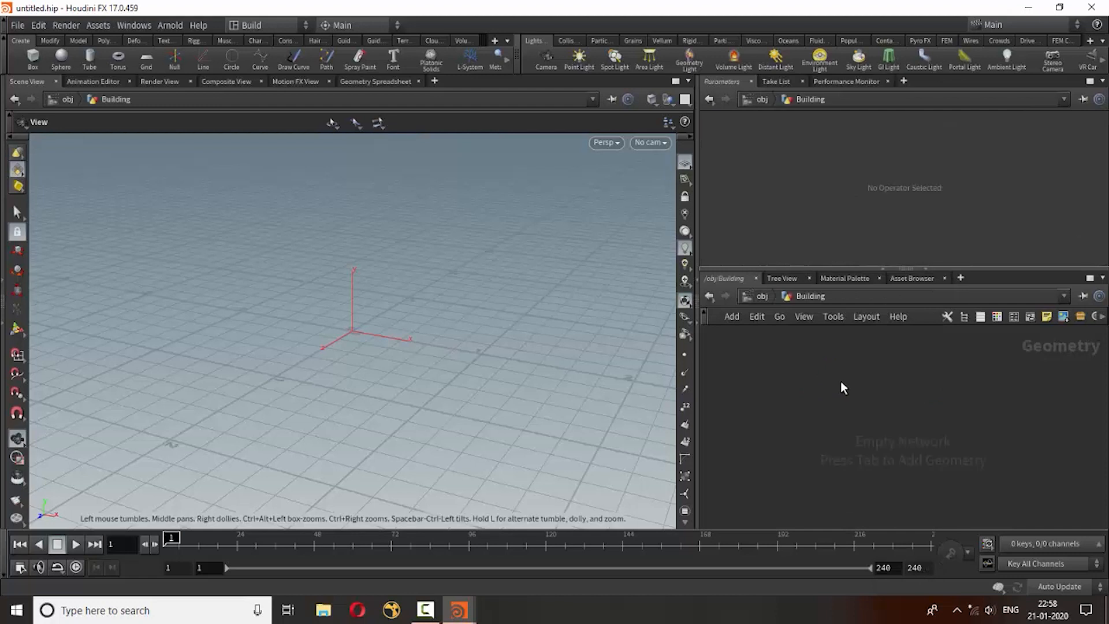
- Add an Alembic node inside the Building geometry network
{"action": "key", "text": "Tab"}
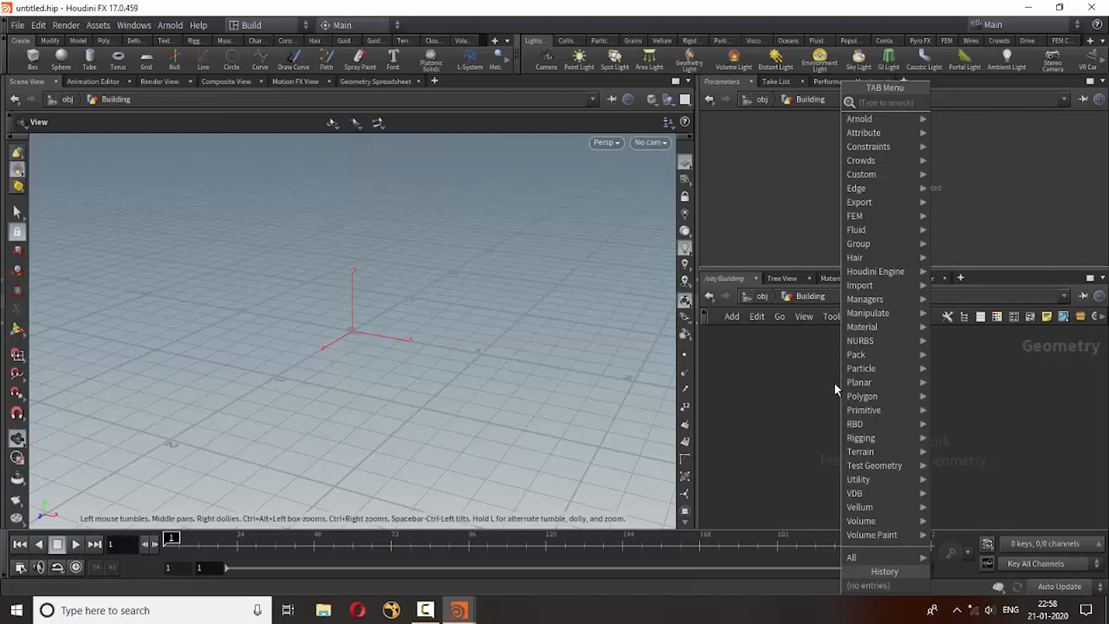
{"action": "type", "text": "ale"}
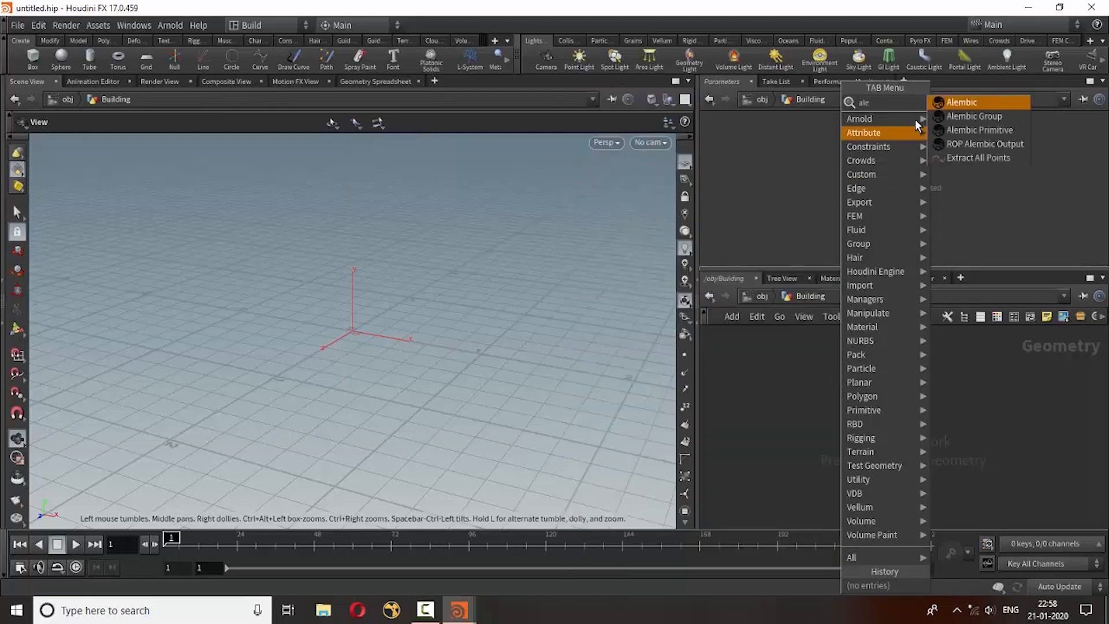
{"action": "left_click", "coordinate": [962, 104]}
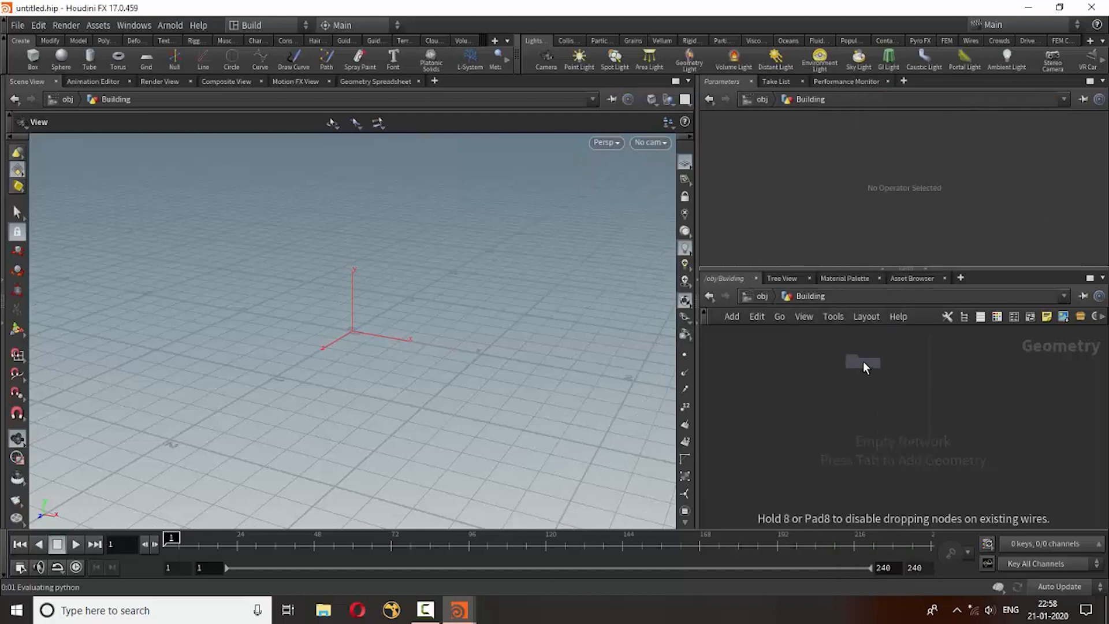
{"action": "left_click", "coordinate": [863, 362]}
- Load building.ABC from the M:/ drive into the Alembic node
{"action": "left_click", "coordinate": [1090, 183]}
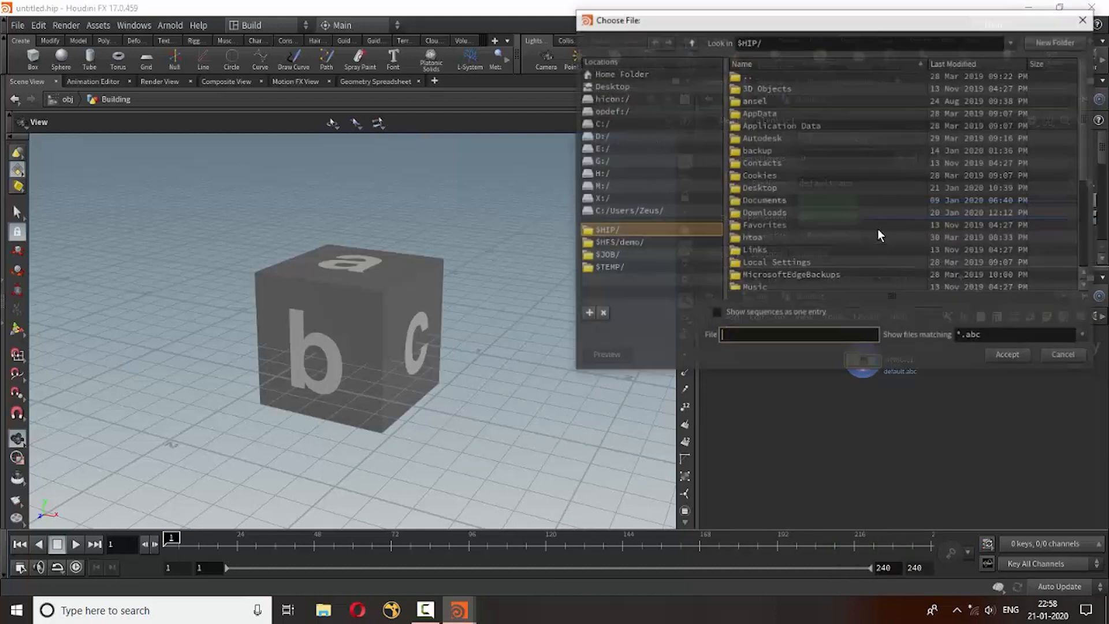
{"action": "left_click", "coordinate": [601, 184]}
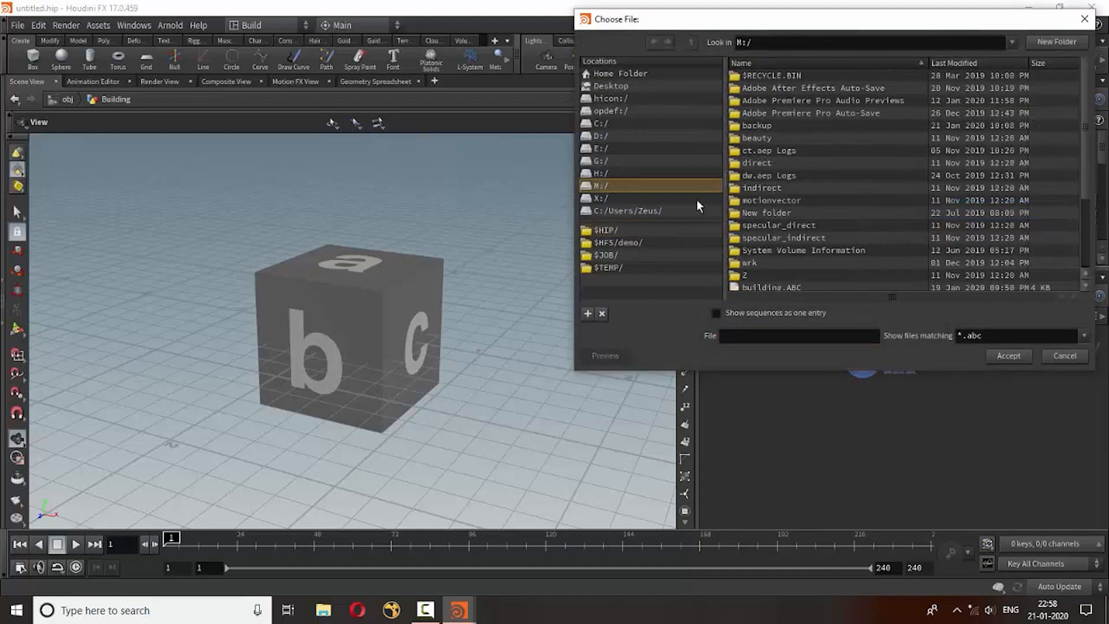
{"action": "scroll", "coordinate": [855, 205], "scroll_direction": "down", "scroll_amount": 5}
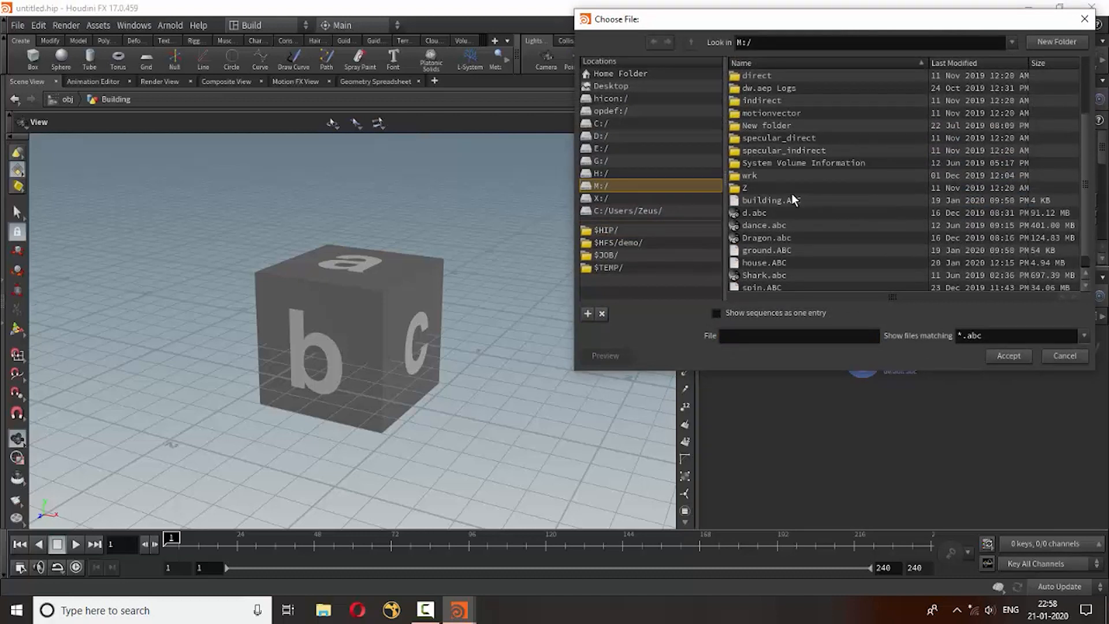
{"action": "left_click", "coordinate": [766, 201]}
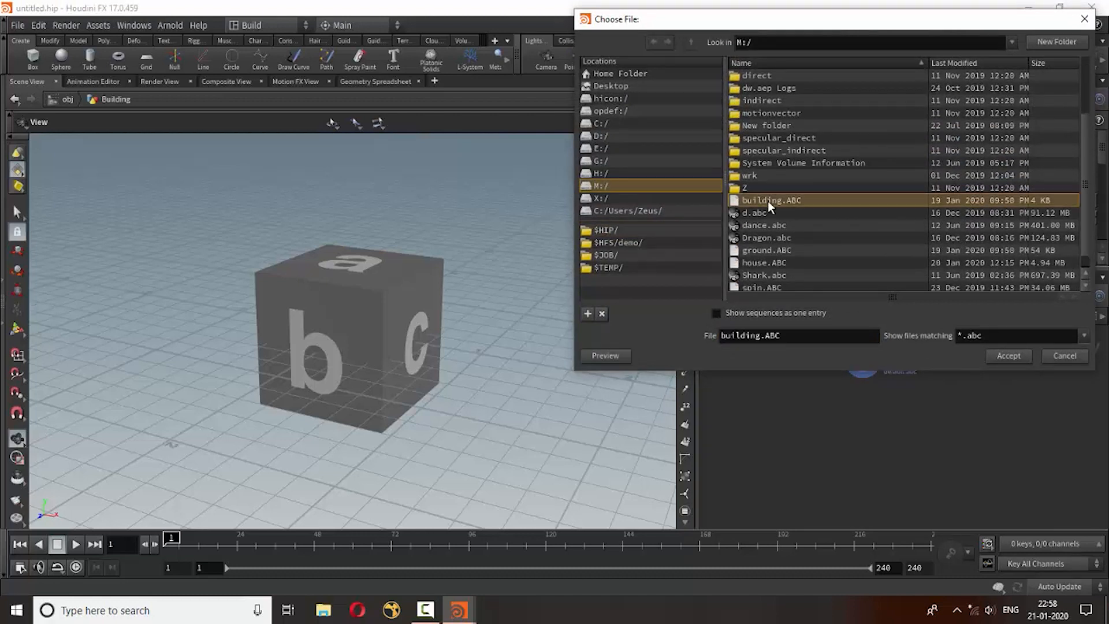
{"action": "left_click", "coordinate": [1009, 356]}
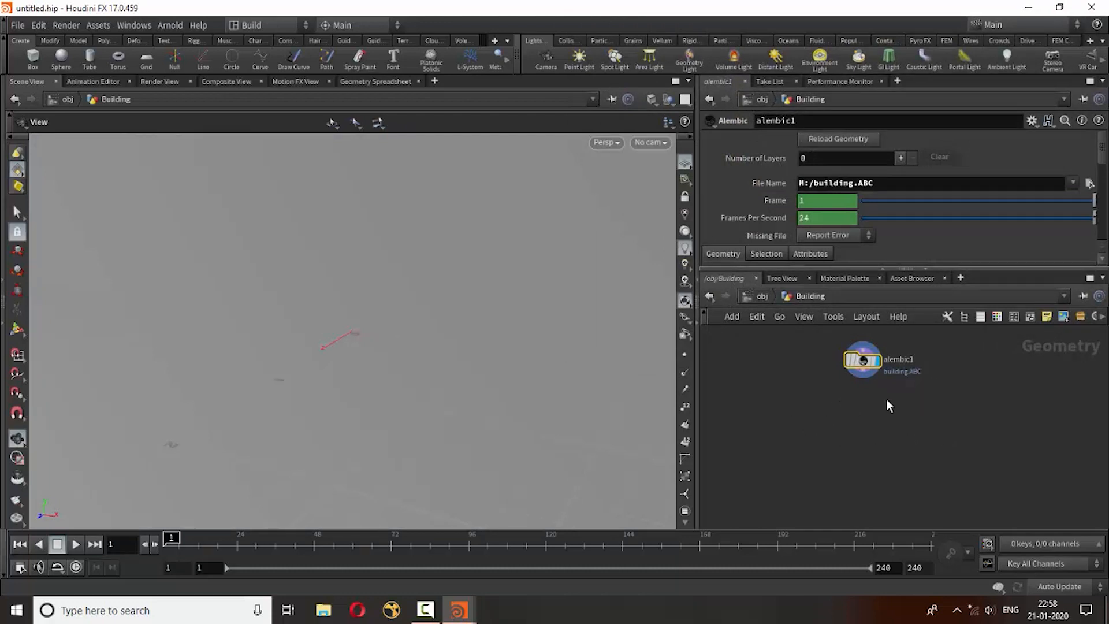
- Rename the building's Alembic node to For_refrence
{"action": "double_click", "coordinate": [896, 359]}
{"action": "key", "text": "ctrl+a"}
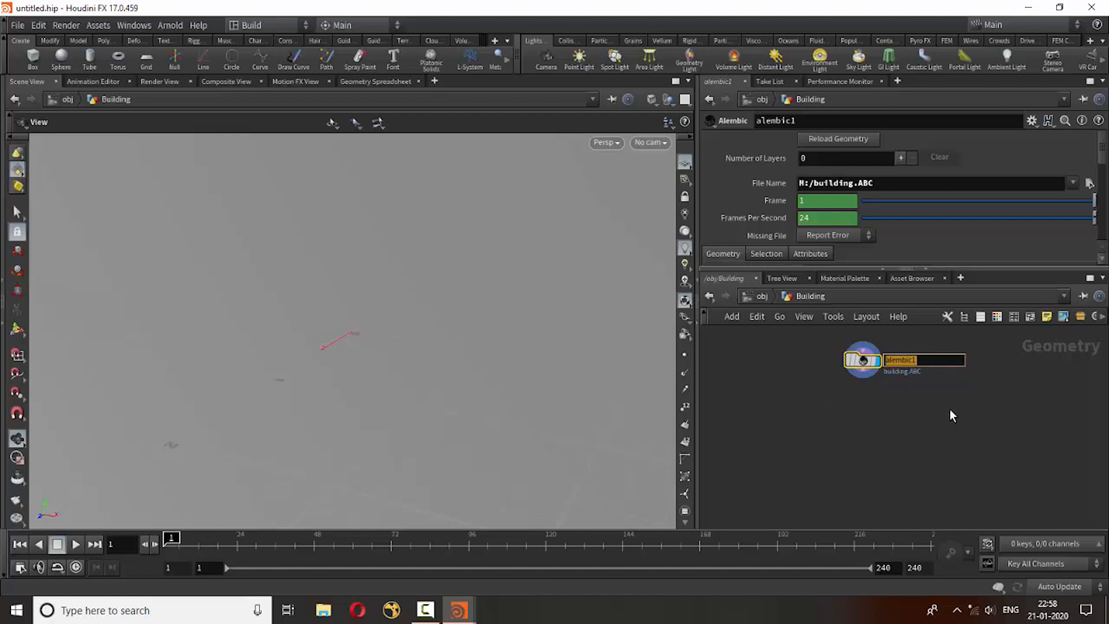
{"action": "type", "text": "For_refrence"}
{"action": "key", "text": "Return"}
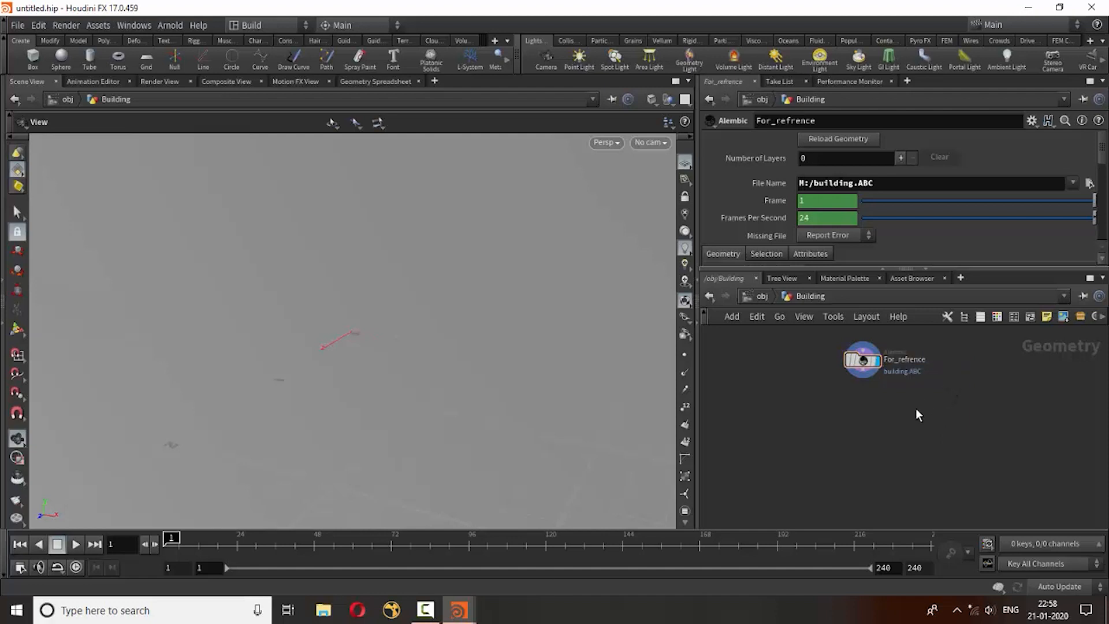
{"action": "scroll", "coordinate": [811, 414], "scroll_direction": "down", "scroll_amount": 2}
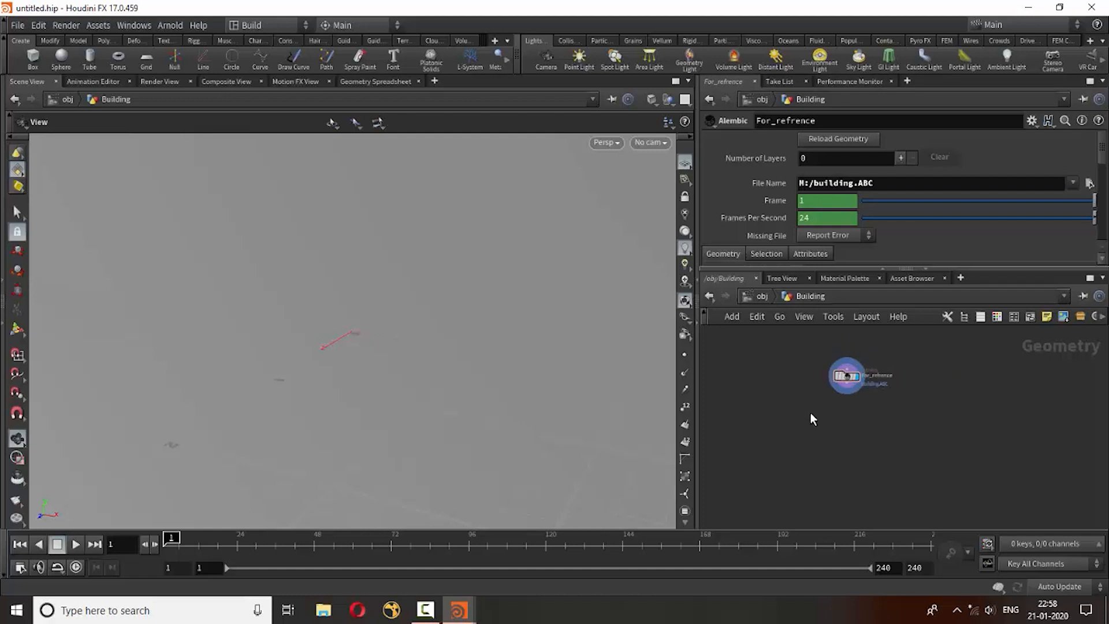
- Return to the object level and add a Geometry object named Car beside Building
{"action": "left_click", "coordinate": [713, 301]}
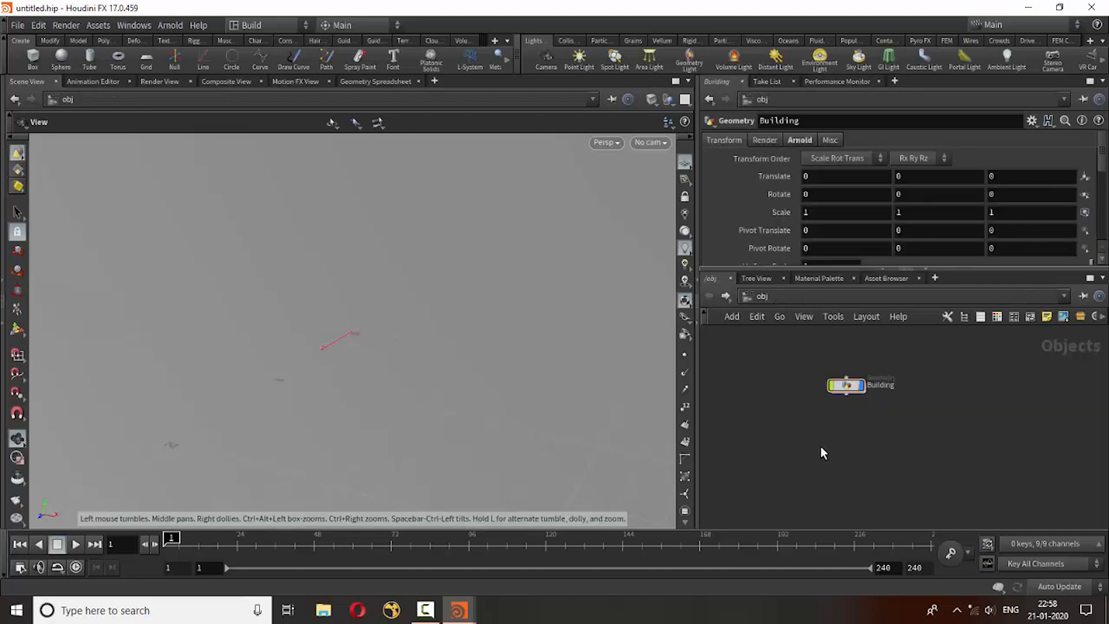
{"action": "key", "text": "Tab"}
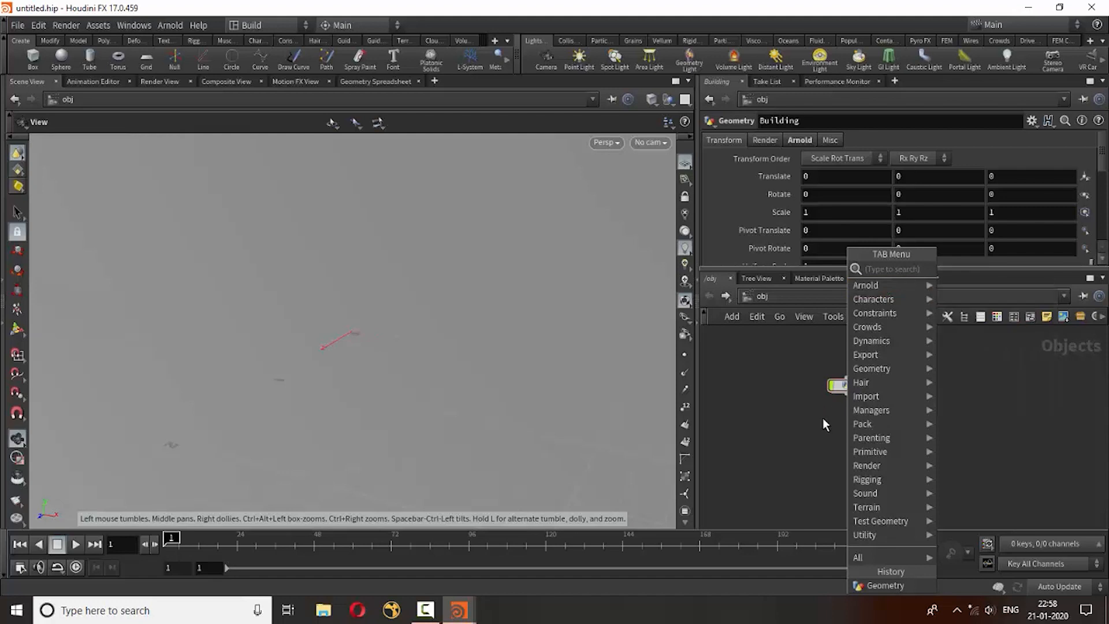
{"action": "type", "text": "geo"}
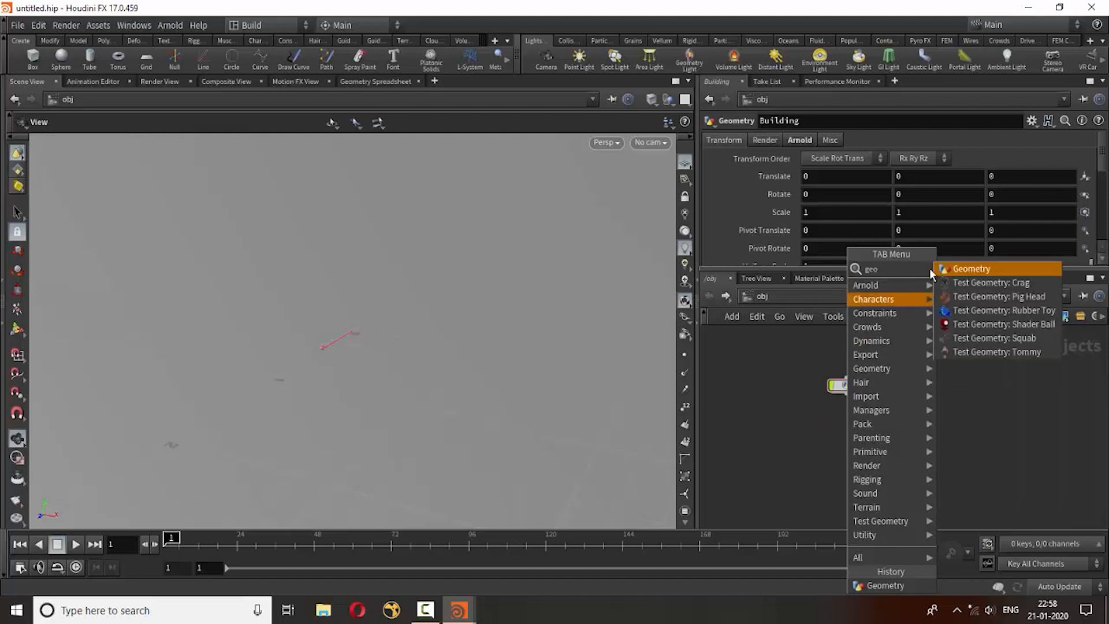
{"action": "left_click", "coordinate": [947, 269]}
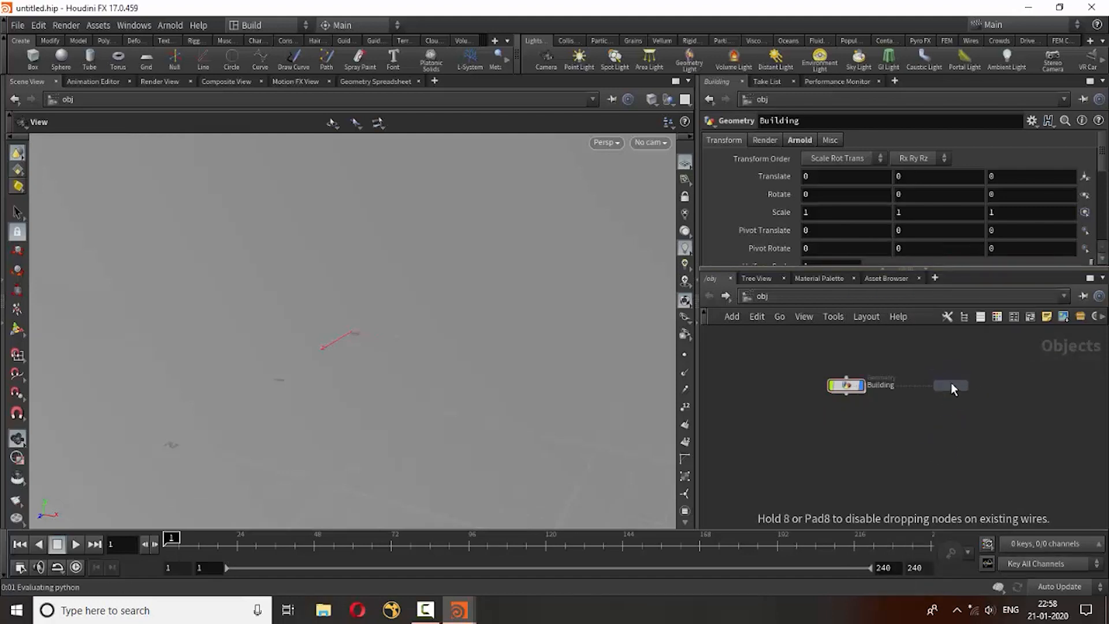
{"action": "left_click", "coordinate": [952, 387]}
{"action": "double_click", "coordinate": [985, 385]}
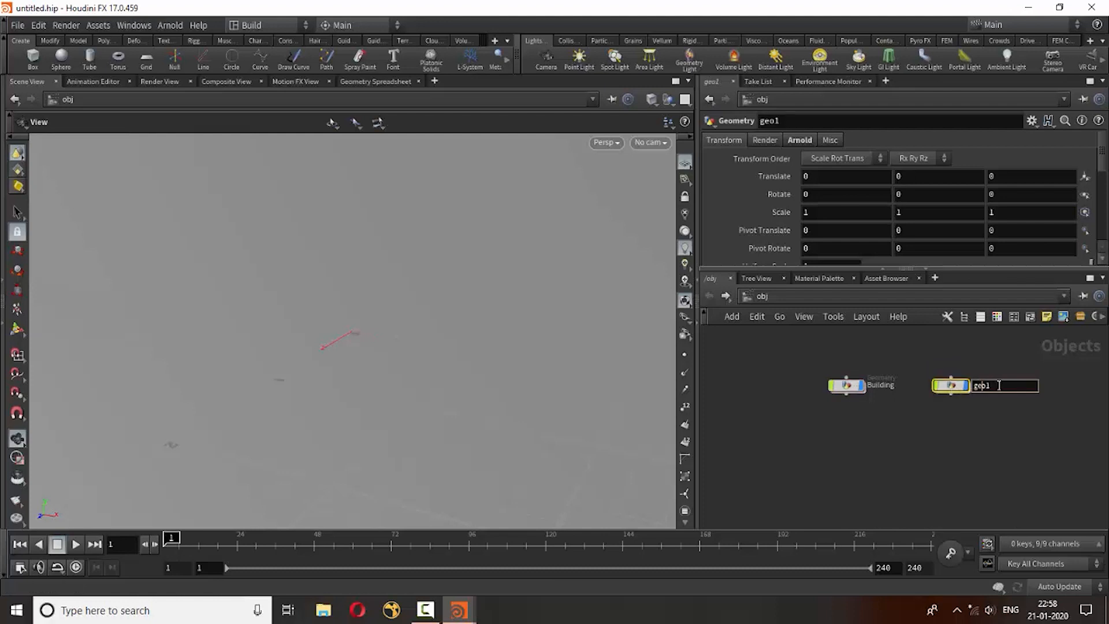
{"action": "left_click_drag", "start_coordinate": [999, 386], "coordinate": [968, 385]}
{"action": "type", "text": "Car"}
{"action": "key", "text": "Return"}
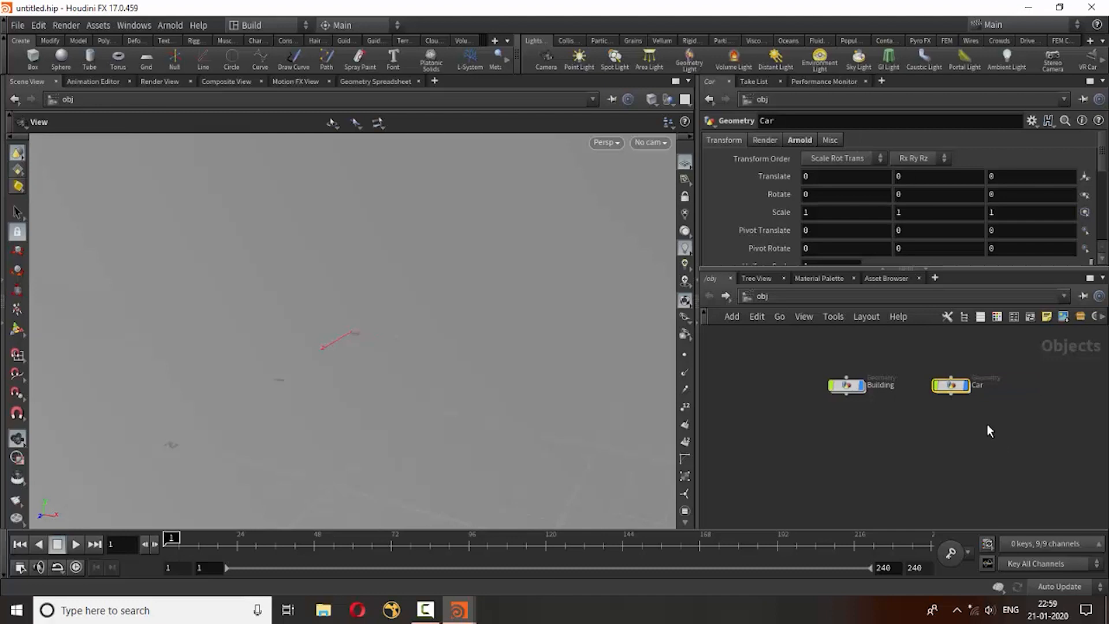
- Open the Car geometry network and add an Alembic node to it
{"action": "double_click", "coordinate": [951, 386]}
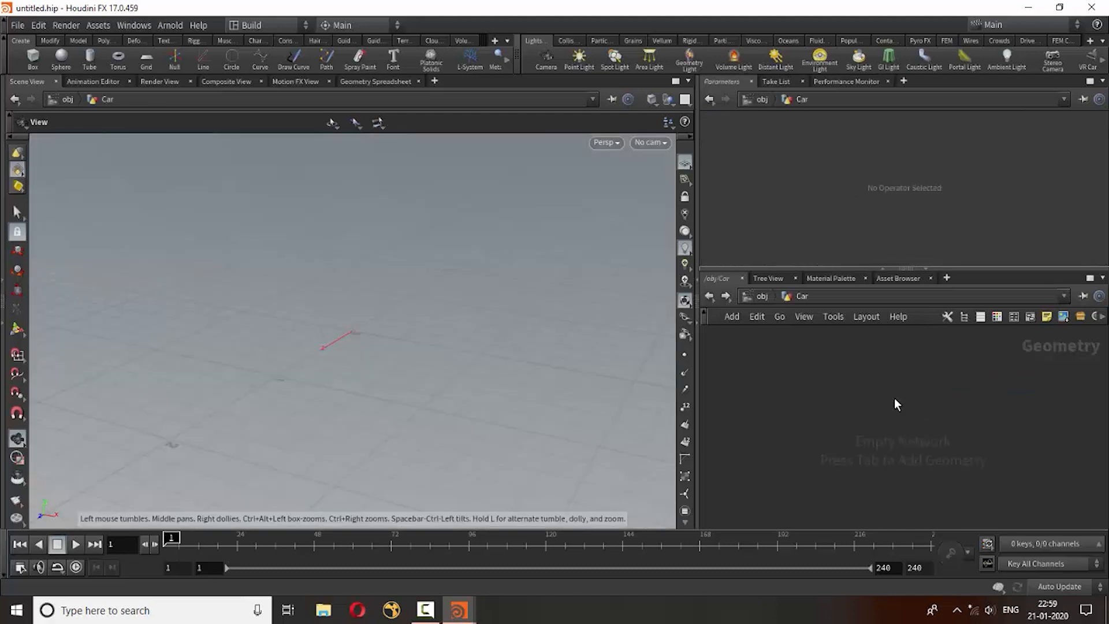
{"action": "key", "text": "Tab"}
{"action": "mouse_move", "coordinate": [902, 301]}
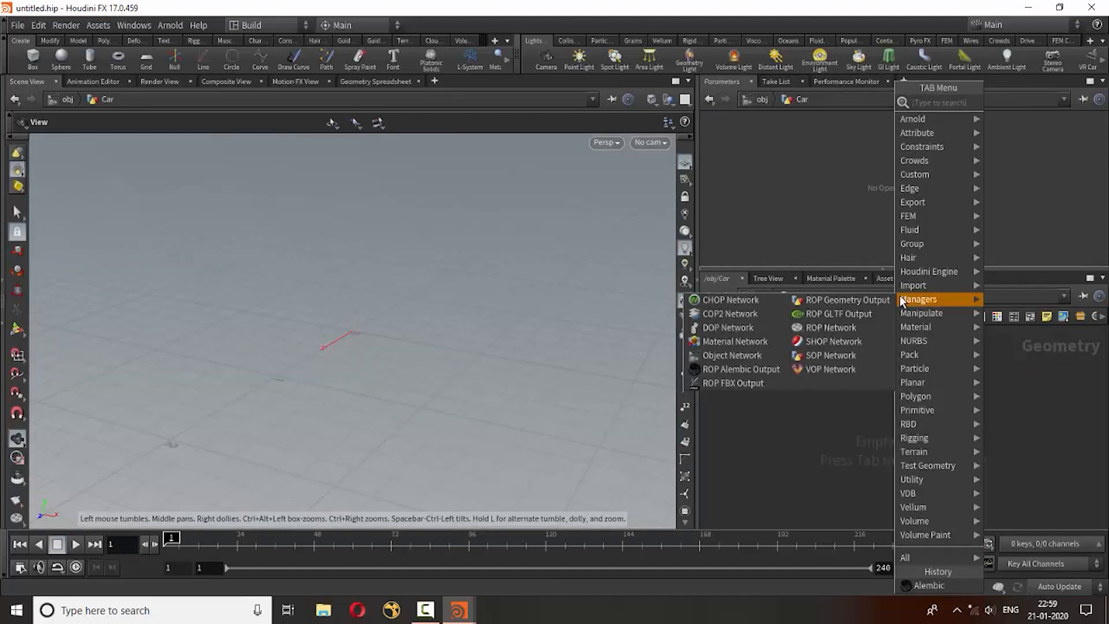
{"action": "type", "text": "ale"}
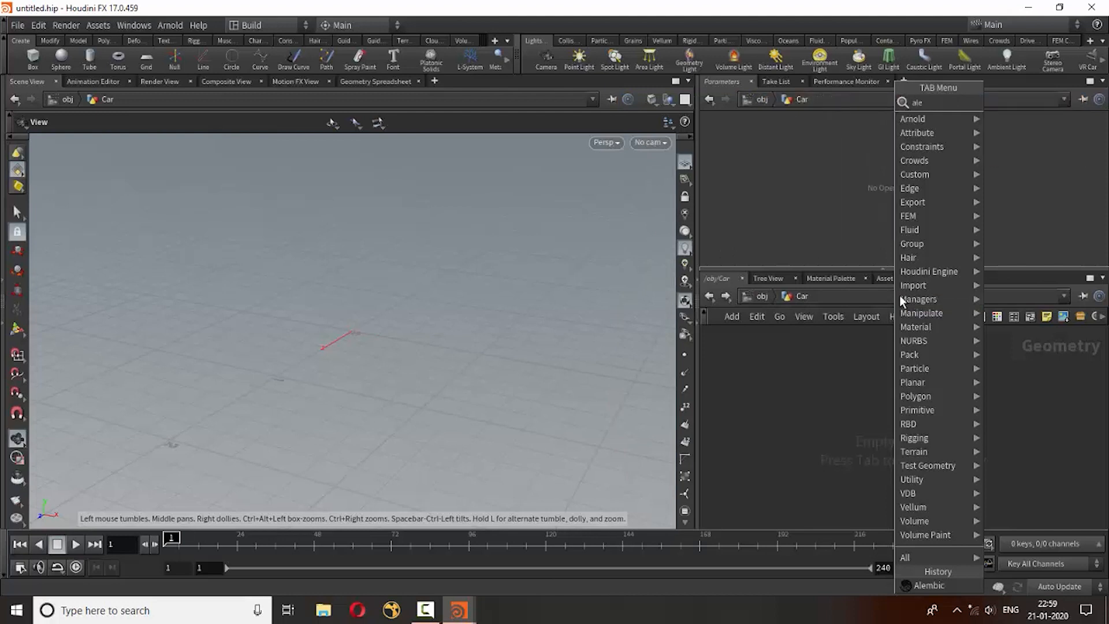
{"action": "type", "text": "mbic"}
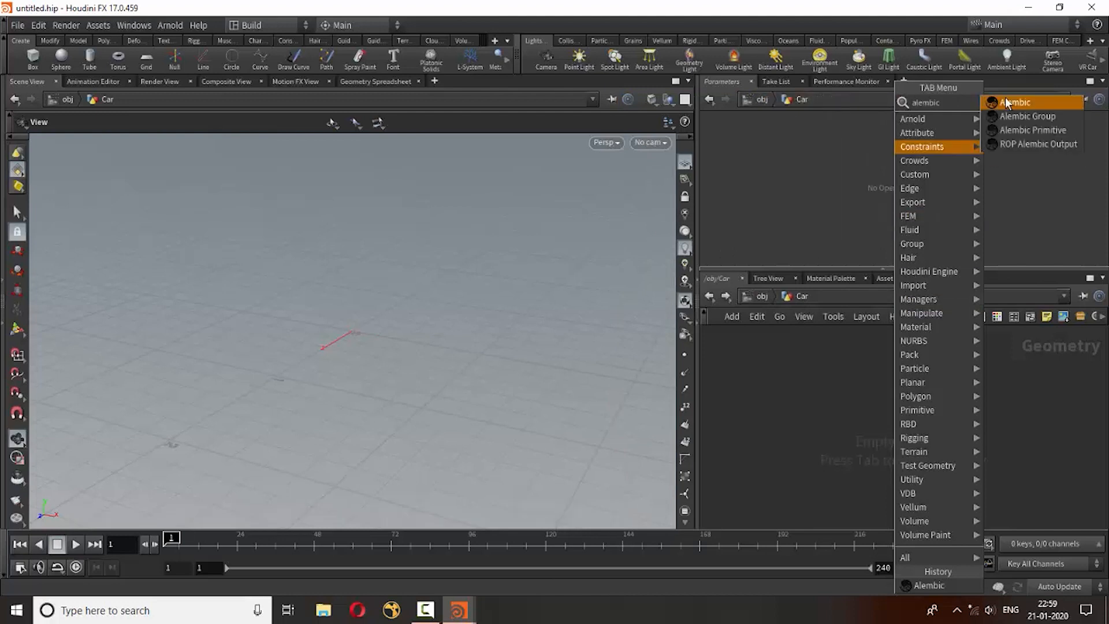
{"action": "left_click", "coordinate": [1015, 105]}
{"action": "left_click", "coordinate": [872, 401]}
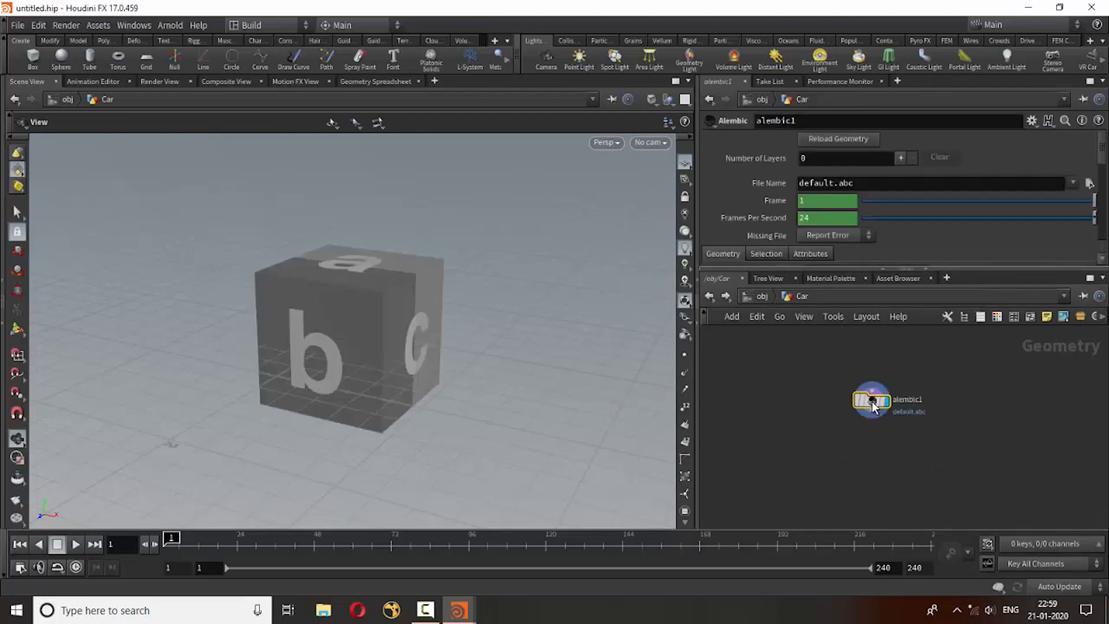
- Load tyre.ABC from the M:/ drive into the Car network's Alembic node
{"action": "left_click", "coordinate": [1089, 184]}
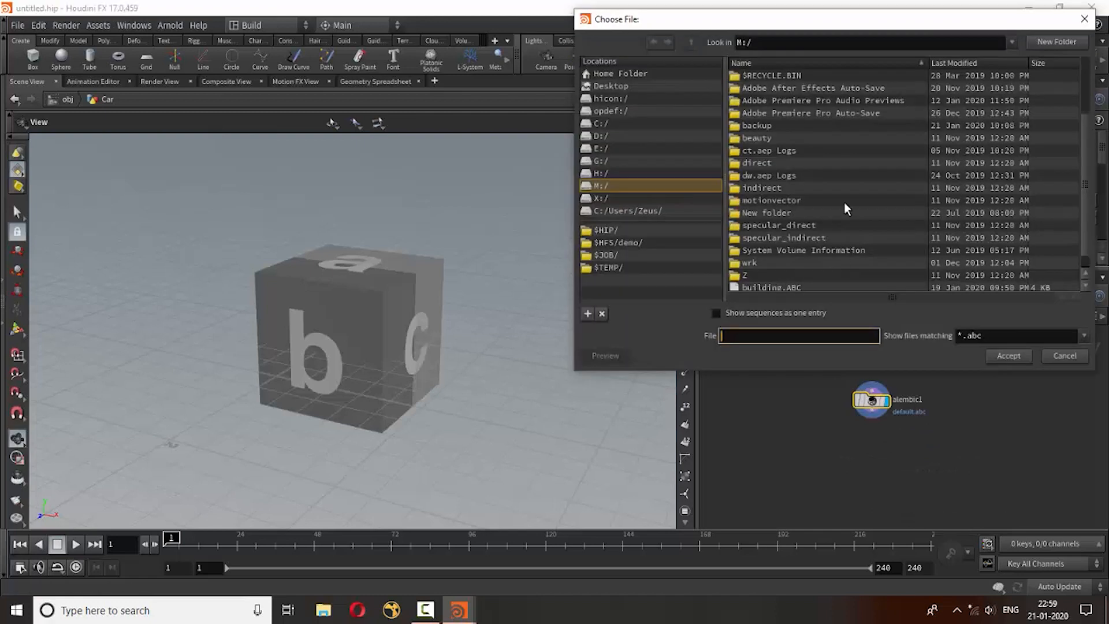
{"action": "scroll", "coordinate": [847, 201], "scroll_direction": "down", "scroll_amount": 3}
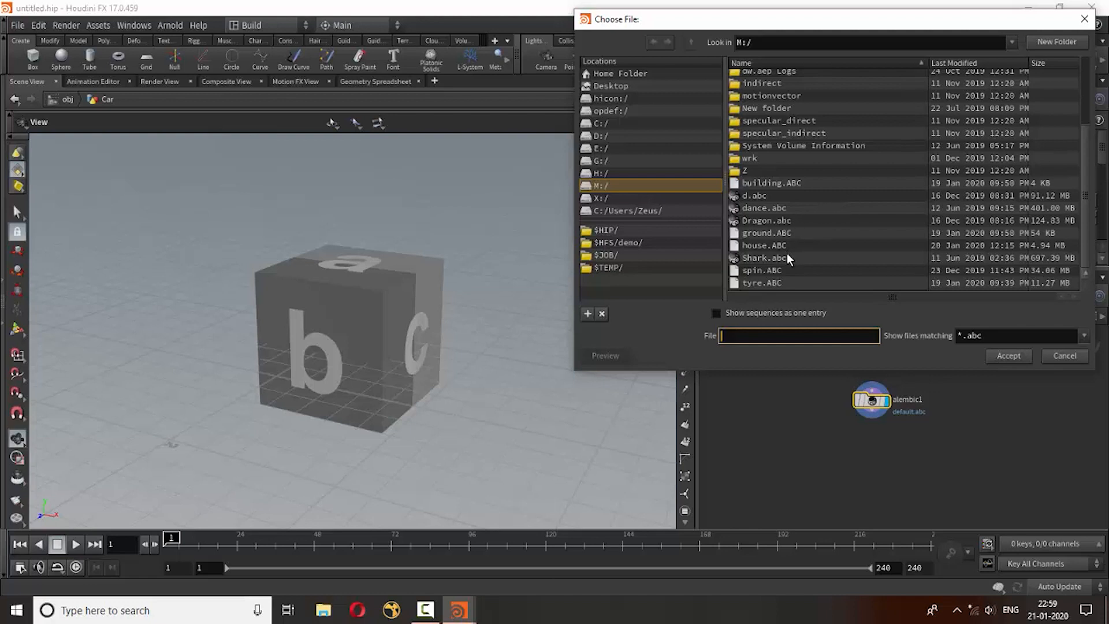
{"action": "left_click", "coordinate": [766, 283]}
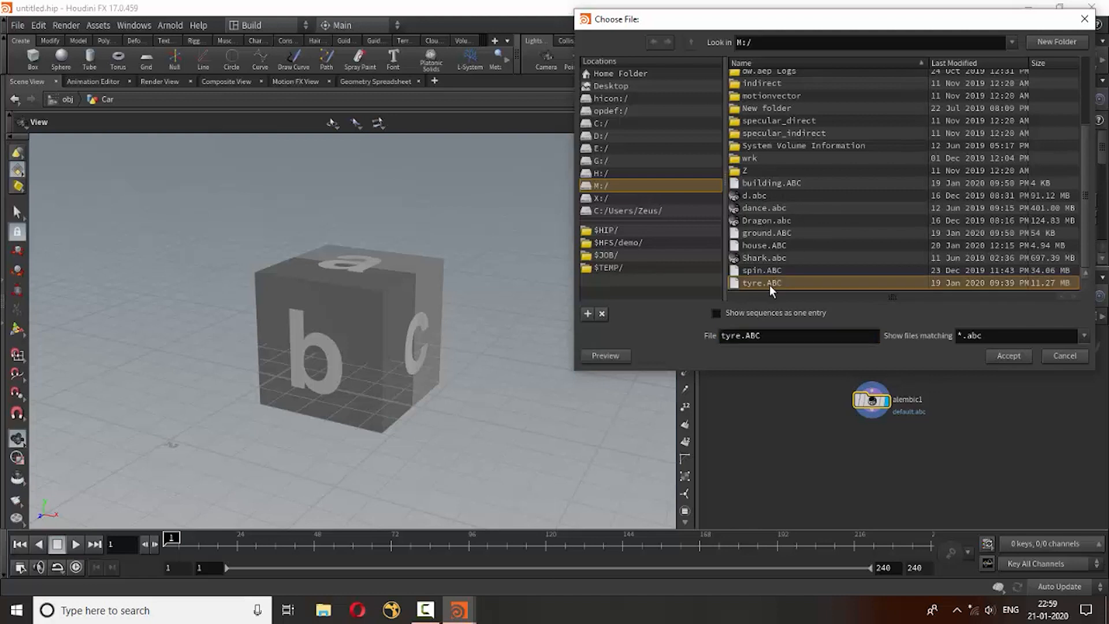
{"action": "left_click", "coordinate": [1007, 357]}
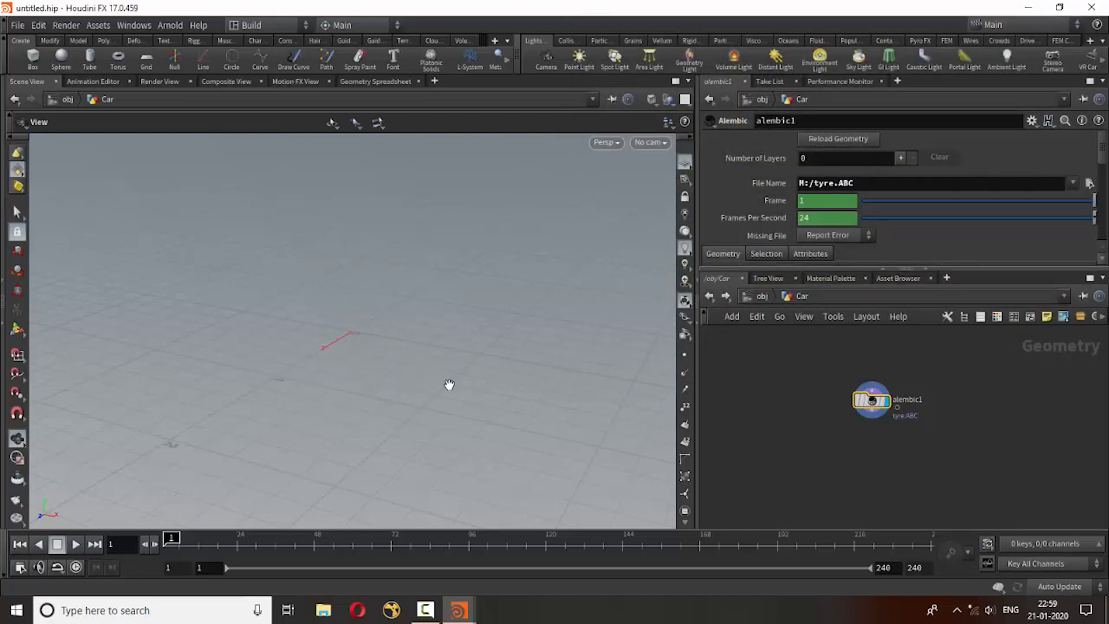
- Frame the imported car in the viewport and scrub through its animation to frame 196
{"action": "mouse_move", "coordinate": [446, 384]}
{"action": "left_mouse_down"}
{"action": "mouse_move", "coordinate": [485, 390]}
{"action": "mouse_move", "coordinate": [477, 378]}
{"action": "left_mouse_up"}
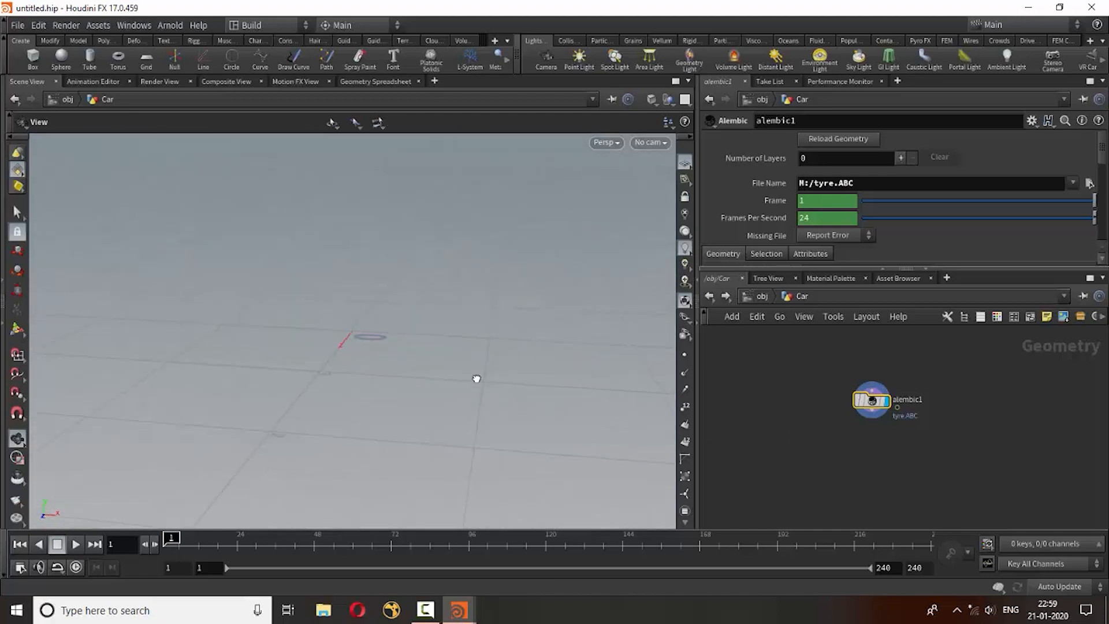
{"action": "key", "text": "f"}
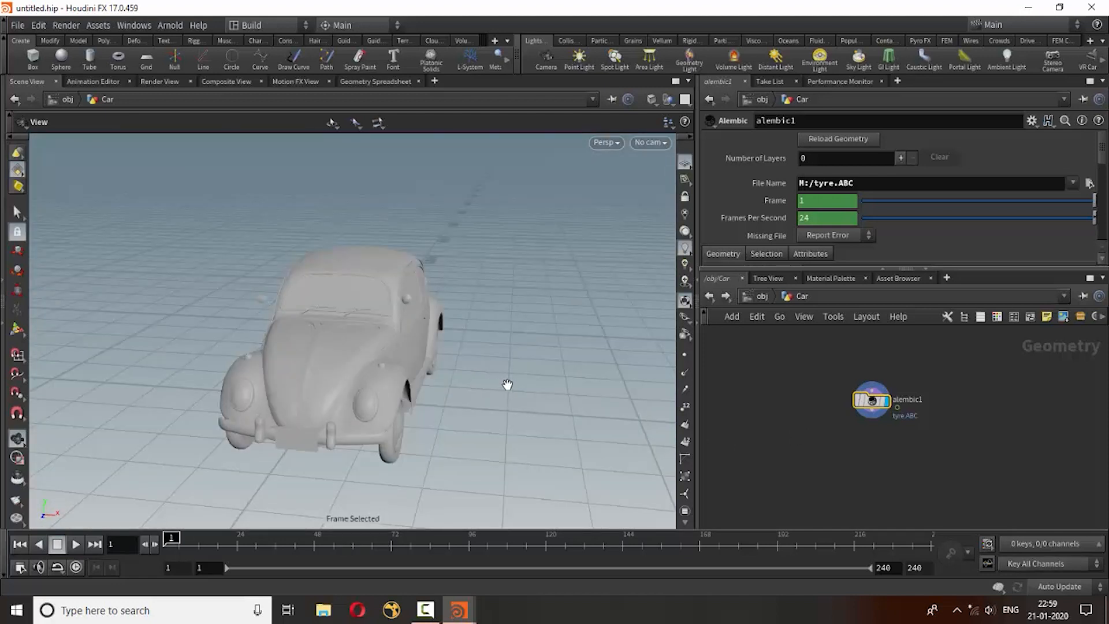
{"action": "left_click_drag", "start_coordinate": [525, 371], "coordinate": [436, 389]}
{"action": "left_click_drag", "start_coordinate": [173, 538], "coordinate": [789, 550]}
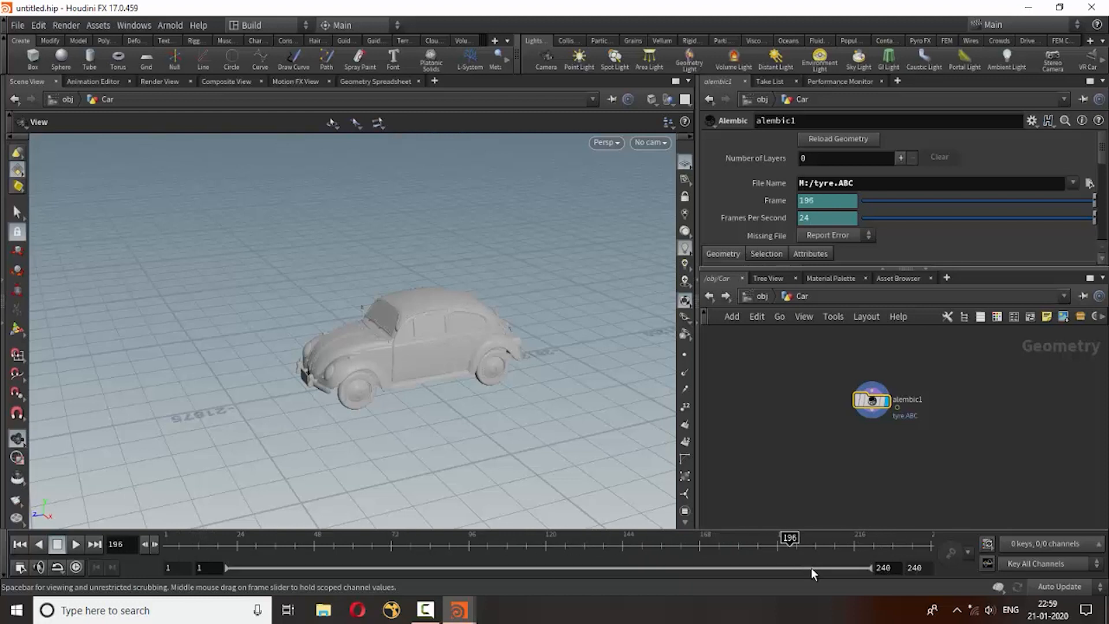
- Extend the timeline's global and playback end frames to 1200 and scrub the animation to frame 444
{"action": "left_click", "coordinate": [892, 569]}
{"action": "type", "text": "1200"}
{"action": "key", "text": "Return"}
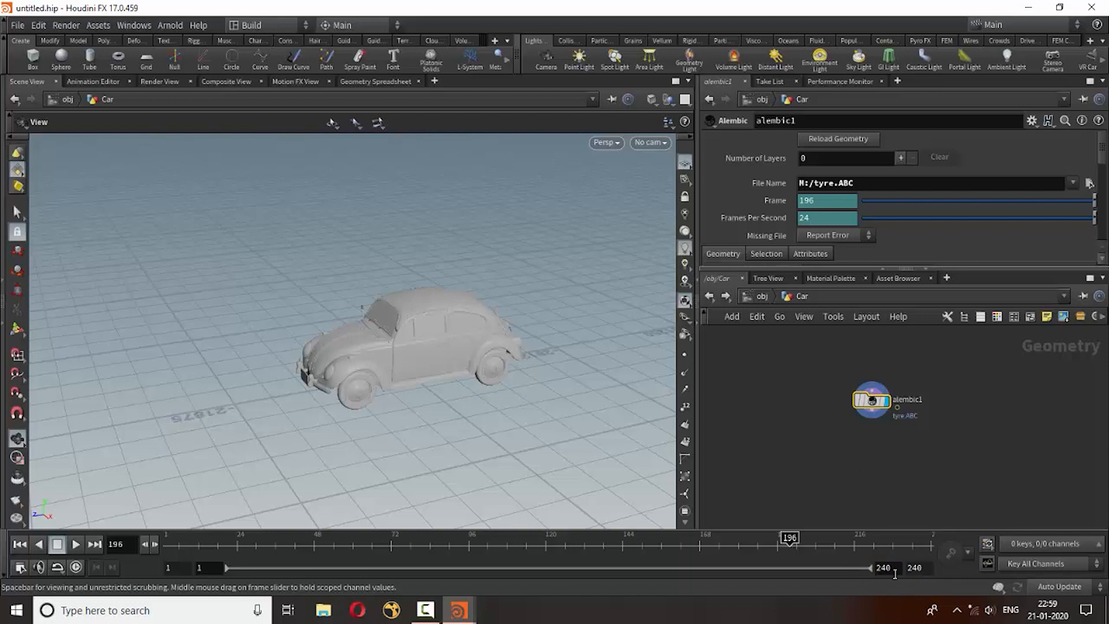
{"action": "left_click_drag", "start_coordinate": [923, 568], "coordinate": [873, 567]}
{"action": "type", "text": "1200"}
{"action": "key", "text": "Return"}
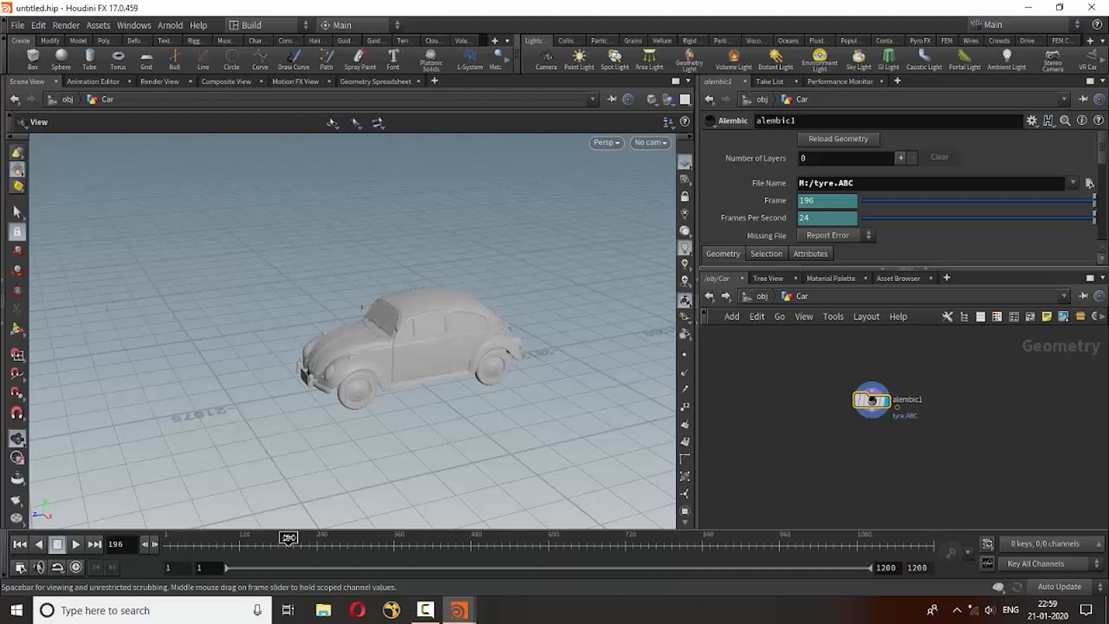
{"action": "left_click_drag", "start_coordinate": [289, 536], "coordinate": [447, 569]}
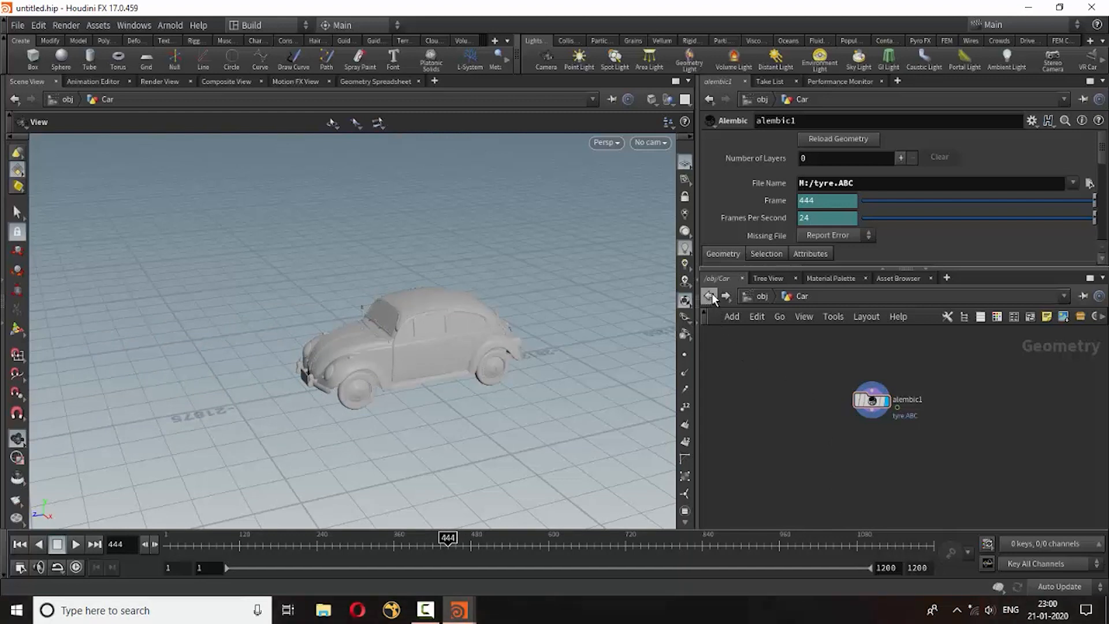
- Return to the object level, add a third Geometry object beside Car and name it ramp
{"action": "key", "text": "u"}
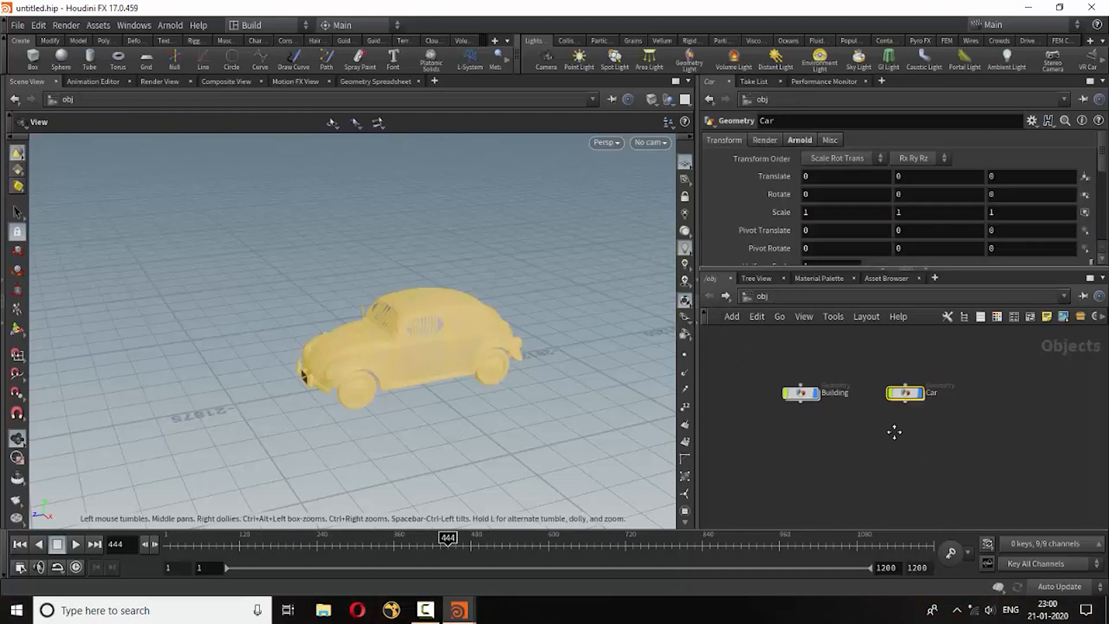
{"action": "key", "text": "Tab"}
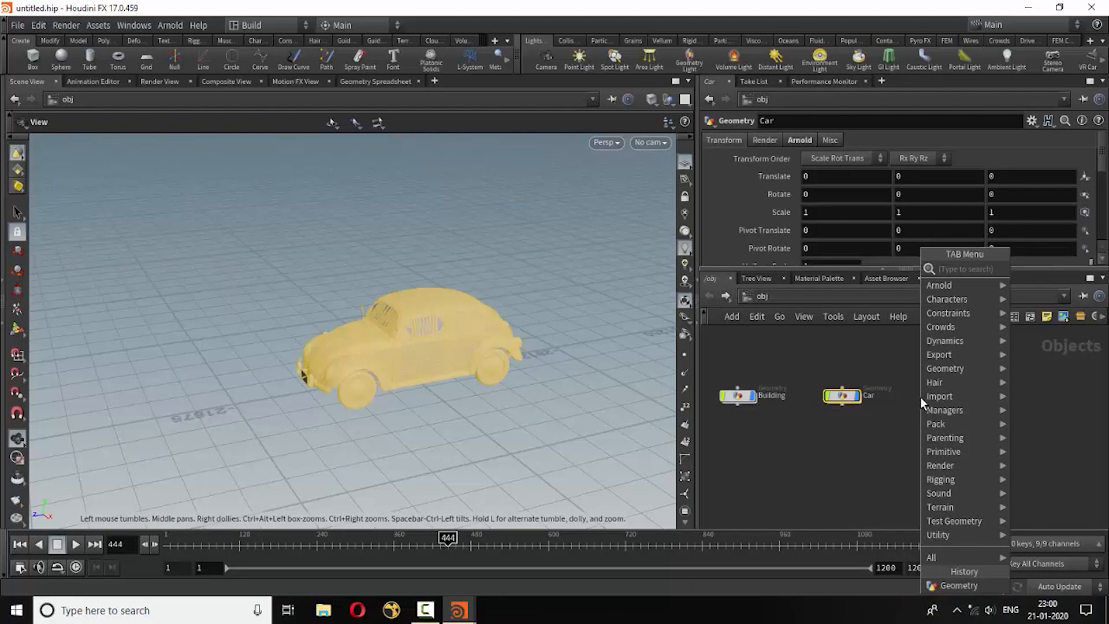
{"action": "type", "text": "geo"}
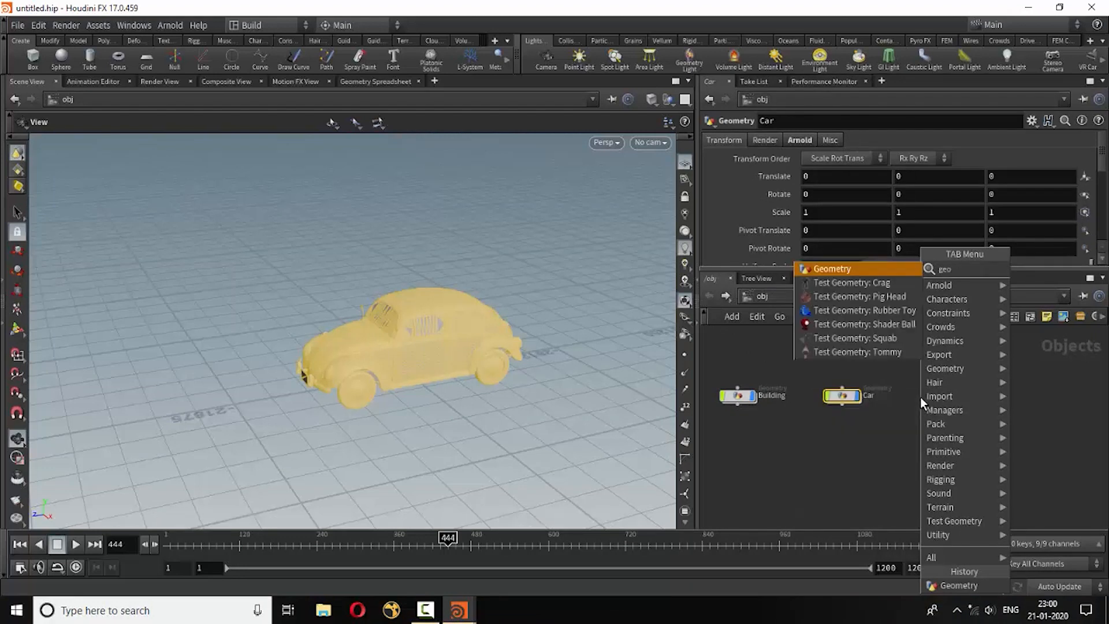
{"action": "left_click", "coordinate": [829, 269]}
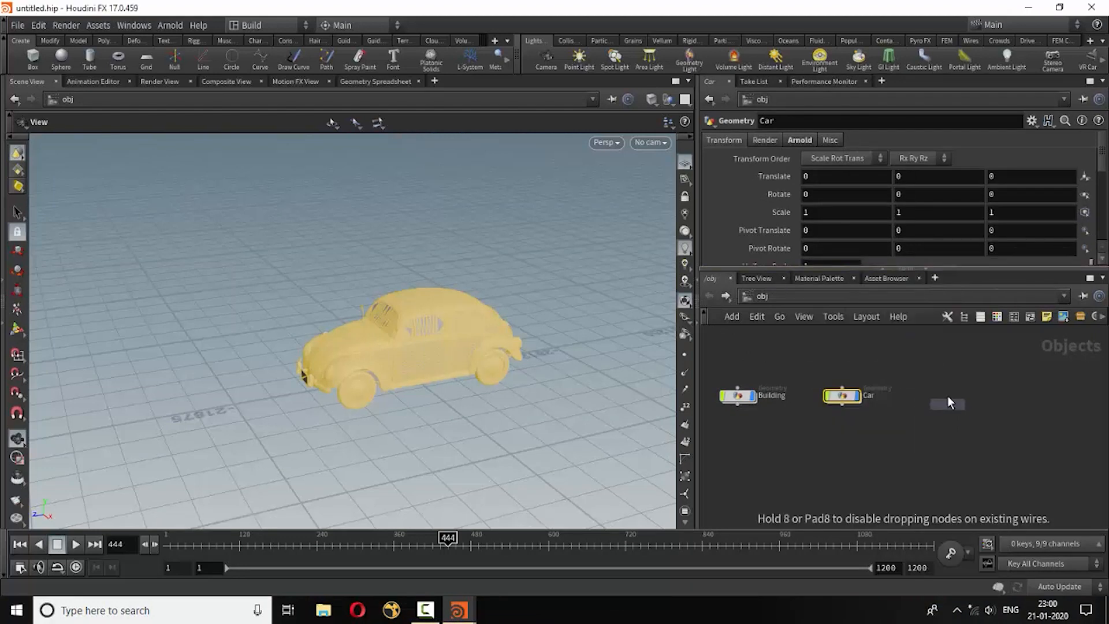
{"action": "left_click", "coordinate": [947, 398]}
{"action": "double_click", "coordinate": [979, 395]}
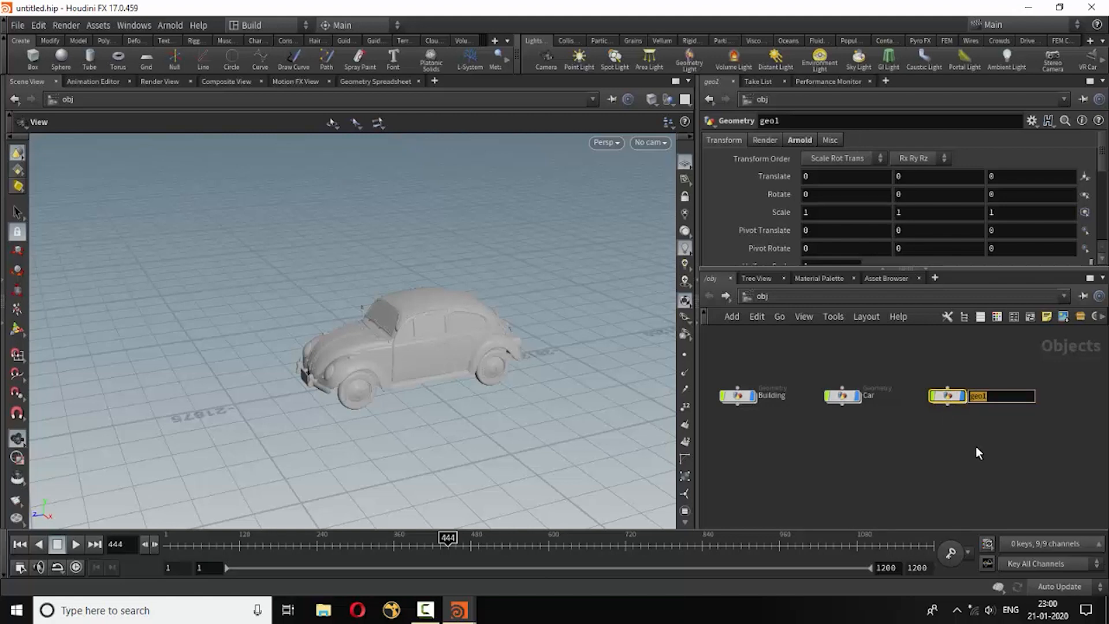
{"action": "type", "text": "ramp"}
{"action": "key", "text": "Return"}
{"action": "left_click_drag", "start_coordinate": [945, 400], "coordinate": [934, 400]}
- Open the ramp geometry network and add an Alembic node to it
{"action": "double_click", "coordinate": [933, 403]}
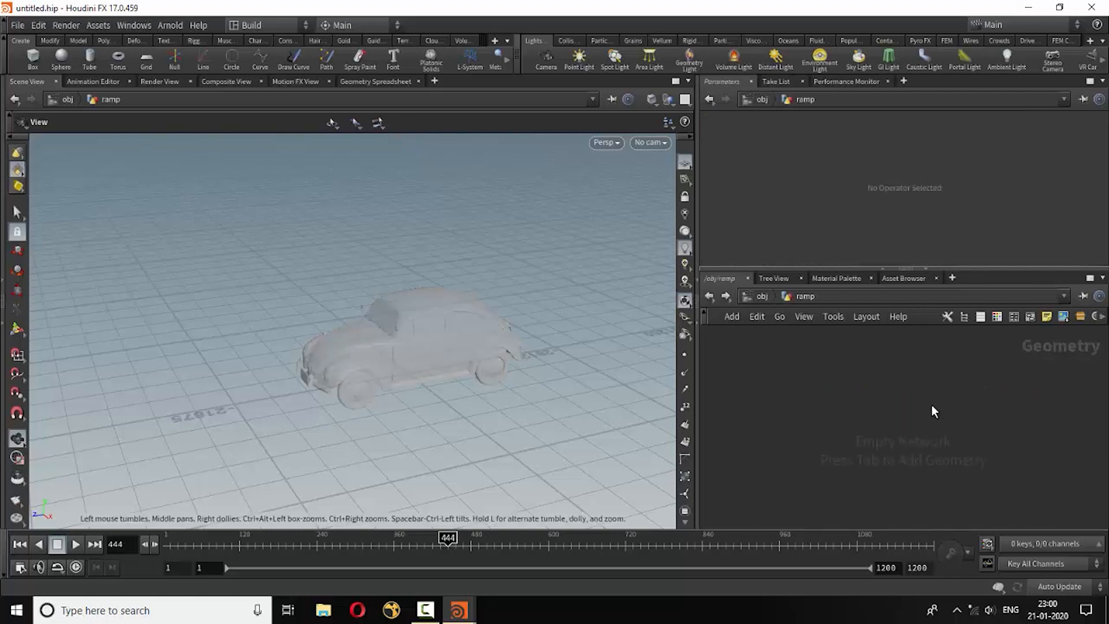
{"action": "key", "text": "Tab"}
{"action": "mouse_move", "coordinate": [879, 395]}
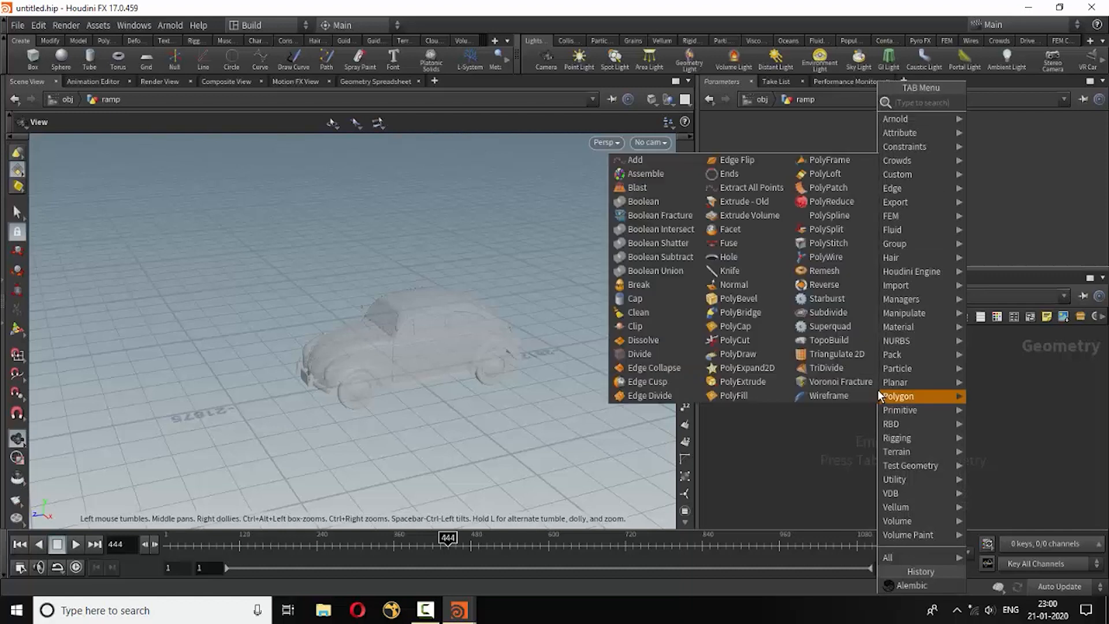
{"action": "type", "text": "al"}
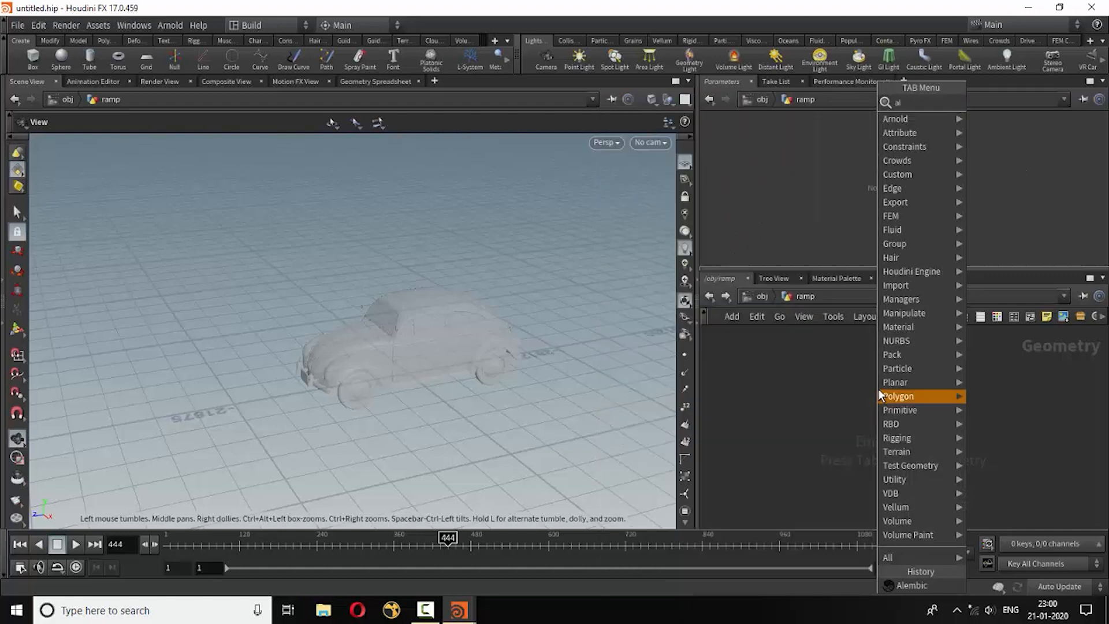
{"action": "type", "text": "embic"}
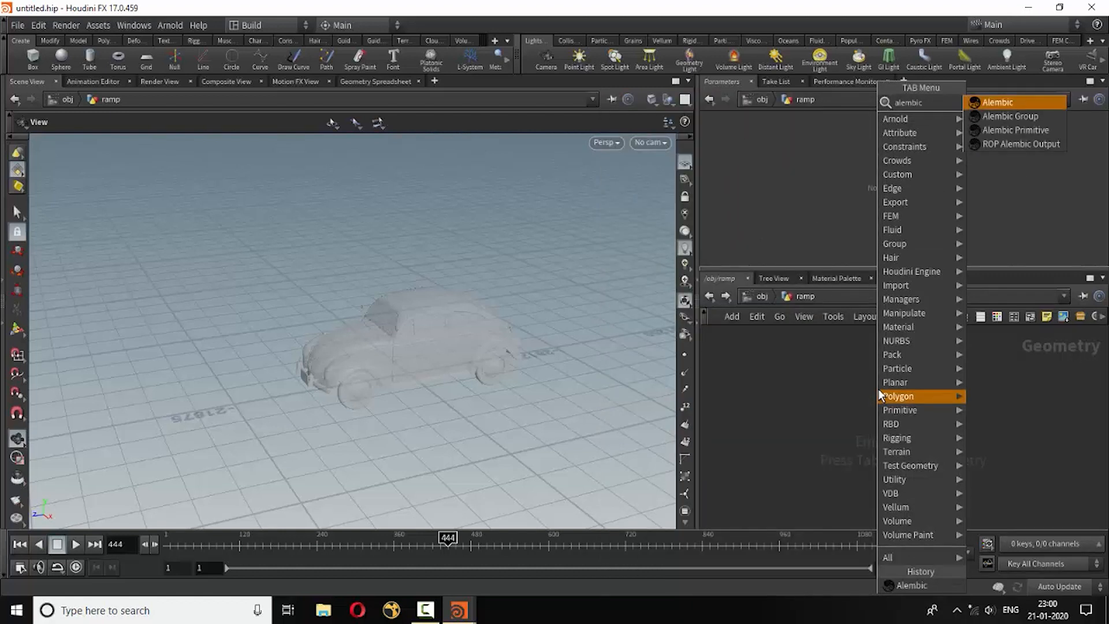
{"action": "left_click", "coordinate": [1011, 102]}
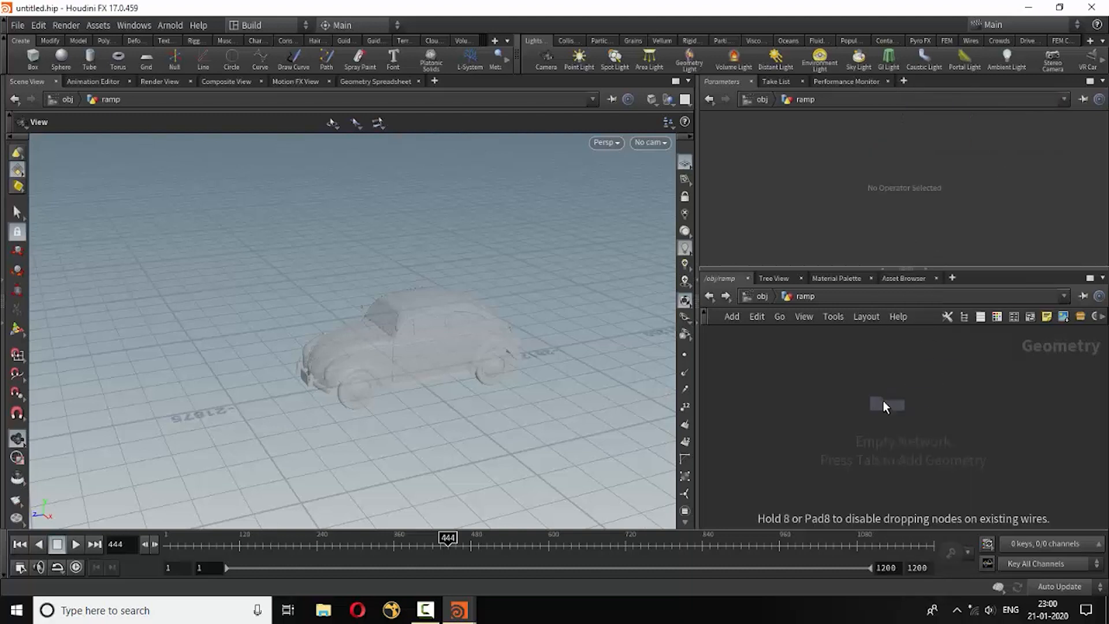
{"action": "left_click", "coordinate": [876, 396]}
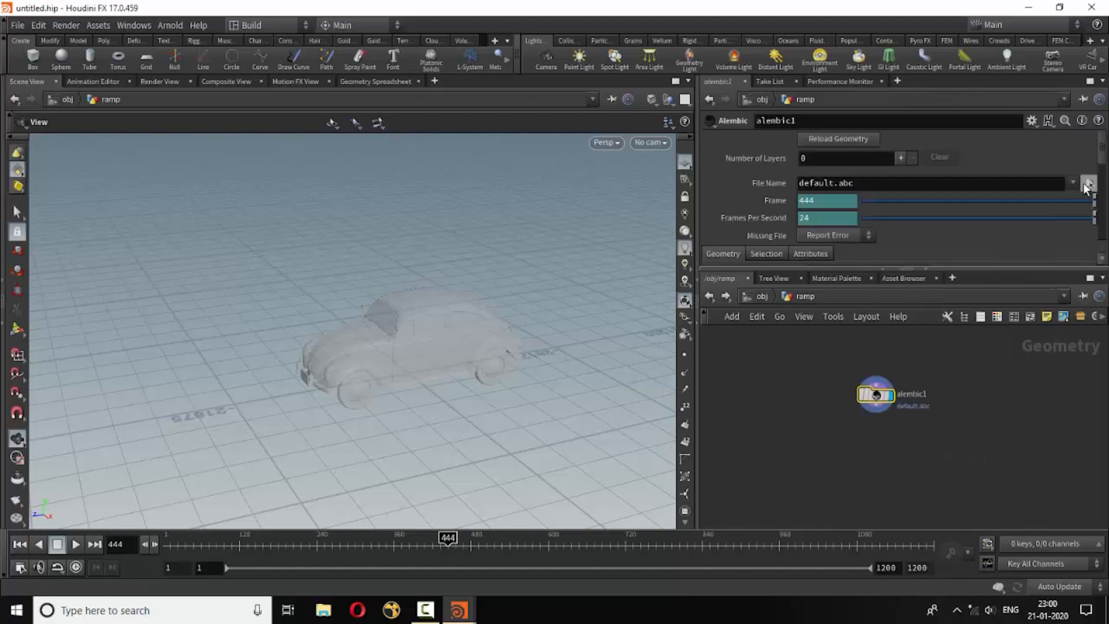
- Load ground.ABC from the M:/ drive into the ramp network's Alembic node and orbit around the imported geometry
{"action": "left_click", "coordinate": [1088, 184]}
{"action": "scroll", "coordinate": [826, 185], "scroll_direction": "down", "scroll_amount": 5}
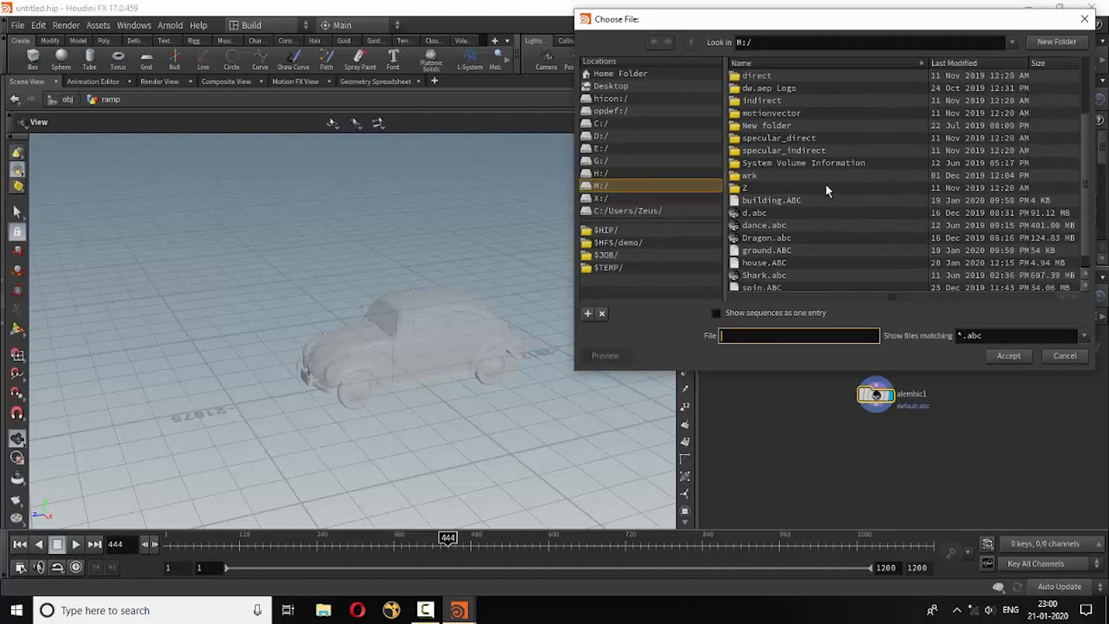
{"action": "scroll", "coordinate": [827, 185], "scroll_direction": "down", "scroll_amount": 1}
{"action": "left_click", "coordinate": [768, 232]}
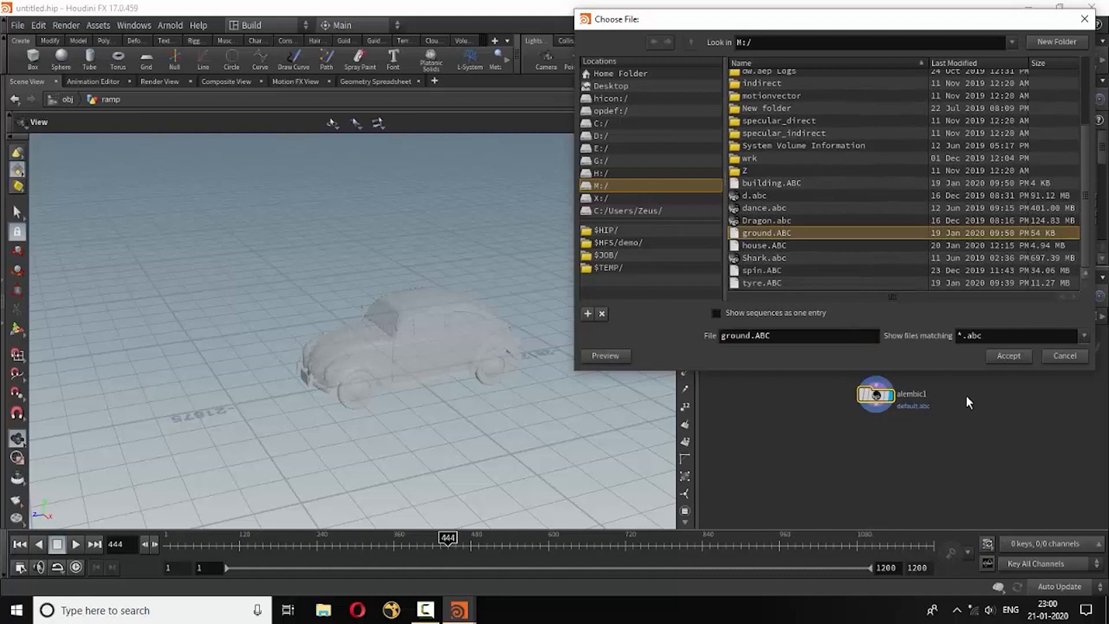
{"action": "left_click", "coordinate": [1011, 357]}
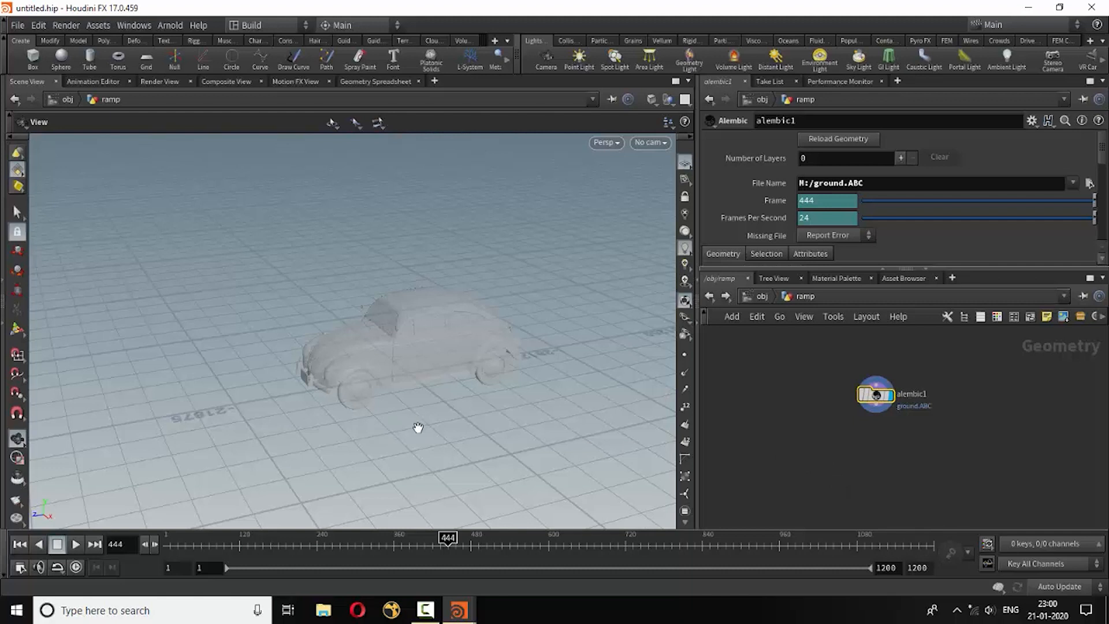
{"action": "left_click_drag", "start_coordinate": [434, 428], "coordinate": [307, 422]}
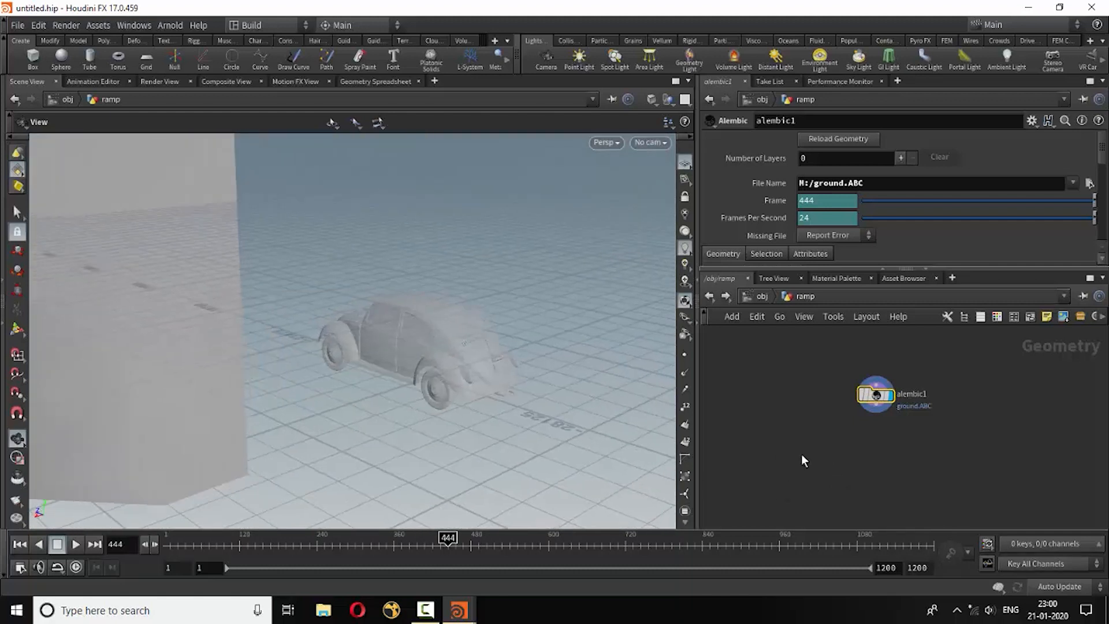
{"action": "scroll", "coordinate": [809, 411], "scroll_direction": "down", "scroll_amount": 5}
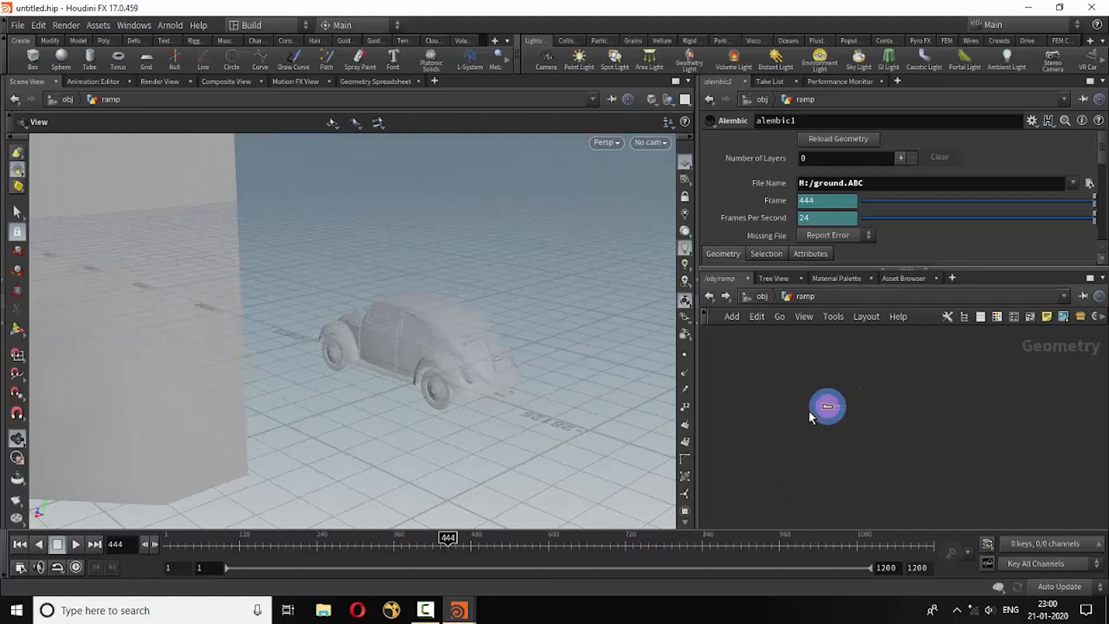
- In the Building network, add a Transform node fed by the For_refrence Alembic node and make it the displayed node
{"action": "left_click", "coordinate": [710, 297]}
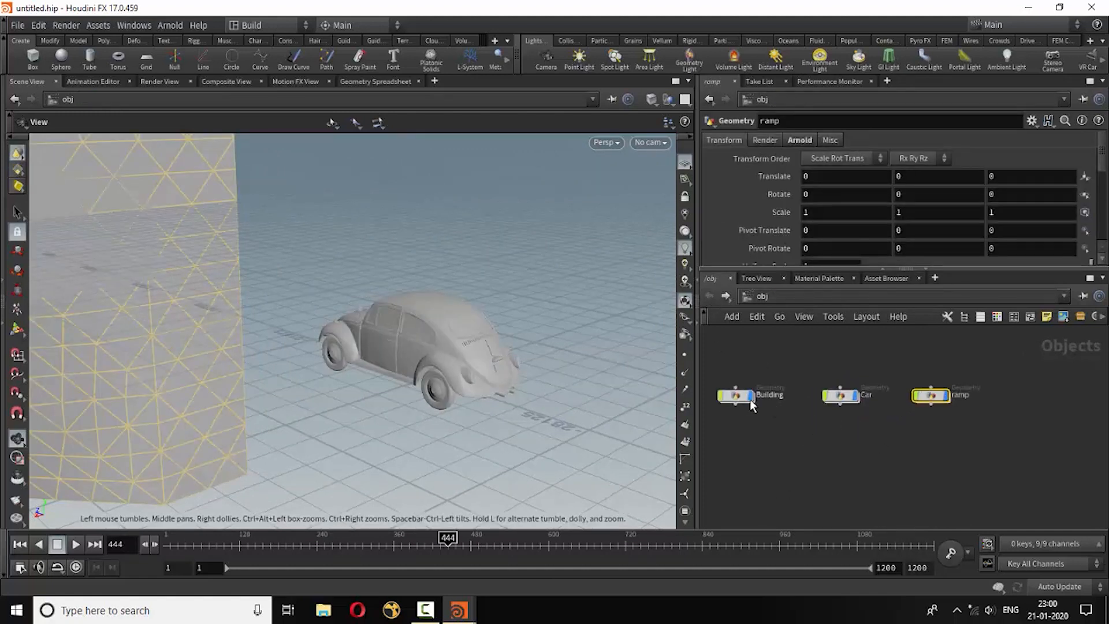
{"action": "left_click", "coordinate": [734, 396]}
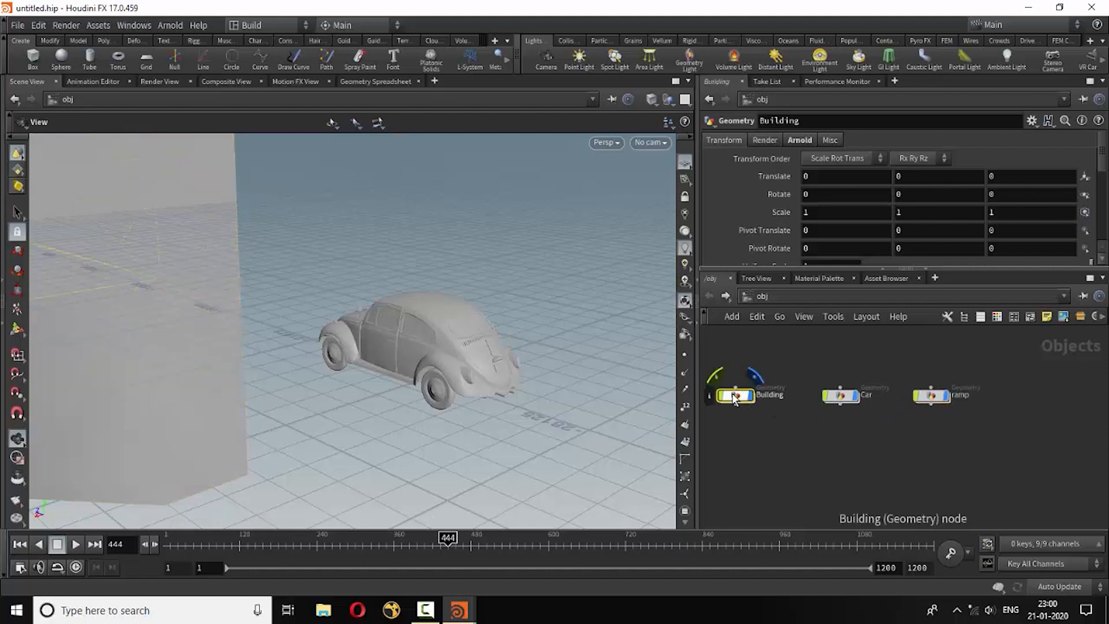
{"action": "double_click", "coordinate": [734, 396]}
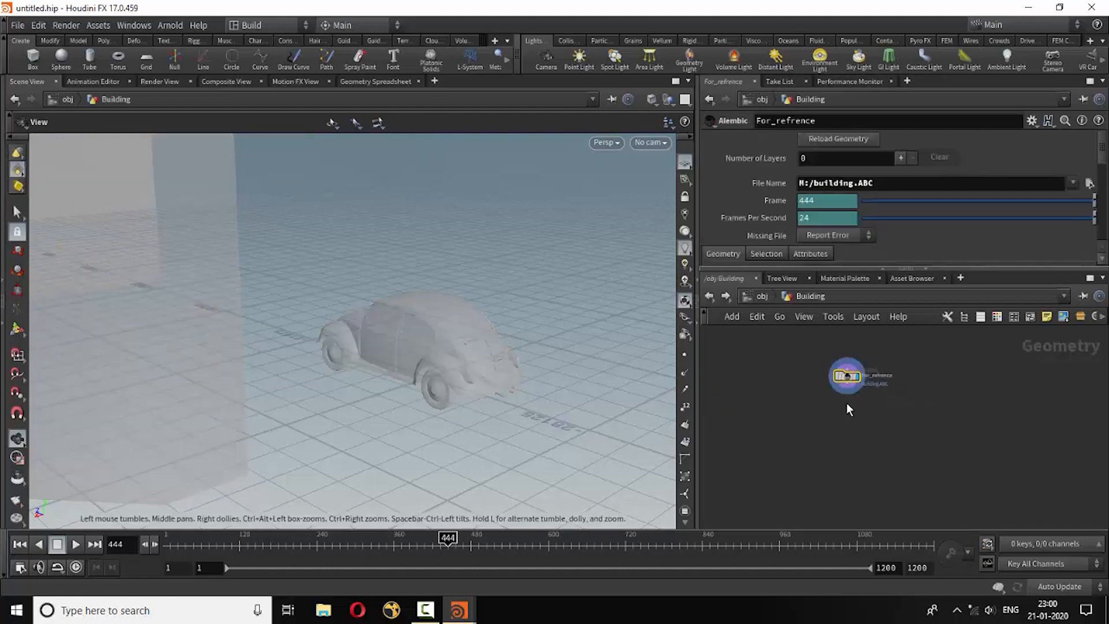
{"action": "key", "text": "Tab"}
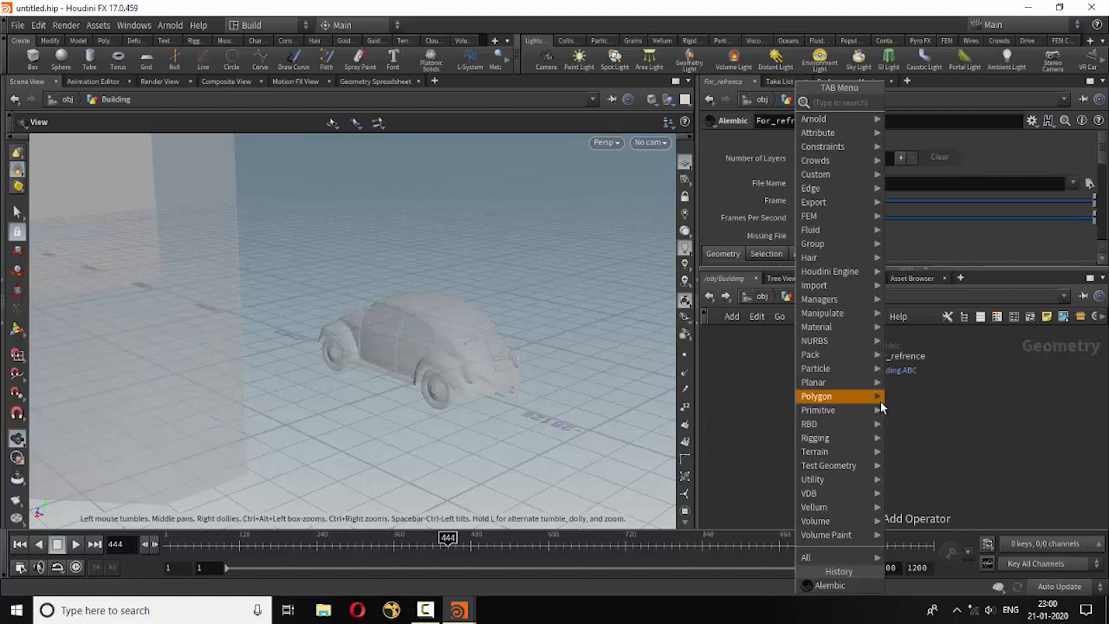
{"action": "mouse_move", "coordinate": [861, 403]}
{"action": "type", "text": "trans"}
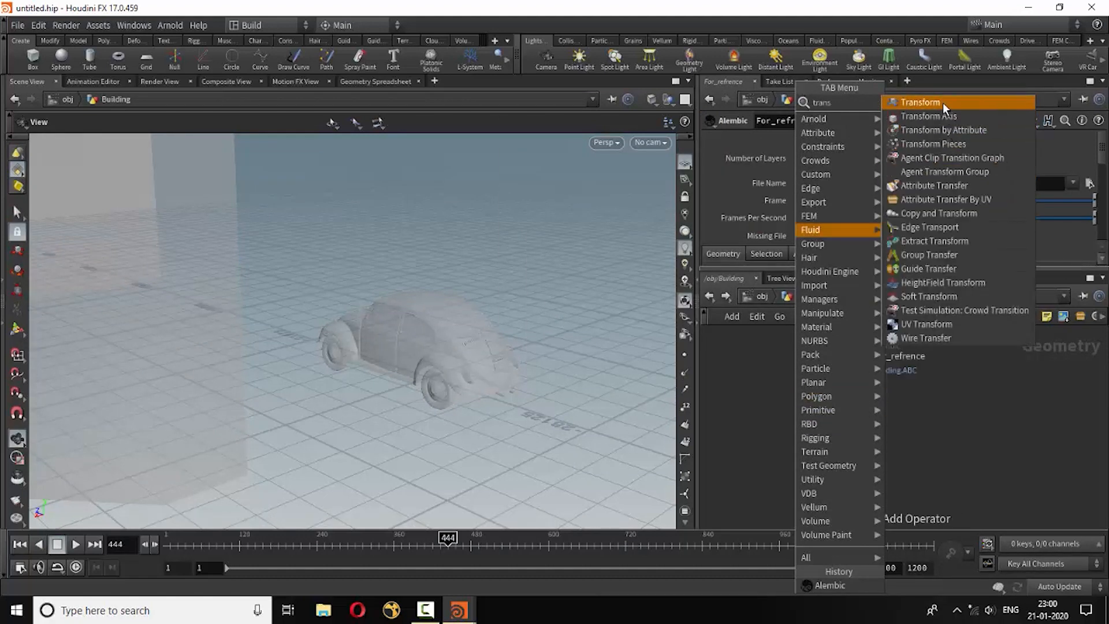
{"action": "left_click", "coordinate": [943, 103]}
{"action": "left_click", "coordinate": [848, 417]}
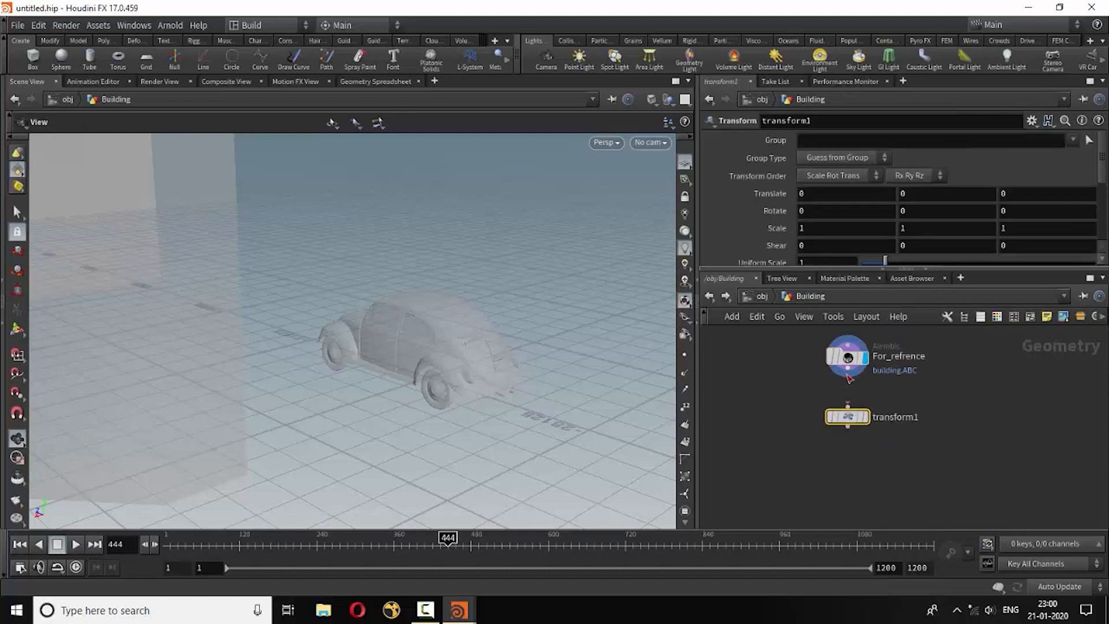
{"action": "left_click", "coordinate": [848, 426]}
{"action": "left_click", "coordinate": [865, 417]}
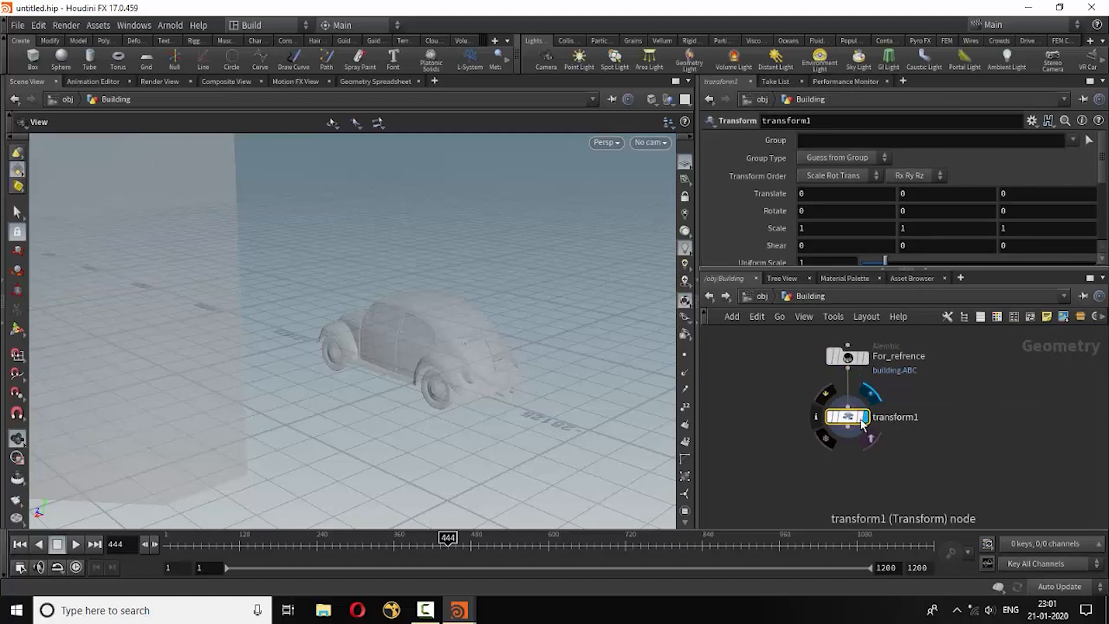
- Set the Building Transform node's uniform scale to .001 and frame the scaled building in the viewport
{"action": "left_click_drag", "start_coordinate": [884, 271], "coordinate": [884, 334]}
{"action": "left_click", "coordinate": [825, 263]}
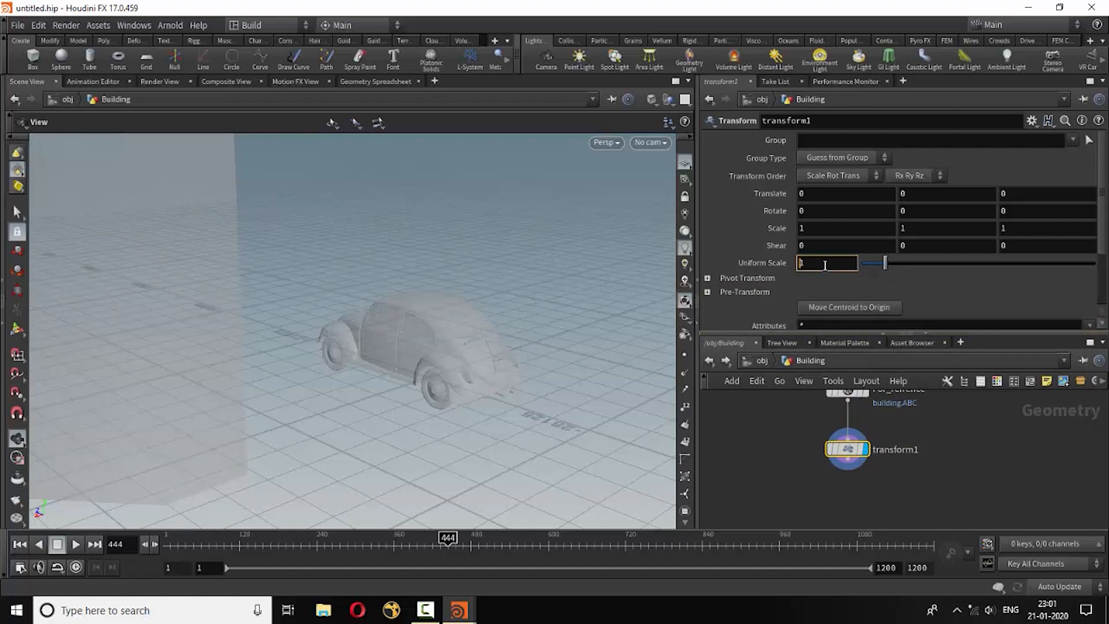
{"action": "type", "text": ".00"}
{"action": "key", "text": "Return"}
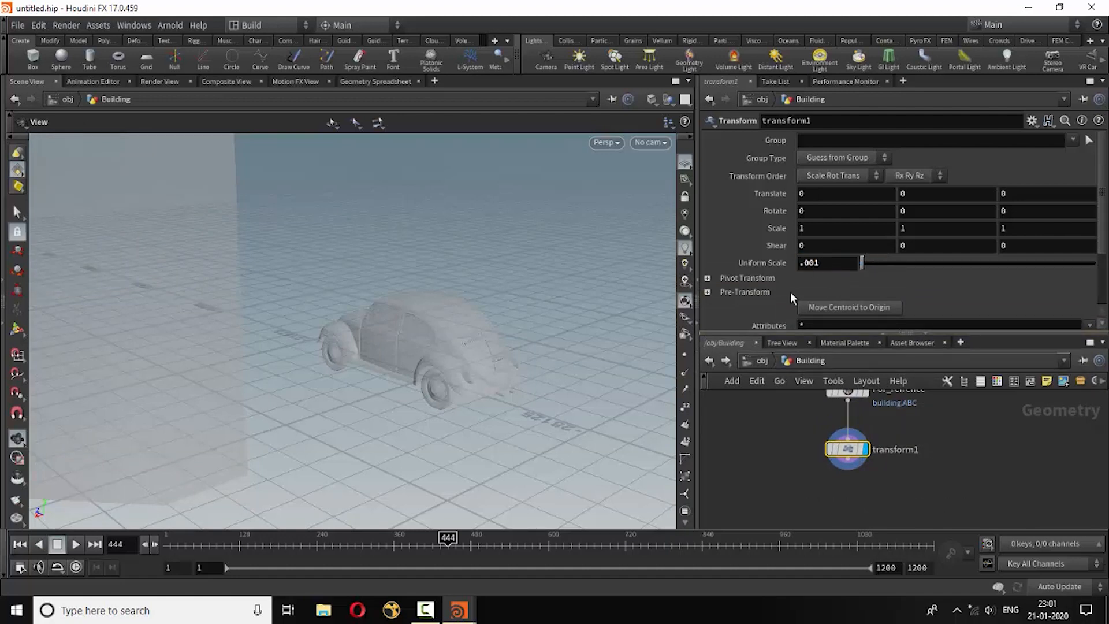
{"action": "left_click", "coordinate": [952, 464]}
{"action": "key", "text": "f"}
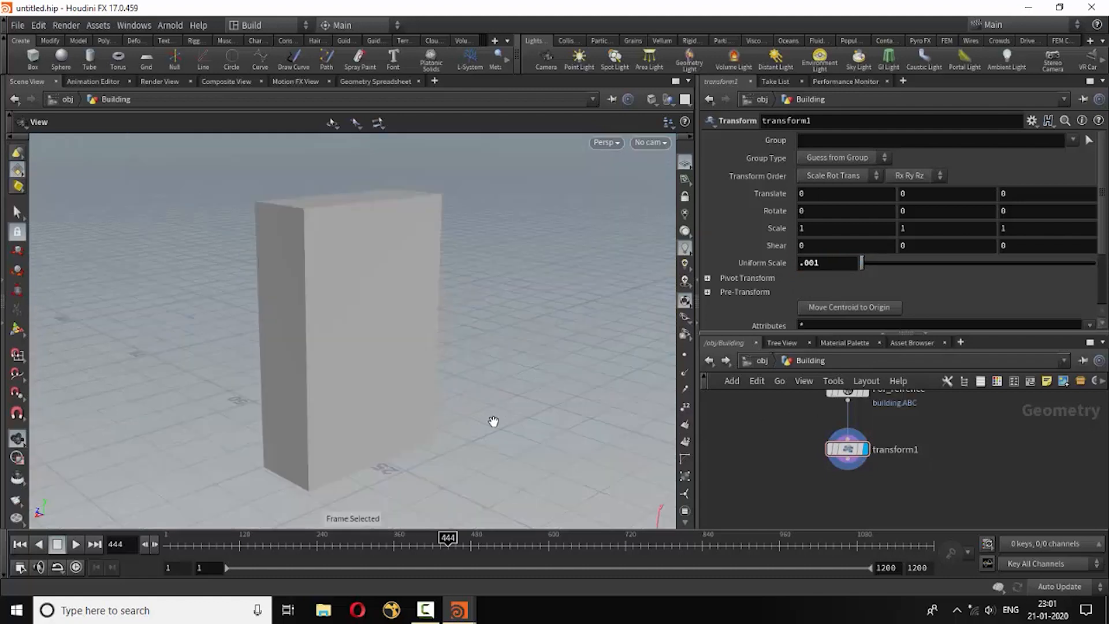
- In the Car network, add a Transform node fed by the tyre.ABC Alembic node and make it the displayed node
{"action": "left_click", "coordinate": [710, 362]}
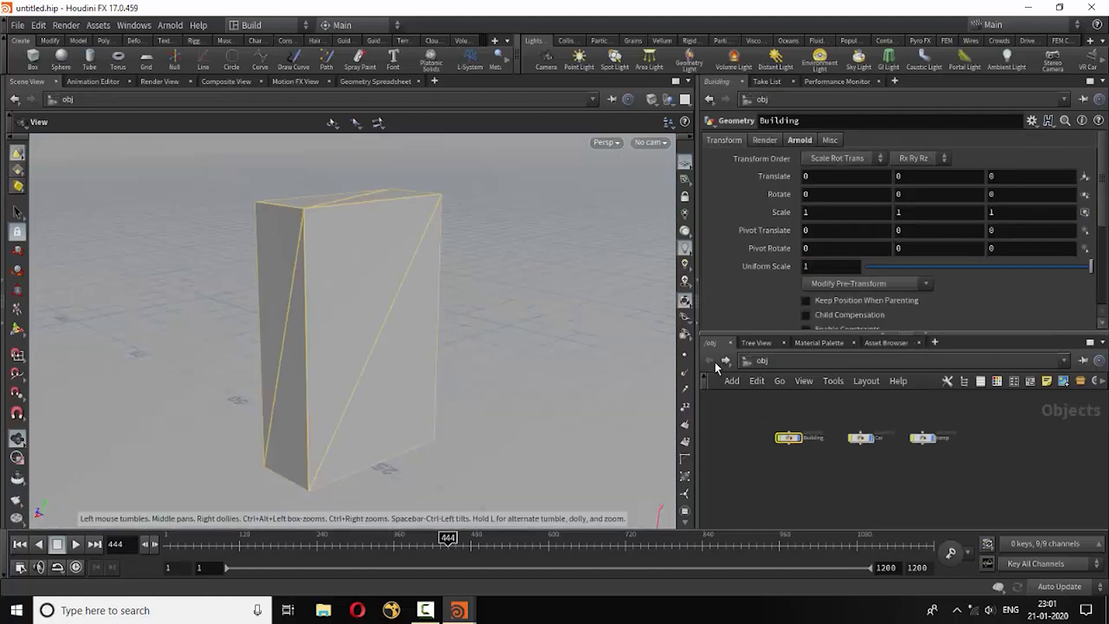
{"action": "double_click", "coordinate": [862, 439]}
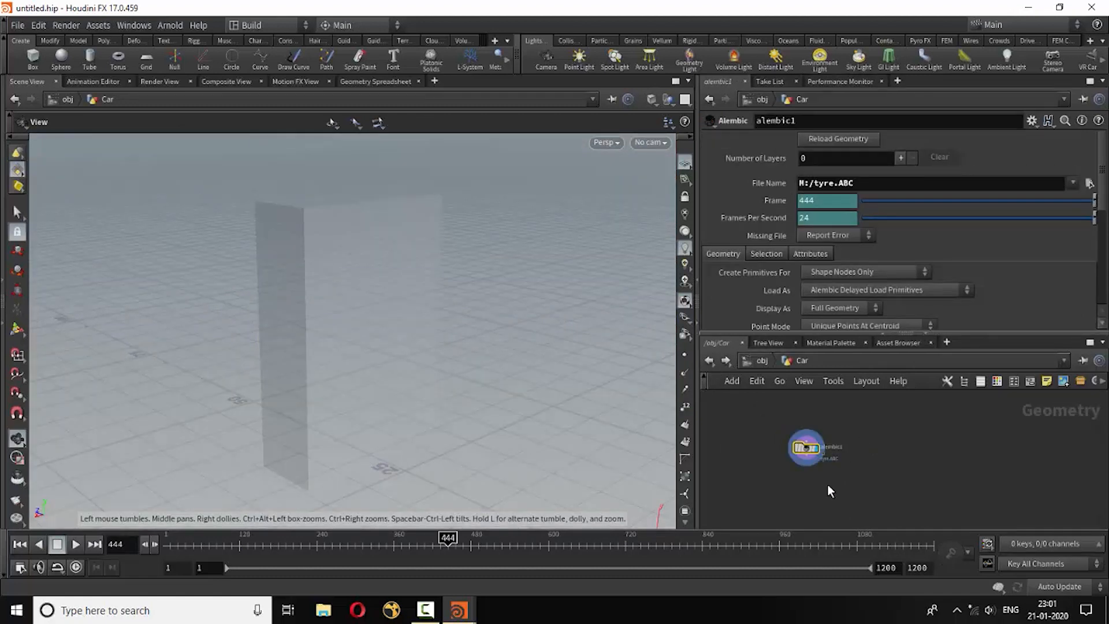
{"action": "scroll", "coordinate": [853, 450], "scroll_direction": "up", "scroll_amount": 3}
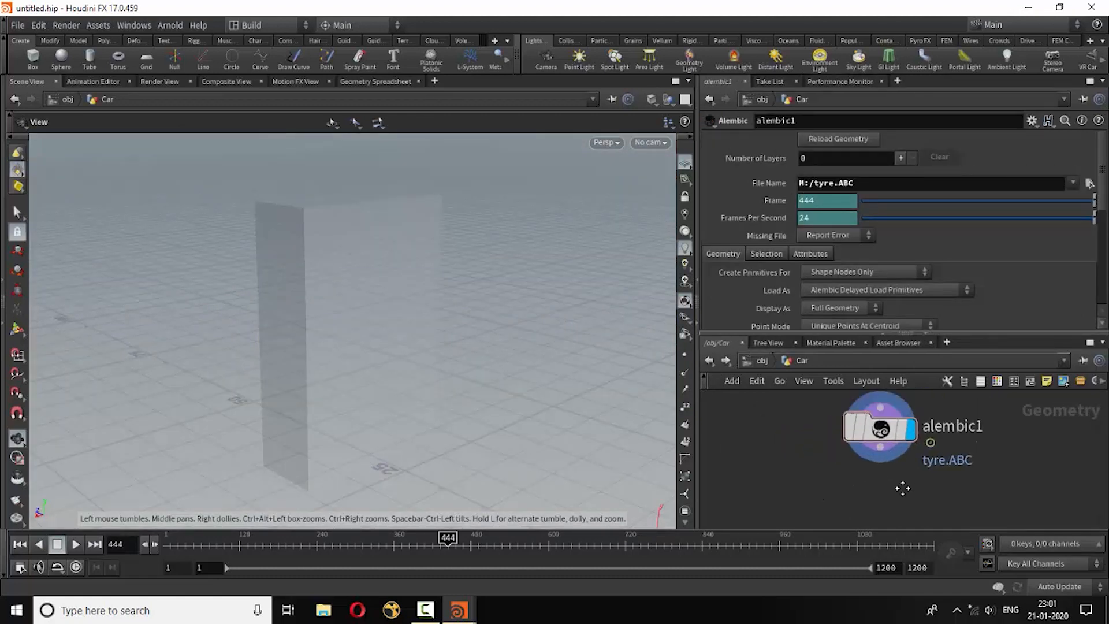
{"action": "key", "text": "Tab"}
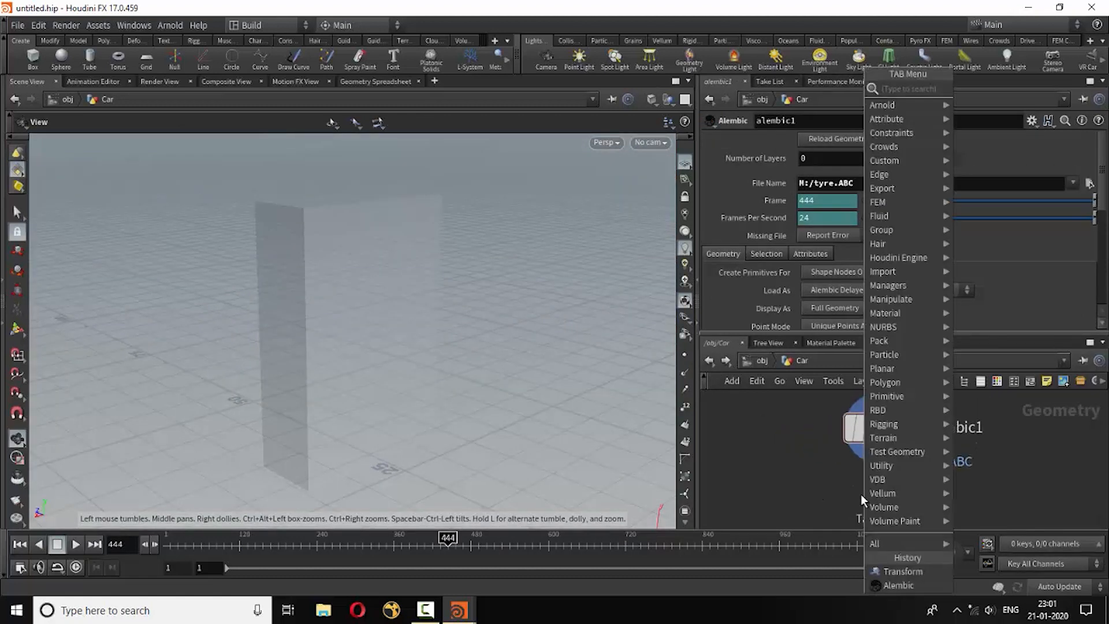
{"action": "type", "text": "tra"}
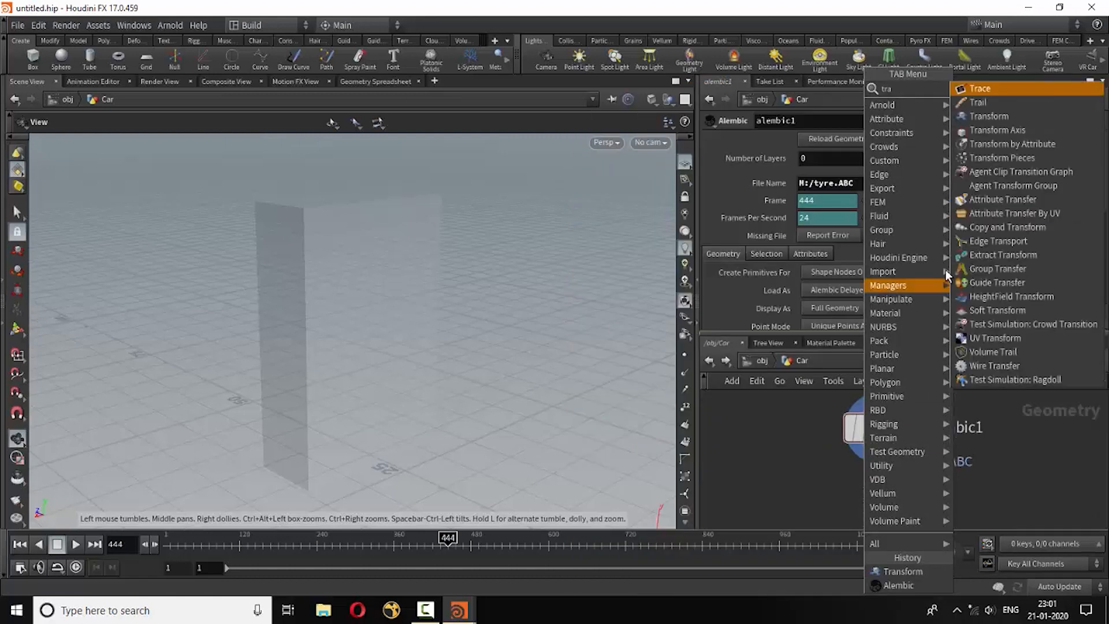
{"action": "left_click", "coordinate": [989, 115]}
{"action": "left_click", "coordinate": [885, 487]}
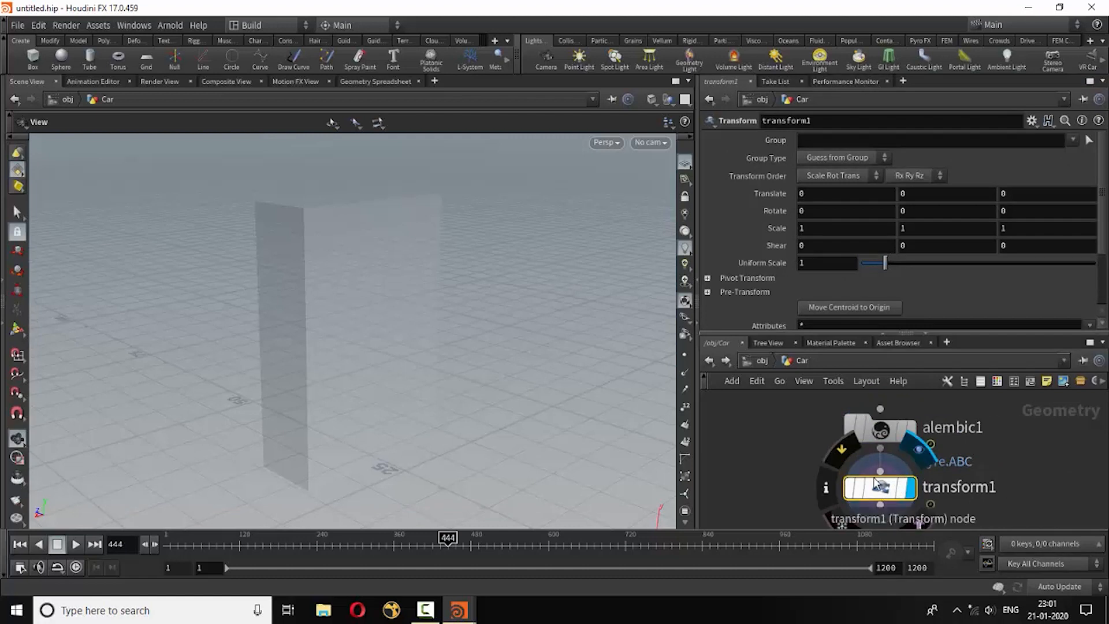
{"action": "left_click", "coordinate": [912, 488]}
- Set the Car Transform node's uniform scale to .001
{"action": "left_click", "coordinate": [800, 261]}
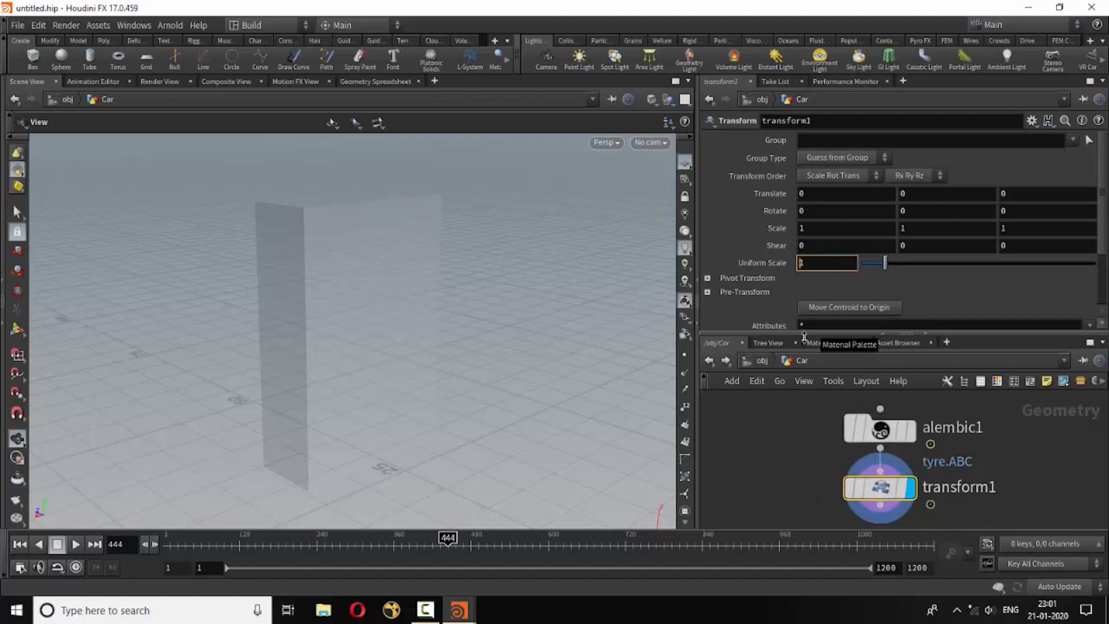
{"action": "type", "text": ".00"}
{"action": "key", "text": "Return"}
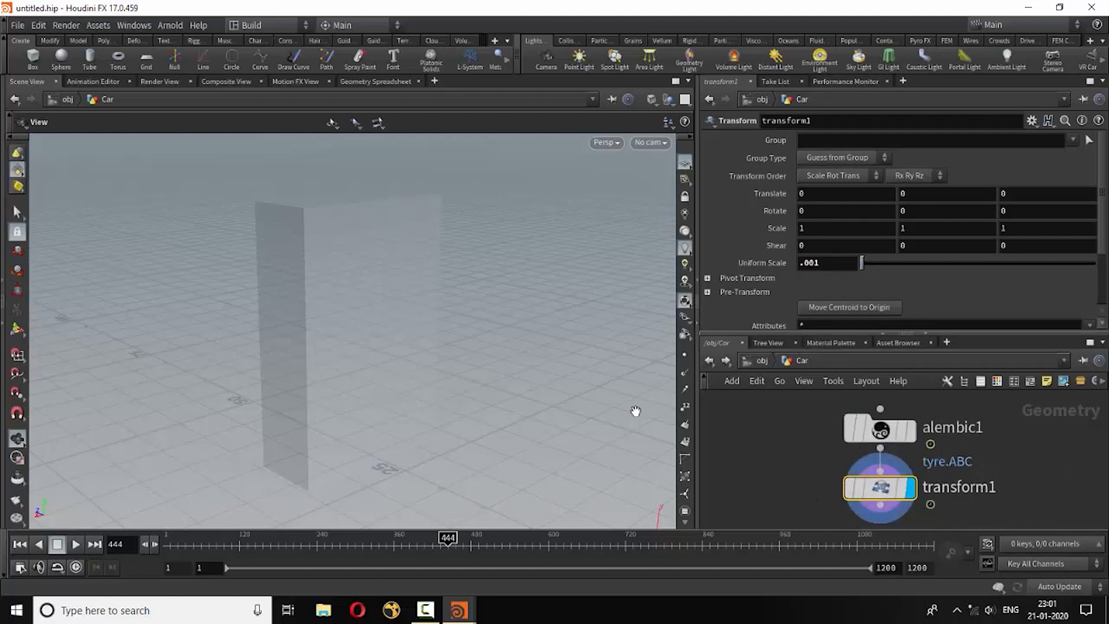
{"action": "scroll", "coordinate": [793, 428], "scroll_direction": "down", "scroll_amount": 3}
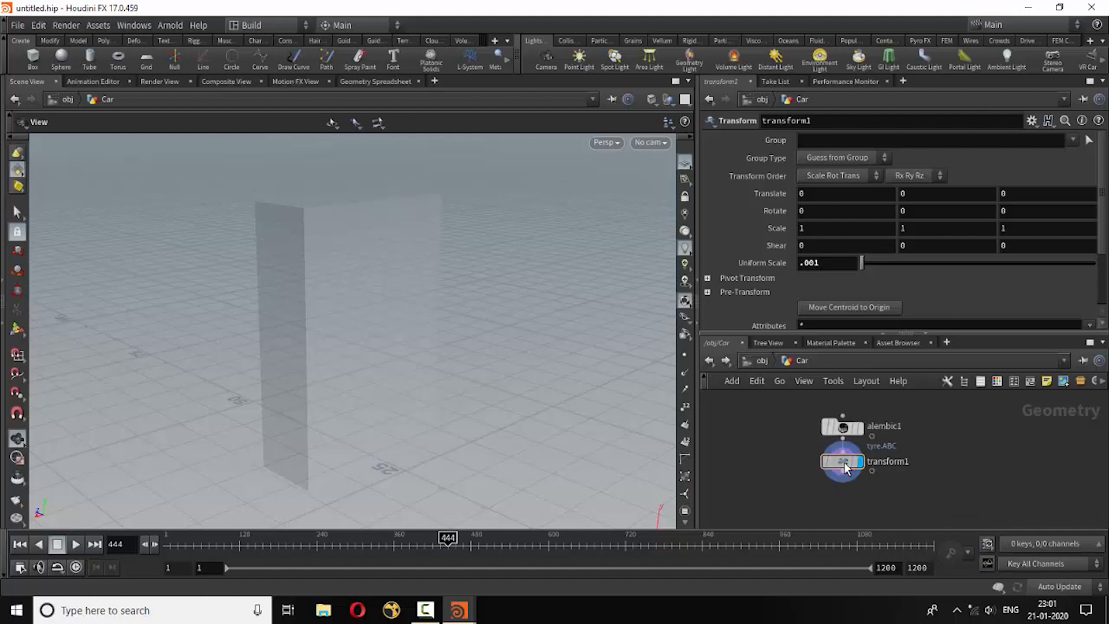
- Scrub the timeline to frame 724 to check the scaled car beside the building, and return to the object level
{"action": "left_click_drag", "start_coordinate": [448, 540], "coordinate": [632, 550]}
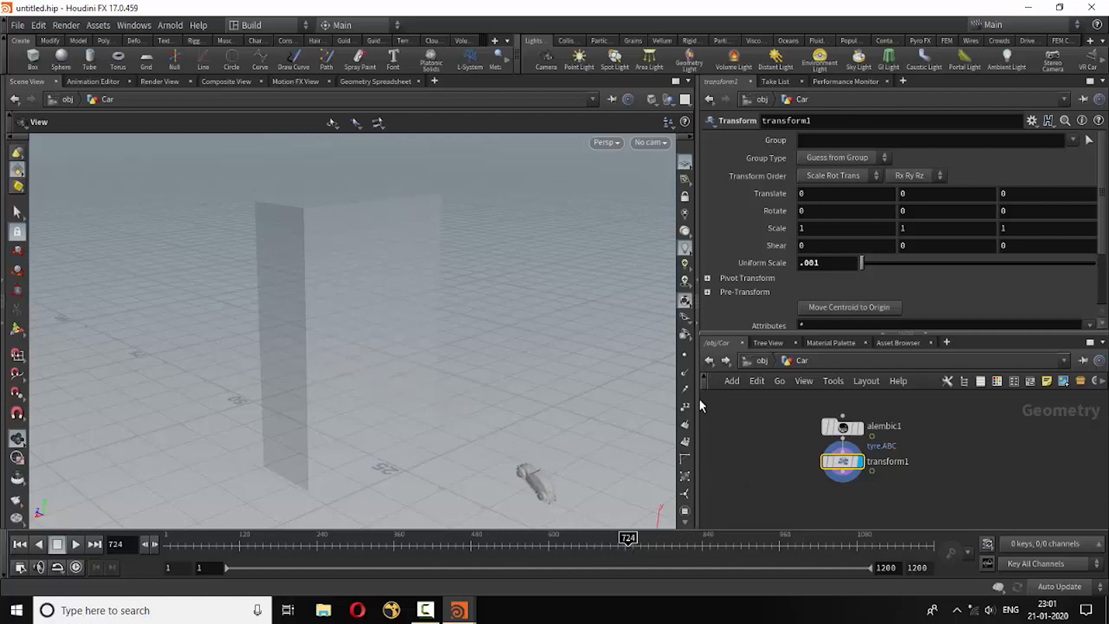
{"action": "left_click", "coordinate": [707, 362]}
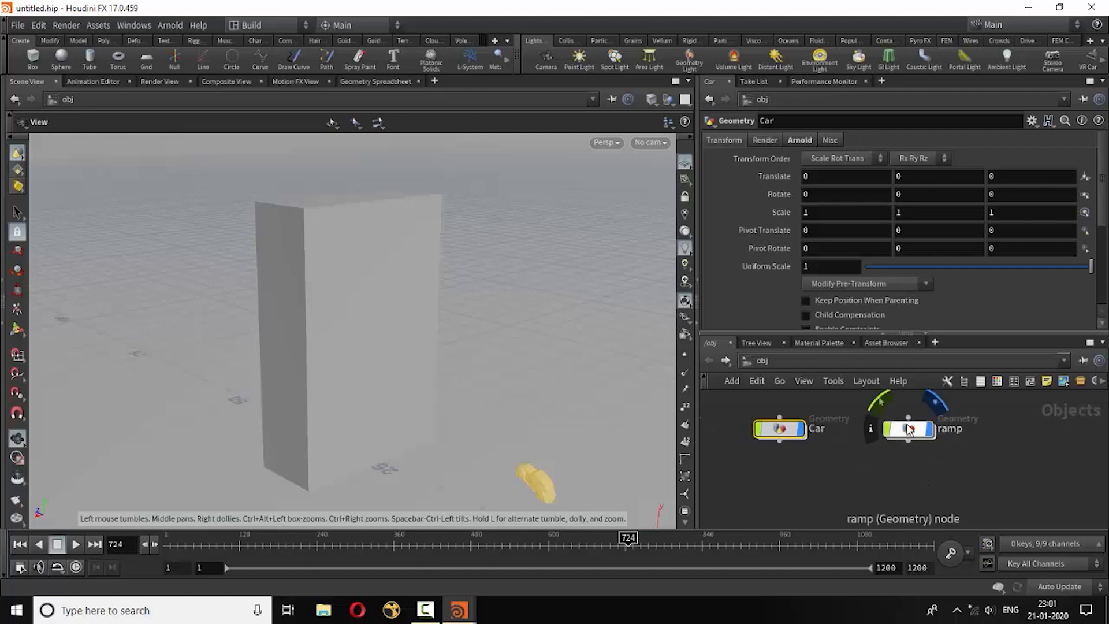
- In the ramp network, add a Transform node fed by the ground.ABC Alembic node and make it the displayed node
{"action": "double_click", "coordinate": [910, 423]}
{"action": "scroll", "coordinate": [865, 466], "scroll_direction": "up", "scroll_amount": 1}
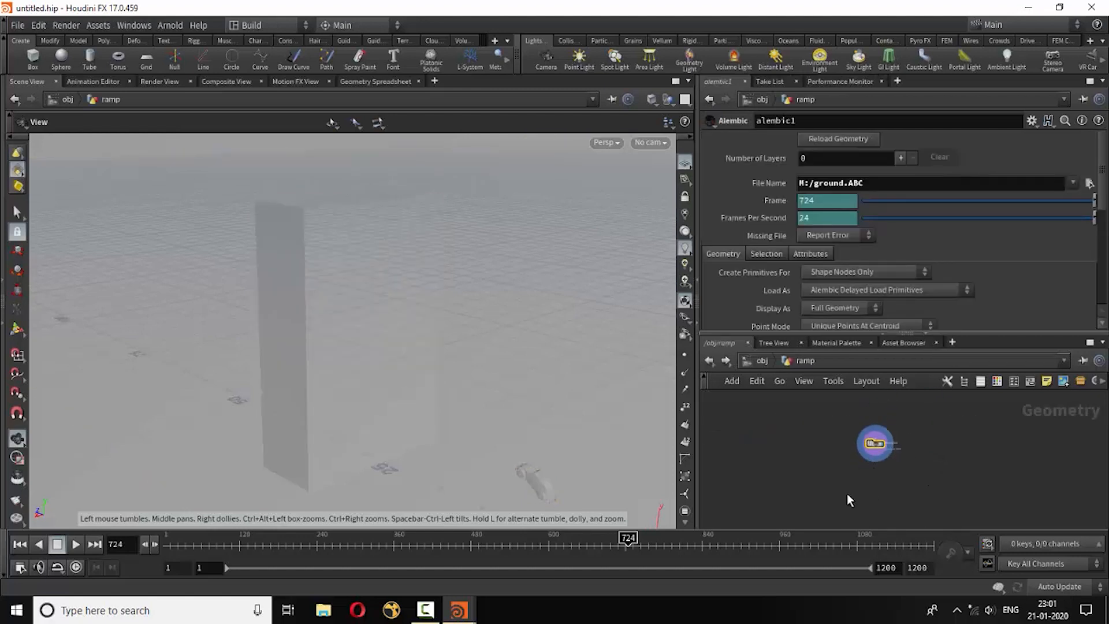
{"action": "left_click", "coordinate": [847, 493]}
{"action": "scroll", "coordinate": [862, 480], "scroll_direction": "up", "scroll_amount": 2}
{"action": "middle_click_drag", "start_coordinate": [913, 492], "coordinate": [884, 544]}
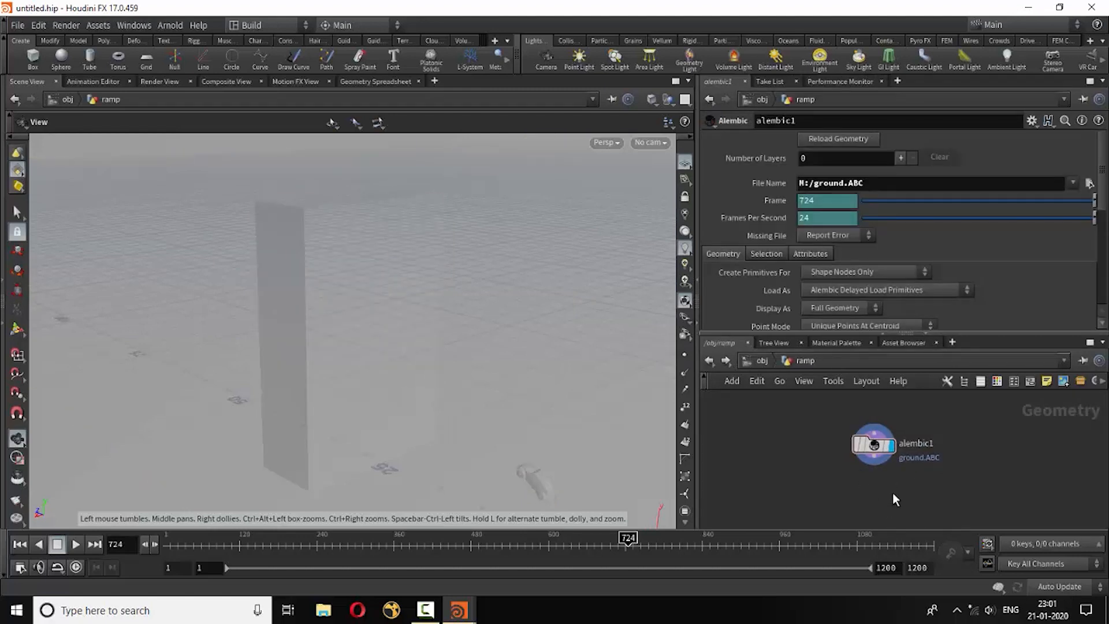
{"action": "key", "text": "Tab"}
{"action": "type", "text": "tr"}
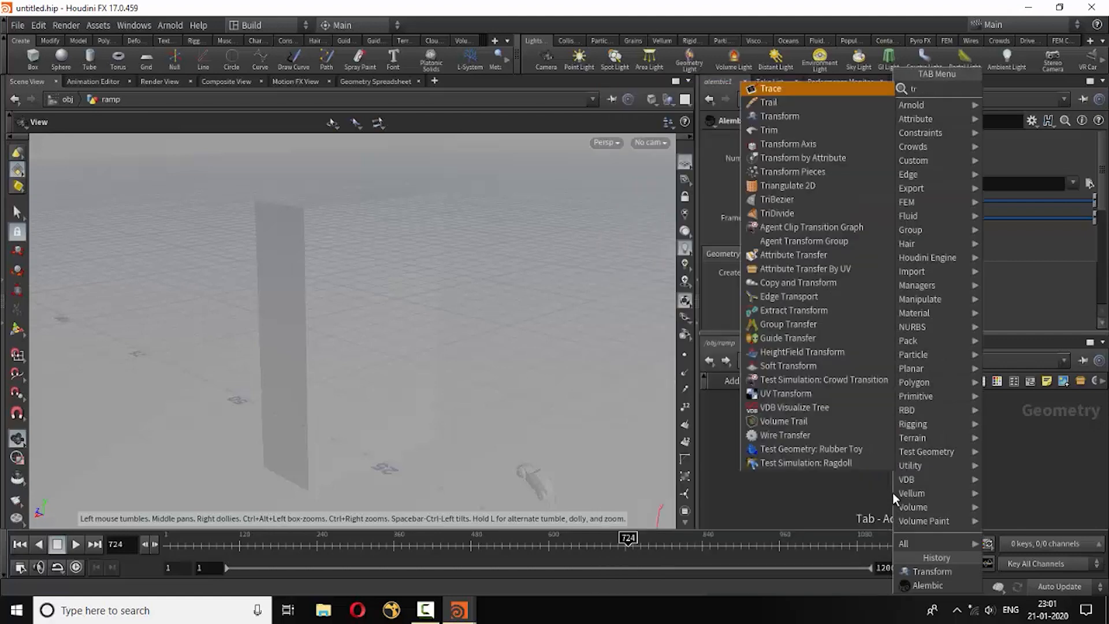
{"action": "type", "text": "ans"}
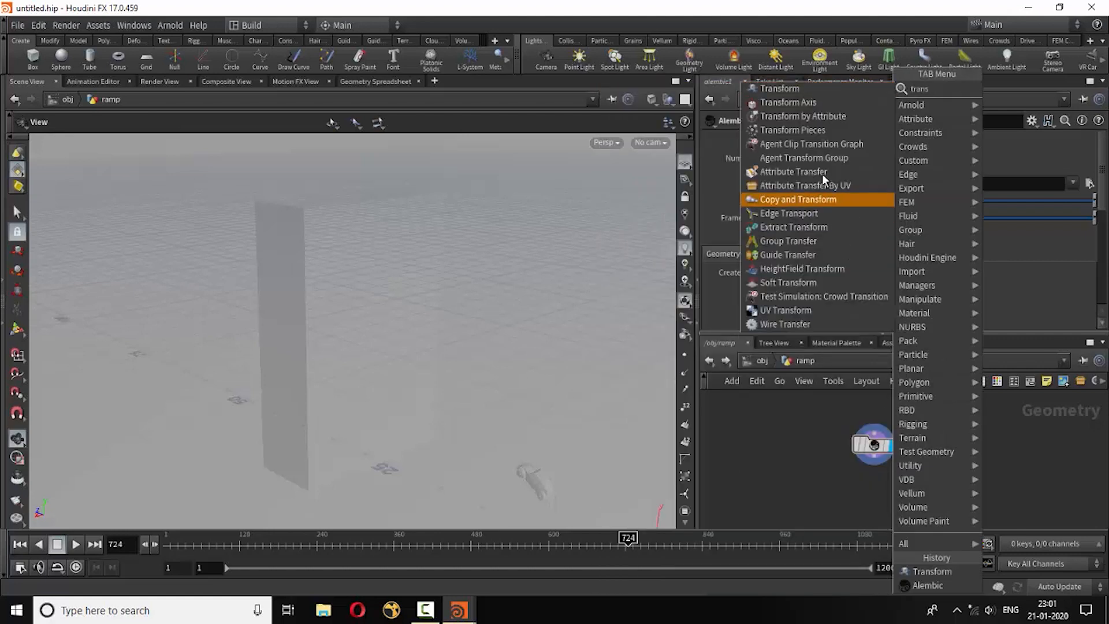
{"action": "left_click", "coordinate": [797, 91]}
{"action": "left_click", "coordinate": [871, 495]}
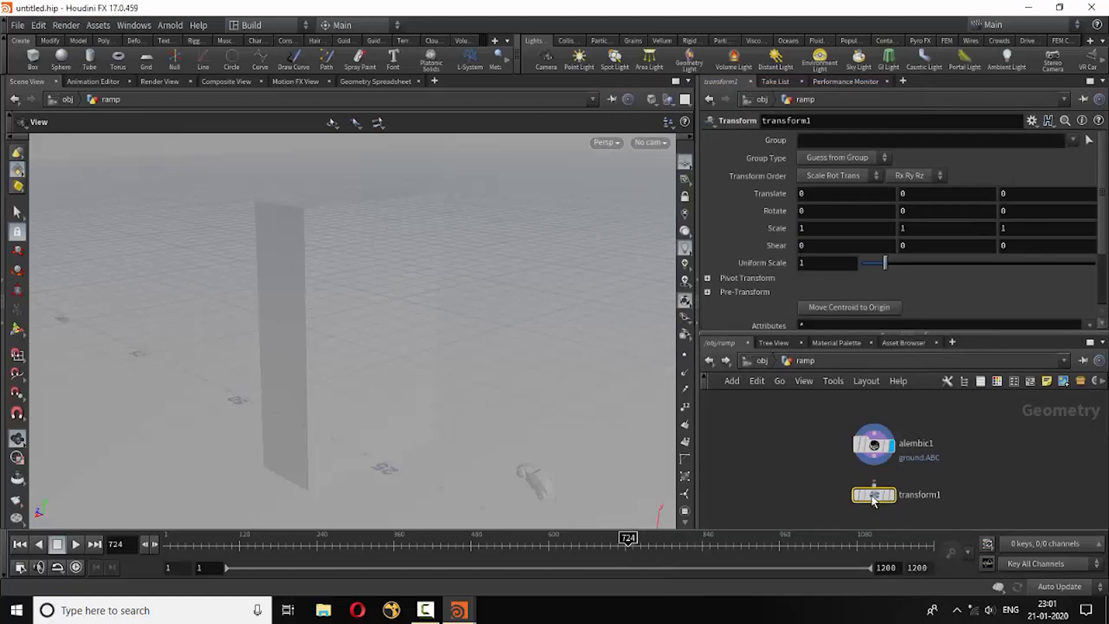
{"action": "left_click", "coordinate": [876, 463]}
{"action": "left_click", "coordinate": [875, 489]}
{"action": "left_click", "coordinate": [891, 495]}
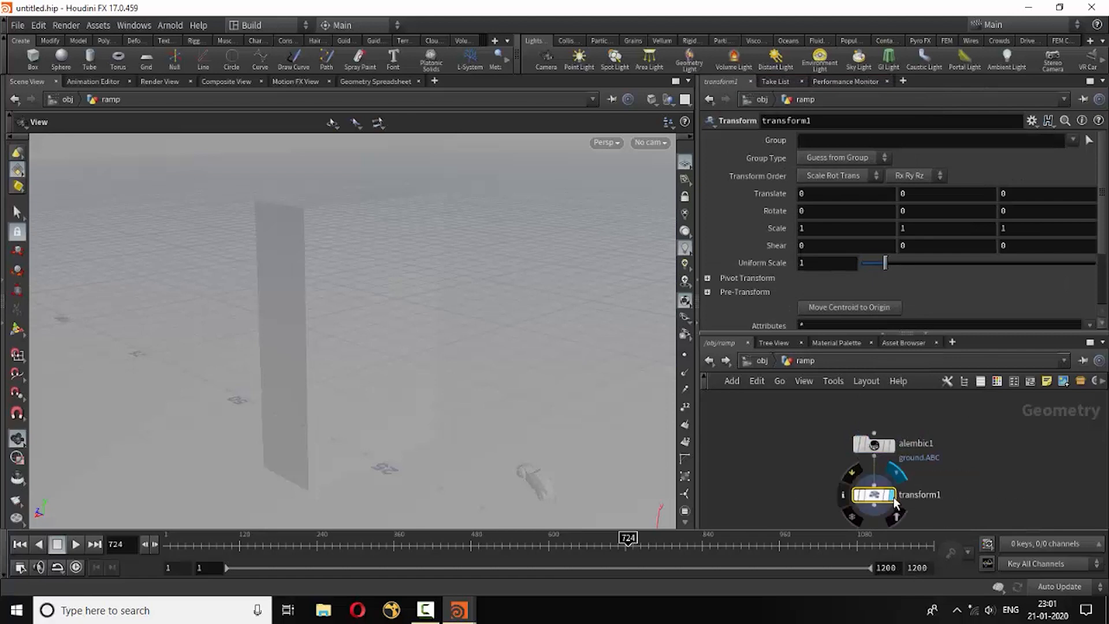
- Set the ramp Transform node's uniform scale to .001 and frame the scaled ramp in the viewport
{"action": "left_click", "coordinate": [810, 264]}
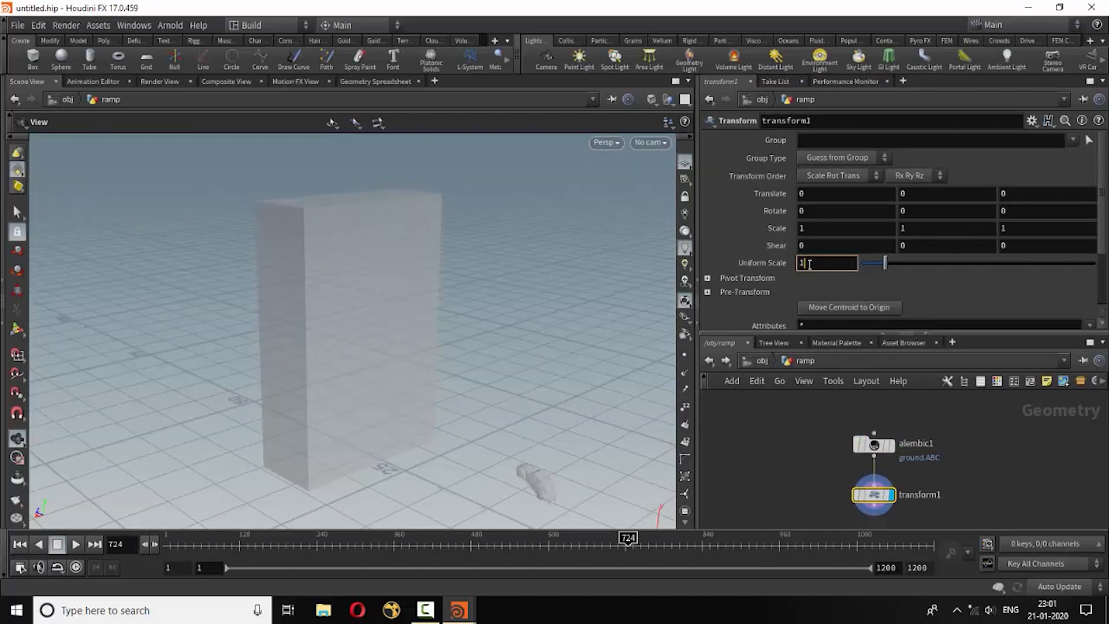
{"action": "type", "text": ".001"}
{"action": "key", "text": "Delete"}
{"action": "key", "text": "Return"}
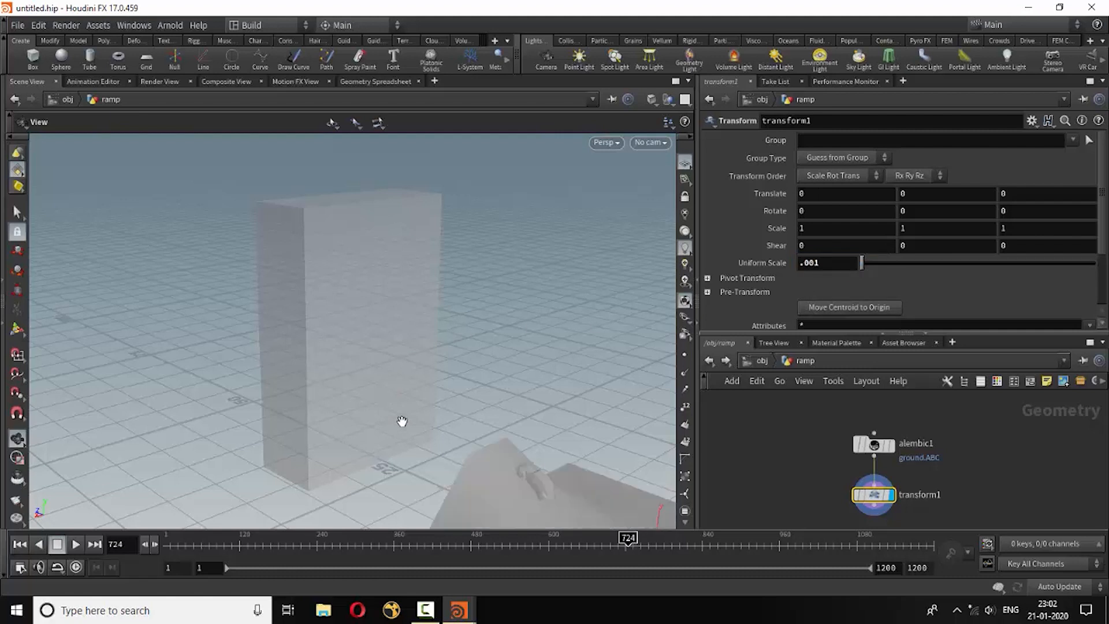
{"action": "left_click_drag", "start_coordinate": [394, 394], "coordinate": [423, 381]}
{"action": "left_click_drag", "start_coordinate": [382, 420], "coordinate": [394, 439]}
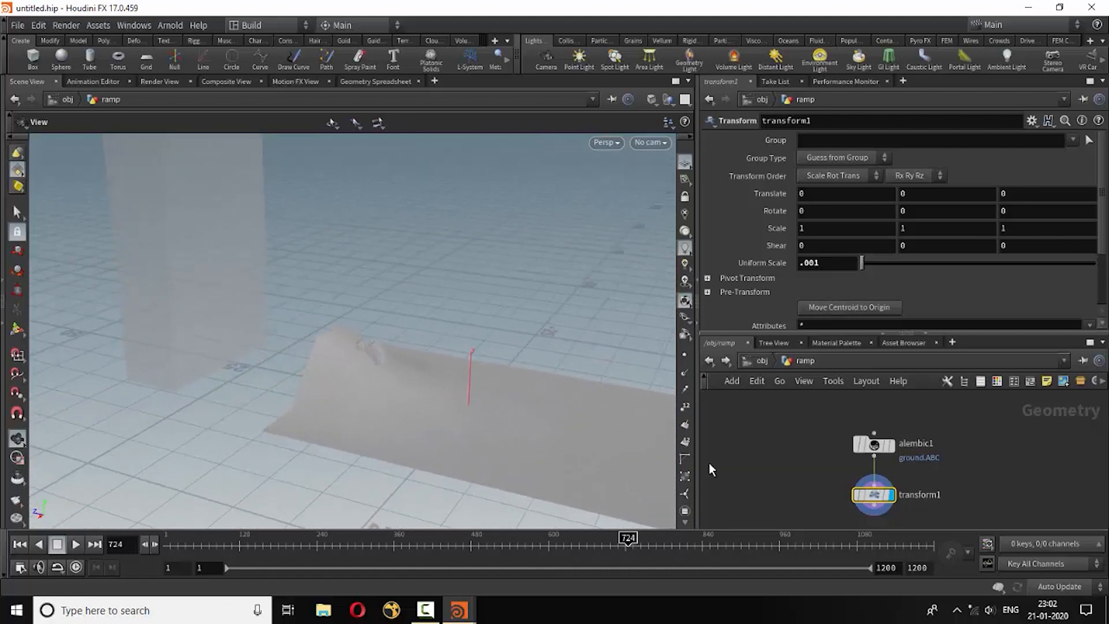
- Return to the object level and scrub the timeline to frame 741 to check the car's motion over the ramp
{"action": "left_click", "coordinate": [709, 360]}
{"action": "left_click", "coordinate": [797, 485]}
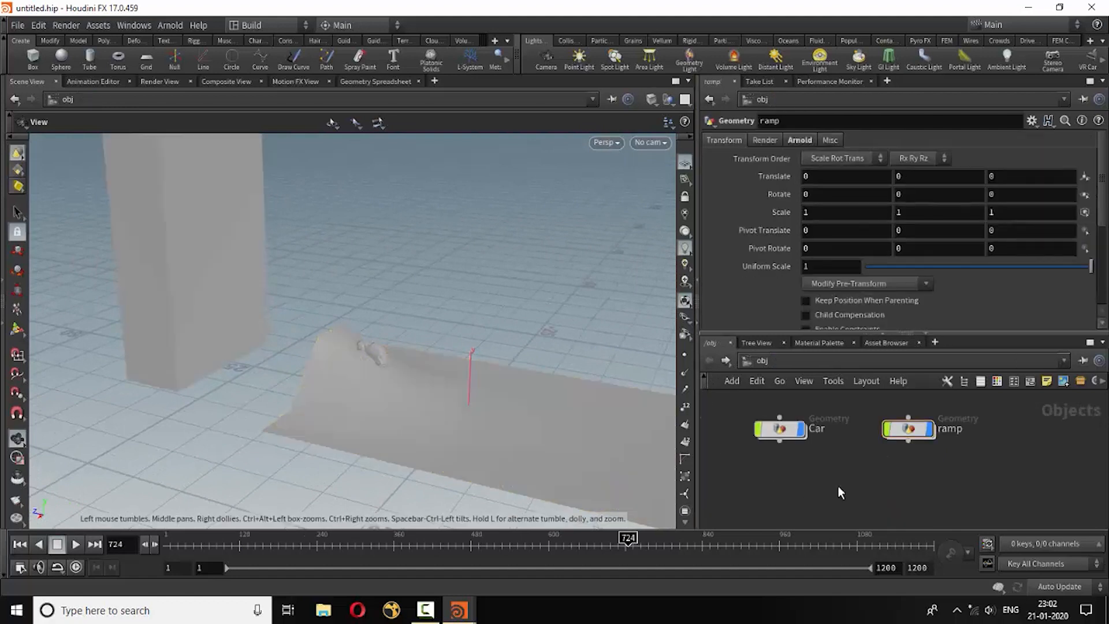
{"action": "scroll", "coordinate": [855, 468], "scroll_direction": "down", "scroll_amount": 3}
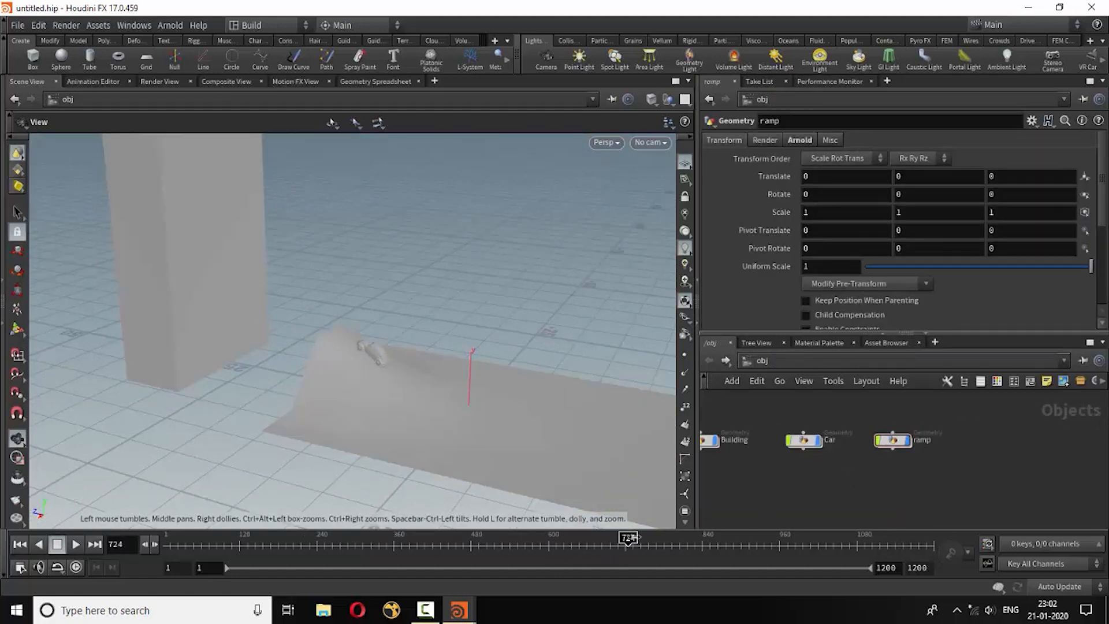
{"action": "mouse_move", "coordinate": [630, 537]}
{"action": "left_mouse_down"}
{"action": "mouse_move", "coordinate": [545, 540]}
{"action": "mouse_move", "coordinate": [775, 564]}
{"action": "mouse_move", "coordinate": [536, 564]}
{"action": "mouse_move", "coordinate": [689, 569]}
{"action": "mouse_move", "coordinate": [638, 572]}
{"action": "left_mouse_up"}
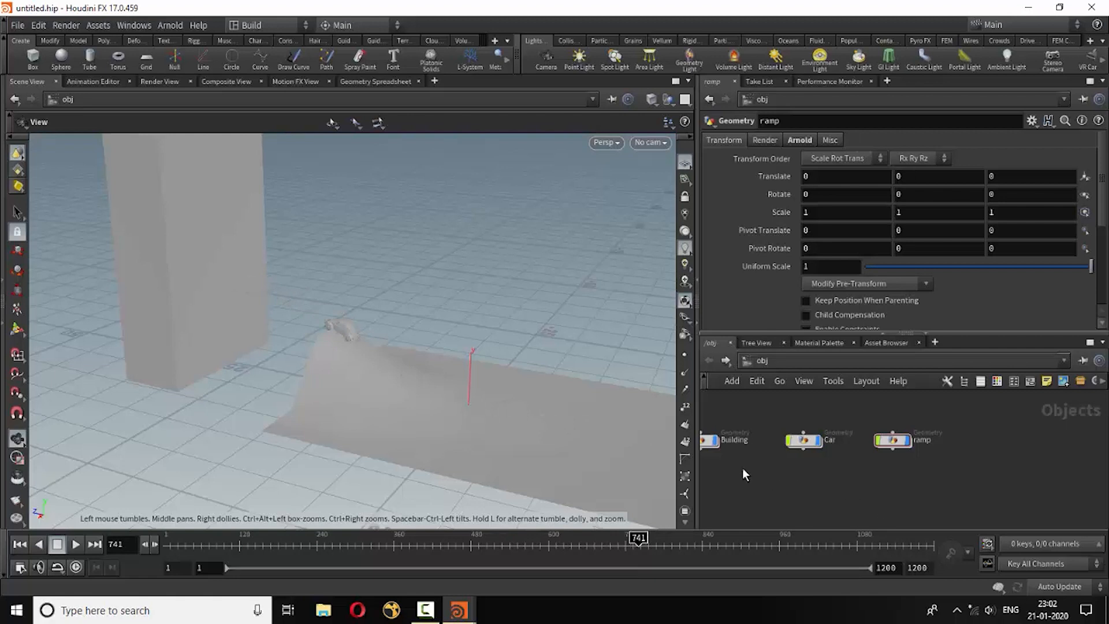
- Open the Building network and automatically lay out its nodes
{"action": "scroll", "coordinate": [740, 459], "scroll_direction": "up", "scroll_amount": 3}
{"action": "middle_click_drag", "start_coordinate": [784, 469], "coordinate": [873, 483]}
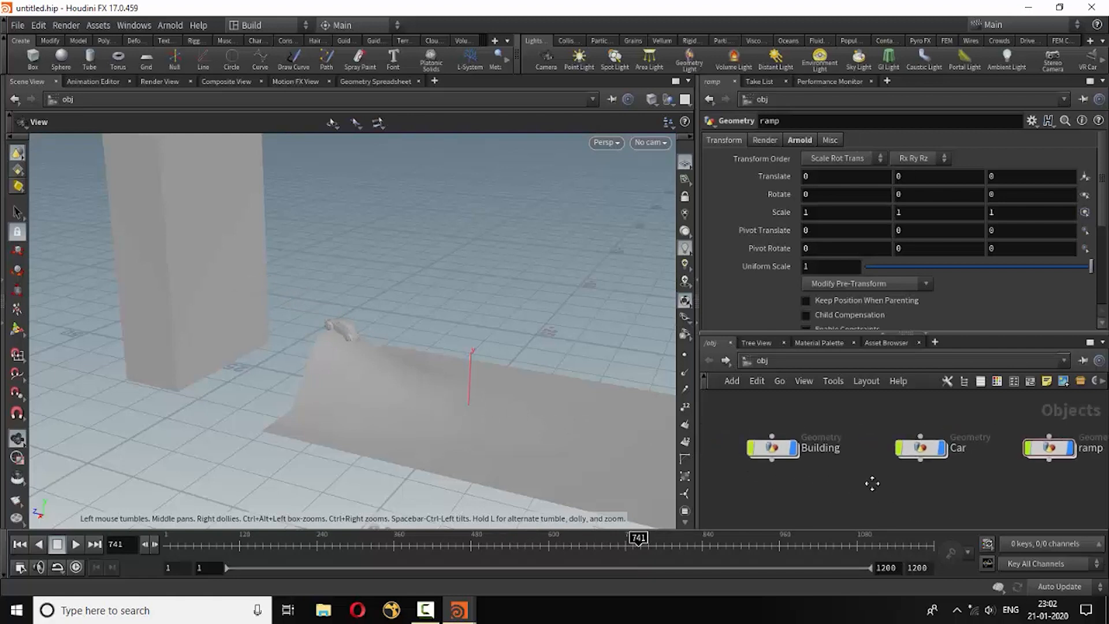
{"action": "scroll", "coordinate": [834, 469], "scroll_direction": "up", "scroll_amount": 1}
{"action": "double_click", "coordinate": [810, 439]}
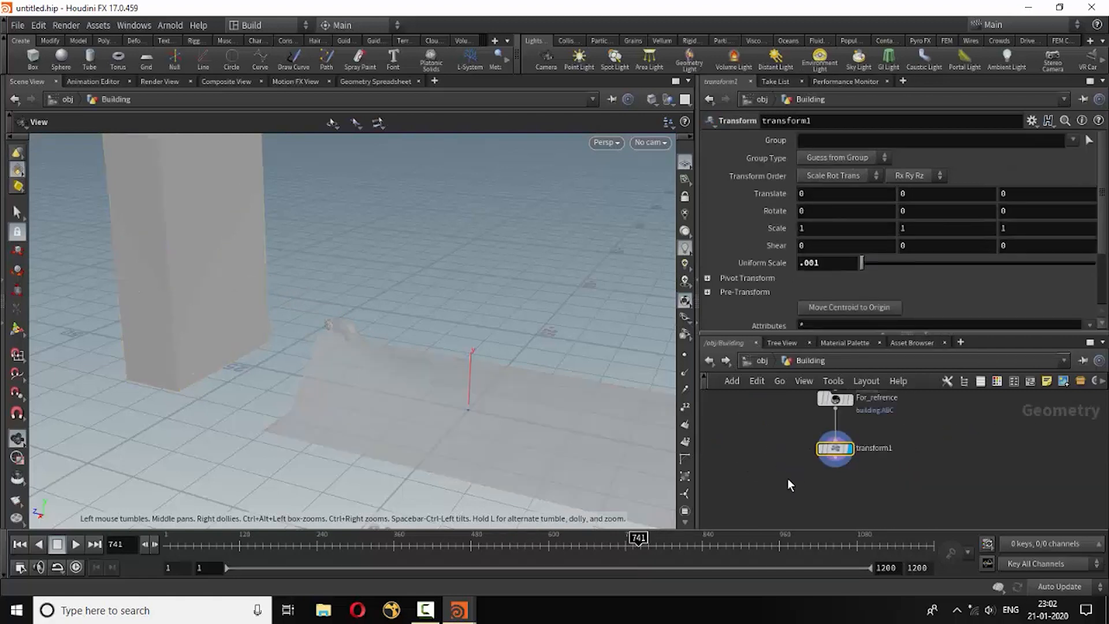
{"action": "scroll", "coordinate": [788, 484], "scroll_direction": "down", "scroll_amount": 2}
{"action": "middle_click_drag", "start_coordinate": [787, 485], "coordinate": [853, 503]}
{"action": "scroll", "coordinate": [792, 454], "scroll_direction": "up", "scroll_amount": 2}
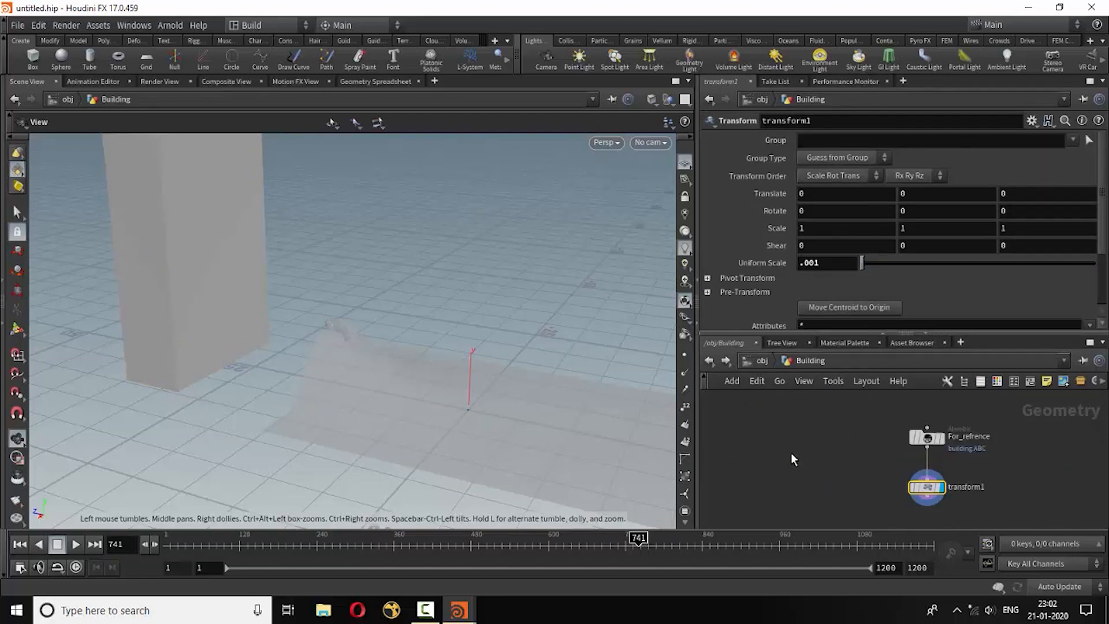
{"action": "middle_click_drag", "start_coordinate": [782, 463], "coordinate": [768, 453]}
{"action": "key", "text": "Tab"}
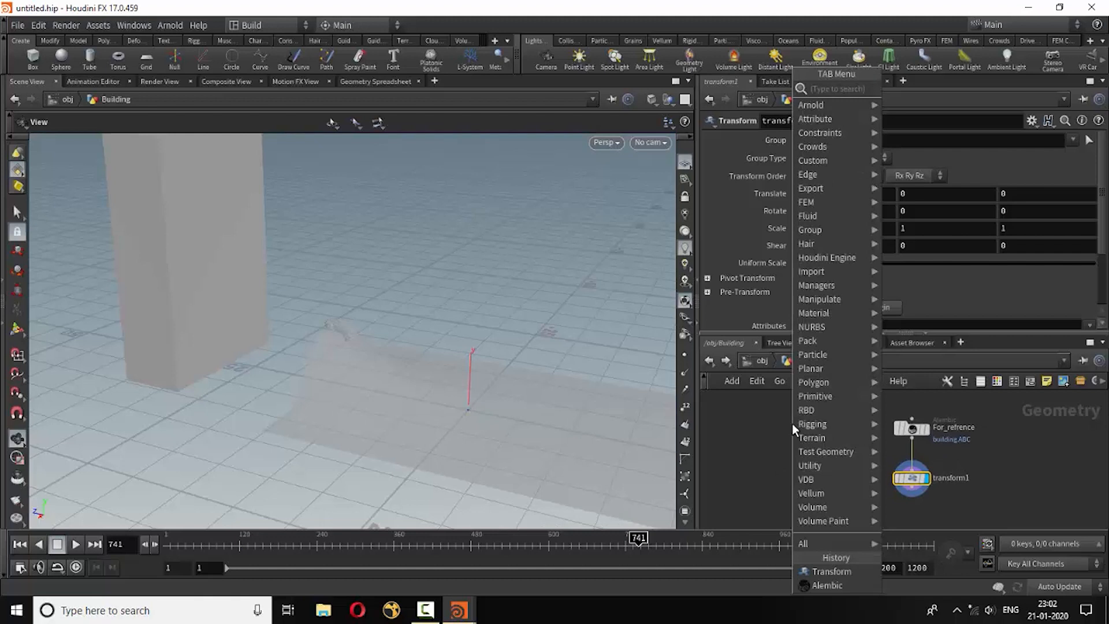
{"action": "key", "text": "Escape"}
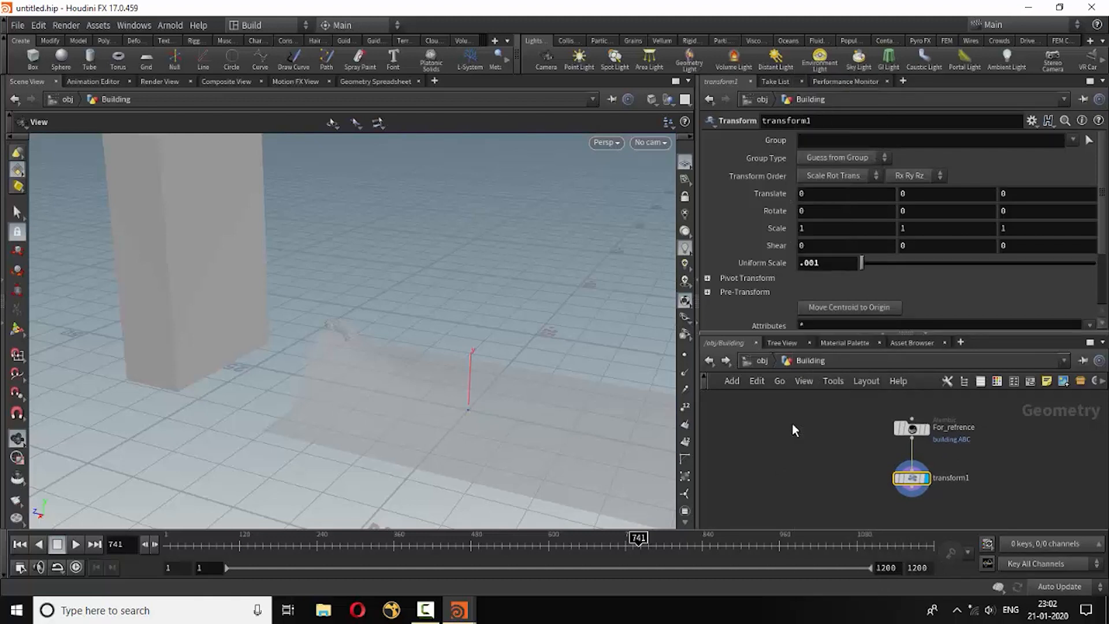
{"action": "key", "text": "l"}
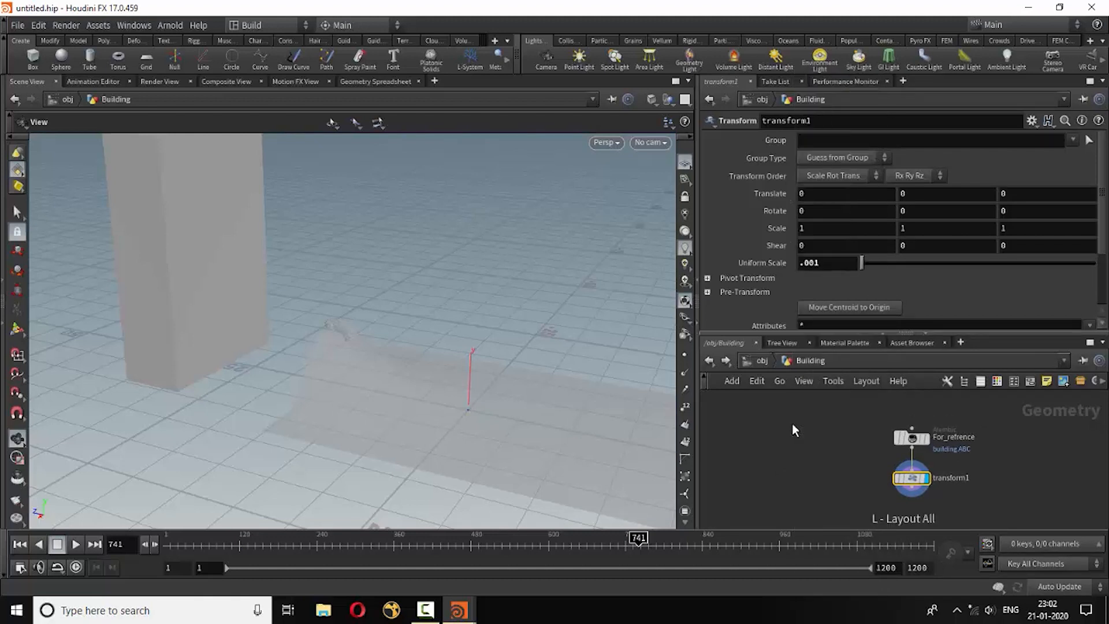
- Add a second Alembic node to the Building network, beside the For_refrence node
{"action": "key", "text": "Tab"}
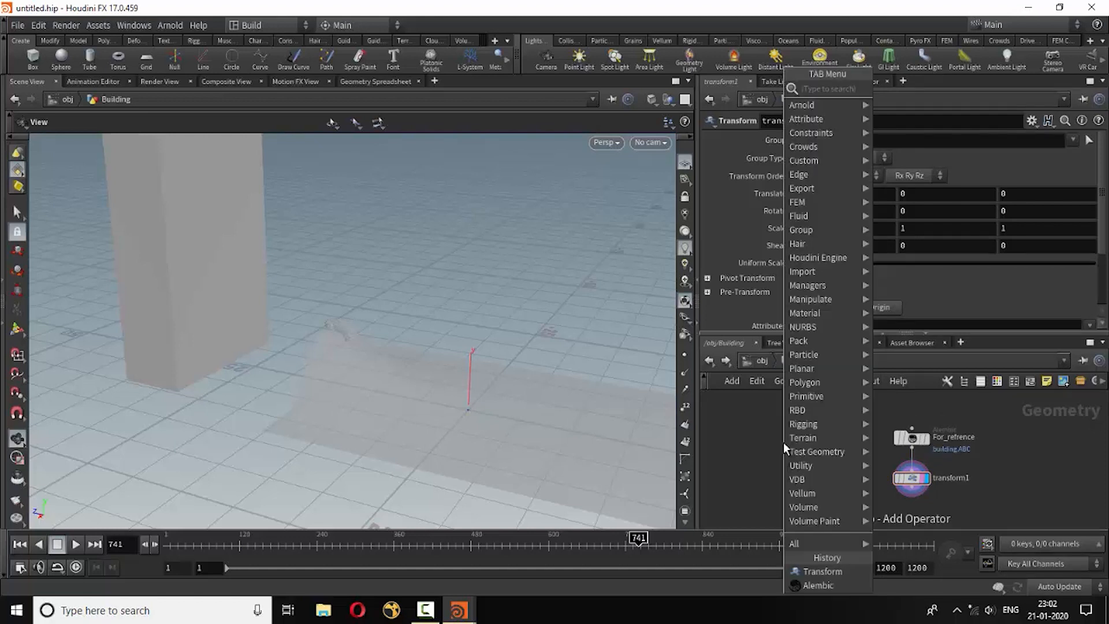
{"action": "type", "text": "ale"}
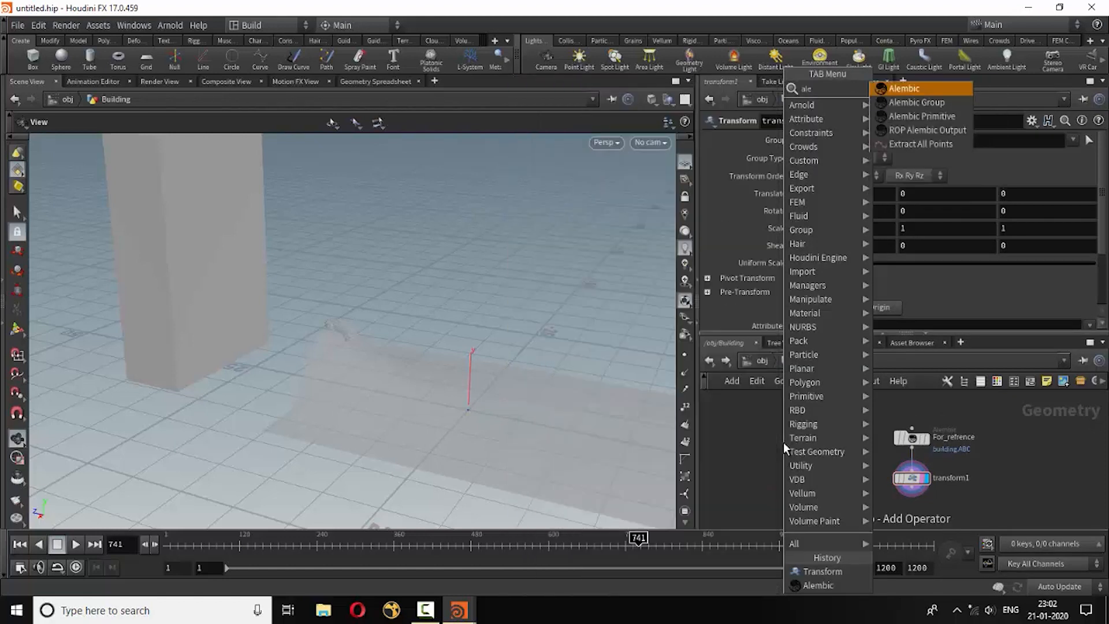
{"action": "left_click", "coordinate": [926, 89]}
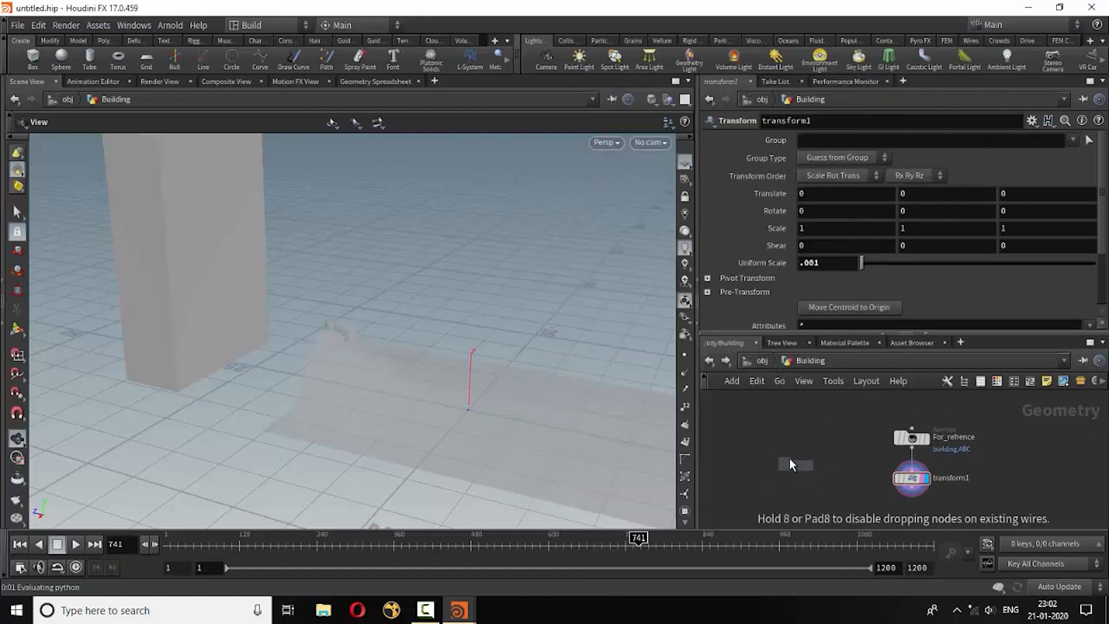
{"action": "left_click", "coordinate": [789, 456]}
- Load M:/house.ABC into the new Alembic node and align the node level with For_refrence
{"action": "left_click", "coordinate": [1090, 183]}
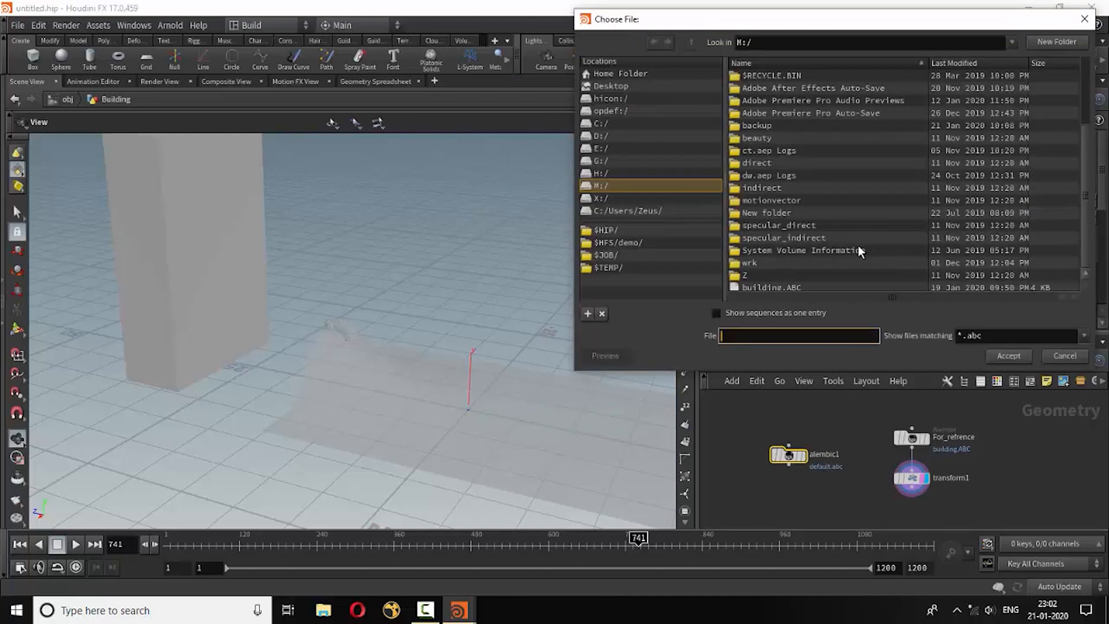
{"action": "scroll", "coordinate": [828, 228], "scroll_direction": "down", "scroll_amount": 2}
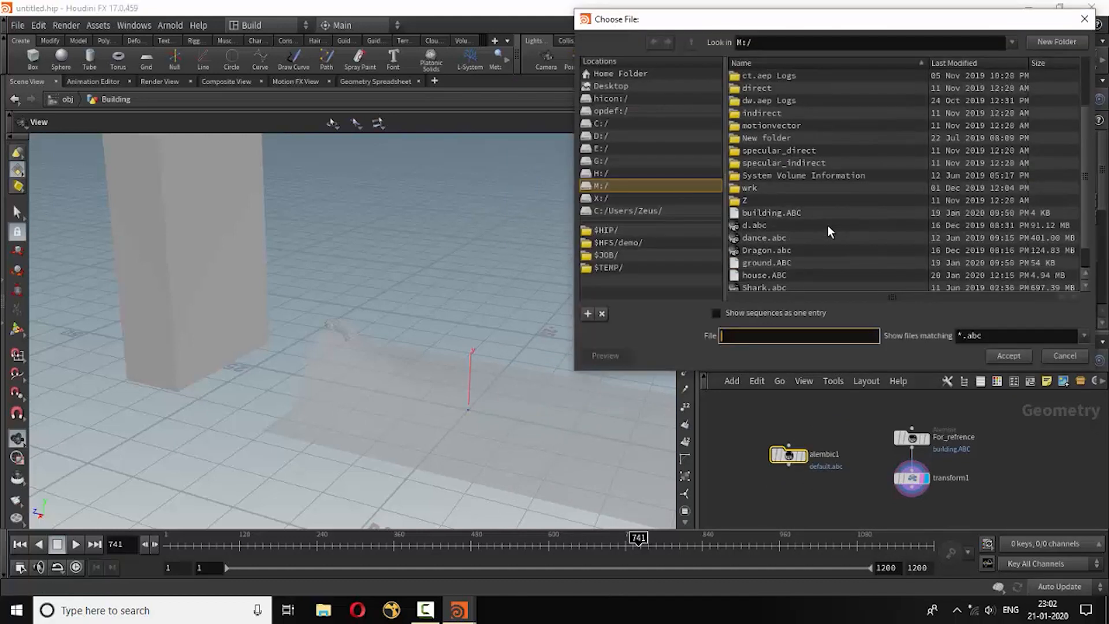
{"action": "scroll", "coordinate": [828, 227], "scroll_direction": "down", "scroll_amount": 1}
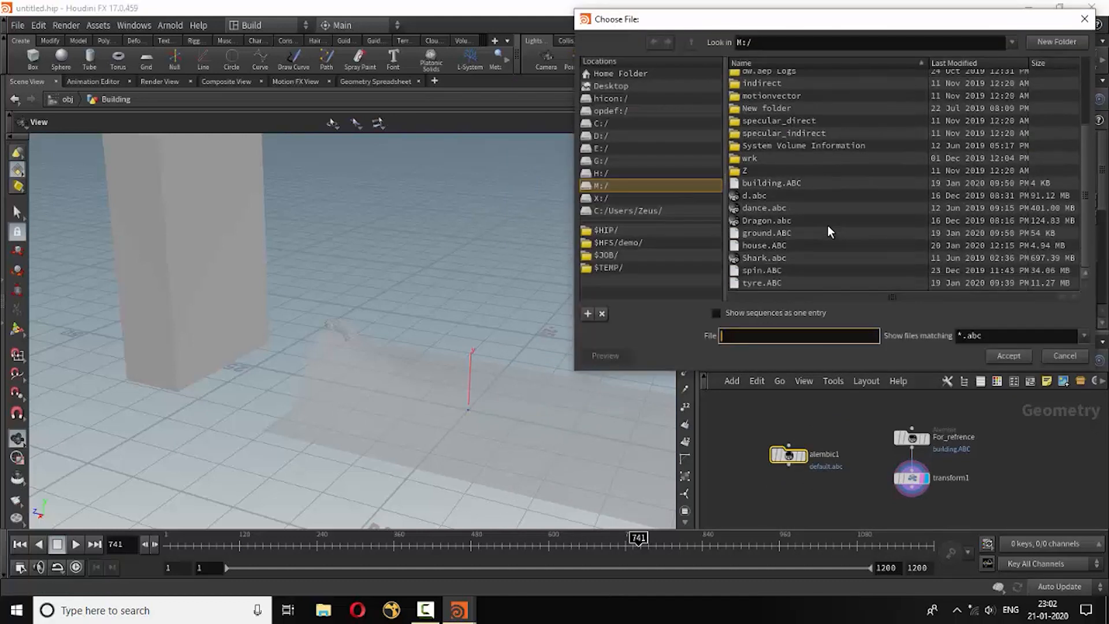
{"action": "left_click", "coordinate": [766, 245]}
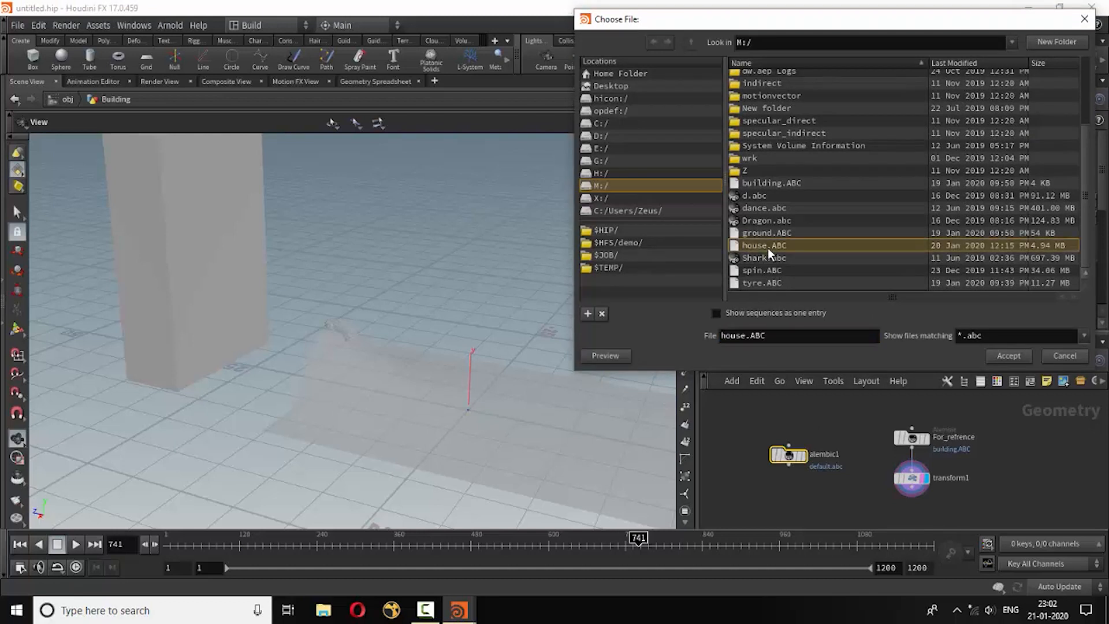
{"action": "left_click", "coordinate": [995, 356]}
{"action": "scroll", "coordinate": [784, 493], "scroll_direction": "up", "scroll_amount": 2}
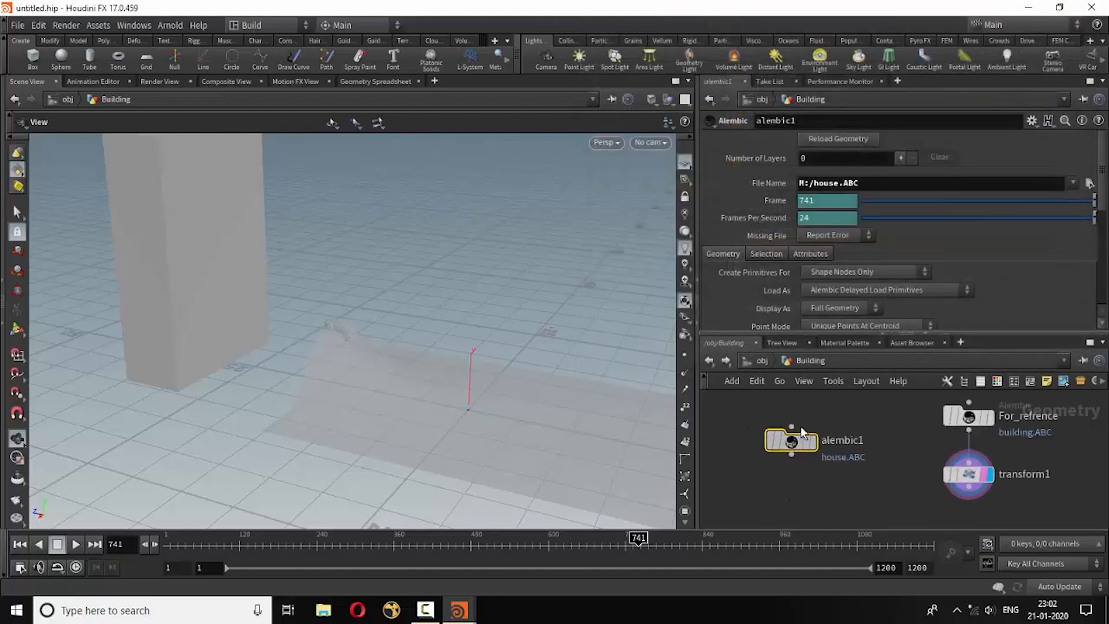
{"action": "left_click_drag", "start_coordinate": [800, 426], "coordinate": [813, 402]}
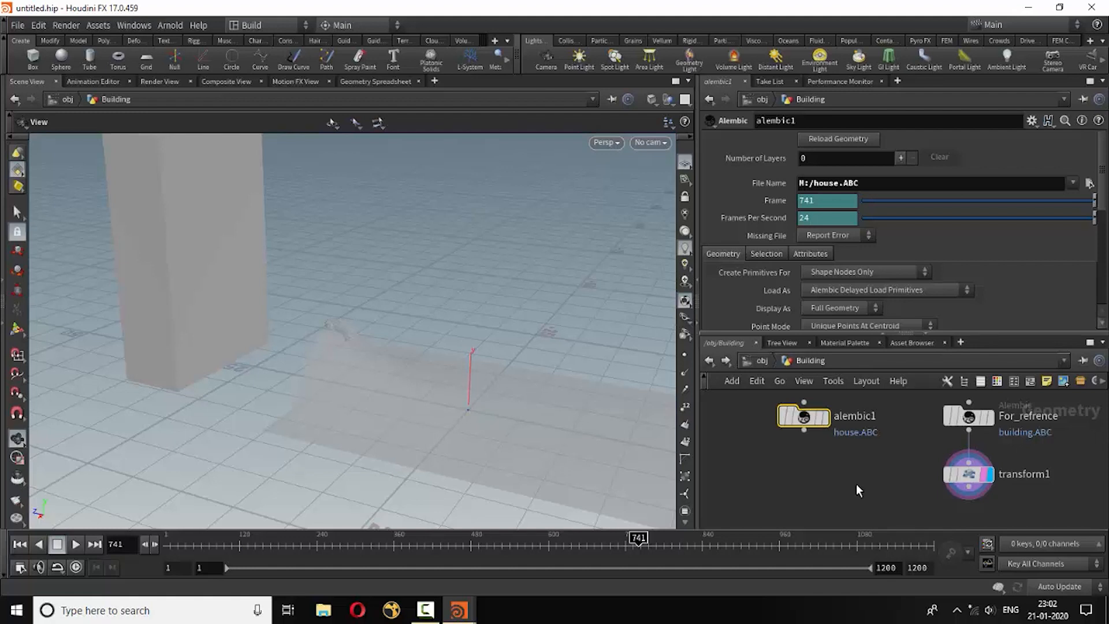
- Add a Transform node fed by the house.ABC Alembic node and make it the displayed node
{"action": "key", "text": "Tab"}
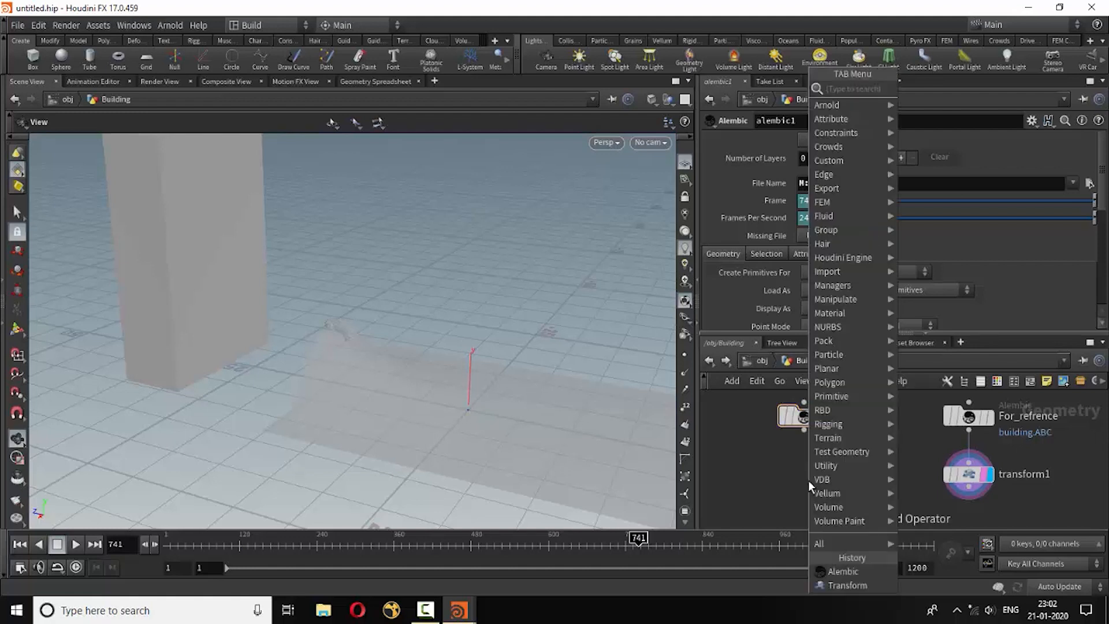
{"action": "type", "text": "trans"}
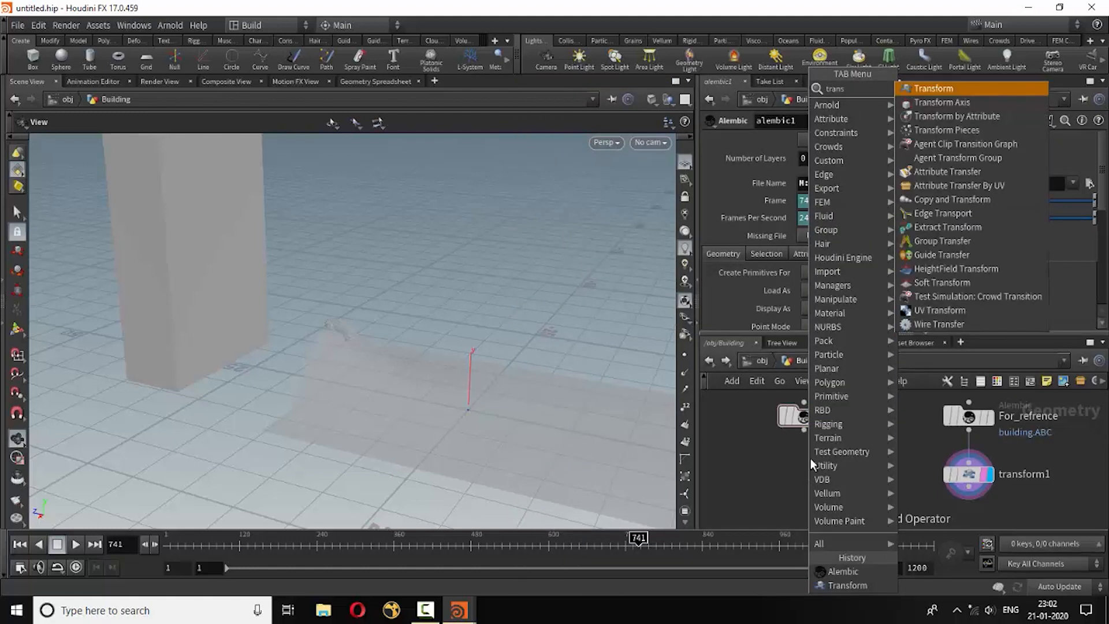
{"action": "left_click", "coordinate": [947, 86]}
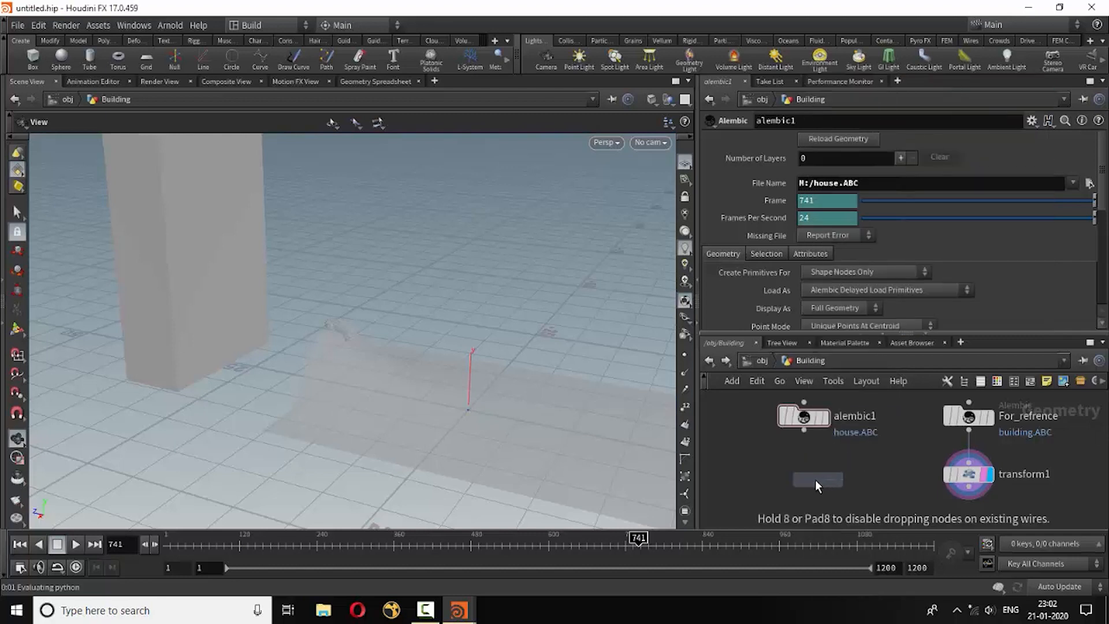
{"action": "left_click", "coordinate": [802, 477]}
{"action": "left_click", "coordinate": [804, 430]}
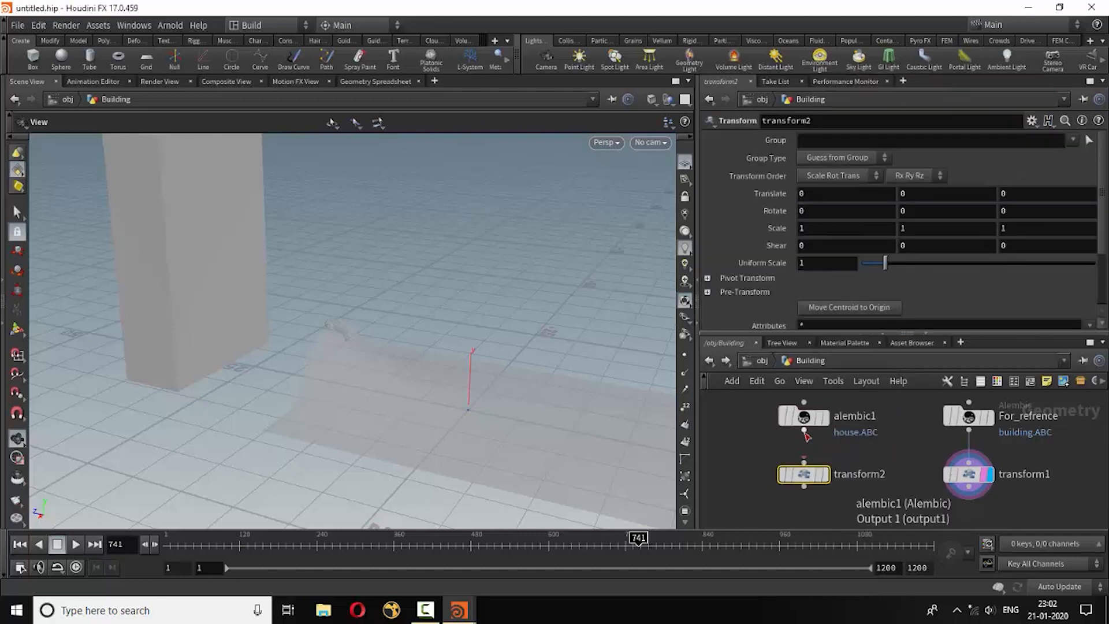
{"action": "left_click", "coordinate": [805, 481]}
{"action": "left_click", "coordinate": [823, 478]}
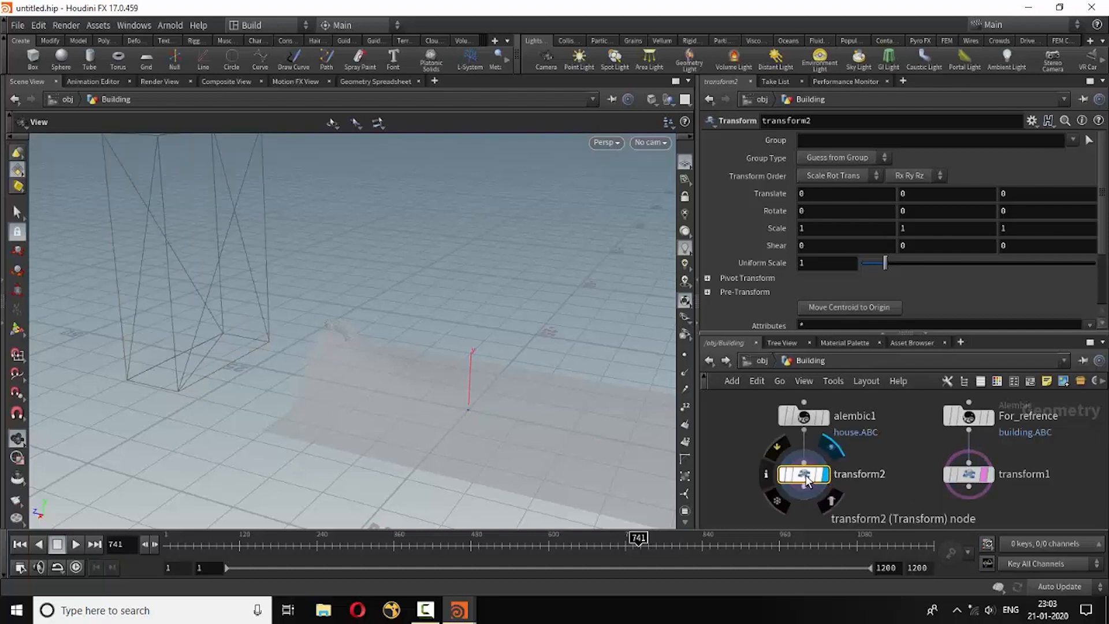
- Set the uniform scale of the house's Transform node to .001
{"action": "left_click", "coordinate": [824, 262]}
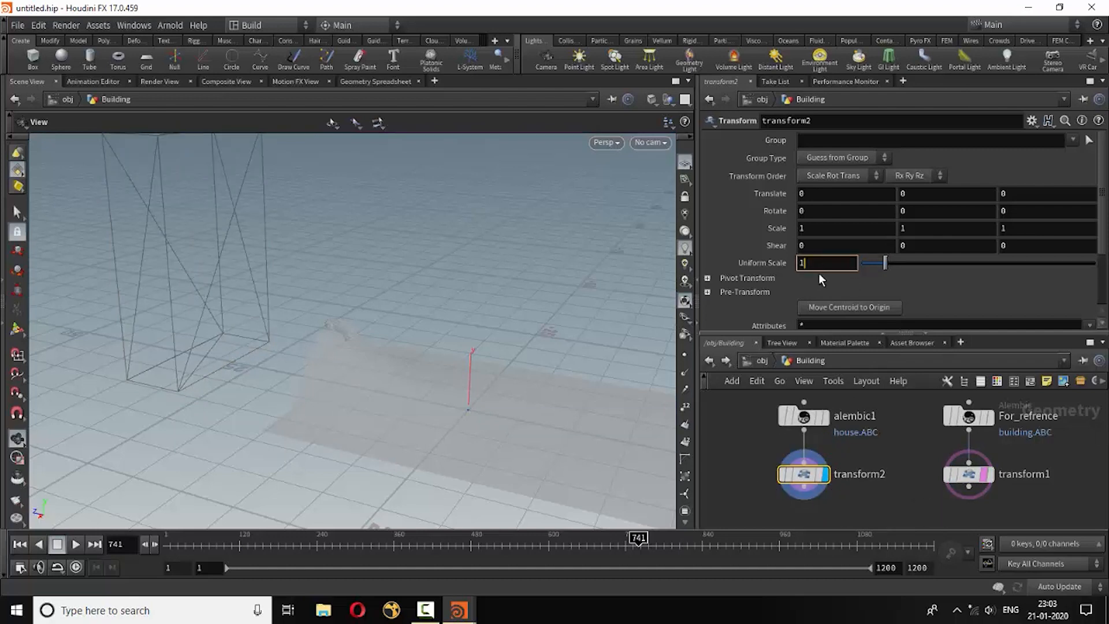
{"action": "key", "text": "Return"}
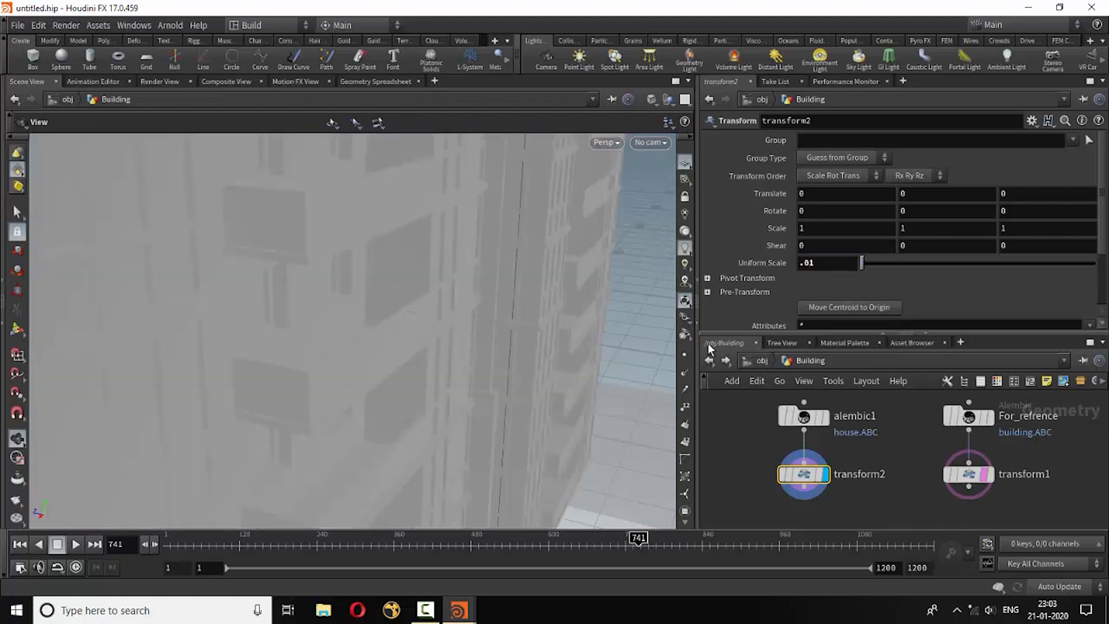
{"action": "left_click", "coordinate": [810, 263]}
{"action": "type", "text": "0"}
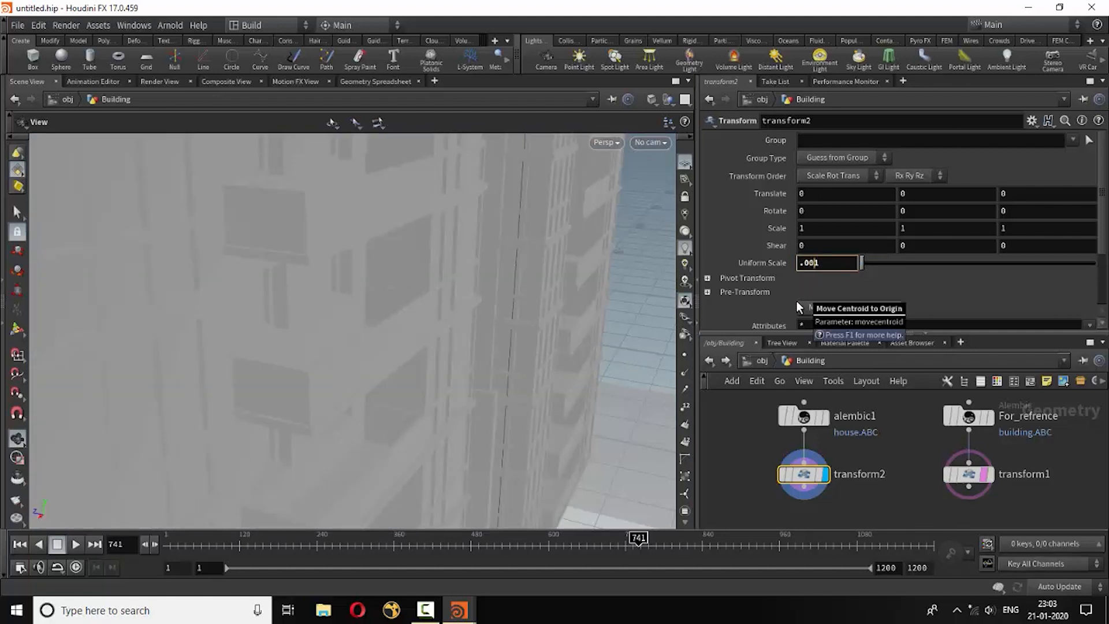
{"action": "key", "text": "Return"}
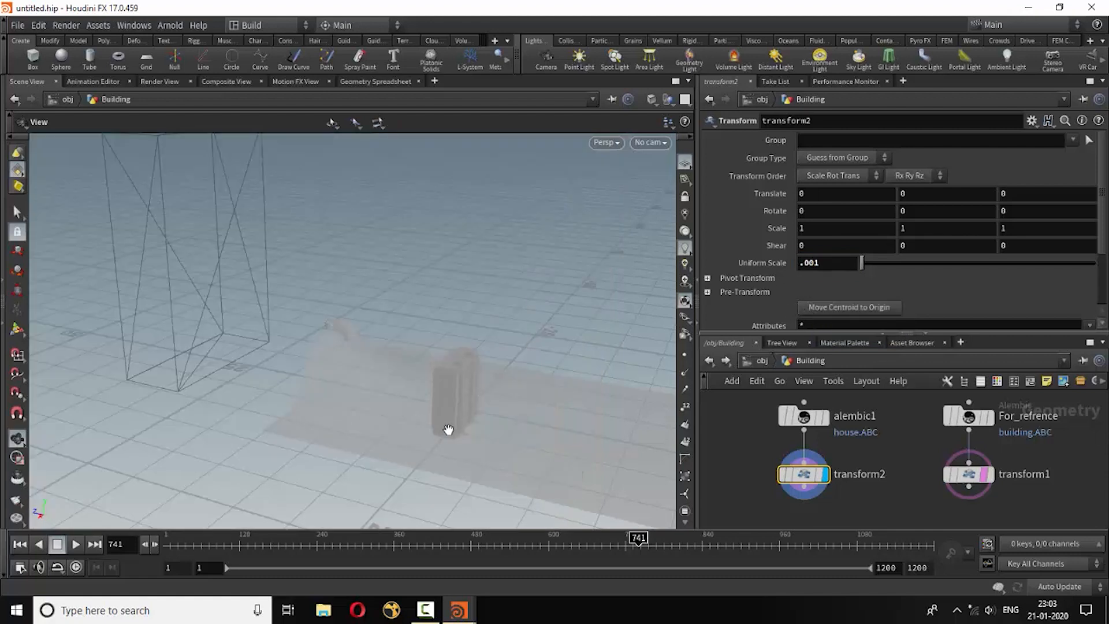
- Move the house inside the reference building's wireframe box, to about -3.71 in X and 31.35 in Z
{"action": "left_click_drag", "start_coordinate": [448, 429], "coordinate": [47, 333]}
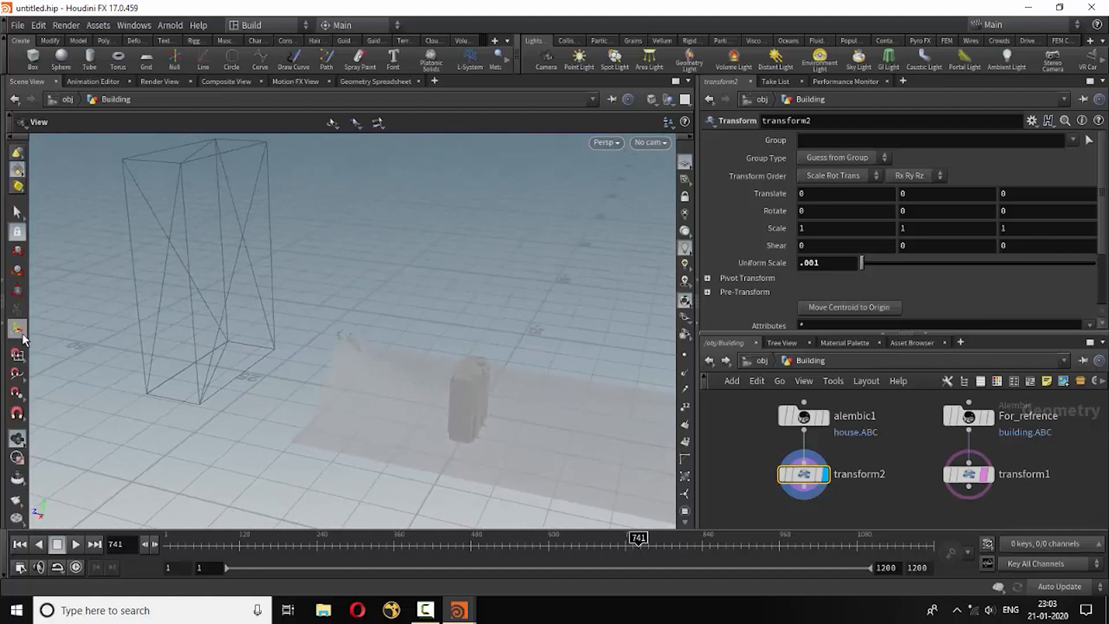
{"action": "left_click", "coordinate": [21, 334]}
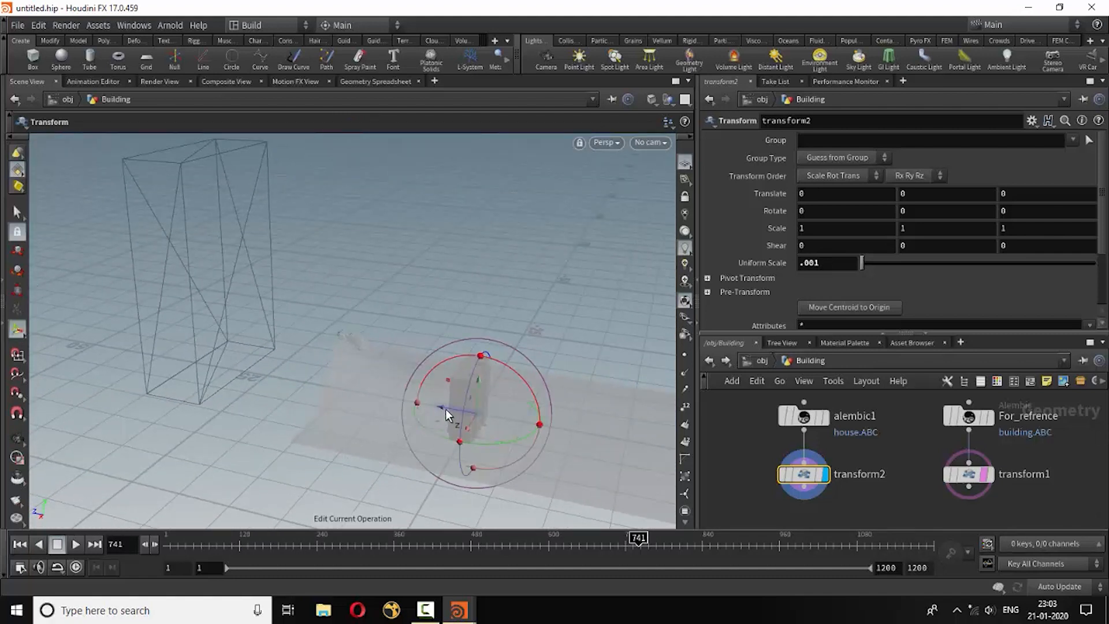
{"action": "left_click_drag", "start_coordinate": [446, 409], "coordinate": [197, 356]}
{"action": "key", "text": "Escape"}
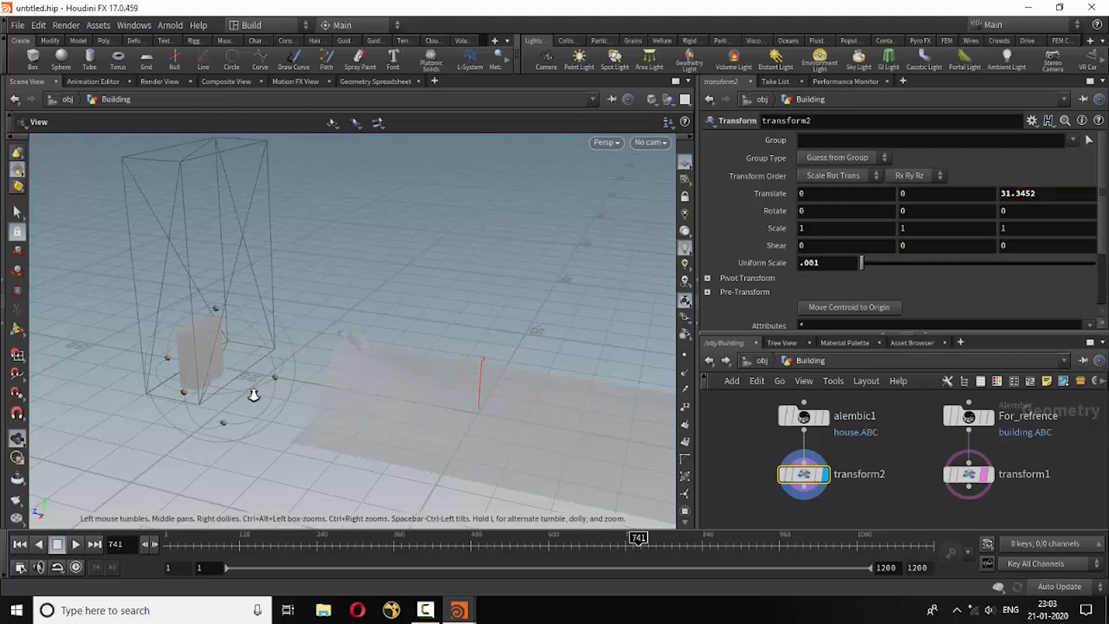
{"action": "left_click_drag", "start_coordinate": [253, 389], "coordinate": [399, 440]}
{"action": "key", "text": "Return"}
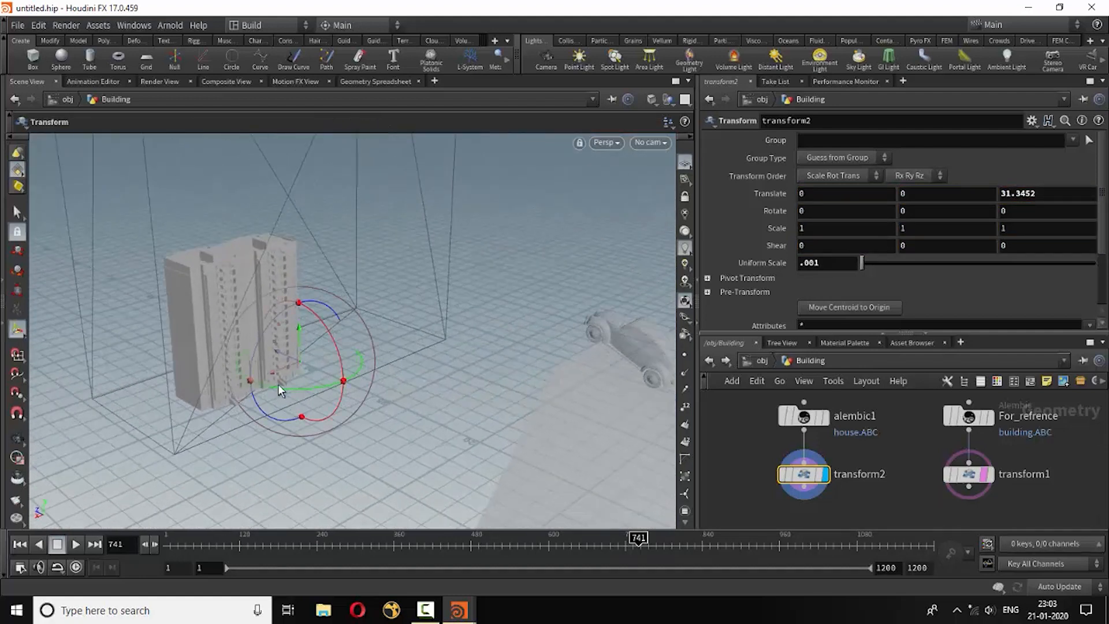
{"action": "left_click_drag", "start_coordinate": [273, 372], "coordinate": [321, 372]}
- Enlarge the house evenly to a scale of about 2.76 and shift it to about -10.41 in X
{"action": "left_click", "coordinate": [17, 289]}
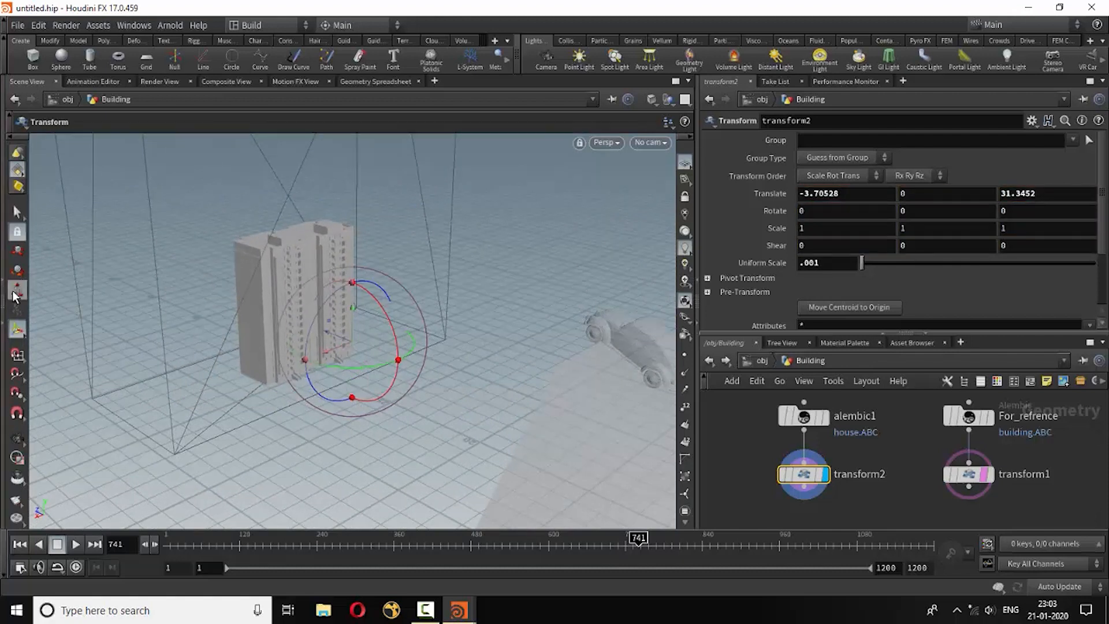
{"action": "left_click_drag", "start_coordinate": [356, 347], "coordinate": [387, 263]}
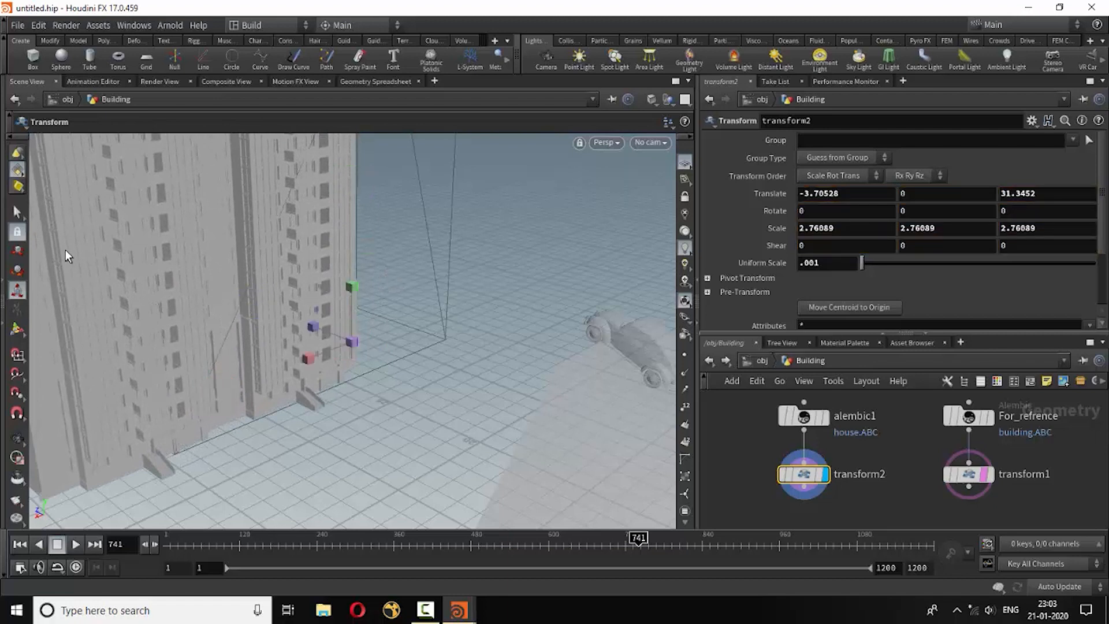
{"action": "left_click", "coordinate": [17, 252]}
{"action": "left_click_drag", "start_coordinate": [315, 358], "coordinate": [400, 329]}
{"action": "key", "text": "Escape"}
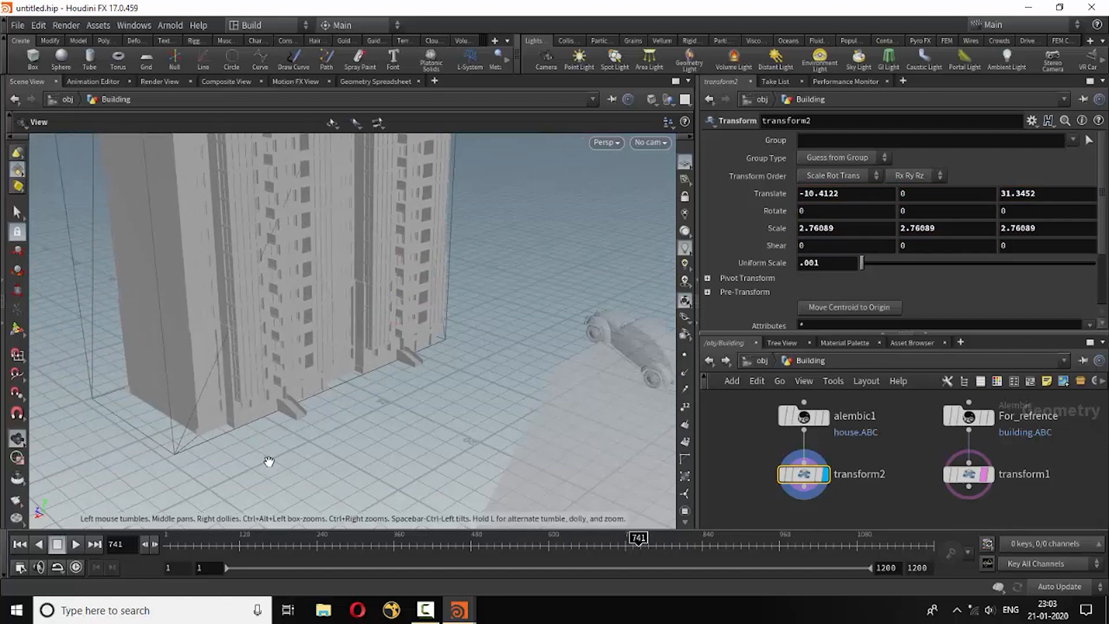
{"action": "left_click_drag", "start_coordinate": [268, 460], "coordinate": [322, 445]}
{"action": "key", "text": "Return"}
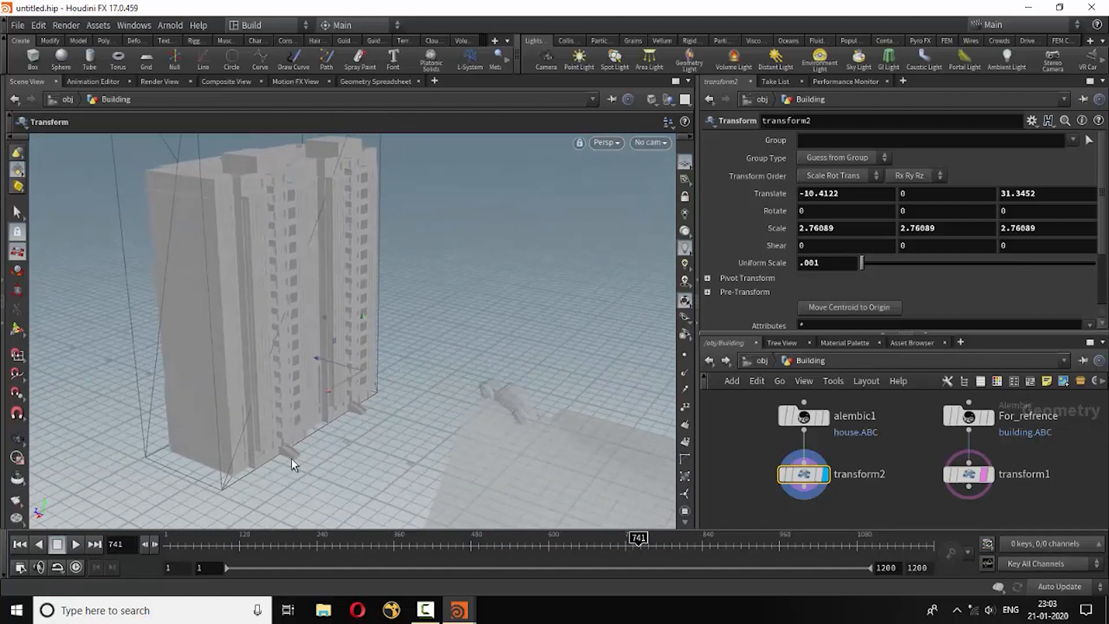
- Enlarge the house evenly to a scale of about 4.18 and shift it to about -14.65 in X
{"action": "key", "text": "e"}
{"action": "mouse_move", "coordinate": [363, 376]}
{"action": "left_mouse_down"}
{"action": "mouse_move", "coordinate": [400, 372]}
{"action": "mouse_move", "coordinate": [368, 383]}
{"action": "left_mouse_up"}
{"action": "key", "text": "w"}
- Advance the animation to frame 794 and check the house's placement against the car and ramp
{"action": "left_click_drag", "start_coordinate": [632, 546], "coordinate": [673, 539]}
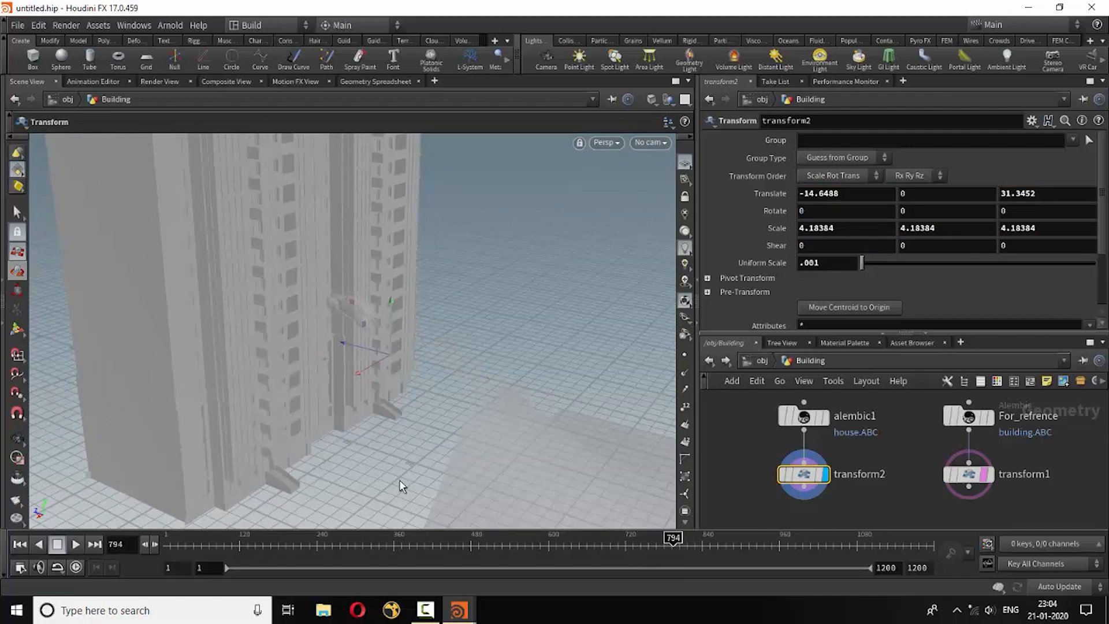
{"action": "key", "text": "Escape"}
{"action": "left_click_drag", "start_coordinate": [385, 396], "coordinate": [373, 368]}
{"action": "key", "text": "t"}
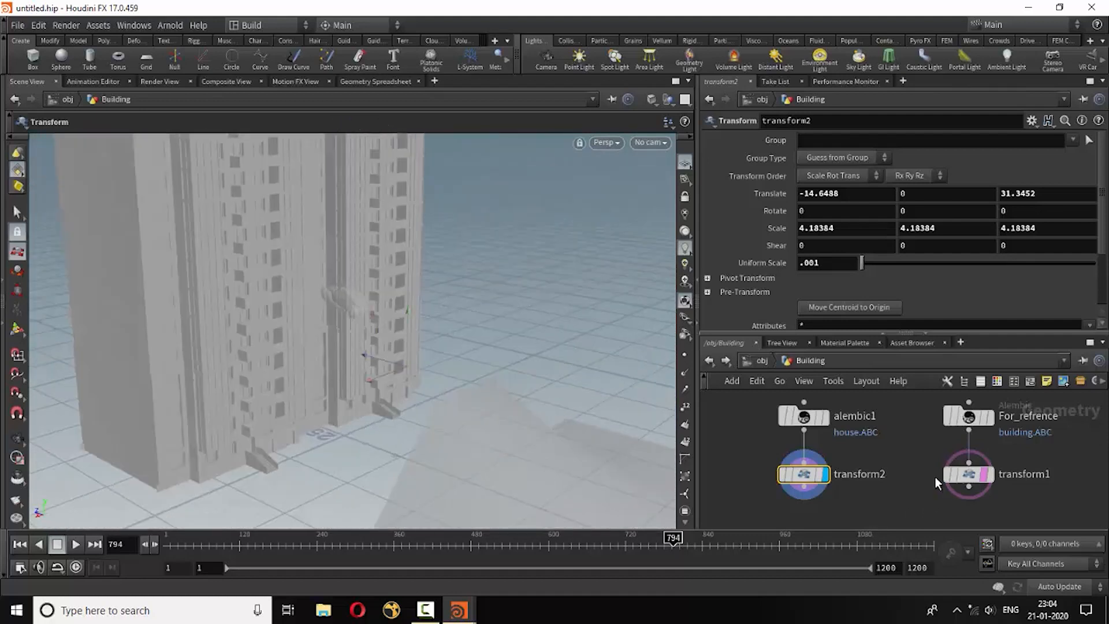
- Turn off the template display of the reference building's Transform node and make the network editor taller
{"action": "mouse_move", "coordinate": [983, 479]}
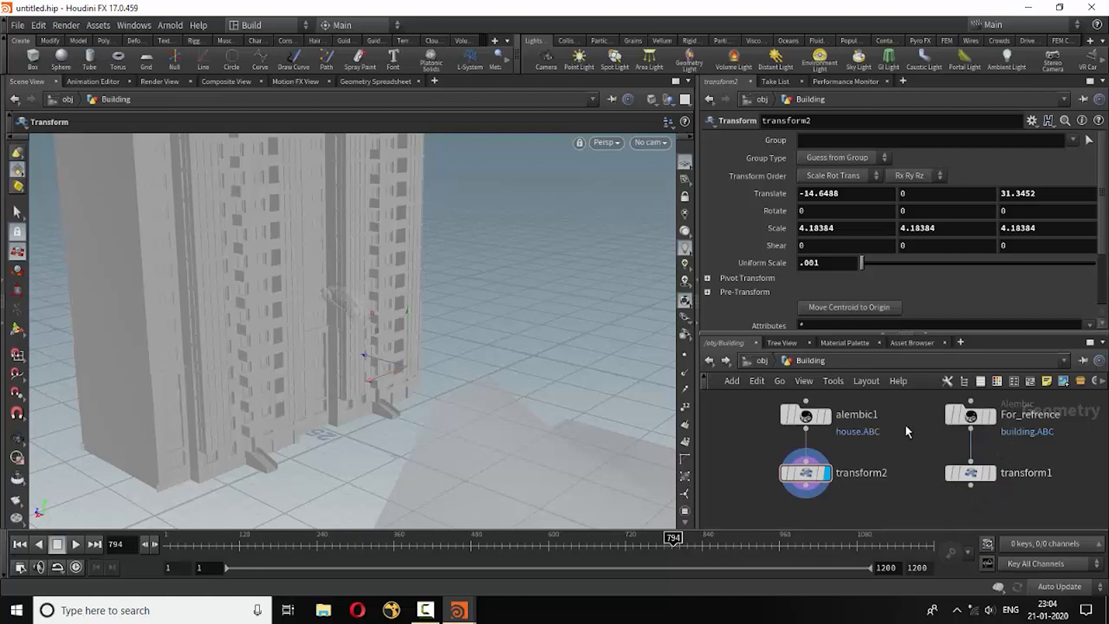
{"action": "left_click_drag", "start_coordinate": [889, 330], "coordinate": [890, 254]}
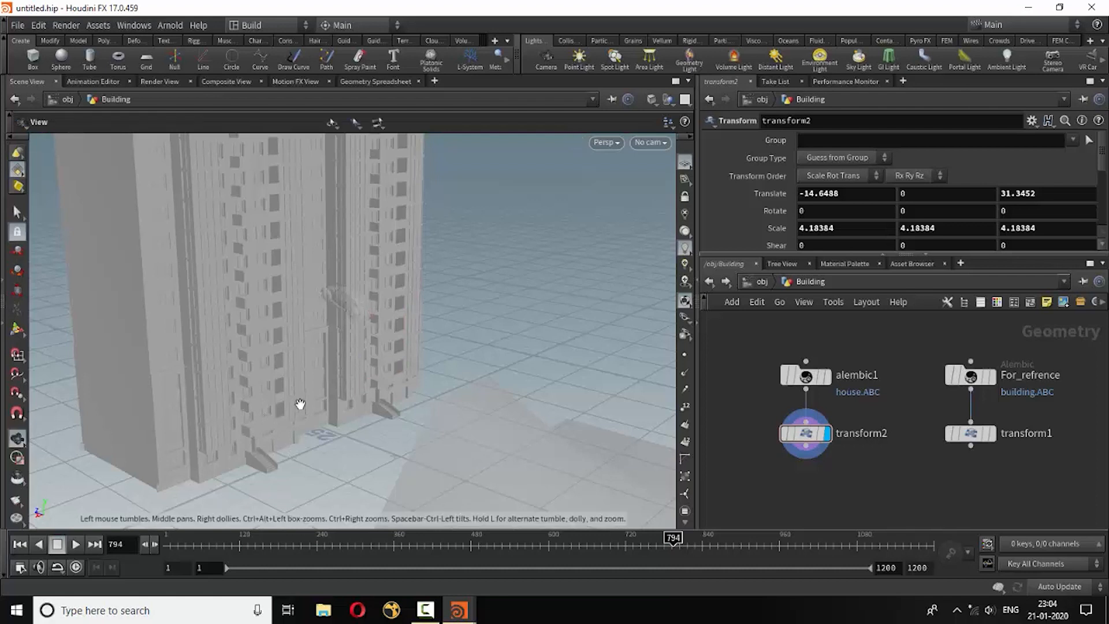
- Examine the house's facade, base and placement beside the ramp from several angles
{"action": "left_click_drag", "start_coordinate": [300, 407], "coordinate": [279, 390], "text": "alt"}
{"action": "right_click_drag", "start_coordinate": [252, 347], "coordinate": [337, 364], "text": "alt"}
{"action": "left_click_drag", "start_coordinate": [337, 364], "coordinate": [374, 359], "text": "alt"}
{"action": "right_click_drag", "start_coordinate": [374, 359], "coordinate": [255, 376], "text": "alt"}
{"action": "left_click_drag", "start_coordinate": [366, 381], "coordinate": [330, 348], "text": "alt"}
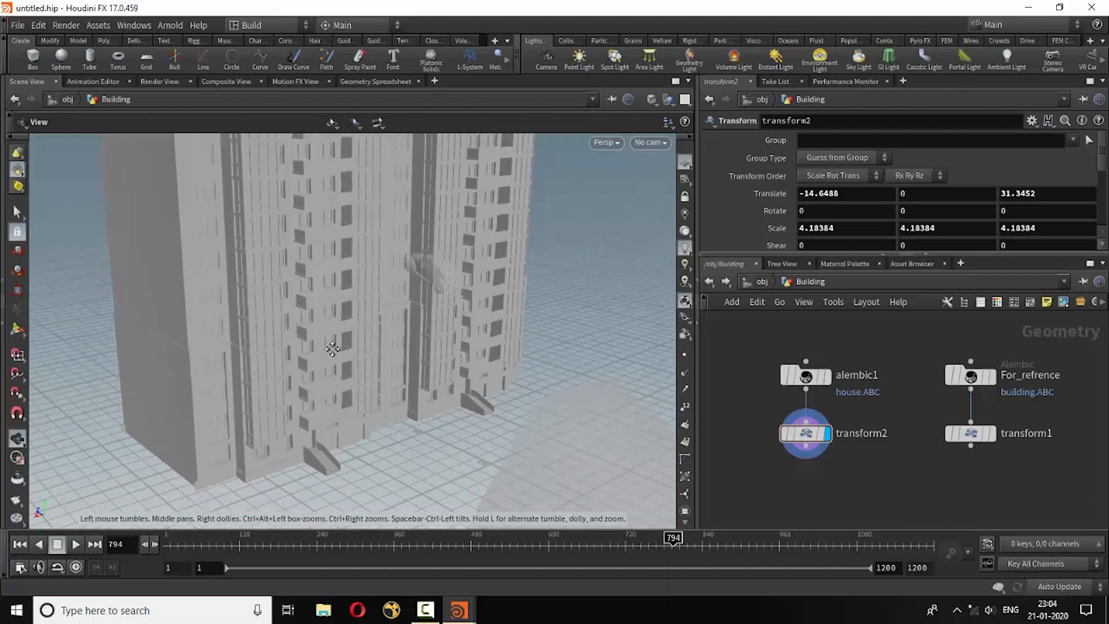
{"action": "right_click_drag", "start_coordinate": [331, 347], "coordinate": [346, 393], "text": "alt"}
{"action": "left_click_drag", "start_coordinate": [347, 393], "coordinate": [358, 396], "text": "alt"}
{"action": "middle_click_drag", "start_coordinate": [359, 396], "coordinate": [351, 416], "text": "alt"}
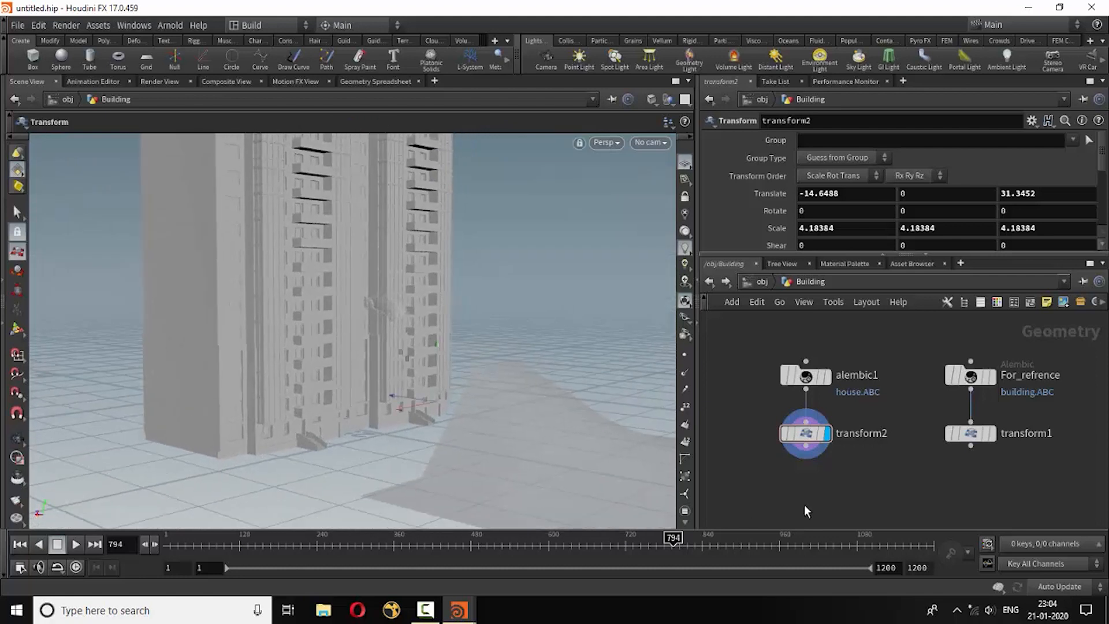
- Add a Color node fed by the house's Transform node and make it the displayed node
{"action": "key", "text": "Tab"}
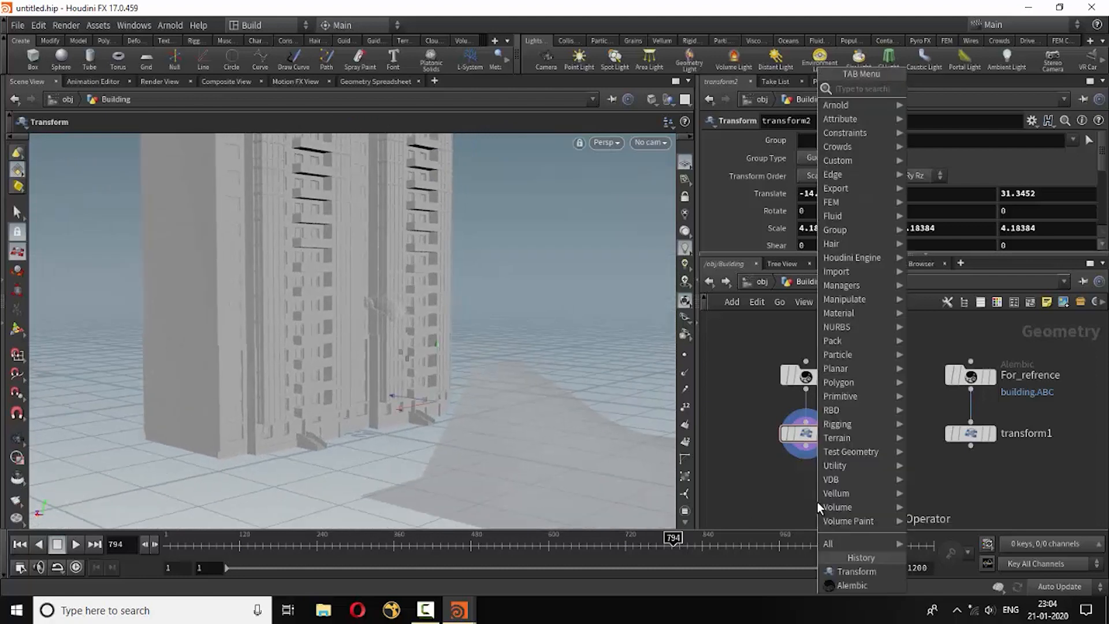
{"action": "type", "text": "colo"}
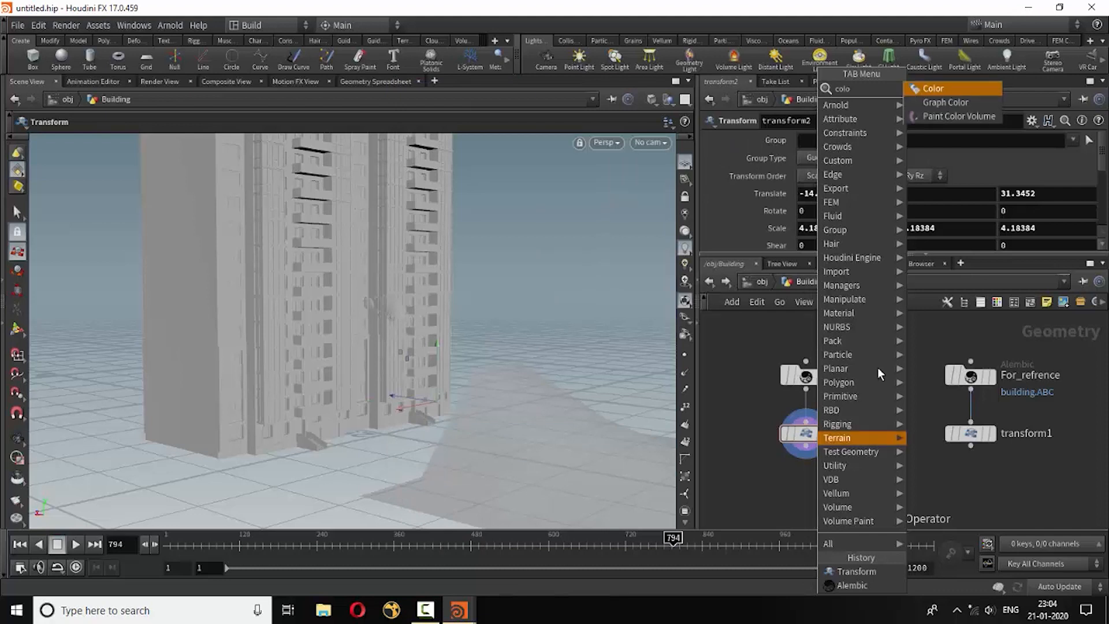
{"action": "left_click", "coordinate": [931, 89]}
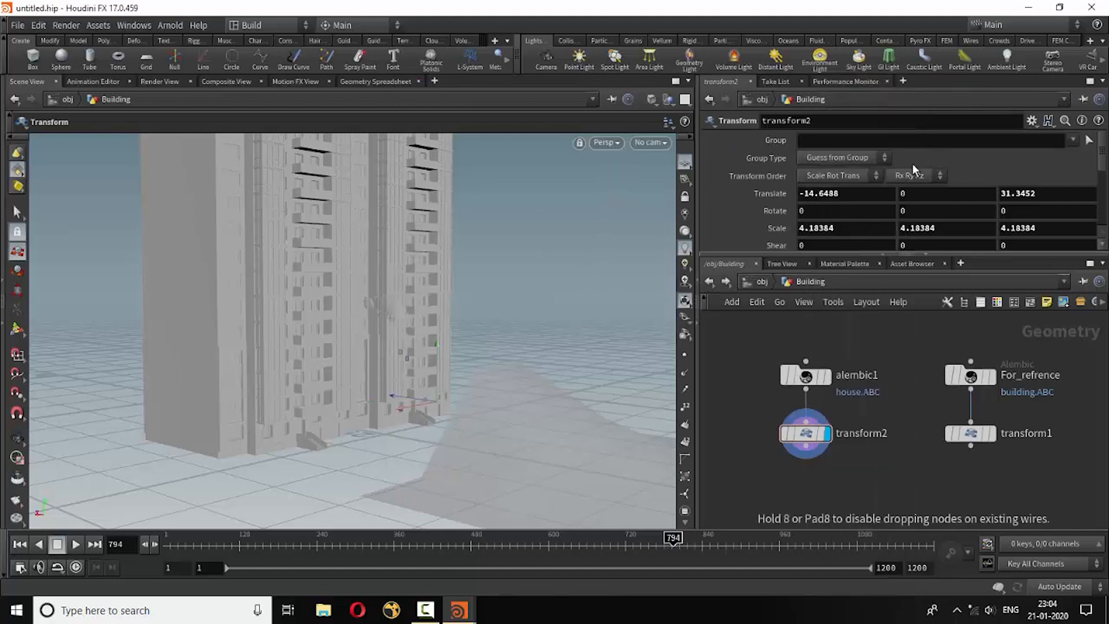
{"action": "left_click", "coordinate": [809, 489]}
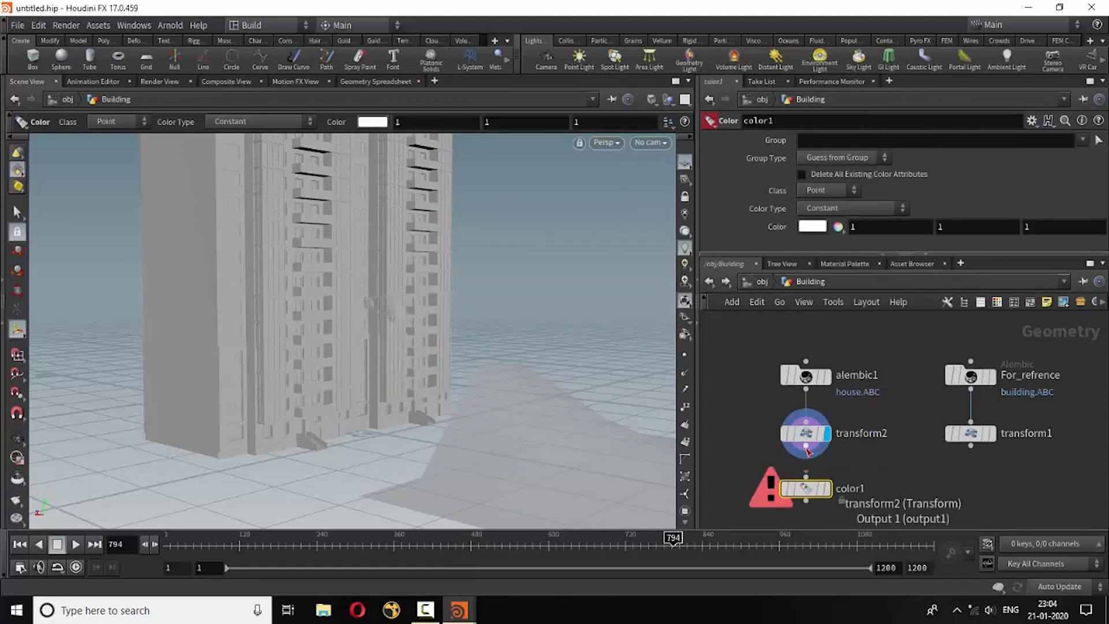
{"action": "left_click", "coordinate": [827, 488]}
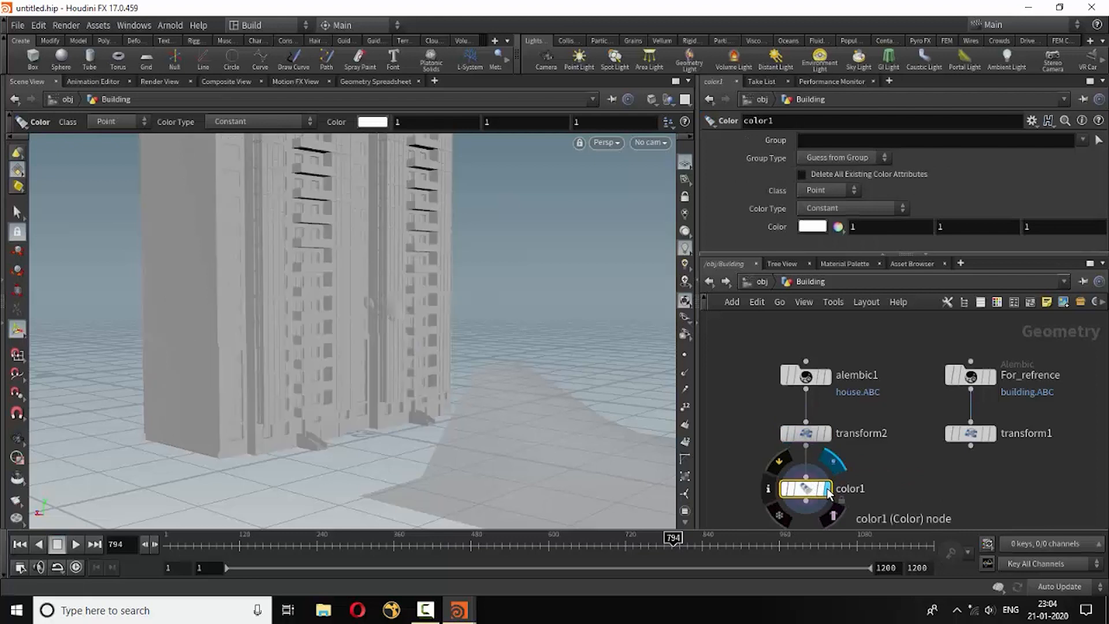
- Set the Color node's constant color to black
{"action": "left_click", "coordinate": [812, 228]}
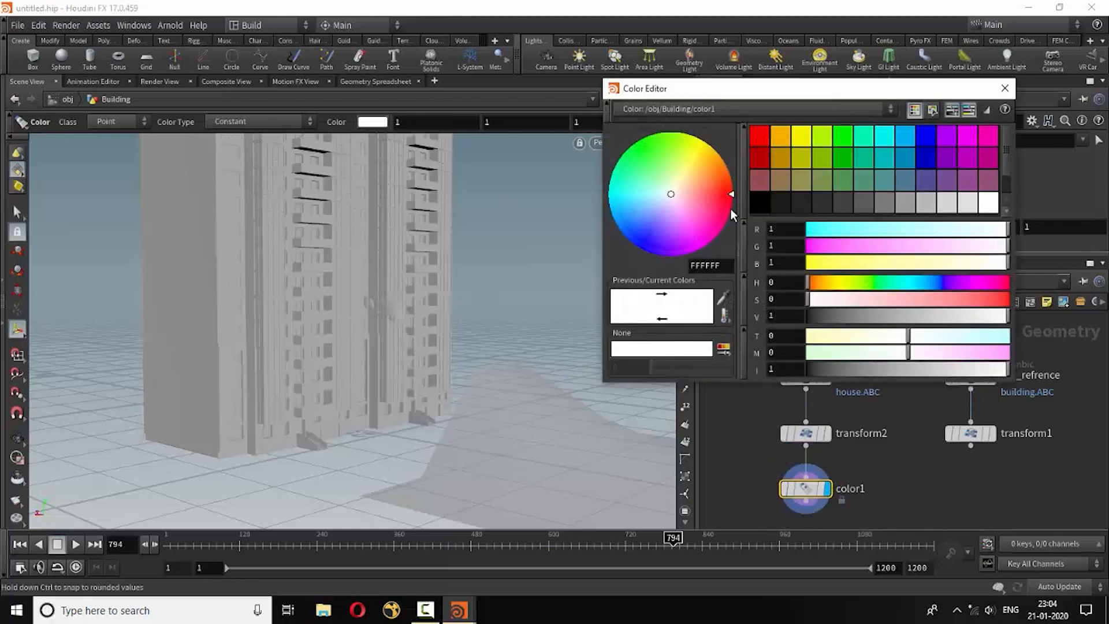
{"action": "left_click", "coordinate": [758, 203]}
{"action": "left_click", "coordinate": [1005, 87]}
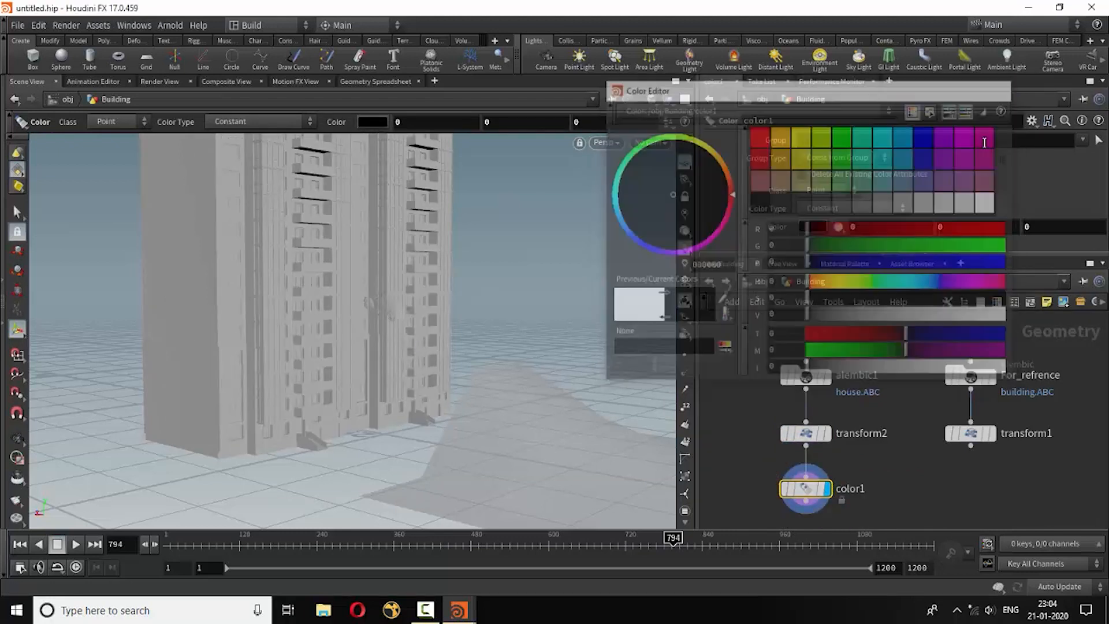
- Move the Color node aside and insert a Convert node between the house.ABC Alembic node and its Transform node
{"action": "scroll", "coordinate": [832, 479], "scroll_direction": "down", "scroll_amount": 3}
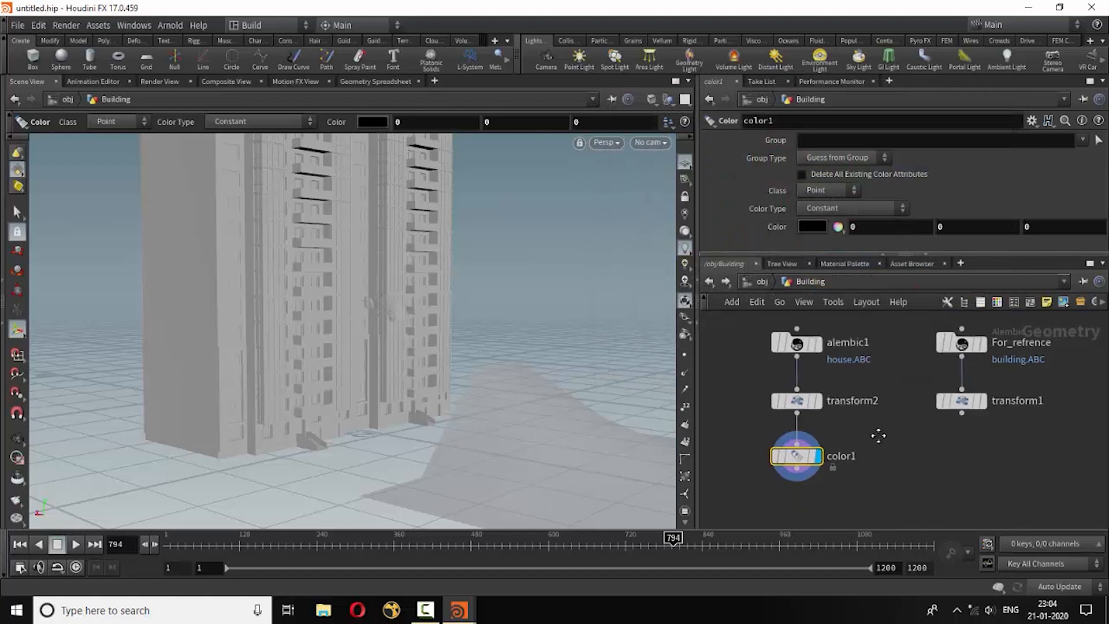
{"action": "scroll", "coordinate": [830, 477], "scroll_direction": "up", "scroll_amount": 2}
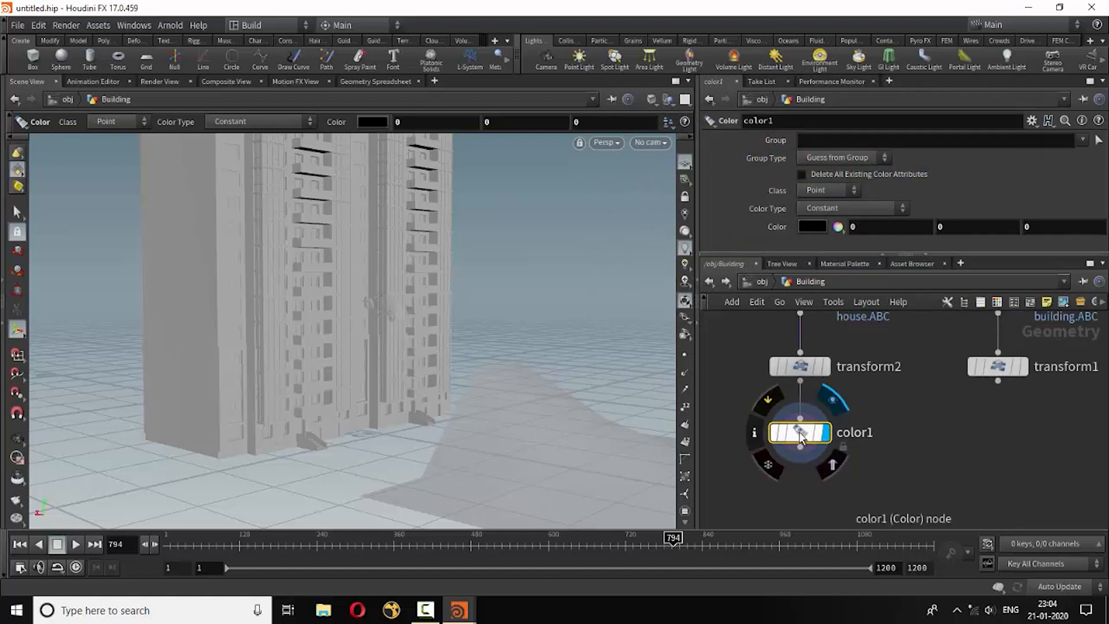
{"action": "left_click_drag", "start_coordinate": [799, 433], "coordinate": [886, 458]}
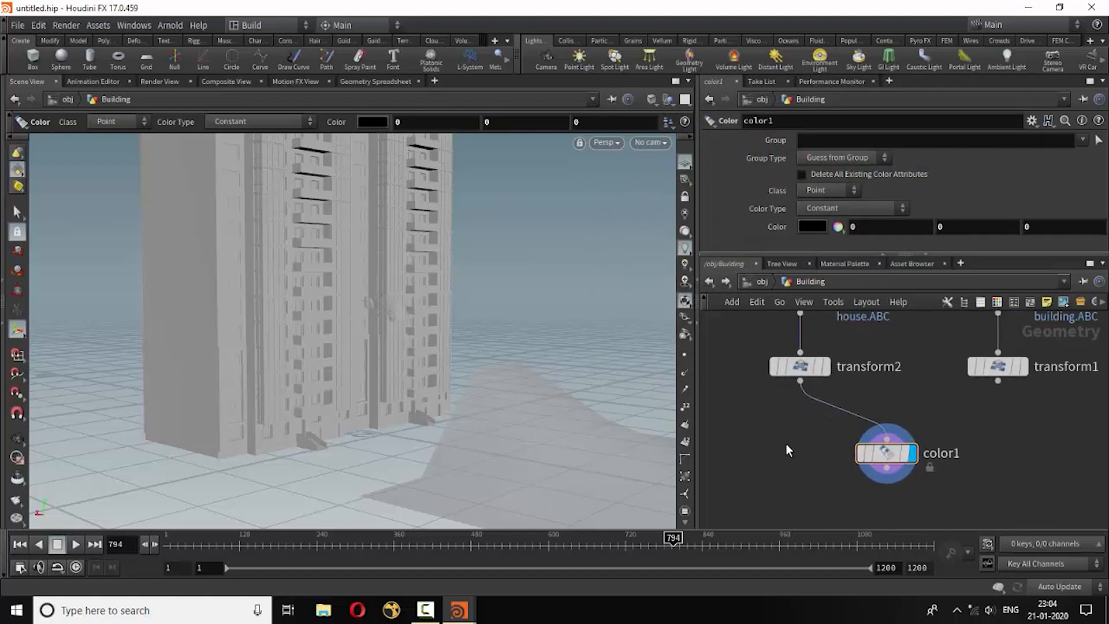
{"action": "key", "text": "Tab"}
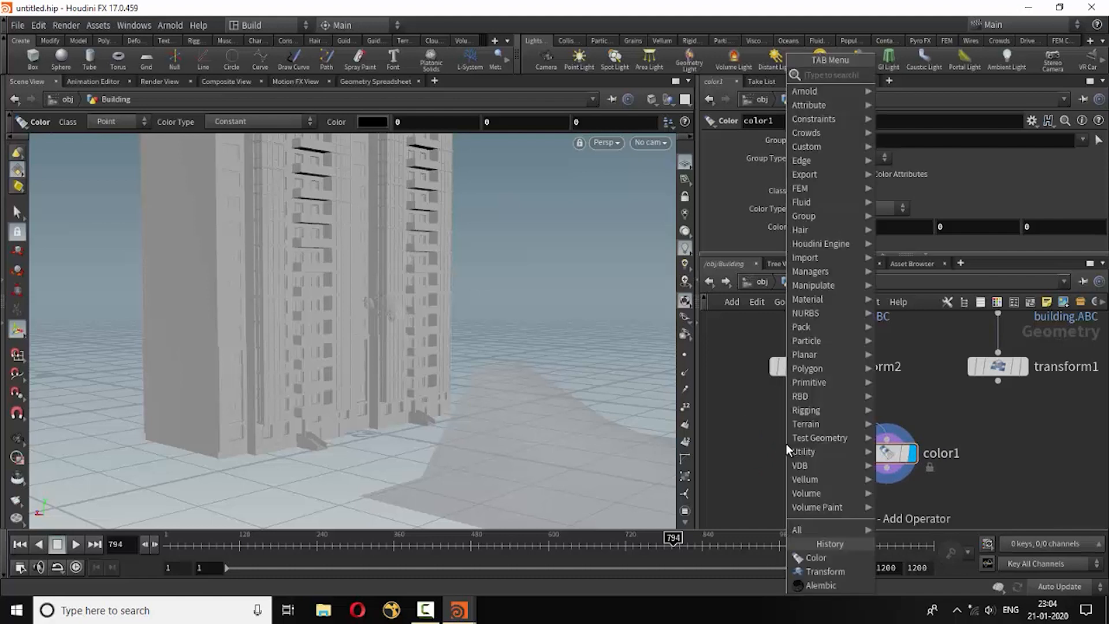
{"action": "type", "text": "con"}
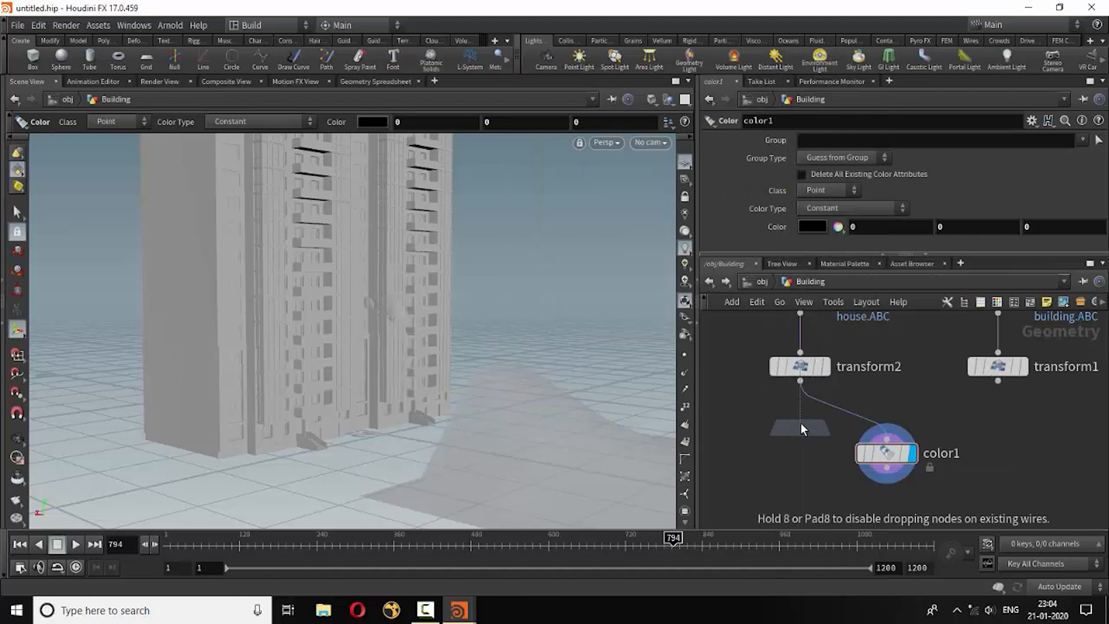
{"action": "left_click", "coordinate": [802, 343]}
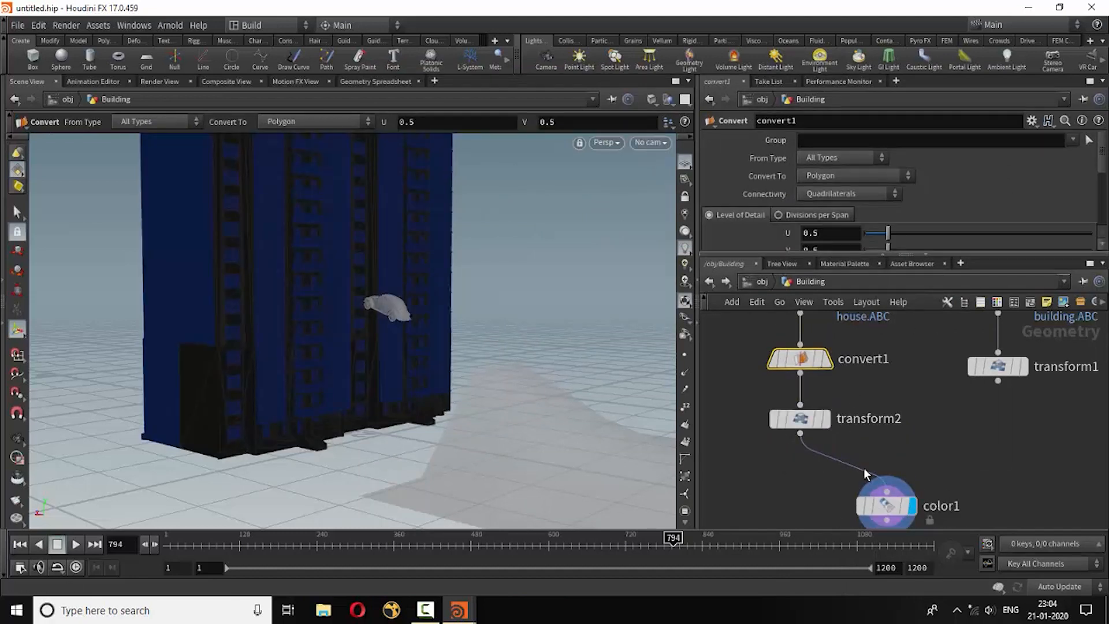
- Add a Paint node fed by the Color node and make it the displayed node
{"action": "middle_click_drag", "start_coordinate": [786, 487], "coordinate": [773, 396]}
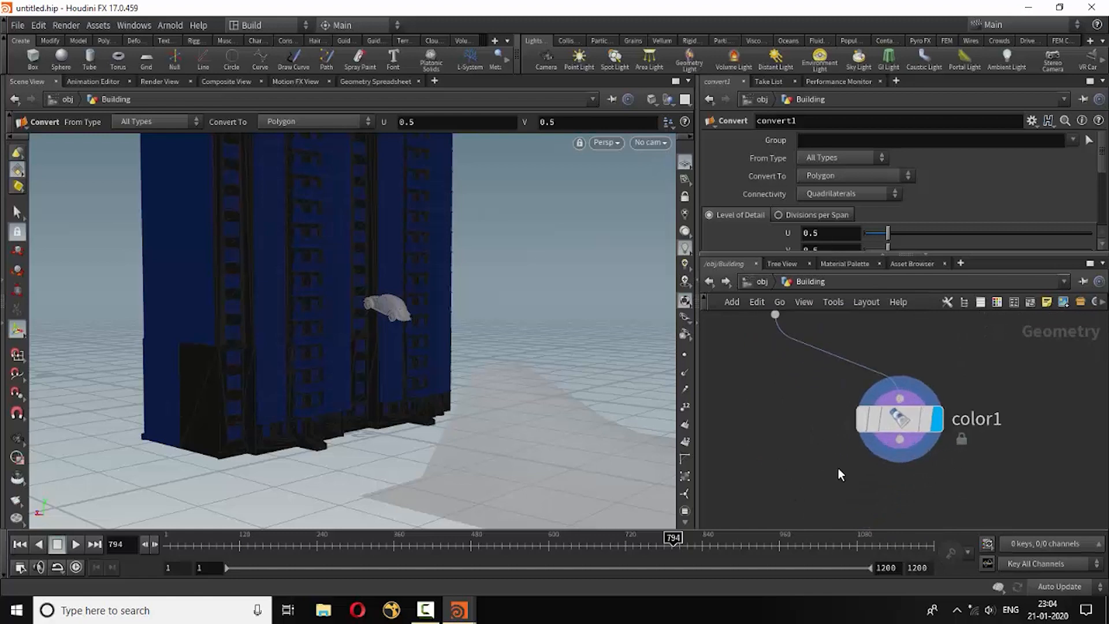
{"action": "scroll", "coordinate": [838, 468], "scroll_direction": "up", "scroll_amount": 2}
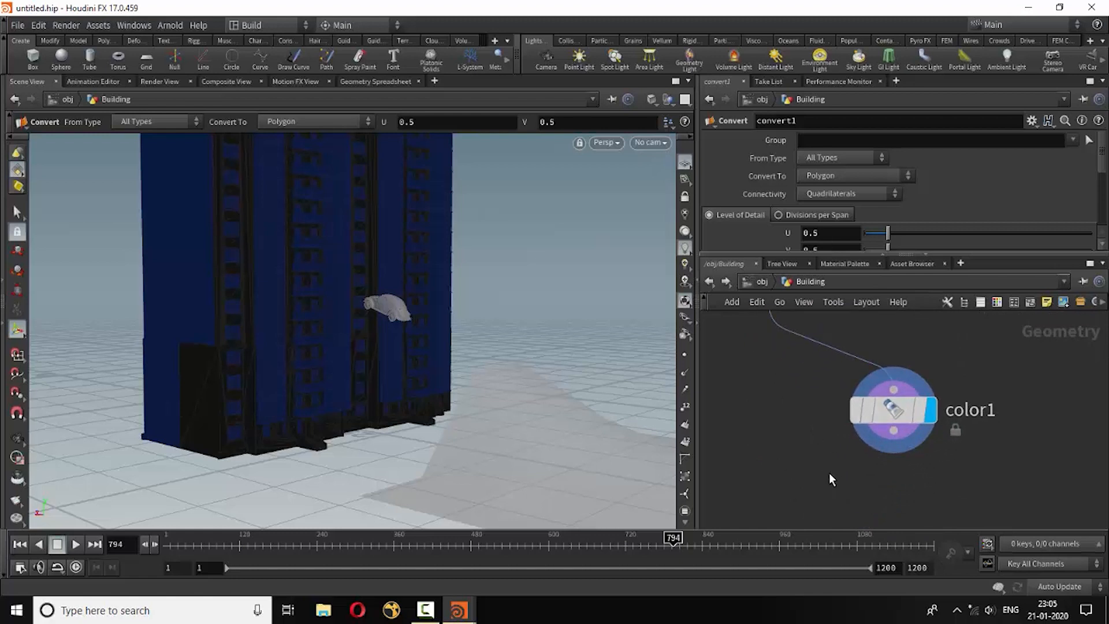
{"action": "key", "text": "Tab"}
{"action": "type", "text": "pa"}
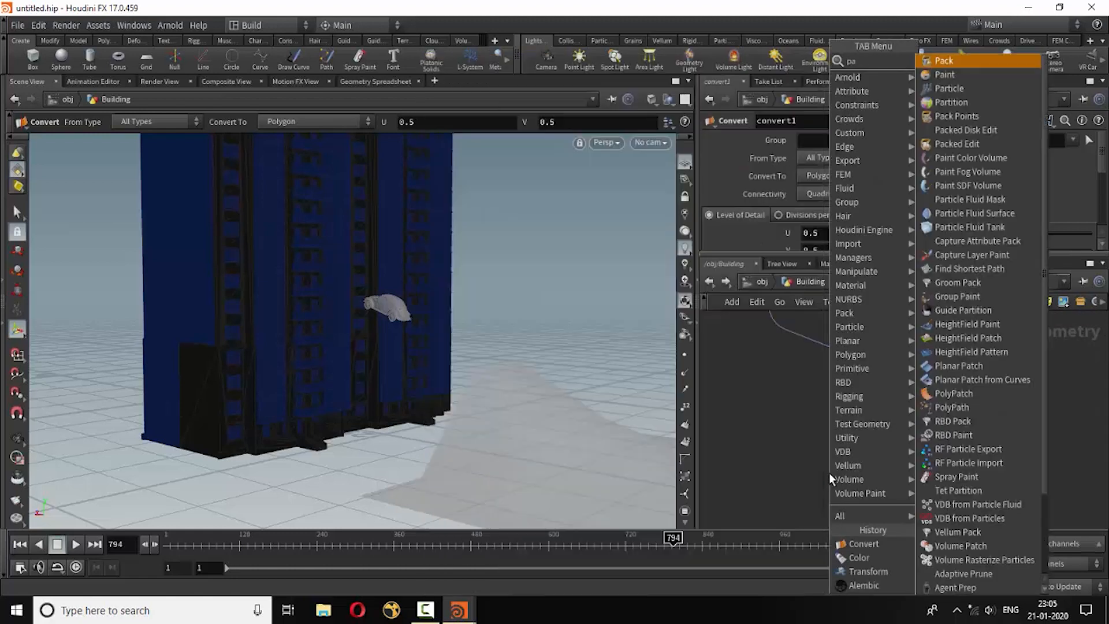
{"action": "type", "text": "int"}
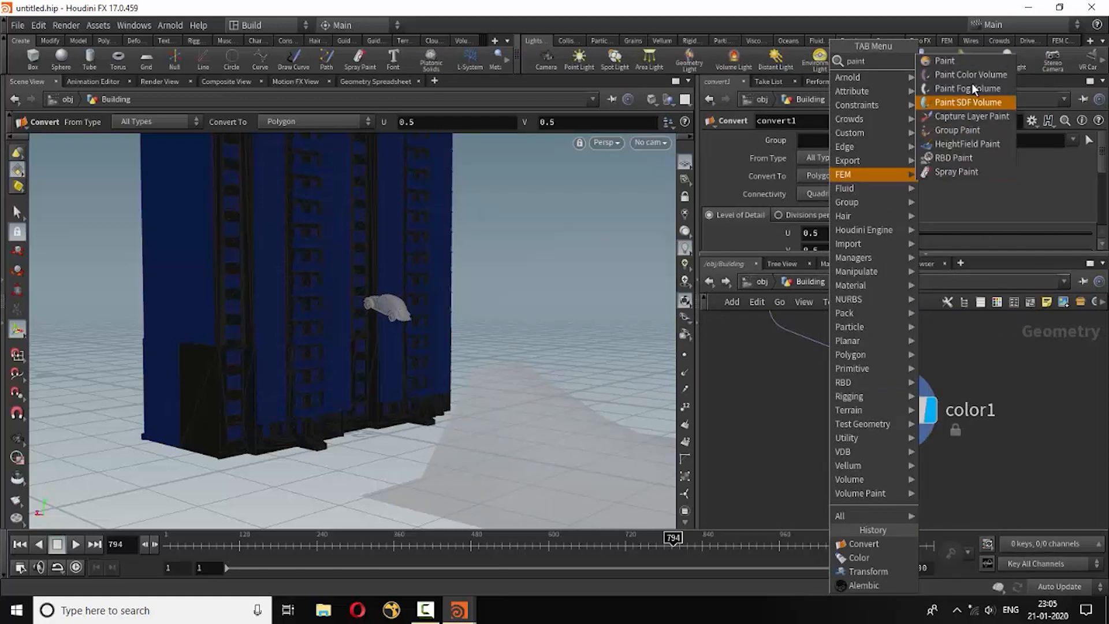
{"action": "left_click", "coordinate": [967, 61]}
{"action": "left_click", "coordinate": [888, 494]}
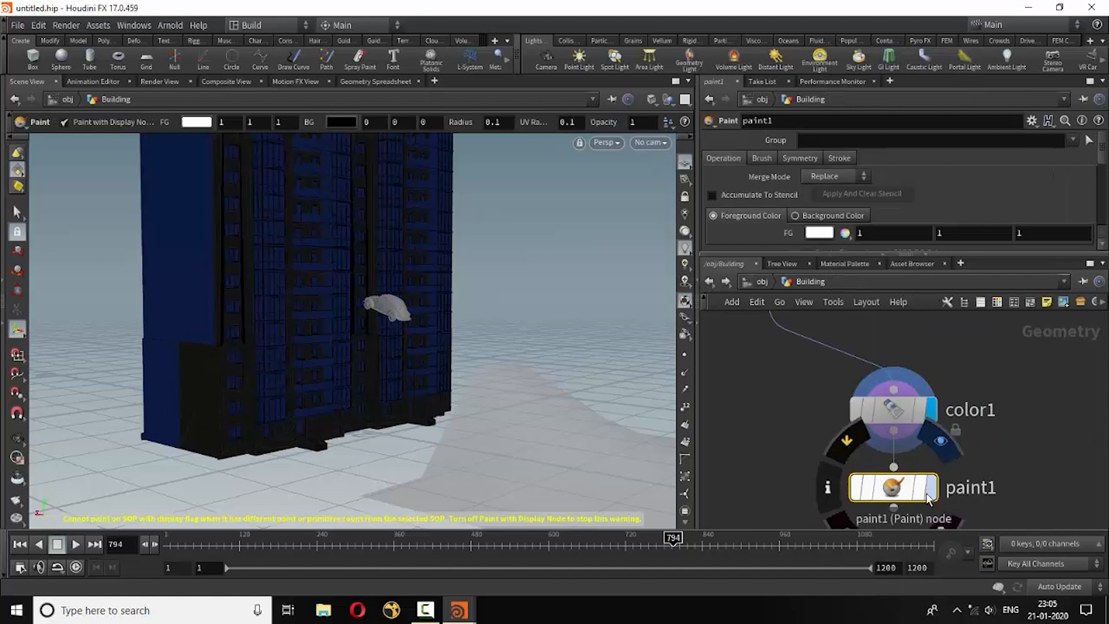
{"action": "left_click", "coordinate": [929, 492]}
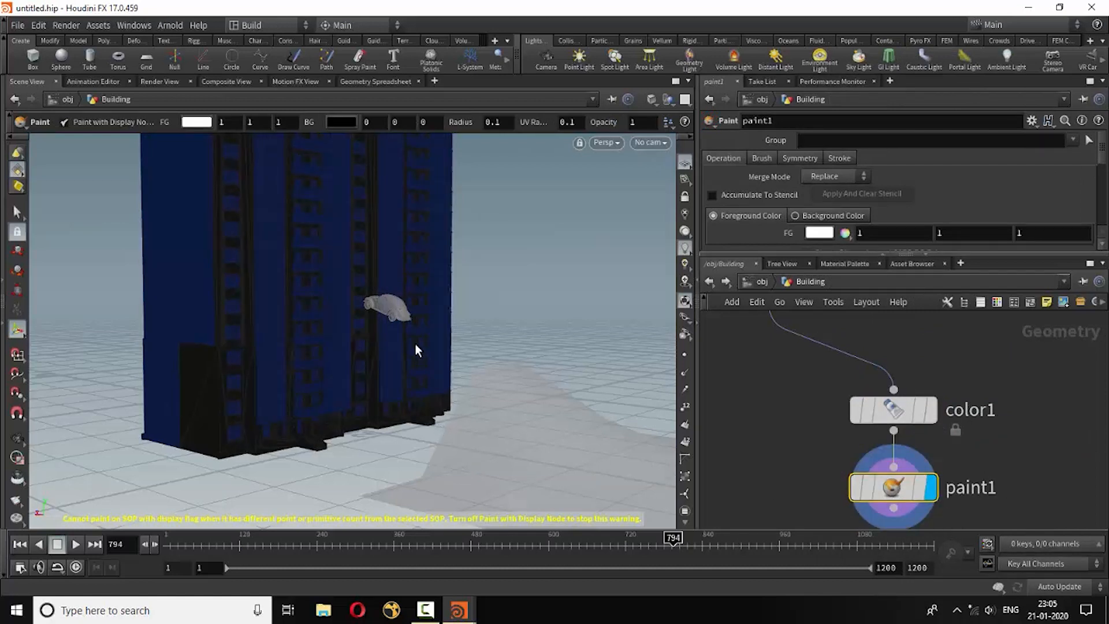
- Set the Paint node's foreground color to pure red (1, 0, 0)
{"action": "left_click", "coordinate": [196, 122]}
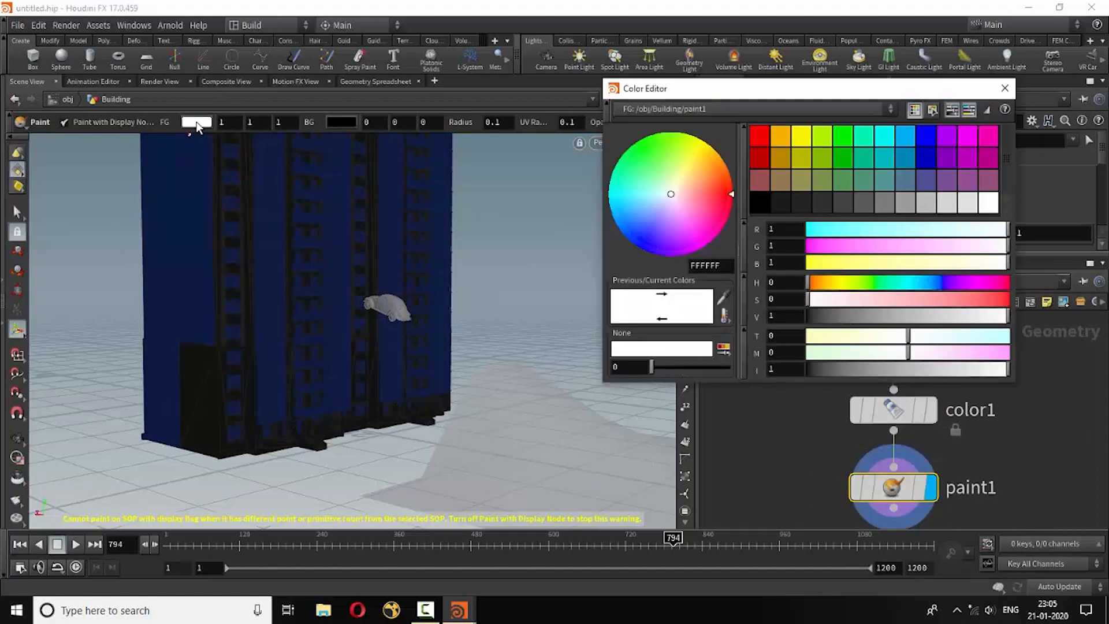
{"action": "left_click", "coordinate": [760, 137]}
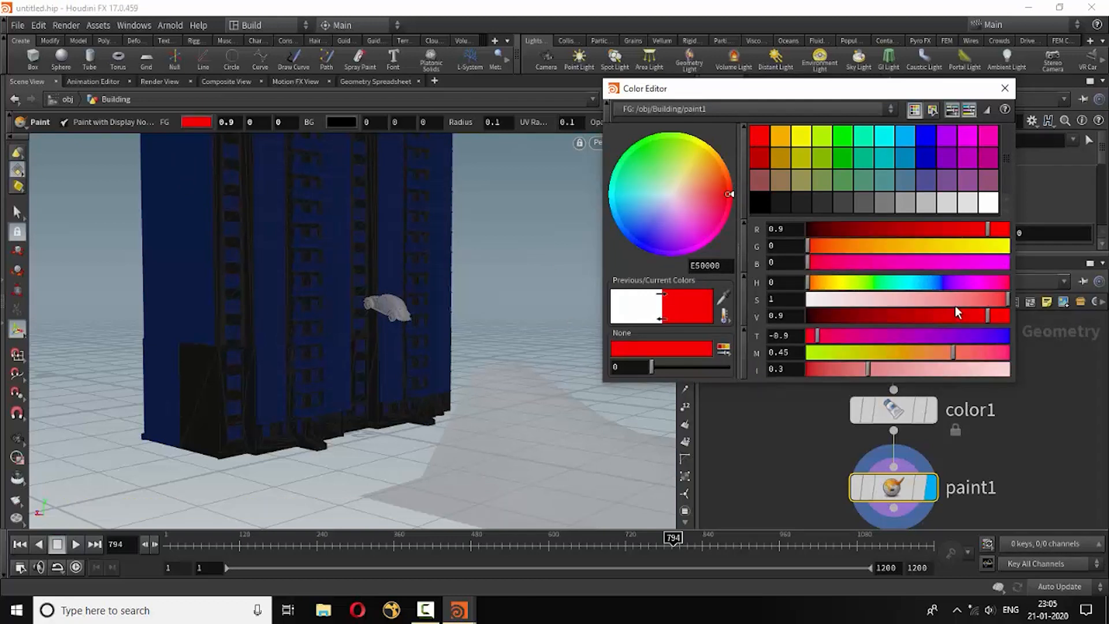
{"action": "left_click_drag", "start_coordinate": [987, 316], "coordinate": [1013, 318]}
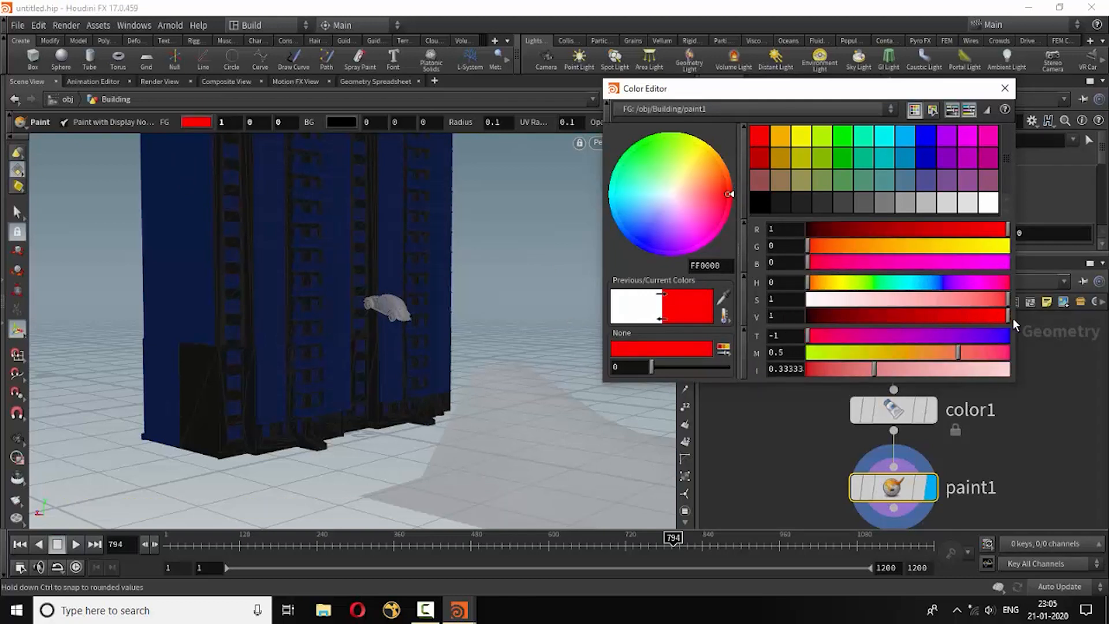
{"action": "left_click", "coordinate": [1005, 88]}
- Set the paint brush radius to 2
{"action": "key", "text": "Escape"}
{"action": "left_click_drag", "start_coordinate": [345, 316], "coordinate": [303, 317]}
{"action": "scroll", "coordinate": [409, 309], "scroll_direction": "up", "scroll_amount": 5}
{"action": "mouse_move", "coordinate": [493, 298]}
{"action": "left_mouse_down"}
{"action": "mouse_move", "coordinate": [359, 362]}
{"action": "mouse_move", "coordinate": [455, 349]}
{"action": "mouse_move", "coordinate": [477, 361]}
{"action": "left_mouse_up"}
{"action": "key", "text": "Return"}
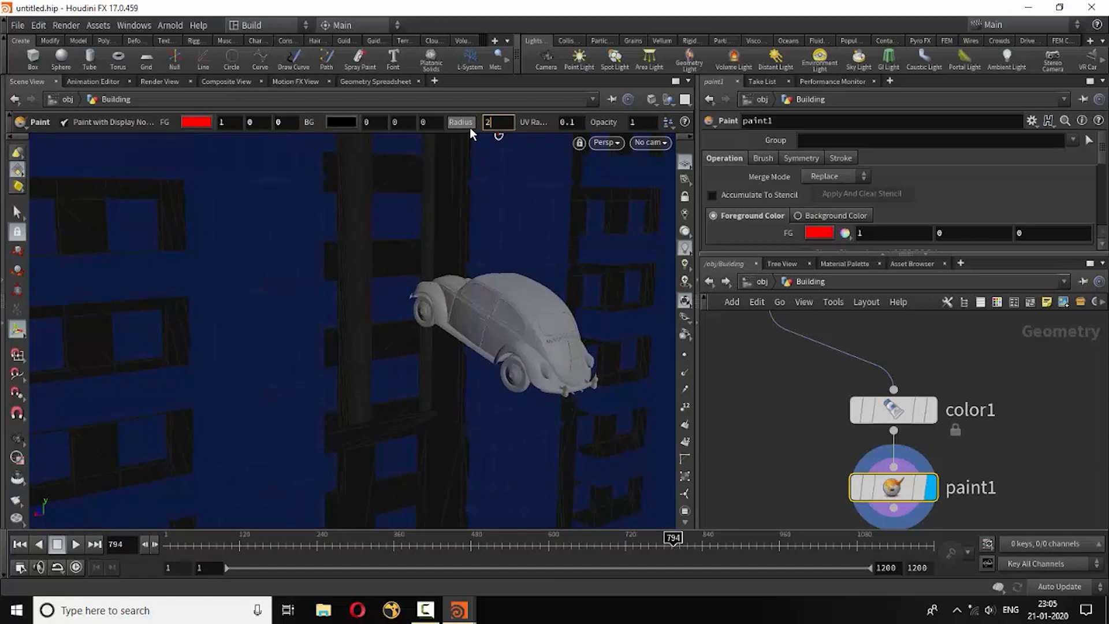
- Paint the part of the house facade around the car red
{"action": "key", "text": "Escape"}
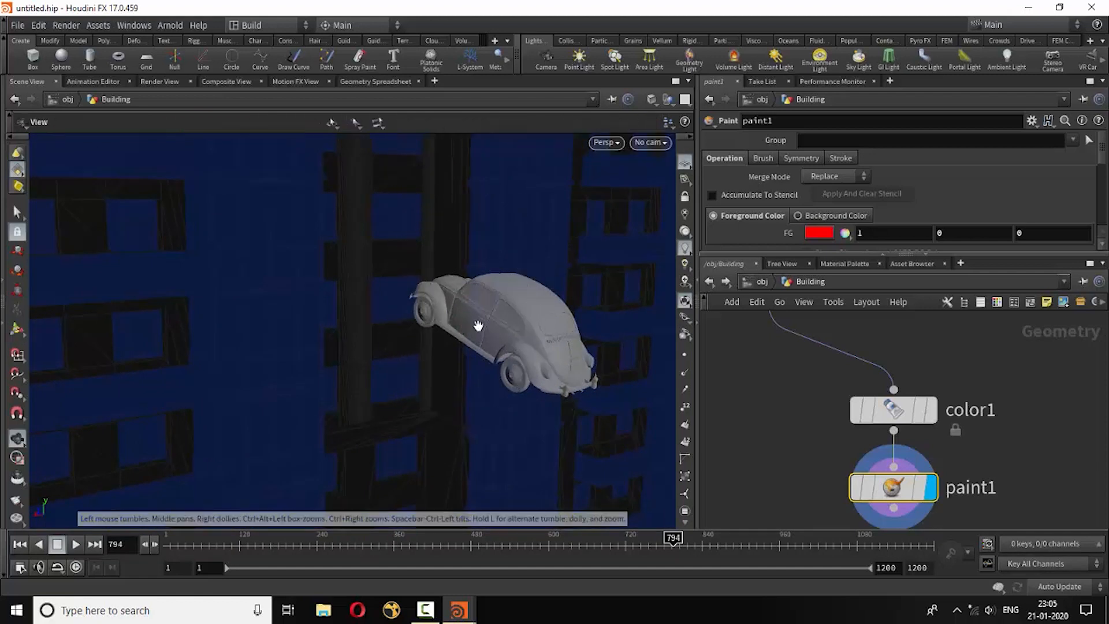
{"action": "left_click_drag", "start_coordinate": [477, 325], "coordinate": [511, 379]}
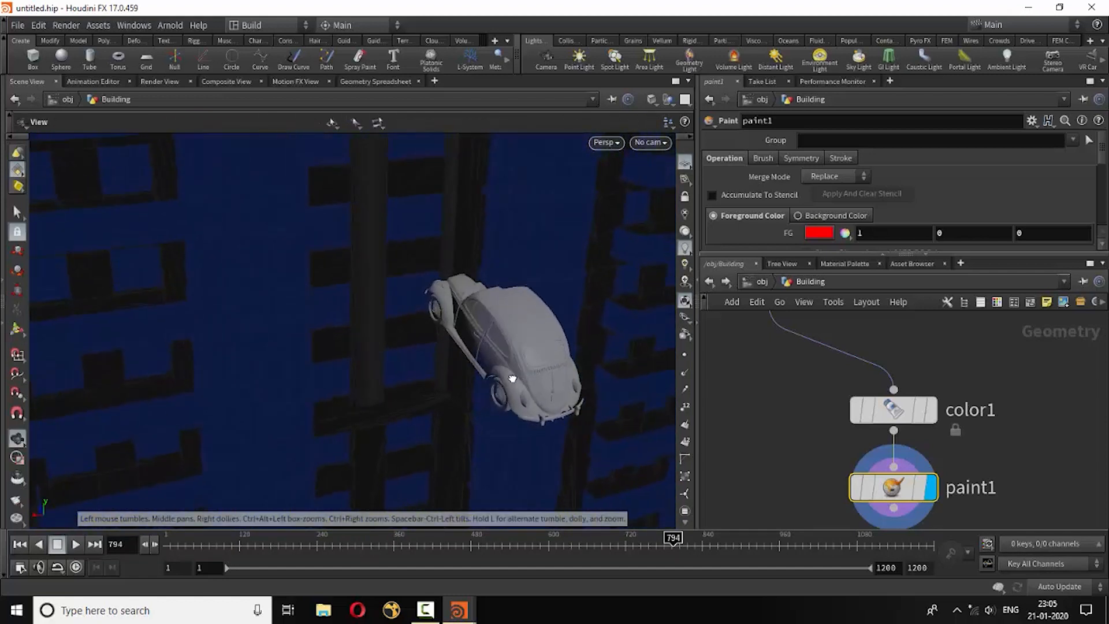
{"action": "key", "text": "Return"}
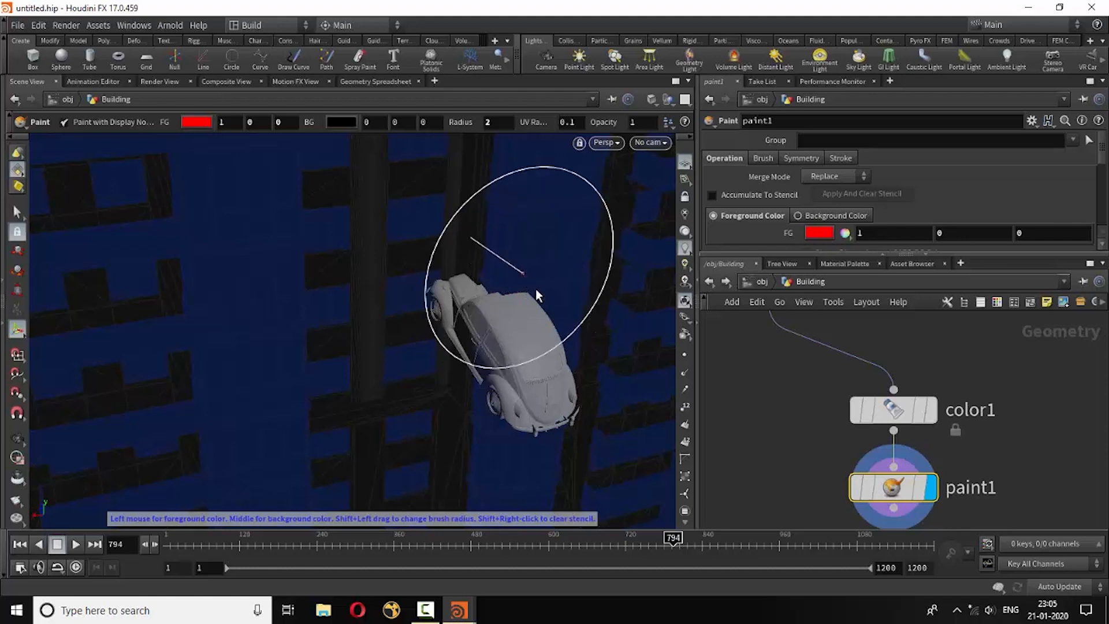
{"action": "mouse_move", "coordinate": [537, 296]}
{"action": "left_mouse_down"}
{"action": "mouse_move", "coordinate": [501, 404]}
{"action": "mouse_move", "coordinate": [445, 451]}
{"action": "mouse_move", "coordinate": [421, 327]}
{"action": "mouse_move", "coordinate": [497, 271]}
{"action": "left_mouse_up"}
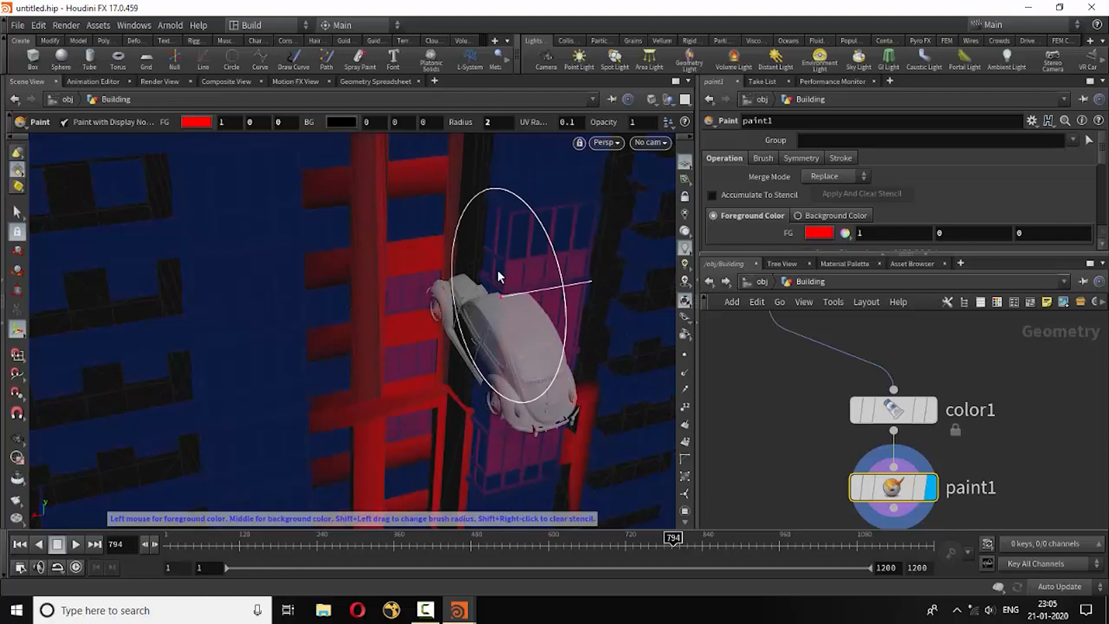
{"action": "key", "text": "Escape"}
{"action": "mouse_move", "coordinate": [489, 416]}
{"action": "left_mouse_down"}
{"action": "mouse_move", "coordinate": [468, 373]}
{"action": "mouse_move", "coordinate": [436, 404]}
{"action": "mouse_move", "coordinate": [428, 468]}
{"action": "mouse_move", "coordinate": [351, 418]}
{"action": "mouse_move", "coordinate": [383, 433]}
{"action": "mouse_move", "coordinate": [495, 365]}
{"action": "left_mouse_up"}
{"action": "key", "text": "Return"}
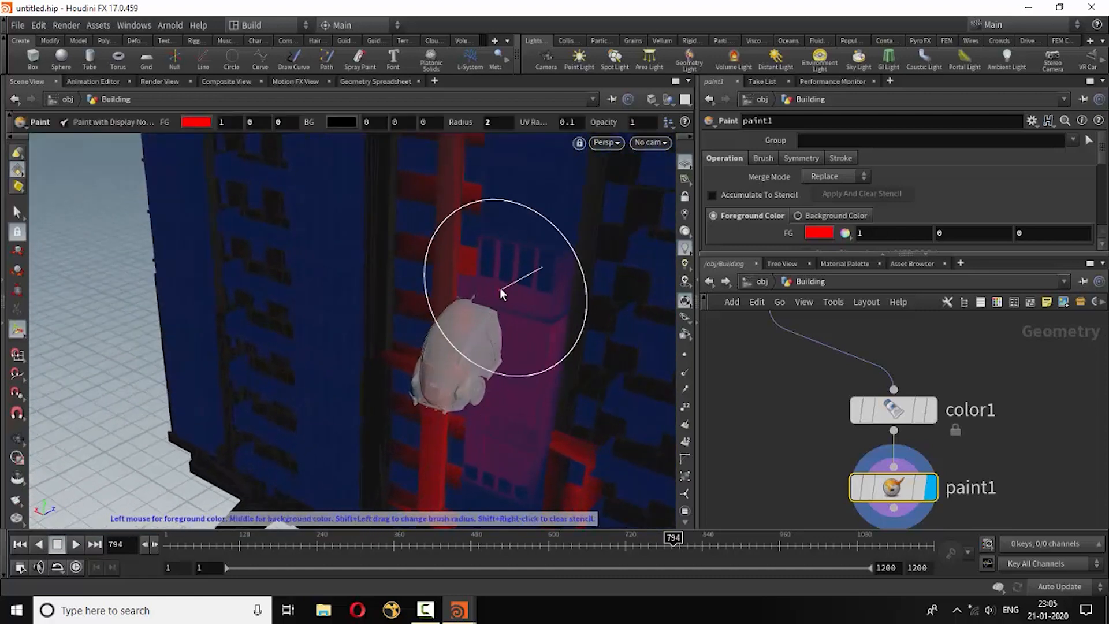
{"action": "mouse_move", "coordinate": [500, 287]}
{"action": "left_mouse_down"}
{"action": "mouse_move", "coordinate": [471, 278]}
{"action": "mouse_move", "coordinate": [460, 421]}
{"action": "mouse_move", "coordinate": [485, 411]}
{"action": "mouse_move", "coordinate": [475, 425]}
{"action": "mouse_move", "coordinate": [564, 389]}
{"action": "mouse_move", "coordinate": [449, 408]}
{"action": "mouse_move", "coordinate": [521, 406]}
{"action": "mouse_move", "coordinate": [508, 366]}
{"action": "mouse_move", "coordinate": [589, 347]}
{"action": "mouse_move", "coordinate": [545, 346]}
{"action": "left_mouse_up"}
{"action": "key", "text": "Escape"}
{"action": "key", "text": "Return"}
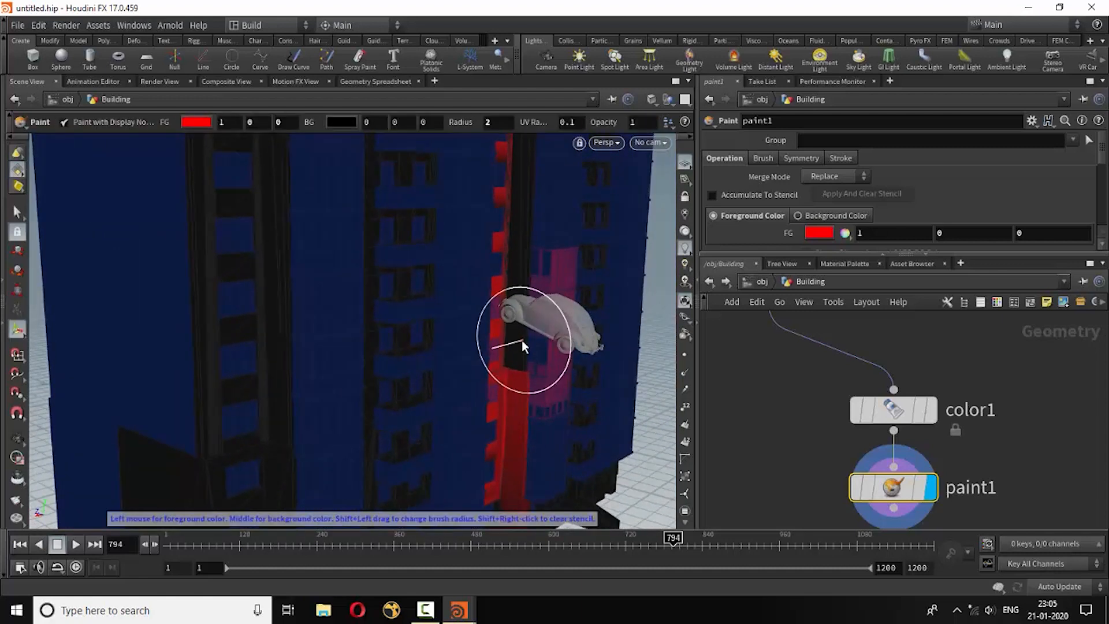
- Go to frame 839 and paint more red on the lower facade around the car's impact area
{"action": "key", "text": "Escape"}
{"action": "mouse_move", "coordinate": [522, 303]}
{"action": "left_mouse_down"}
{"action": "mouse_move", "coordinate": [528, 383]}
{"action": "mouse_move", "coordinate": [461, 376]}
{"action": "mouse_move", "coordinate": [575, 389]}
{"action": "mouse_move", "coordinate": [408, 383]}
{"action": "mouse_move", "coordinate": [478, 379]}
{"action": "mouse_move", "coordinate": [508, 389]}
{"action": "mouse_move", "coordinate": [386, 389]}
{"action": "mouse_move", "coordinate": [442, 376]}
{"action": "left_mouse_up"}
{"action": "key", "text": "Return"}
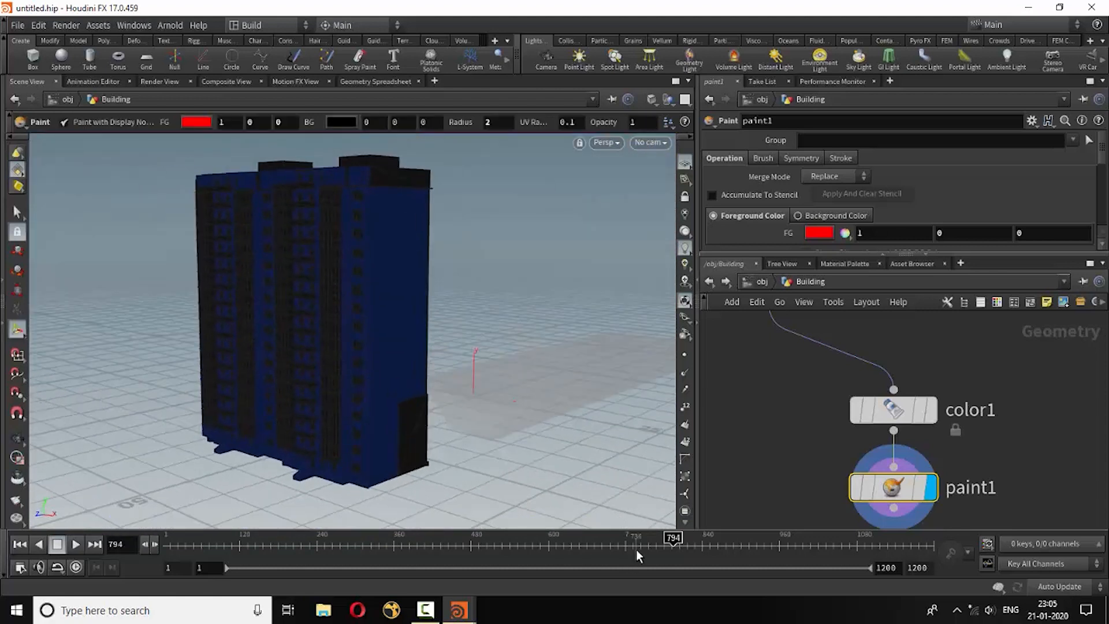
{"action": "left_click_drag", "start_coordinate": [672, 538], "coordinate": [702, 538]}
{"action": "key", "text": "Escape"}
{"action": "left_click_drag", "start_coordinate": [263, 439], "coordinate": [369, 428]}
{"action": "mouse_move", "coordinate": [249, 402]}
{"action": "right_mouse_down"}
{"action": "mouse_move", "coordinate": [366, 394]}
{"action": "mouse_move", "coordinate": [304, 381]}
{"action": "right_mouse_up"}
{"action": "left_click_drag", "start_coordinate": [303, 382], "coordinate": [256, 385]}
{"action": "right_click_drag", "start_coordinate": [251, 354], "coordinate": [408, 384]}
{"action": "middle_click_drag", "start_coordinate": [411, 384], "coordinate": [536, 434]}
{"action": "key", "text": "Return"}
{"action": "mouse_move", "coordinate": [384, 347]}
{"action": "left_mouse_down"}
{"action": "mouse_move", "coordinate": [370, 304]}
{"action": "mouse_move", "coordinate": [324, 361]}
{"action": "mouse_move", "coordinate": [335, 264]}
{"action": "mouse_move", "coordinate": [354, 350]}
{"action": "mouse_move", "coordinate": [340, 452]}
{"action": "mouse_move", "coordinate": [404, 393]}
{"action": "mouse_move", "coordinate": [279, 275]}
{"action": "mouse_move", "coordinate": [301, 417]}
{"action": "mouse_move", "coordinate": [351, 231]}
{"action": "mouse_move", "coordinate": [351, 327]}
{"action": "mouse_move", "coordinate": [348, 312]}
{"action": "mouse_move", "coordinate": [272, 327]}
{"action": "mouse_move", "coordinate": [373, 300]}
{"action": "mouse_move", "coordinate": [387, 331]}
{"action": "mouse_move", "coordinate": [367, 269]}
{"action": "mouse_move", "coordinate": [358, 429]}
{"action": "mouse_move", "coordinate": [344, 455]}
{"action": "mouse_move", "coordinate": [404, 416]}
{"action": "mouse_move", "coordinate": [312, 366]}
{"action": "mouse_move", "coordinate": [280, 366]}
{"action": "mouse_move", "coordinate": [253, 387]}
{"action": "mouse_move", "coordinate": [463, 421]}
{"action": "mouse_move", "coordinate": [326, 404]}
{"action": "mouse_move", "coordinate": [161, 341]}
{"action": "mouse_move", "coordinate": [379, 424]}
{"action": "mouse_move", "coordinate": [364, 414]}
{"action": "mouse_move", "coordinate": [352, 507]}
{"action": "mouse_move", "coordinate": [349, 438]}
{"action": "mouse_move", "coordinate": [371, 415]}
{"action": "mouse_move", "coordinate": [436, 415]}
{"action": "left_mouse_up"}
- Keep the merge mode at Replace and try Erase Changes as the Paint node's operation for all
{"action": "key", "text": "Escape"}
{"action": "right_click_drag", "start_coordinate": [436, 416], "coordinate": [525, 373]}
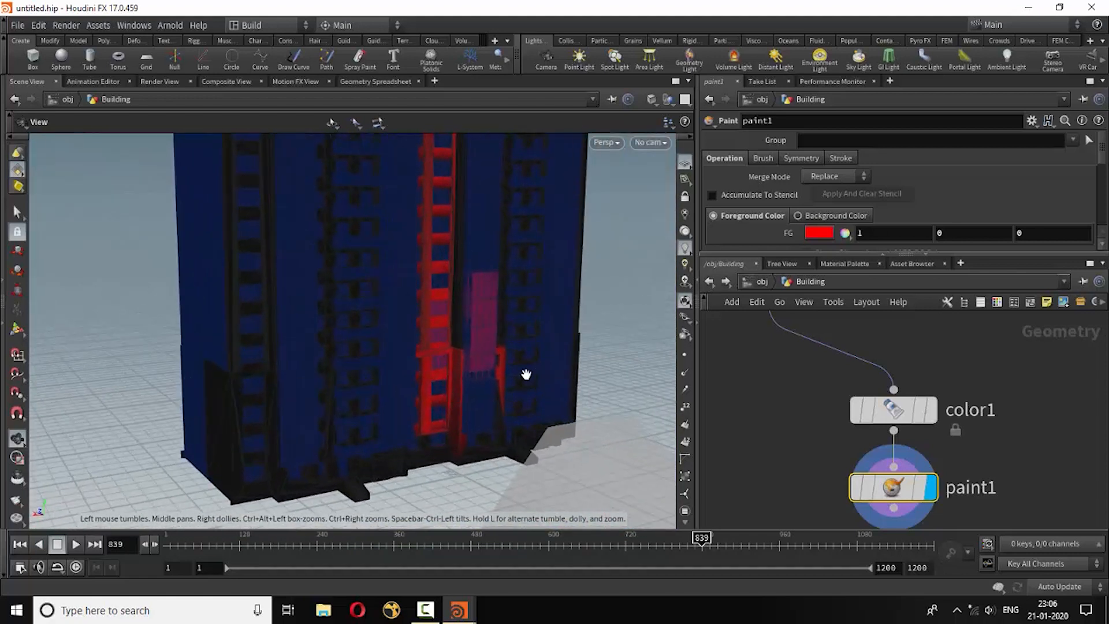
{"action": "middle_click_drag", "start_coordinate": [525, 374], "coordinate": [471, 418]}
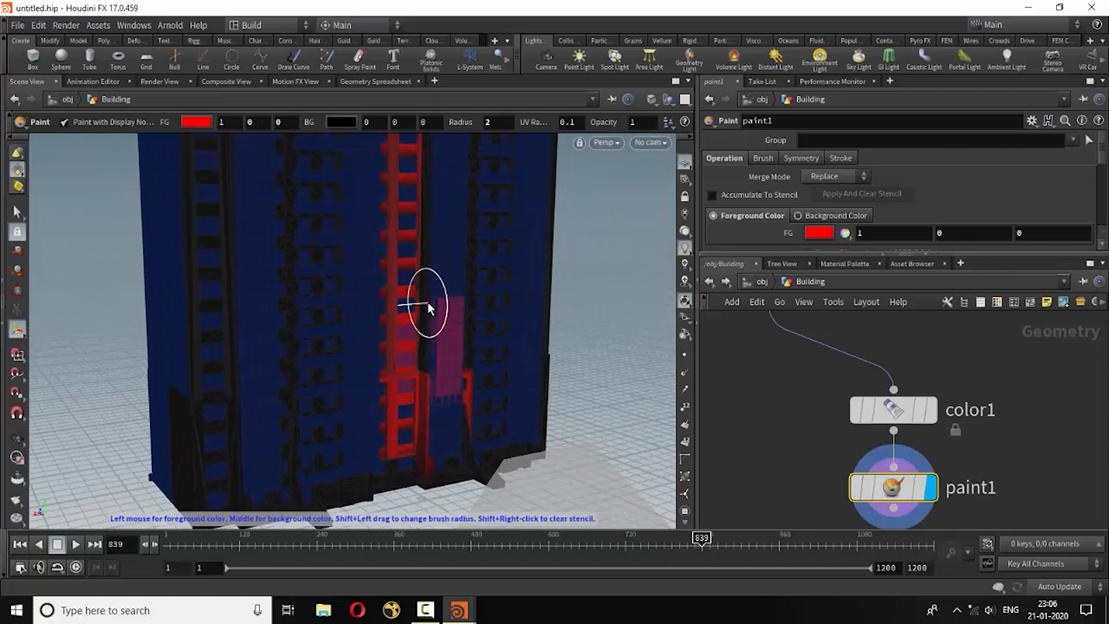
{"action": "left_click", "coordinate": [822, 180]}
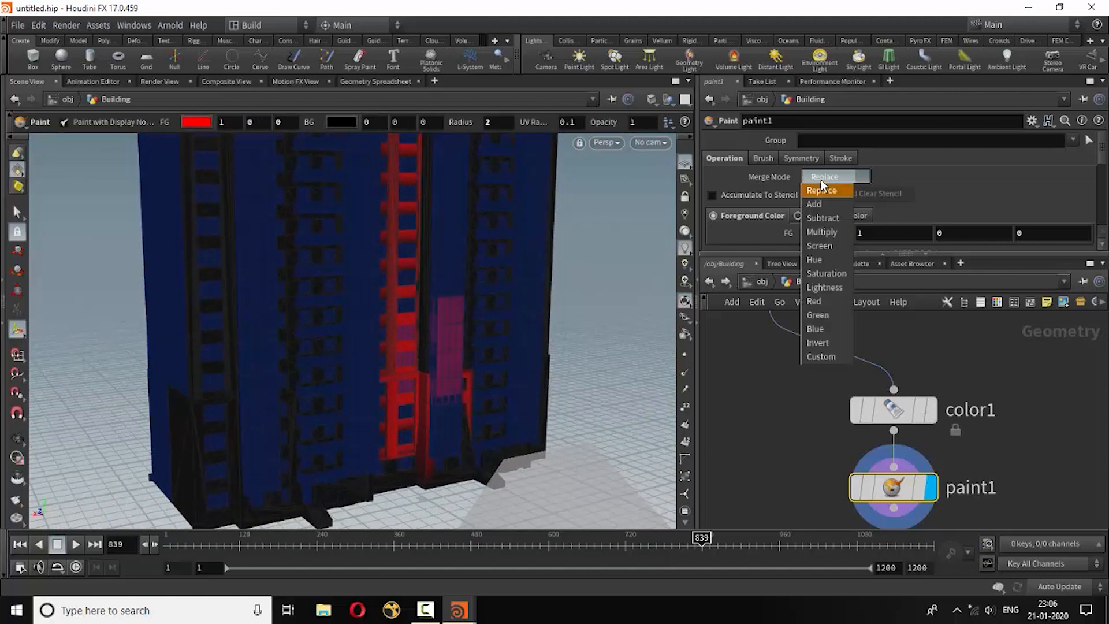
{"action": "left_click", "coordinate": [820, 178]}
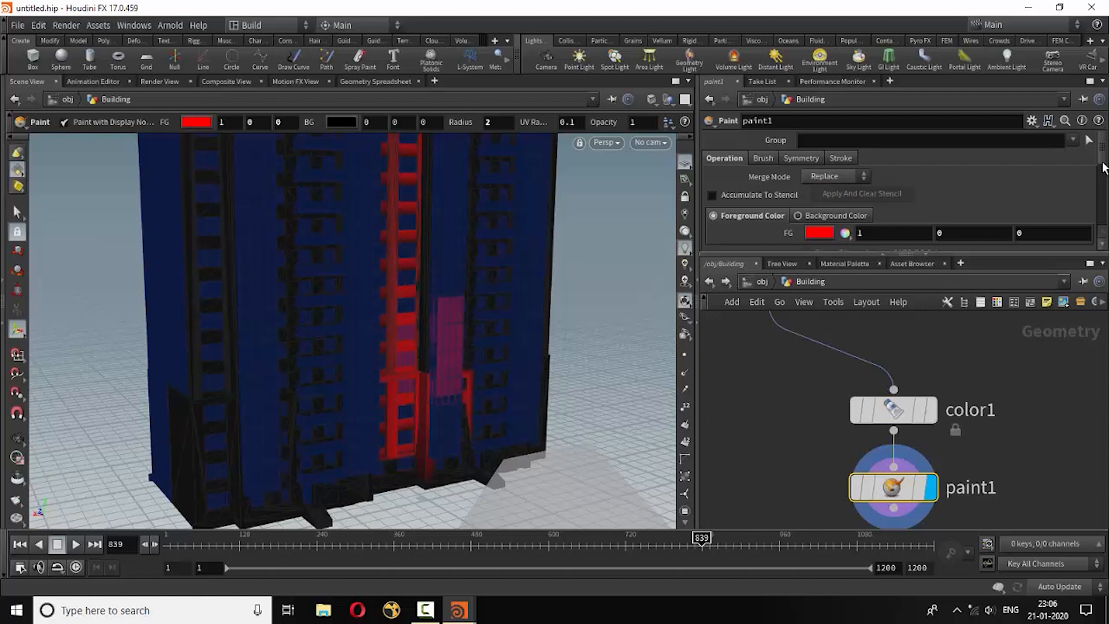
{"action": "scroll", "coordinate": [1107, 186], "scroll_direction": "down", "scroll_amount": 3}
{"action": "scroll", "coordinate": [1106, 186], "scroll_direction": "down", "scroll_amount": 1}
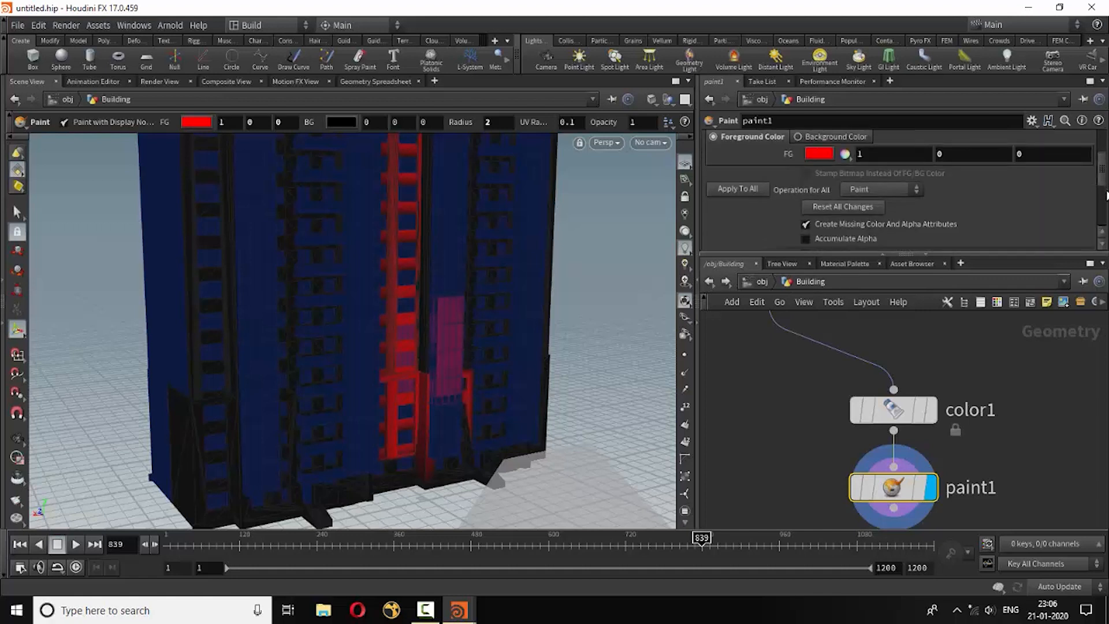
{"action": "scroll", "coordinate": [1106, 195], "scroll_direction": "down", "scroll_amount": 2}
{"action": "scroll", "coordinate": [1107, 195], "scroll_direction": "up", "scroll_amount": 3}
{"action": "left_click", "coordinate": [884, 207]}
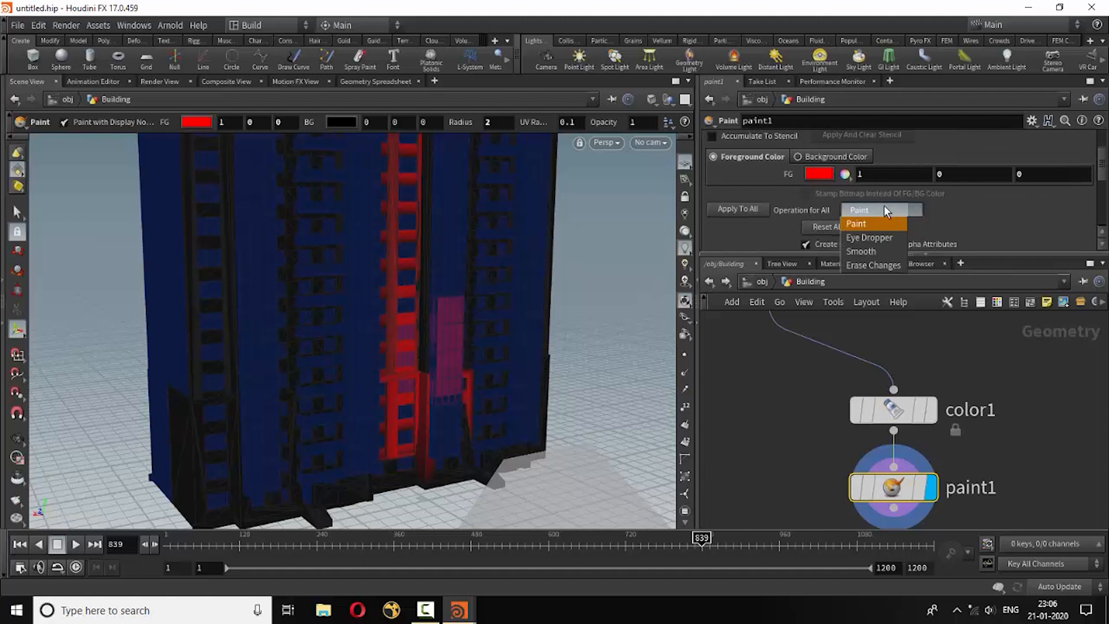
{"action": "left_click", "coordinate": [866, 263]}
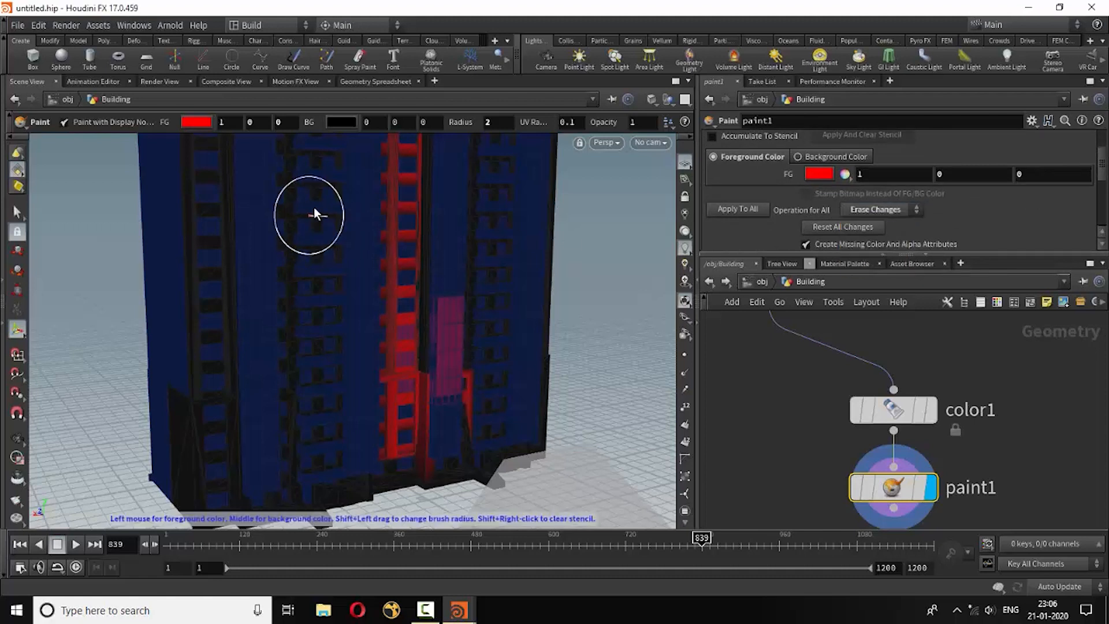
- Try to erase the red paint from the upper end of the painted facade column
{"action": "key", "text": "Escape"}
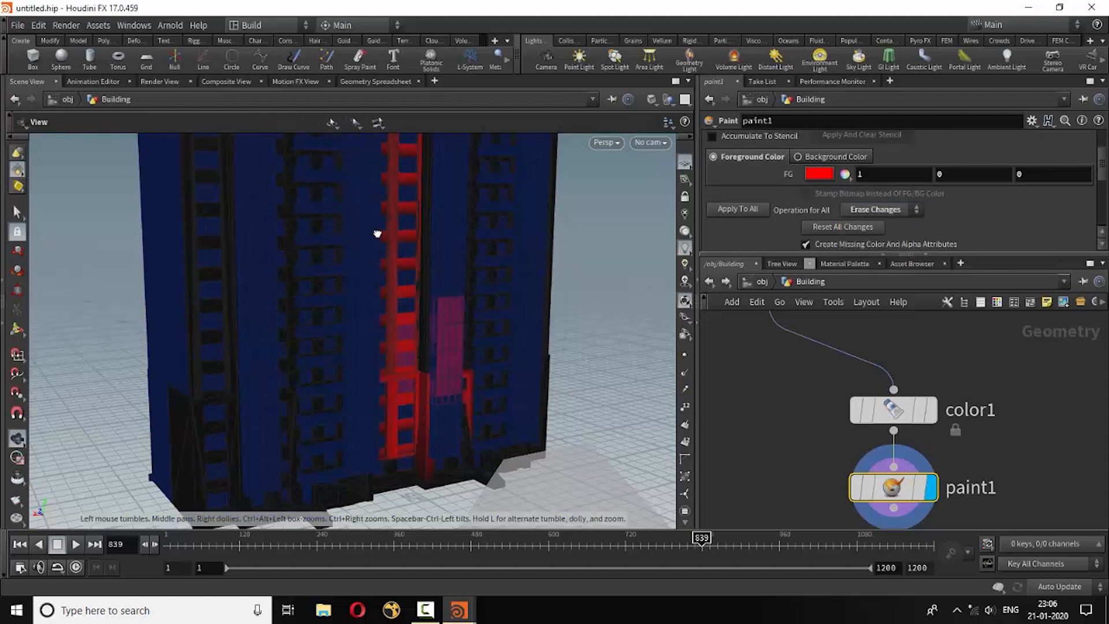
{"action": "left_click_drag", "start_coordinate": [377, 234], "coordinate": [406, 237]}
{"action": "right_click_drag", "start_coordinate": [406, 238], "coordinate": [371, 293]}
{"action": "left_click_drag", "start_coordinate": [371, 293], "coordinate": [372, 272]}
{"action": "middle_click_drag", "start_coordinate": [376, 304], "coordinate": [369, 400]}
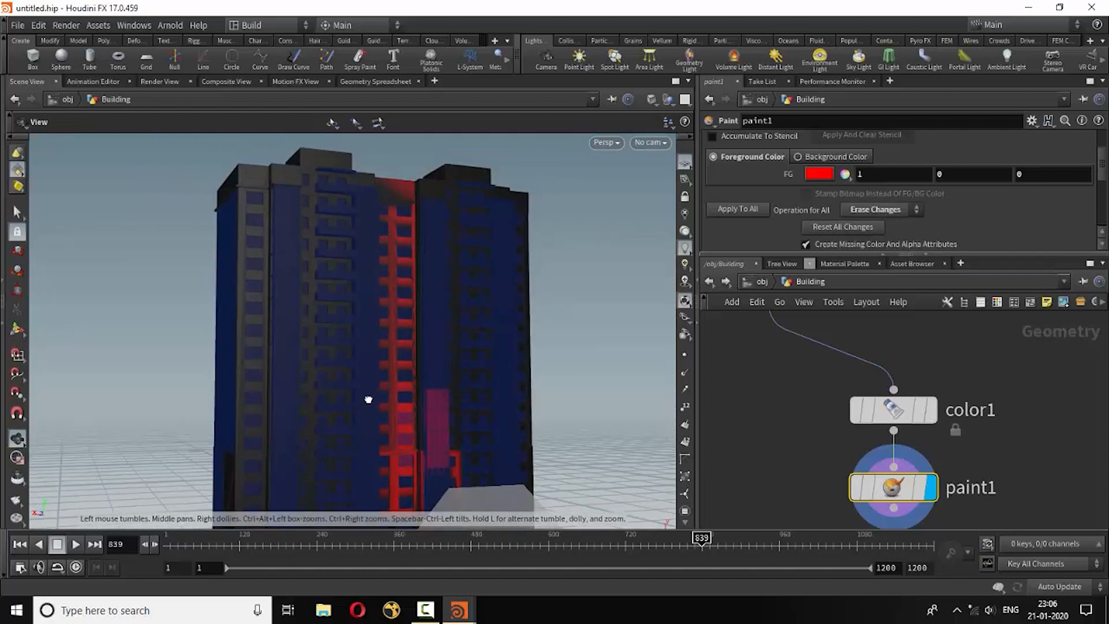
{"action": "key", "text": "Return"}
{"action": "mouse_move", "coordinate": [408, 223]}
{"action": "left_mouse_down"}
{"action": "mouse_move", "coordinate": [397, 181]}
{"action": "mouse_move", "coordinate": [414, 193]}
{"action": "left_mouse_up"}
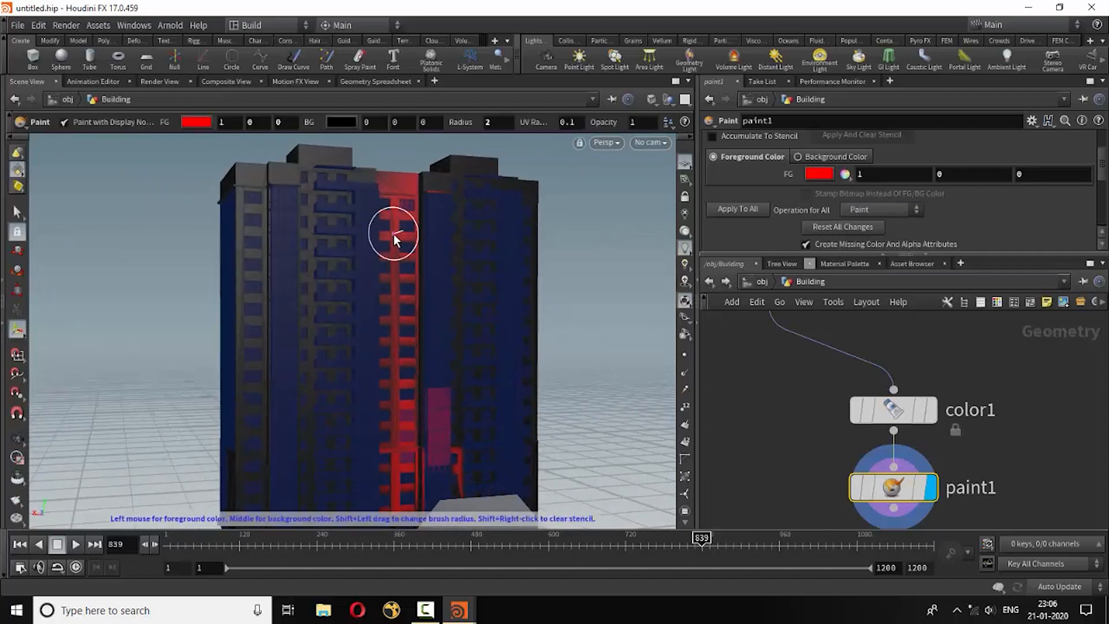
- Set the Paint node's foreground color to black
{"action": "left_click", "coordinate": [196, 122]}
{"action": "left_click", "coordinate": [760, 204]}
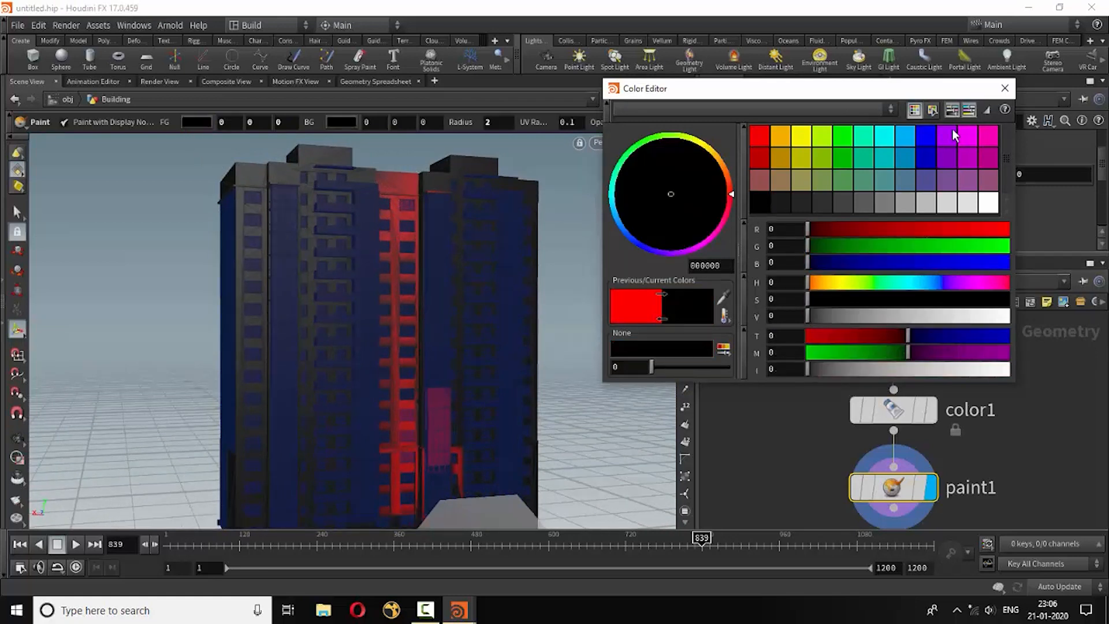
{"action": "left_click", "coordinate": [1005, 87]}
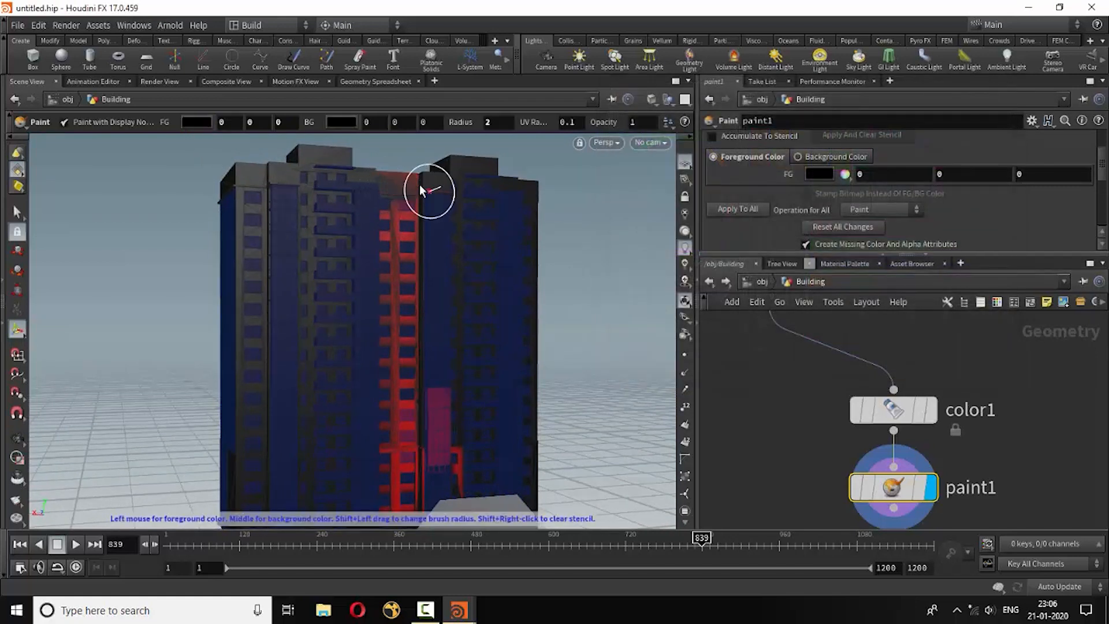
- Paint black over the excess red on the facade column above and below the impact area
{"action": "mouse_move", "coordinate": [414, 233]}
{"action": "left_mouse_down"}
{"action": "mouse_move", "coordinate": [388, 269]}
{"action": "mouse_move", "coordinate": [397, 355]}
{"action": "mouse_move", "coordinate": [386, 381]}
{"action": "mouse_move", "coordinate": [407, 306]}
{"action": "left_mouse_up"}
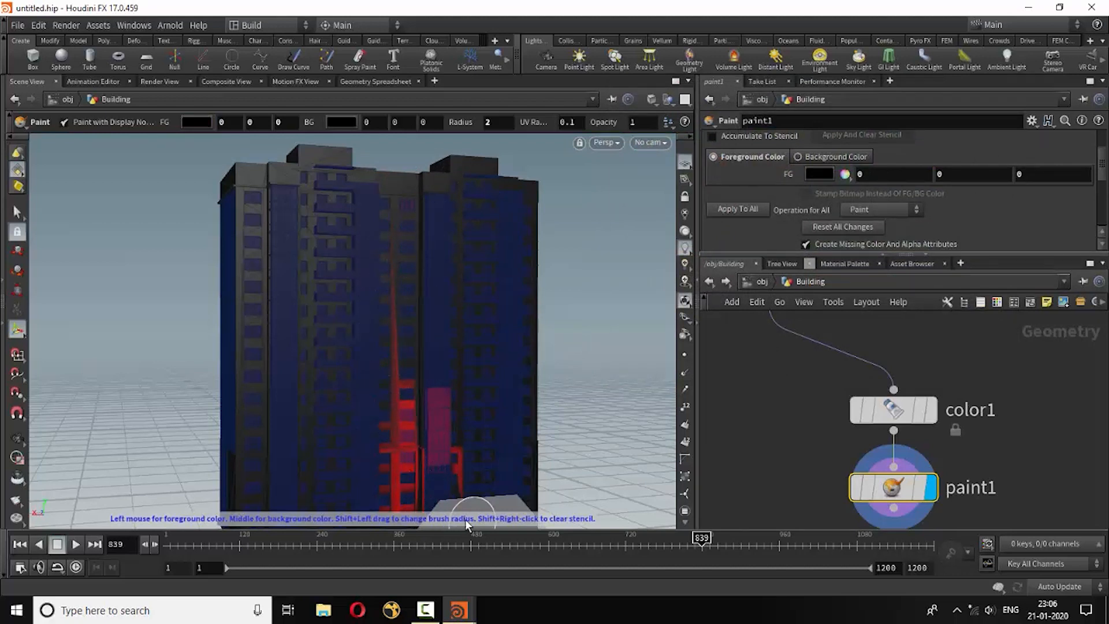
{"action": "key", "text": "Escape"}
{"action": "mouse_move", "coordinate": [364, 466]}
{"action": "left_mouse_down"}
{"action": "mouse_move", "coordinate": [373, 489]}
{"action": "mouse_move", "coordinate": [384, 462]}
{"action": "left_mouse_up"}
{"action": "middle_click_drag", "start_coordinate": [384, 463], "coordinate": [332, 376]}
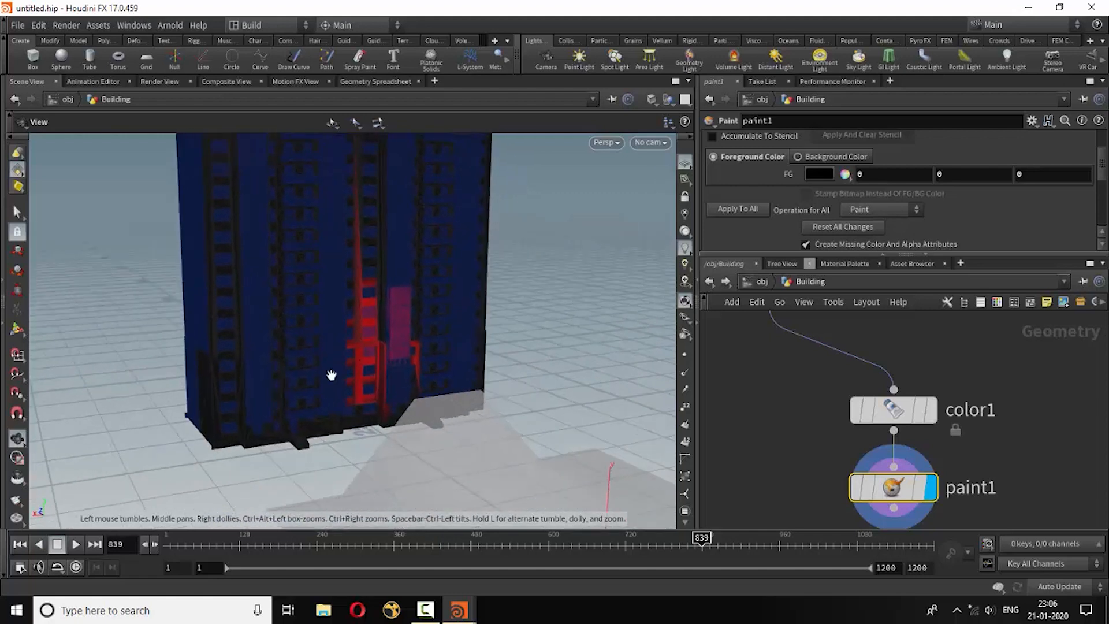
{"action": "right_click_drag", "start_coordinate": [332, 376], "coordinate": [427, 435]}
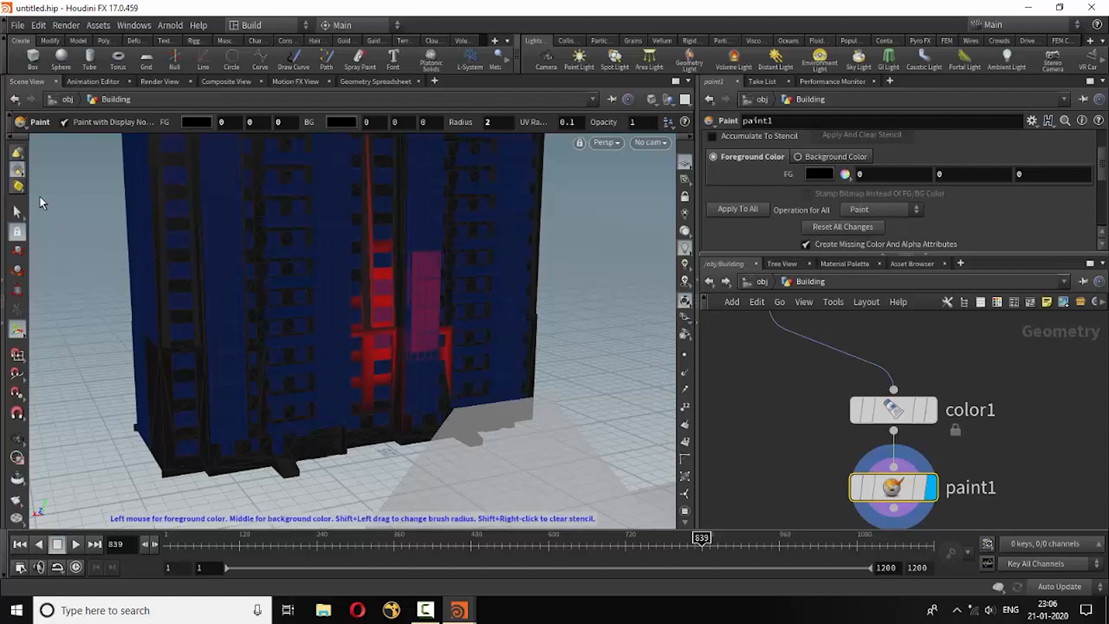
- Add a Scatter node directly below the Paint node
{"action": "middle_click_drag", "start_coordinate": [782, 470], "coordinate": [767, 370]}
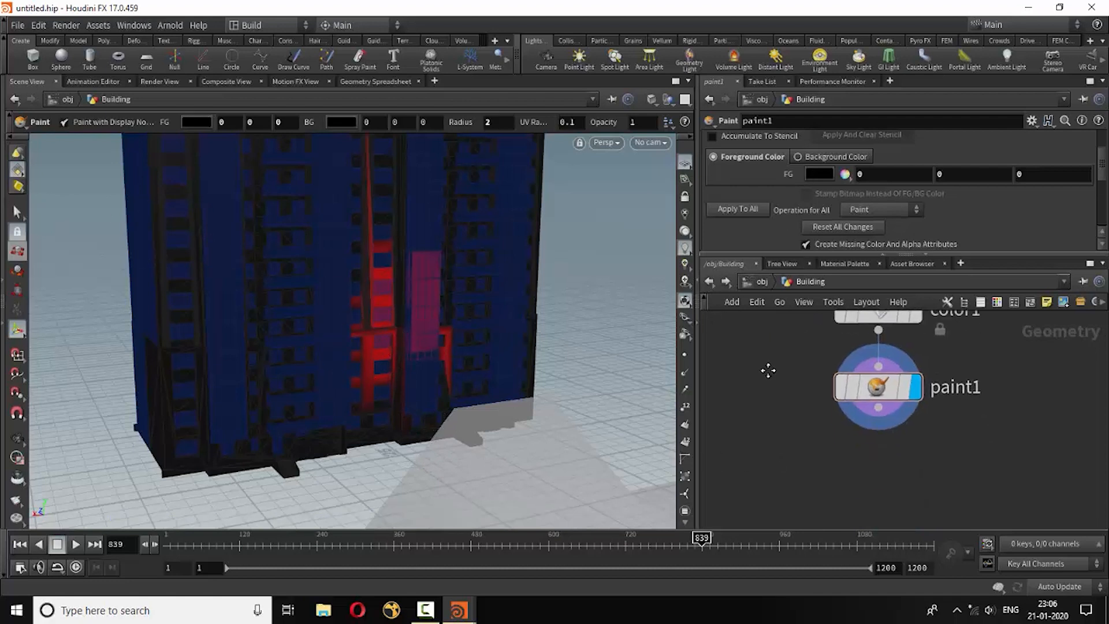
{"action": "key", "text": "Tab"}
{"action": "type", "text": "scat"}
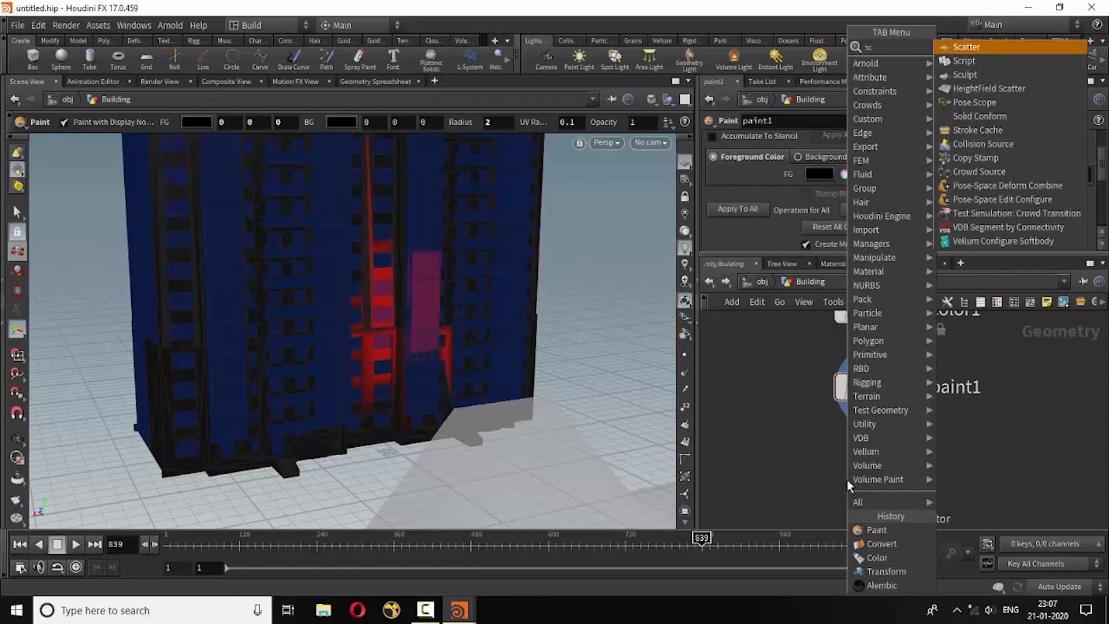
{"action": "left_click", "coordinate": [961, 43]}
{"action": "left_click", "coordinate": [882, 479]}
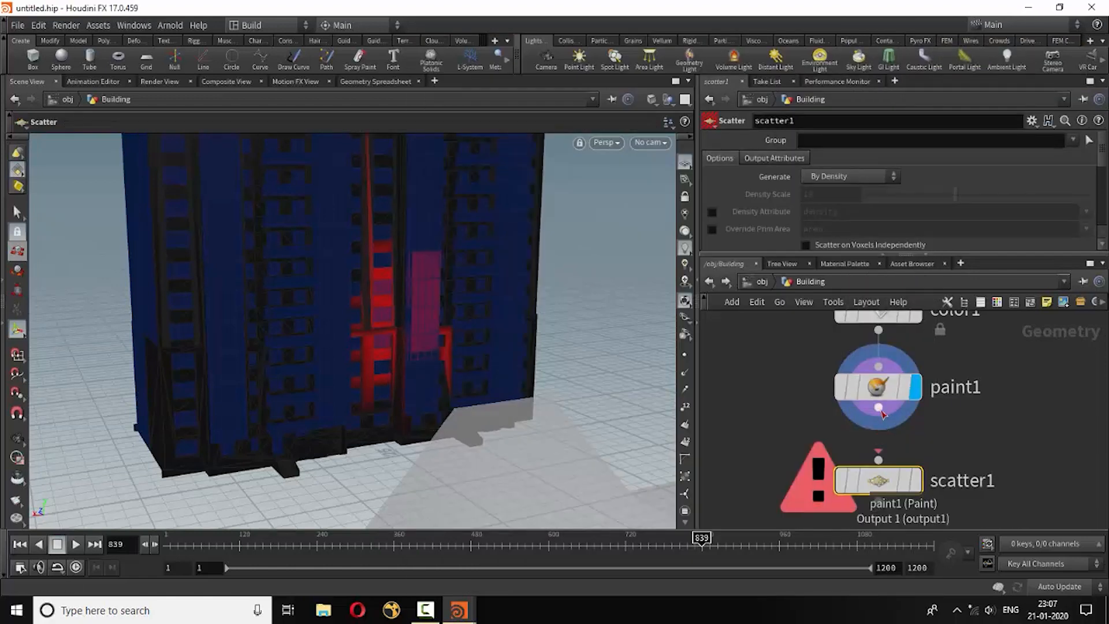
- Connect the Paint node to the Scatter node, display the Scatter node, and enable its Density Attribute set to Cd
{"action": "left_click", "coordinate": [917, 480]}
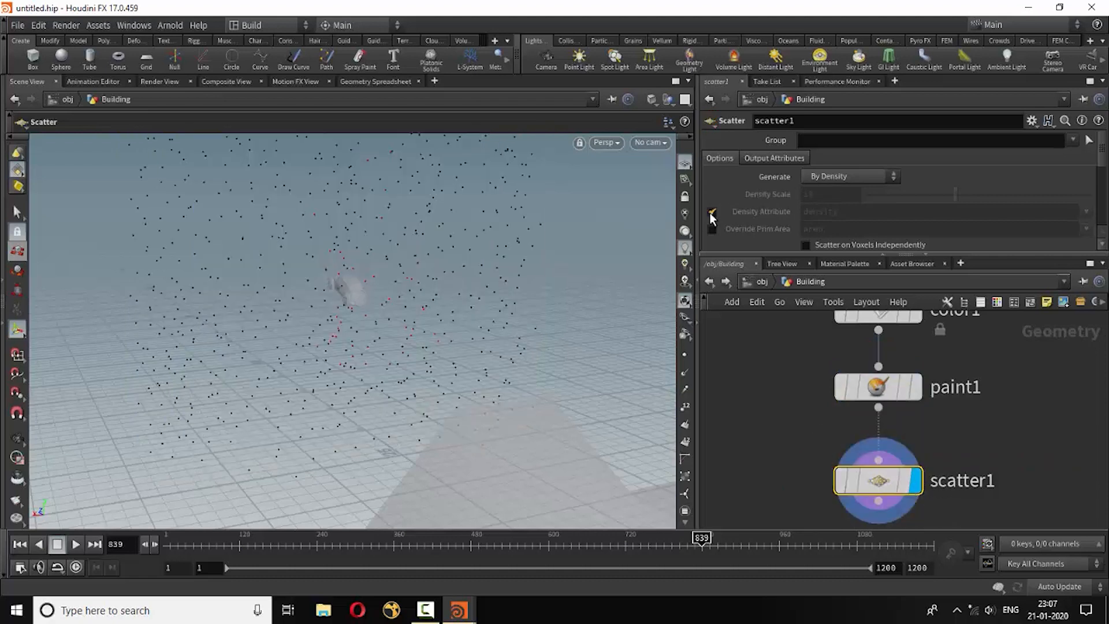
{"action": "left_click", "coordinate": [712, 212]}
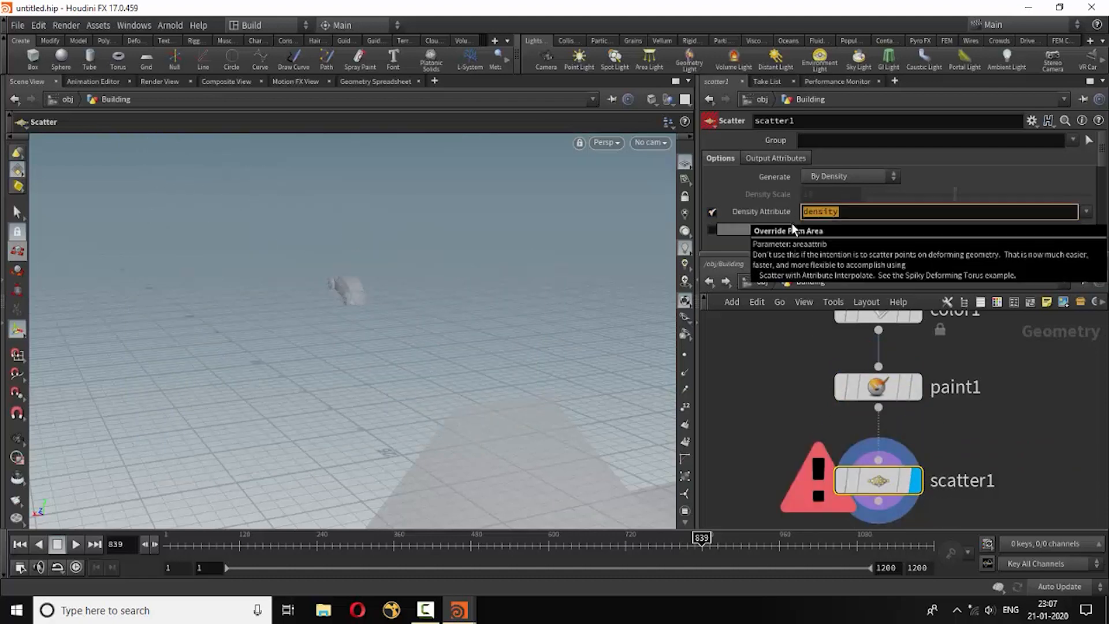
{"action": "type", "text": "Cd"}
{"action": "key", "text": "Return"}
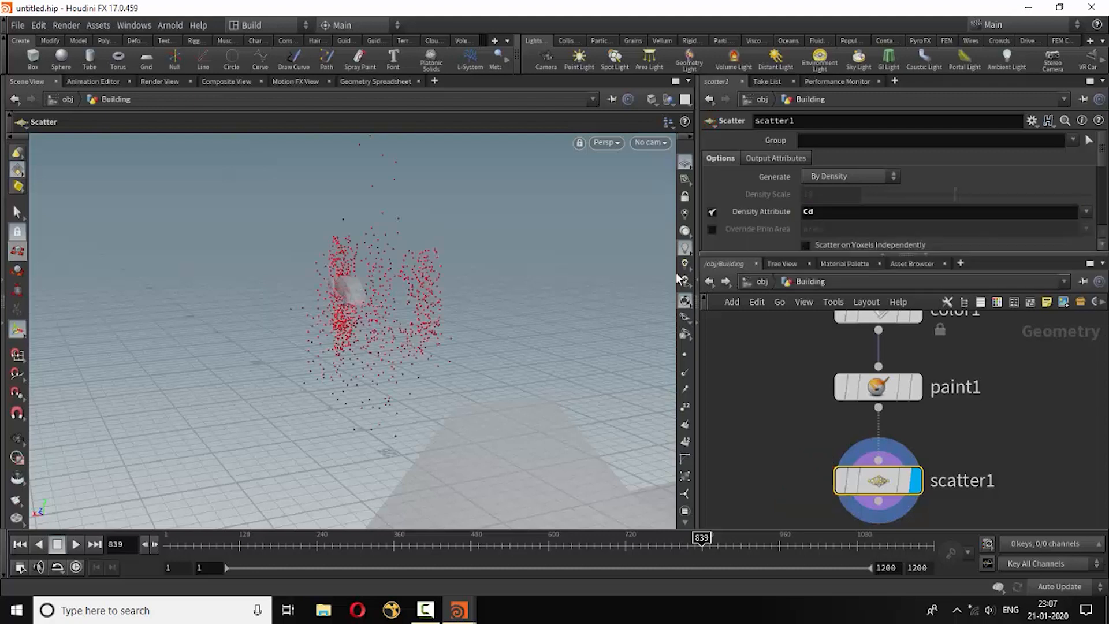
- Scrub the timeline to frame 803 and examine the scattered points relative to the car from several angles
{"action": "key", "text": "Escape"}
{"action": "left_click_drag", "start_coordinate": [406, 318], "coordinate": [386, 566]}
{"action": "key", "text": "Return"}
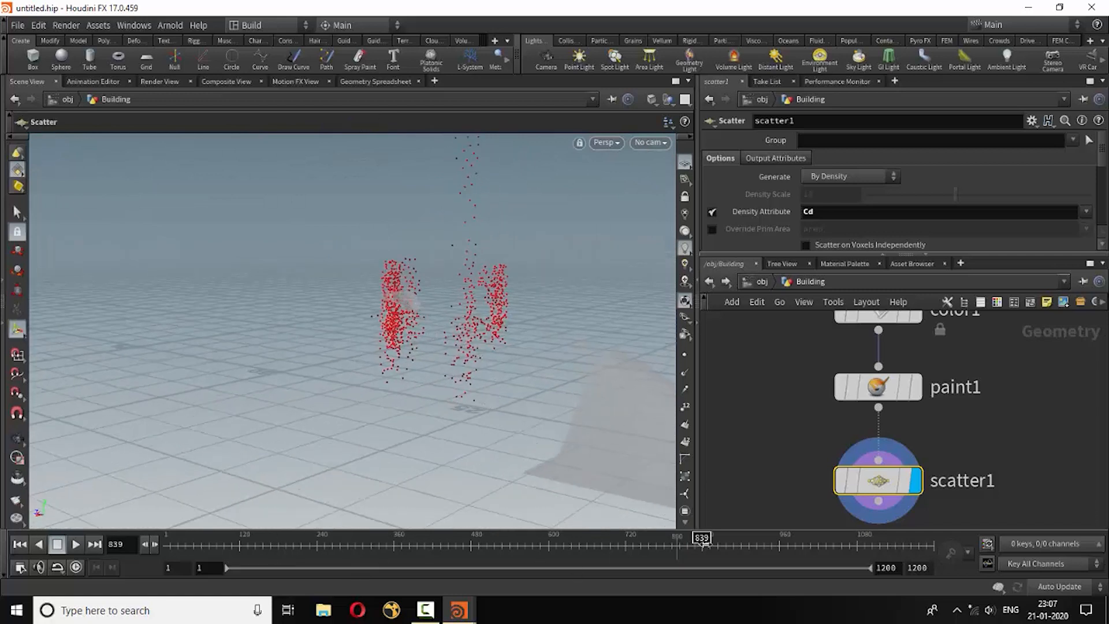
{"action": "mouse_move", "coordinate": [703, 539]}
{"action": "left_mouse_down"}
{"action": "mouse_move", "coordinate": [653, 539]}
{"action": "mouse_move", "coordinate": [679, 540]}
{"action": "left_mouse_up"}
{"action": "key", "text": "Escape"}
{"action": "left_click_drag", "start_coordinate": [452, 379], "coordinate": [537, 391]}
{"action": "key", "text": "Return"}
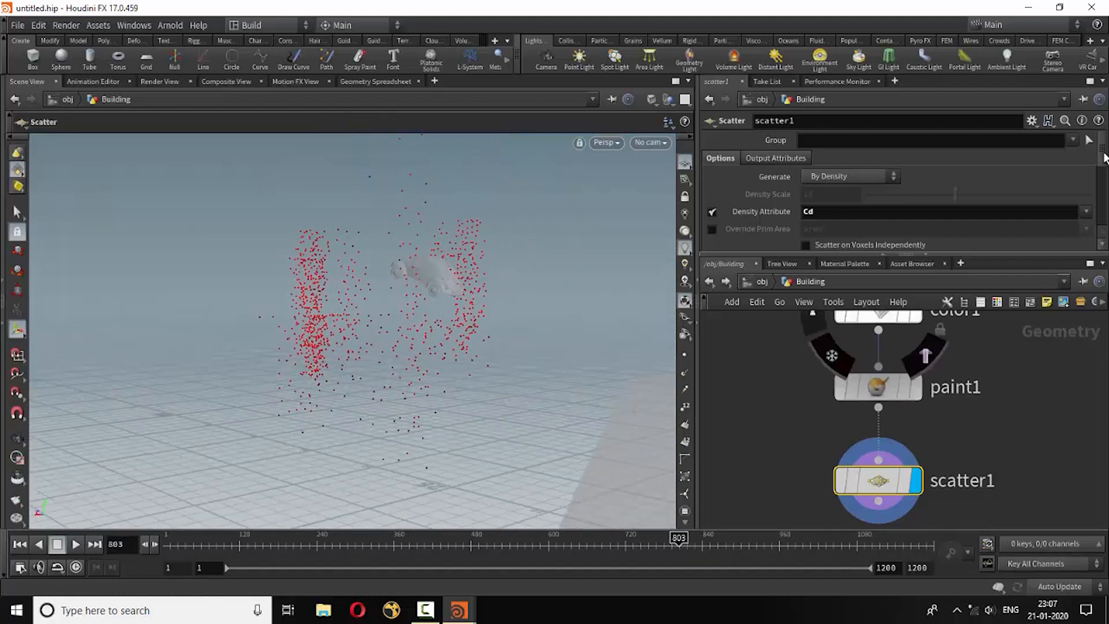
- Set the Scatter node's Force Total Count to 200
{"action": "left_click_drag", "start_coordinate": [1103, 157], "coordinate": [1101, 192]}
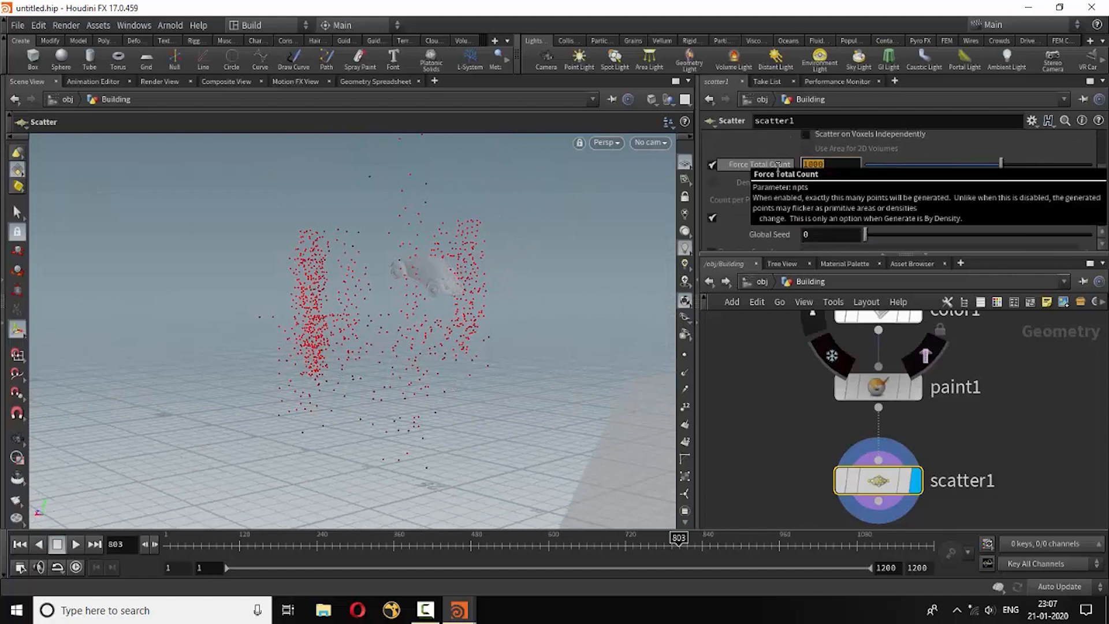
{"action": "key", "text": "Return"}
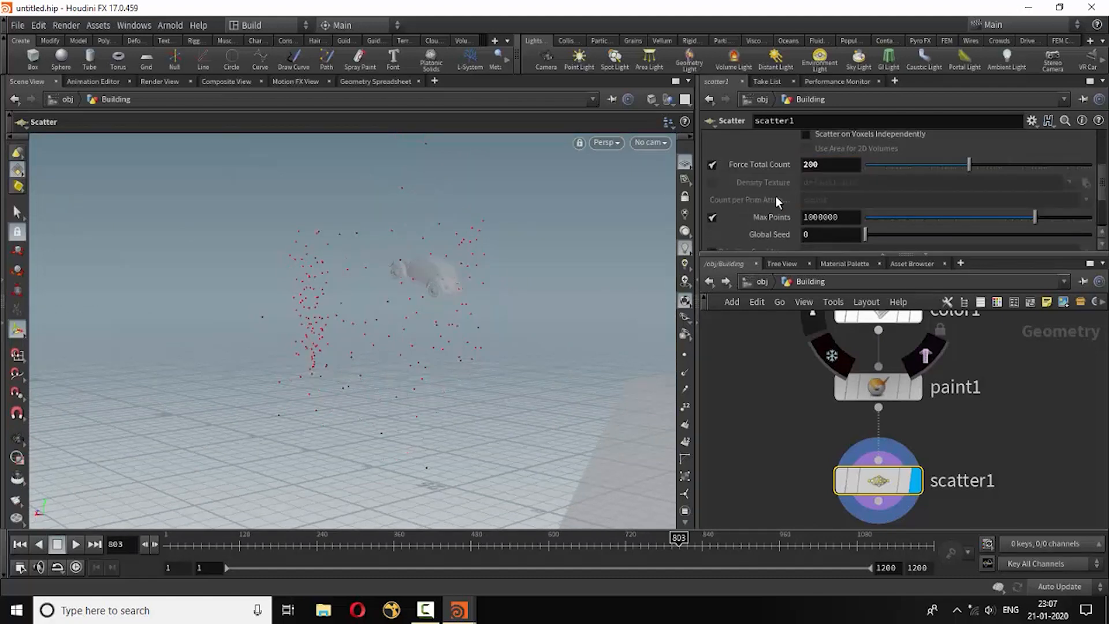
{"action": "scroll", "coordinate": [1022, 453], "scroll_direction": "down", "scroll_amount": 5}
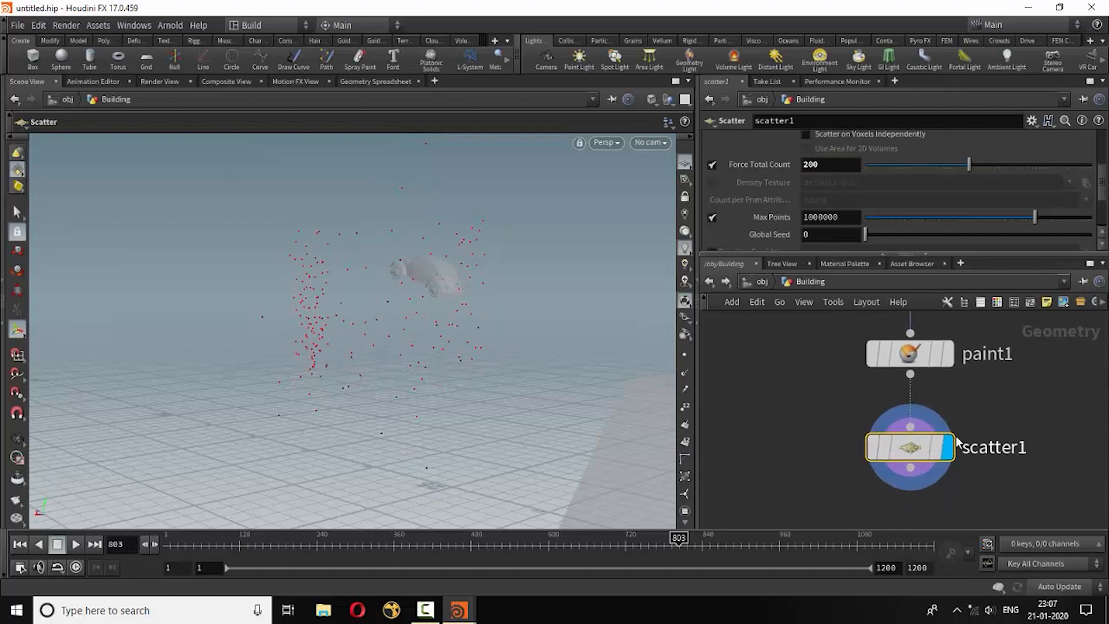
- Add a Voronoi Fracture node below the Scatter node in the Building network
{"action": "scroll", "coordinate": [810, 465], "scroll_direction": "up", "scroll_amount": 3}
{"action": "left_click", "coordinate": [801, 456]}
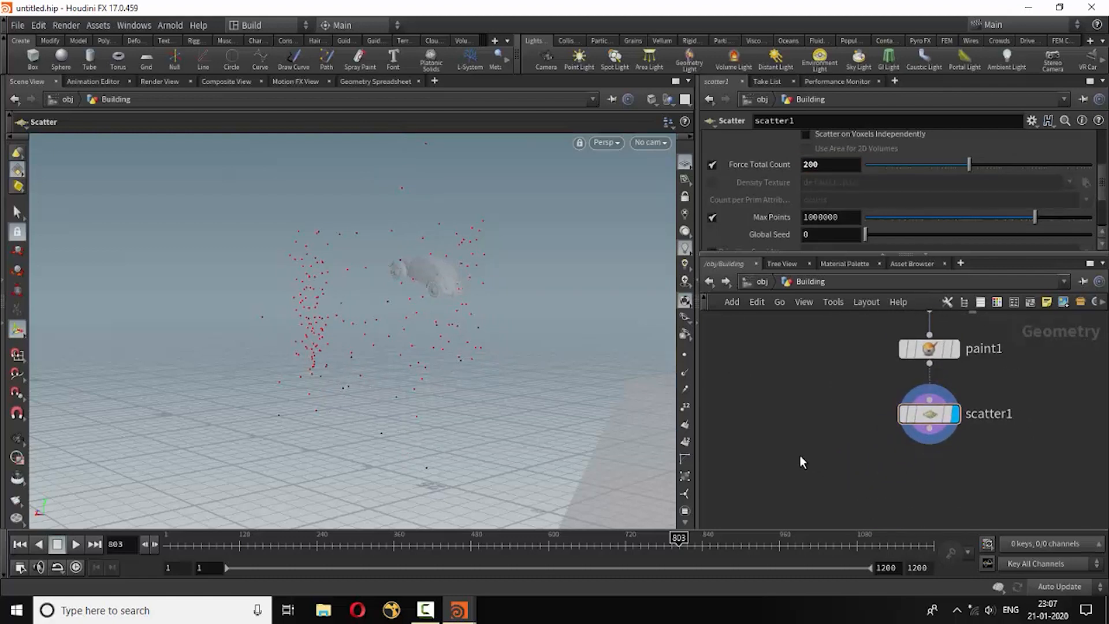
{"action": "key", "text": "Tab"}
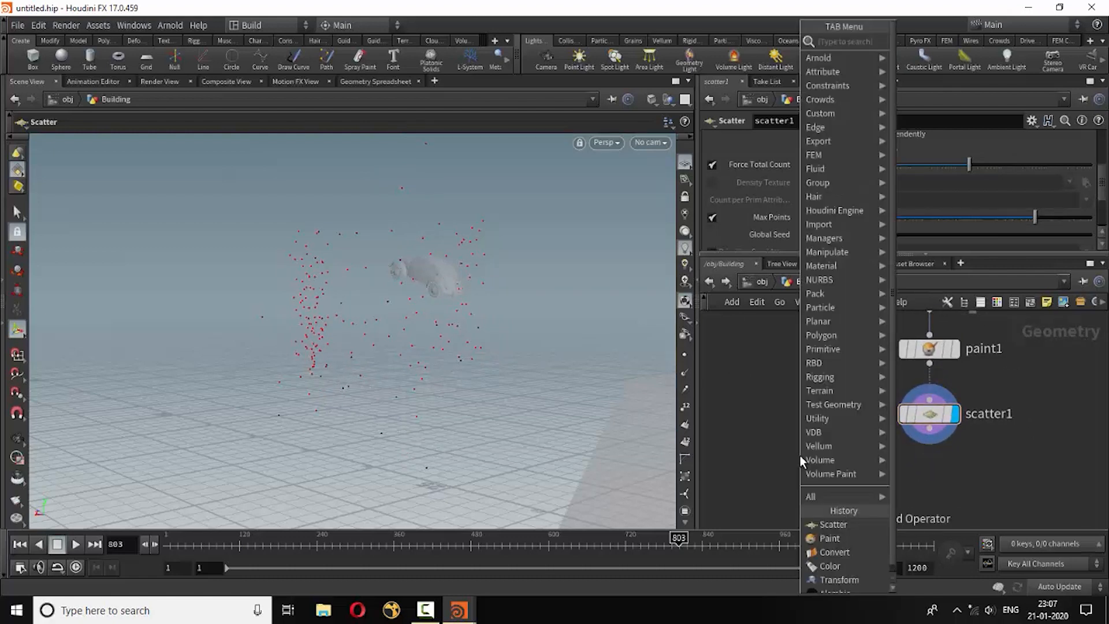
{"action": "type", "text": "vor"}
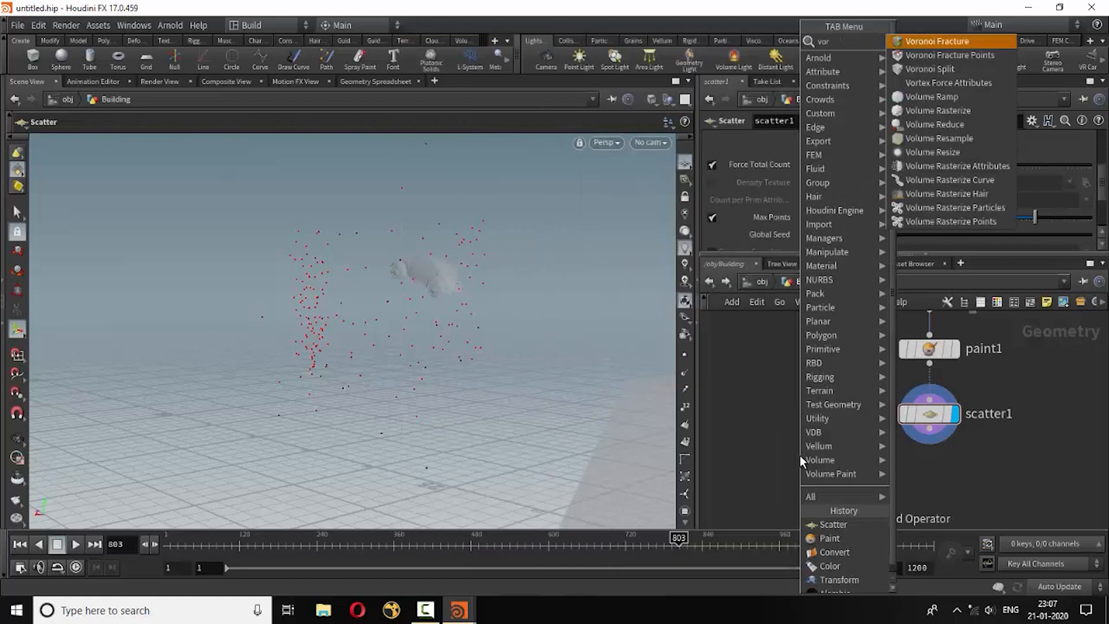
{"action": "left_click", "coordinate": [959, 41]}
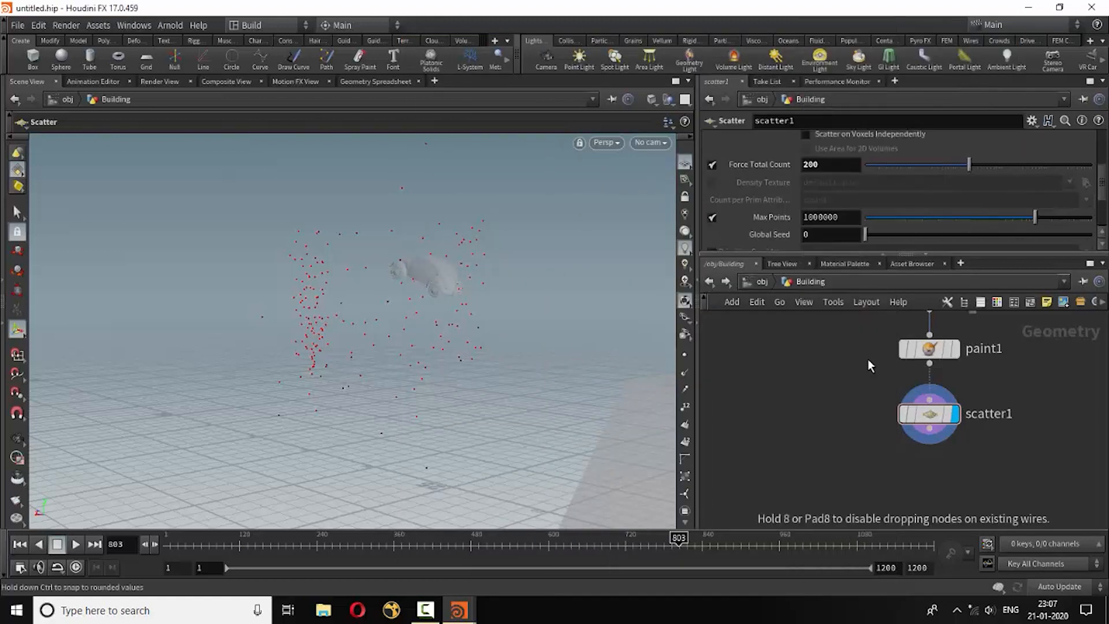
{"action": "left_click", "coordinate": [817, 470]}
- Connect transform2 to the Voronoi Fracture's first input and the Scatter node to its Voronoi cell points input
{"action": "scroll", "coordinate": [892, 484], "scroll_direction": "down", "scroll_amount": 3}
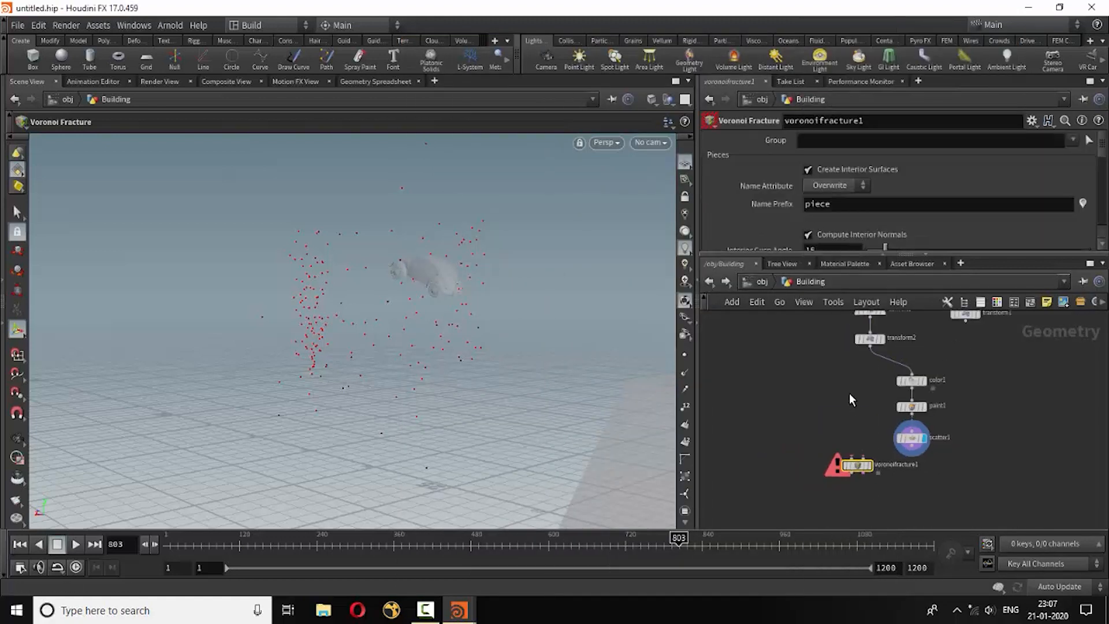
{"action": "scroll", "coordinate": [846, 369], "scroll_direction": "up", "scroll_amount": 1}
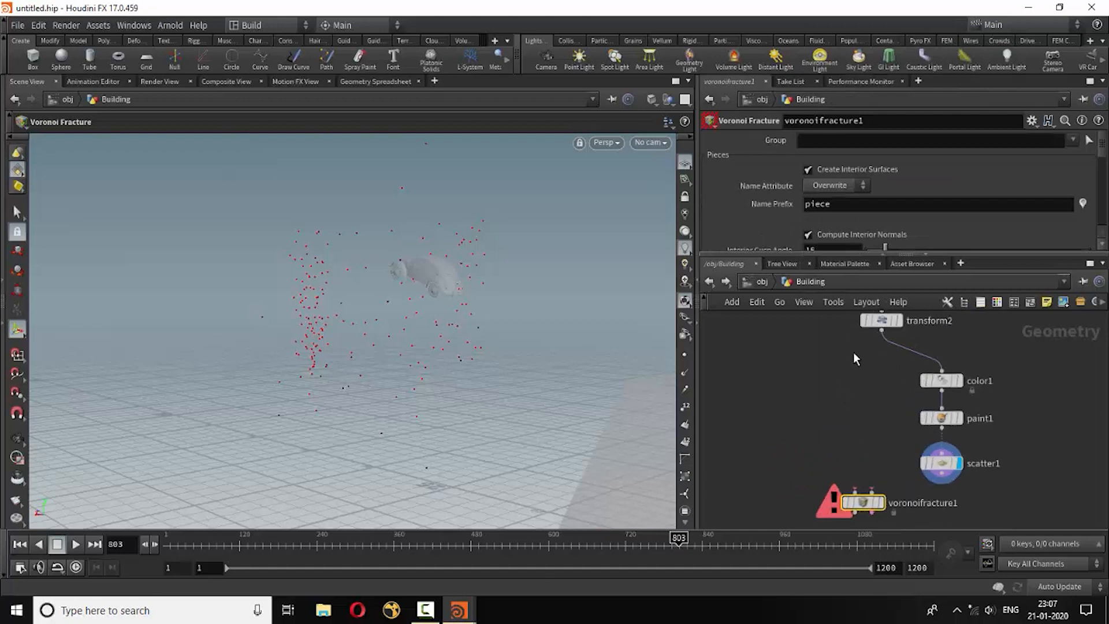
{"action": "left_click", "coordinate": [881, 330]}
{"action": "left_click", "coordinate": [855, 492]}
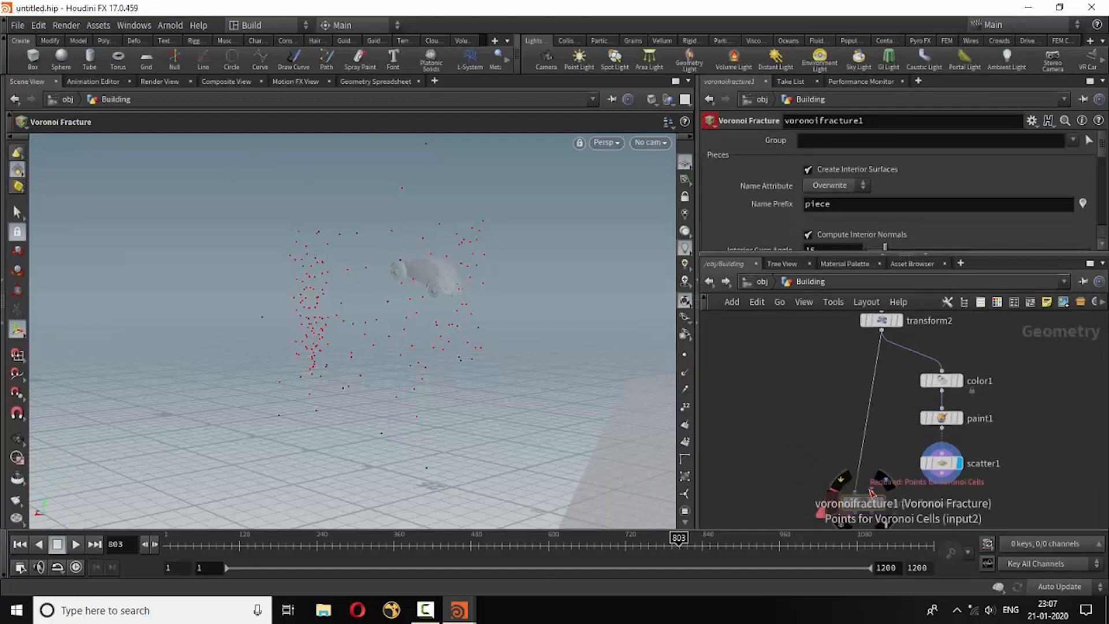
{"action": "left_click", "coordinate": [873, 490]}
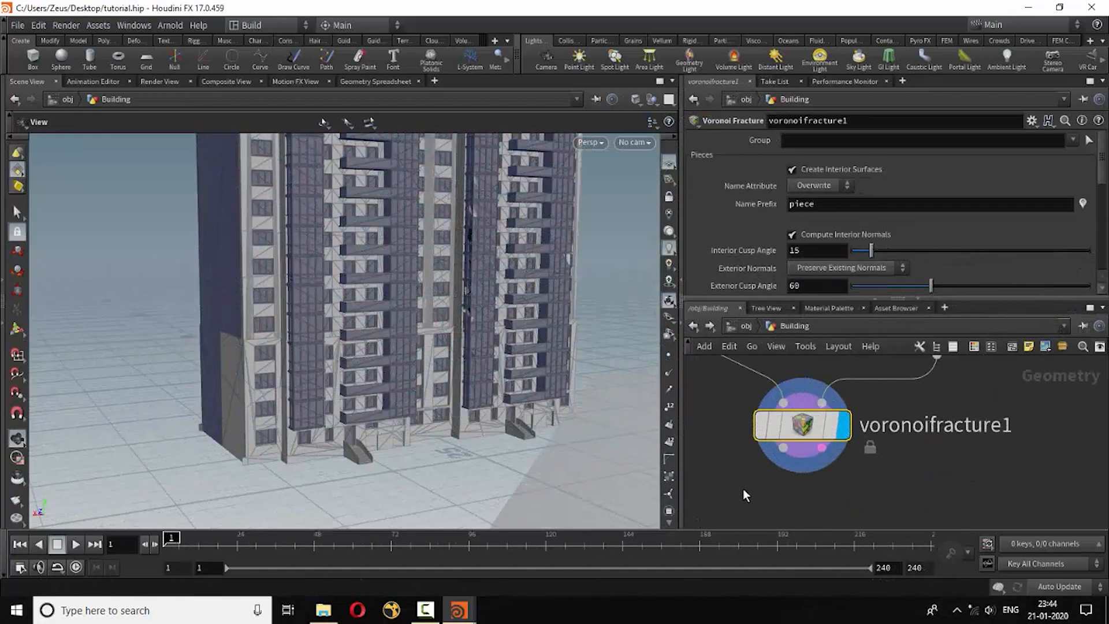
- Return to the object level and save the scene file
{"action": "scroll", "coordinate": [743, 489], "scroll_direction": "down", "scroll_amount": 2}
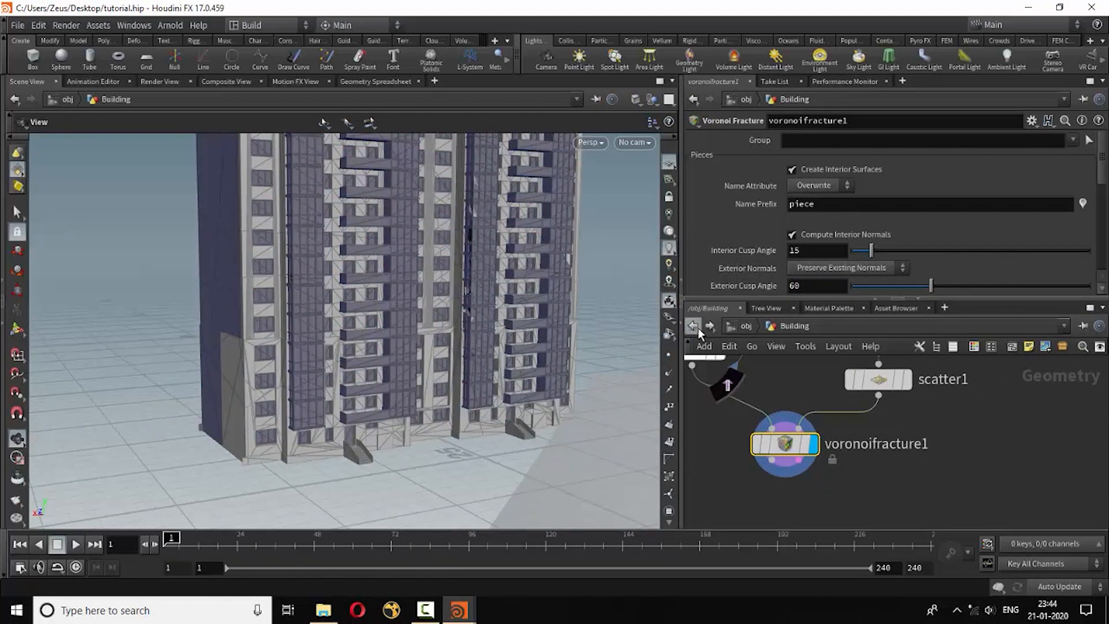
{"action": "left_click", "coordinate": [695, 326]}
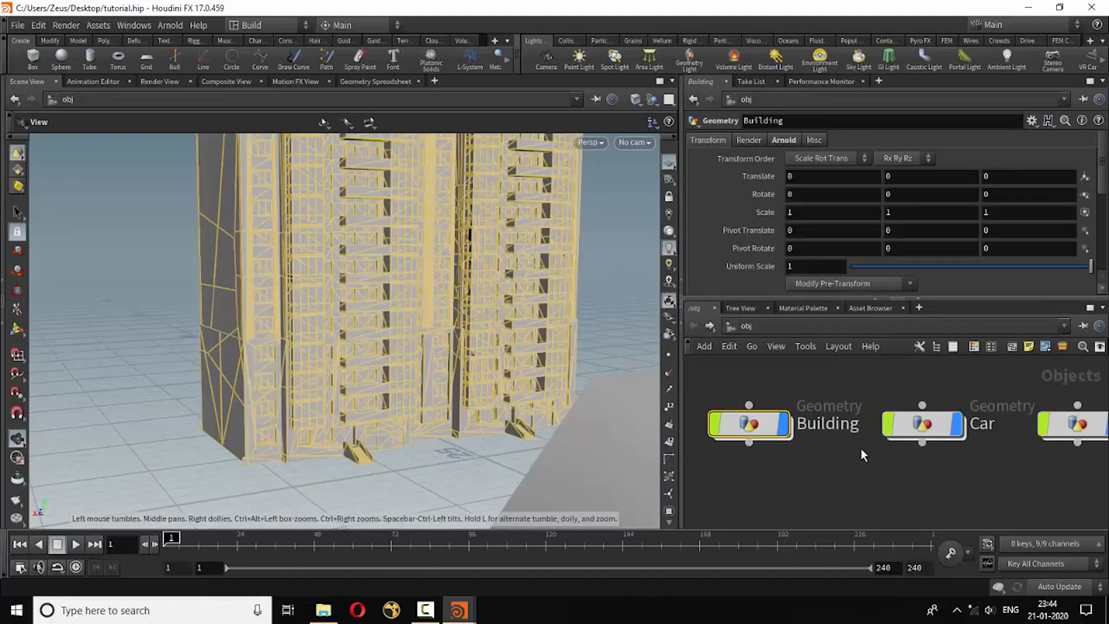
{"action": "left_click", "coordinate": [17, 25]}
{"action": "left_click", "coordinate": [32, 87]}
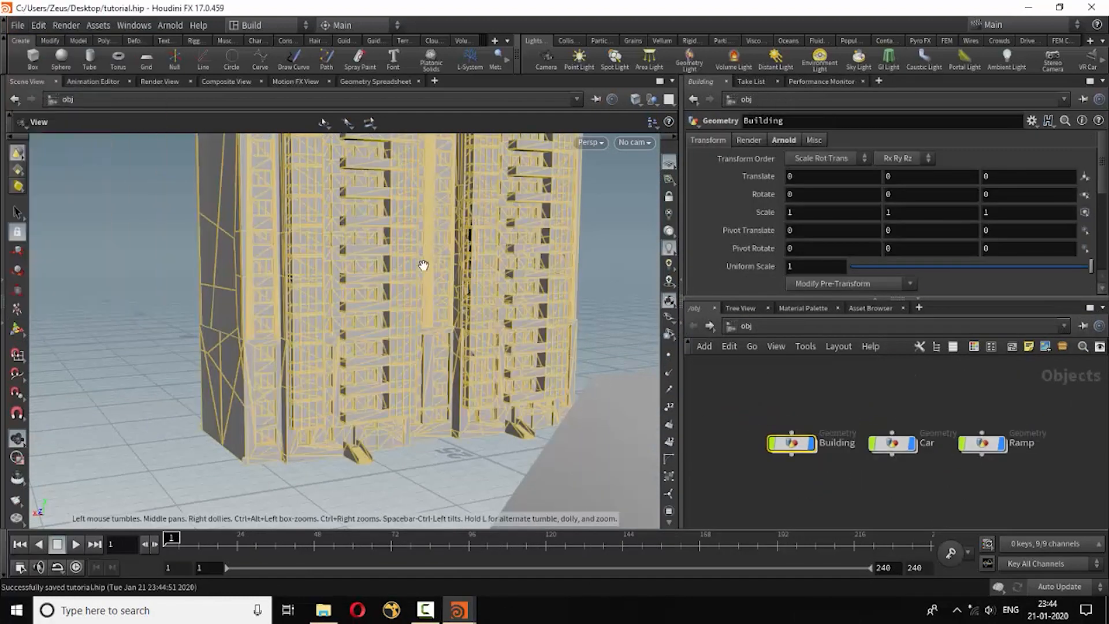
- Turn the Building into an RBD Fractured Object of the RBD Packed Object type
{"action": "scroll", "coordinate": [832, 445], "scroll_direction": "up", "scroll_amount": 2}
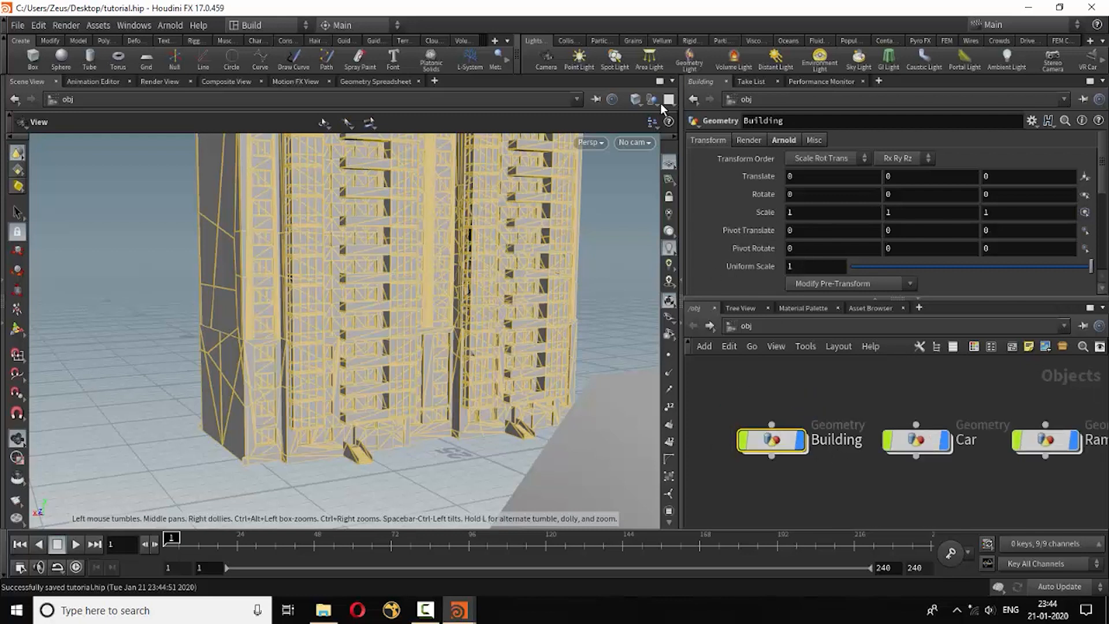
{"action": "left_click", "coordinate": [689, 40]}
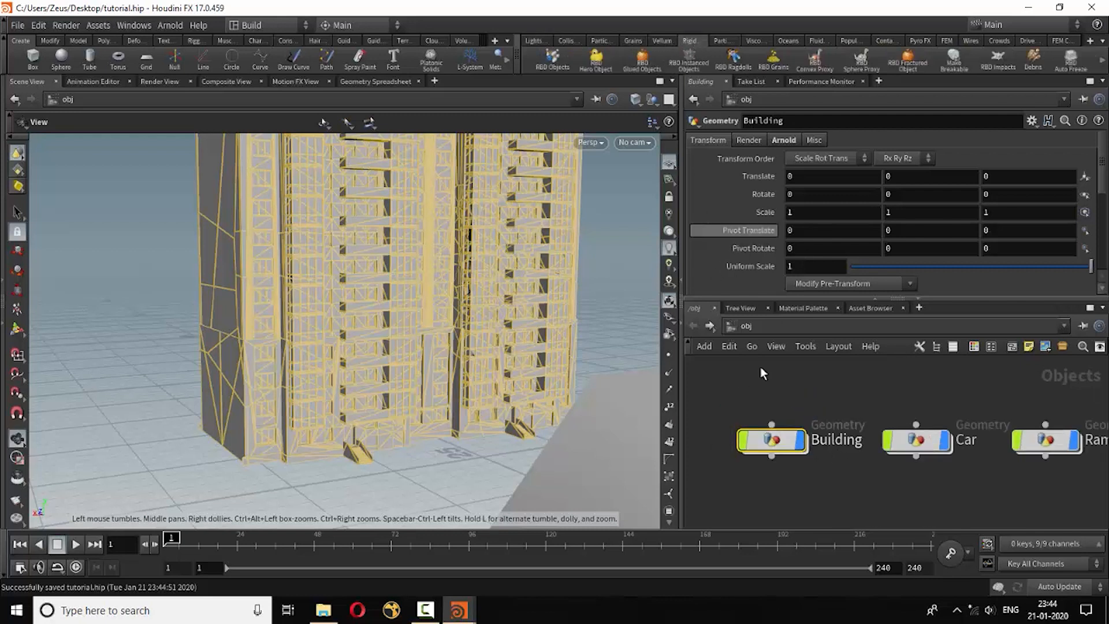
{"action": "left_click", "coordinate": [813, 473]}
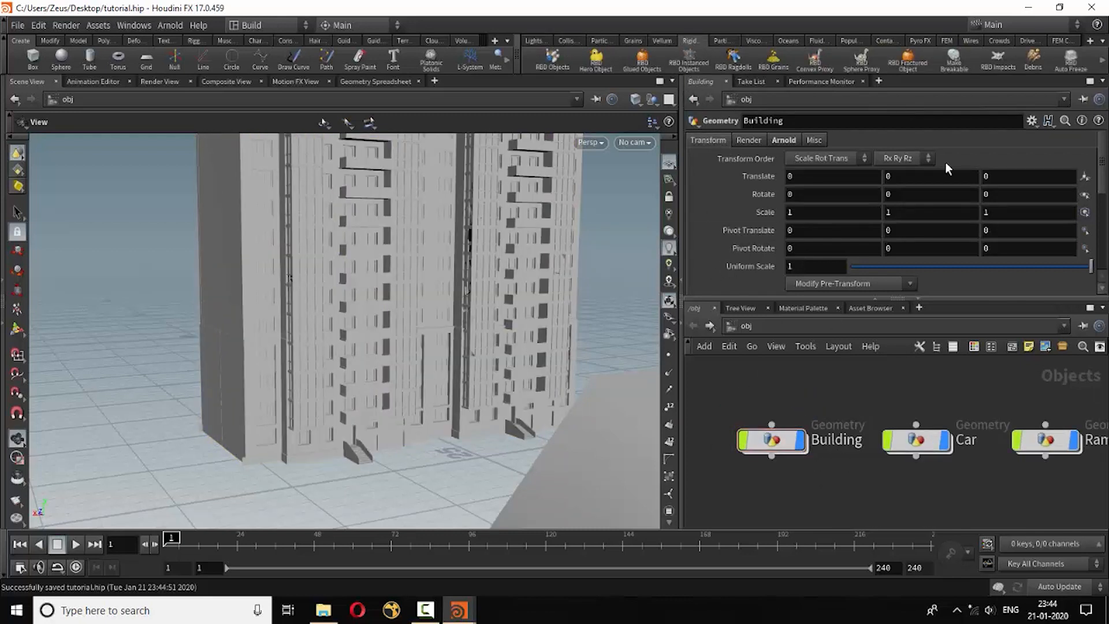
{"action": "left_click", "coordinate": [906, 63]}
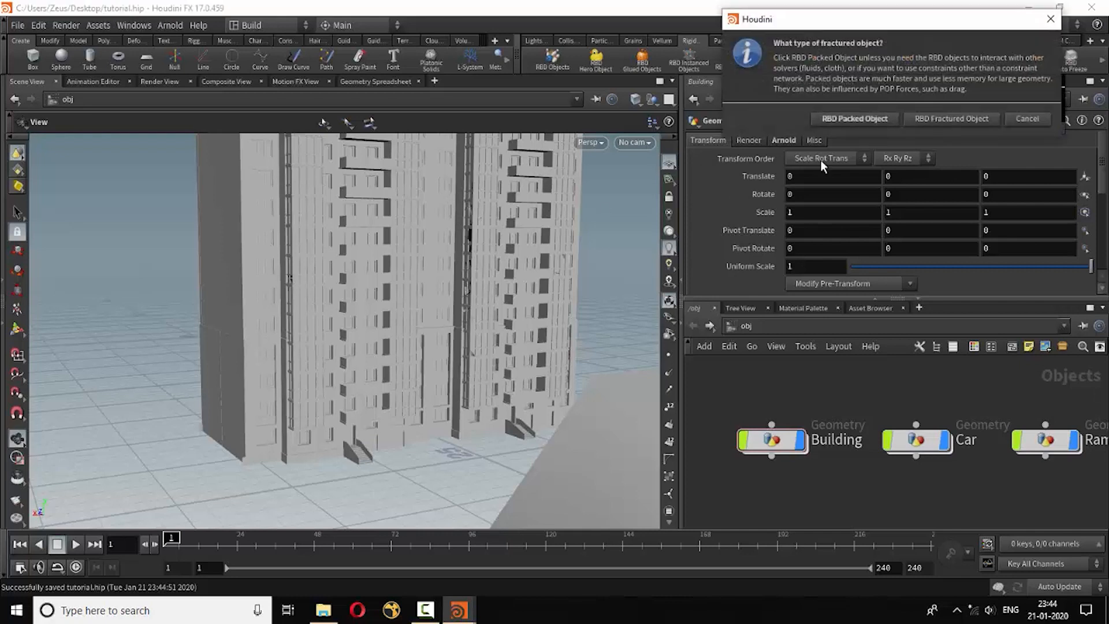
{"action": "left_click", "coordinate": [855, 118]}
{"action": "left_click", "coordinate": [513, 229]}
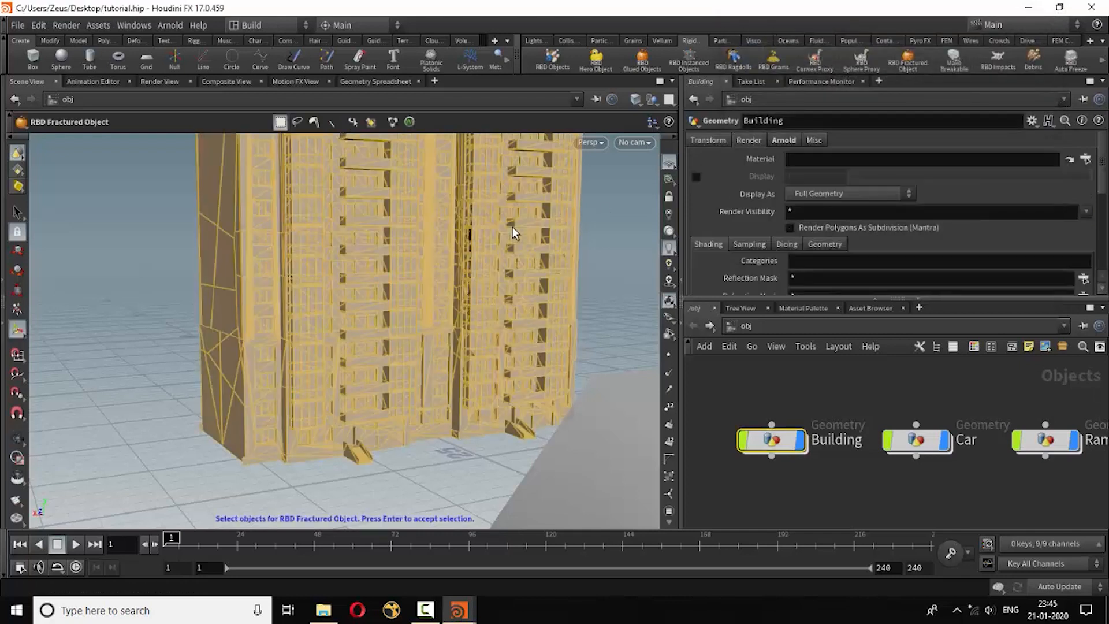
{"action": "key", "text": "Return"}
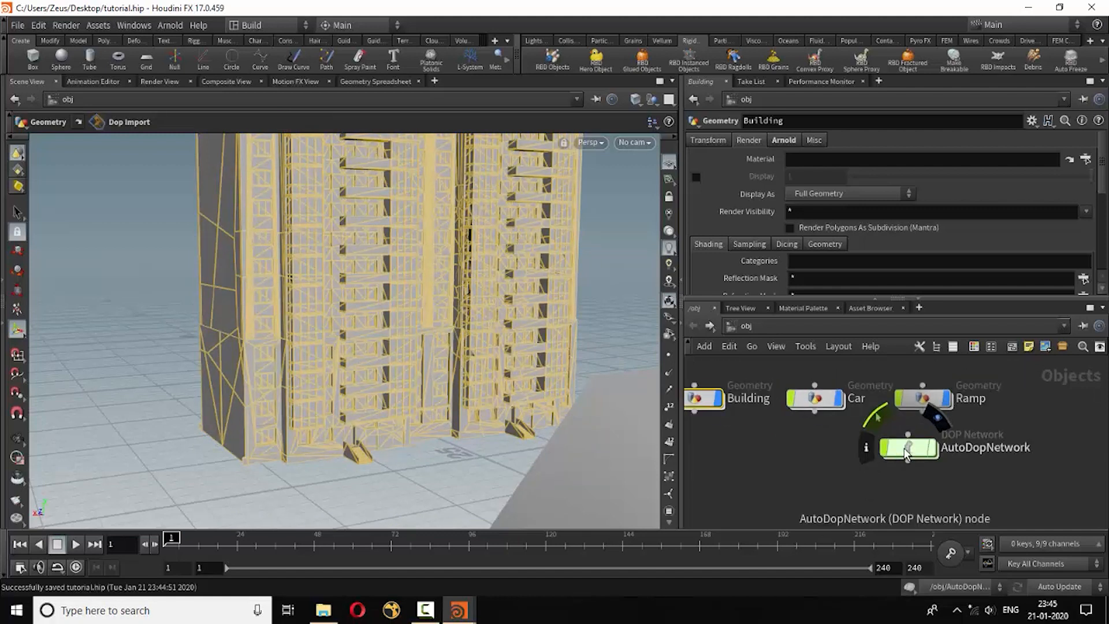
- Place the AutoDopNetwork node below the Building node and go inside it
{"action": "left_click_drag", "start_coordinate": [916, 447], "coordinate": [713, 474]}
{"action": "middle_click_drag", "start_coordinate": [936, 458], "coordinate": [981, 448]}
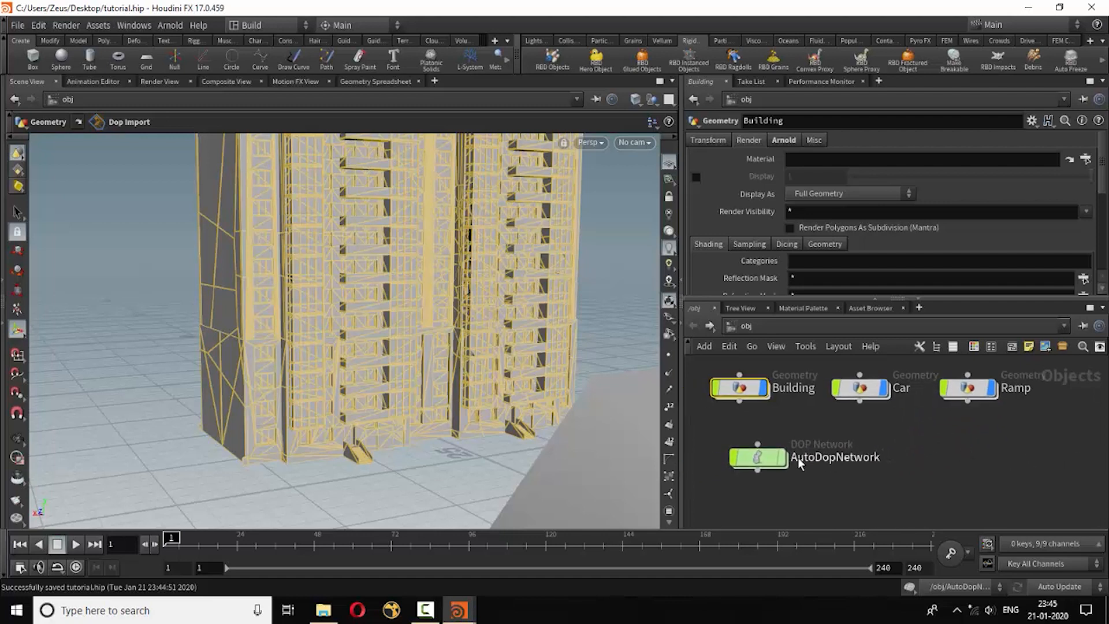
{"action": "left_click_drag", "start_coordinate": [757, 464], "coordinate": [745, 465]}
{"action": "double_click", "coordinate": [746, 462]}
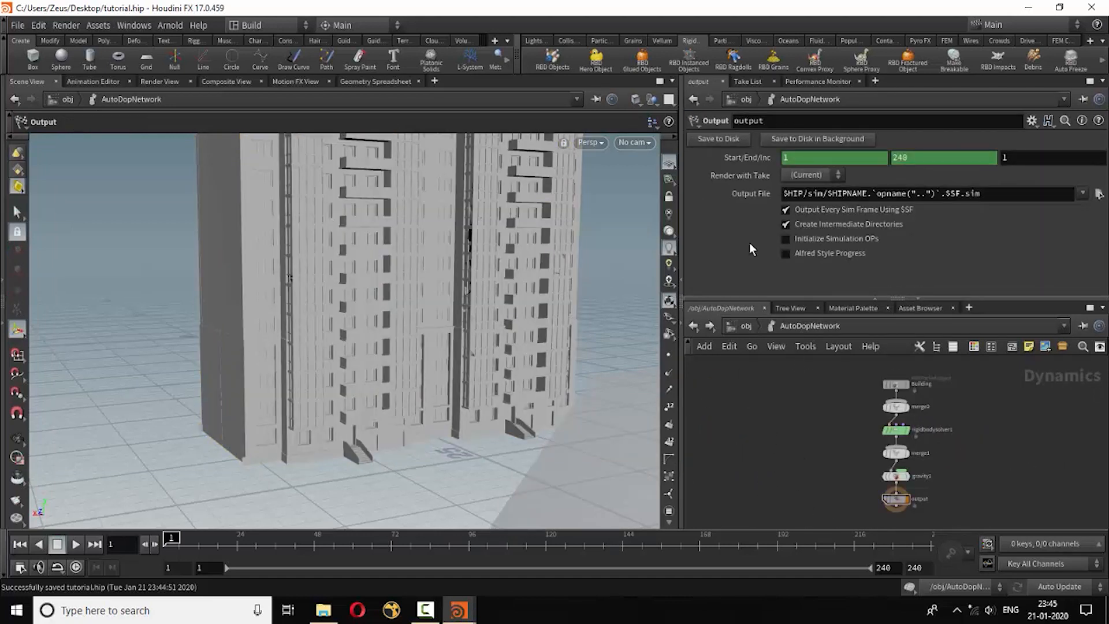
- Add a Ground Plane collision object to the simulation
{"action": "left_click", "coordinate": [566, 40]}
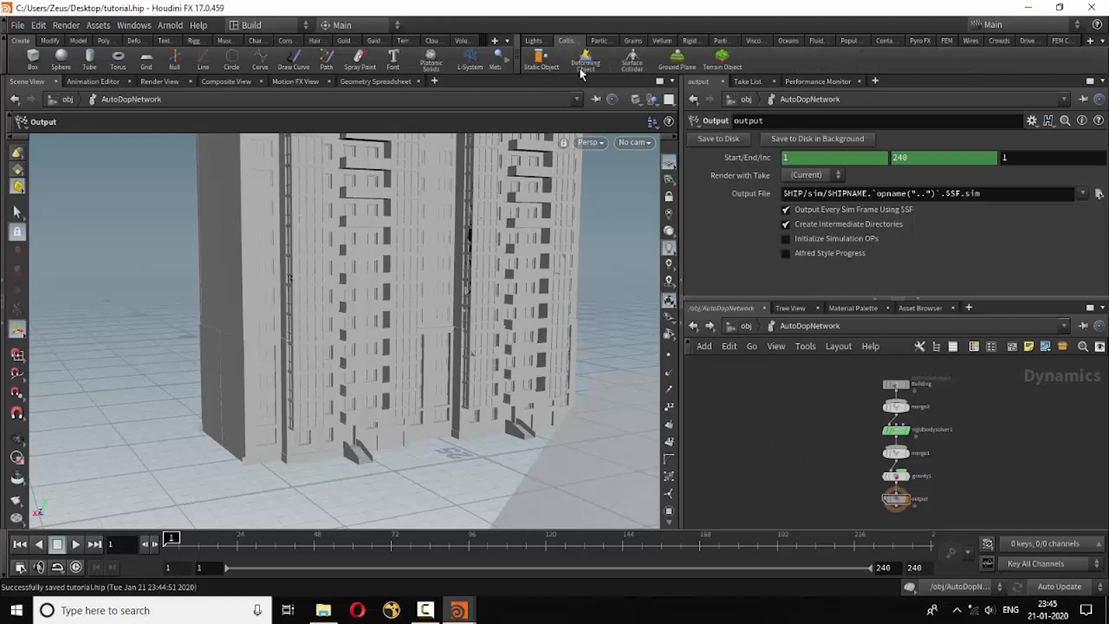
{"action": "left_click", "coordinate": [677, 58]}
{"action": "scroll", "coordinate": [861, 490], "scroll_direction": "down", "scroll_amount": 4}
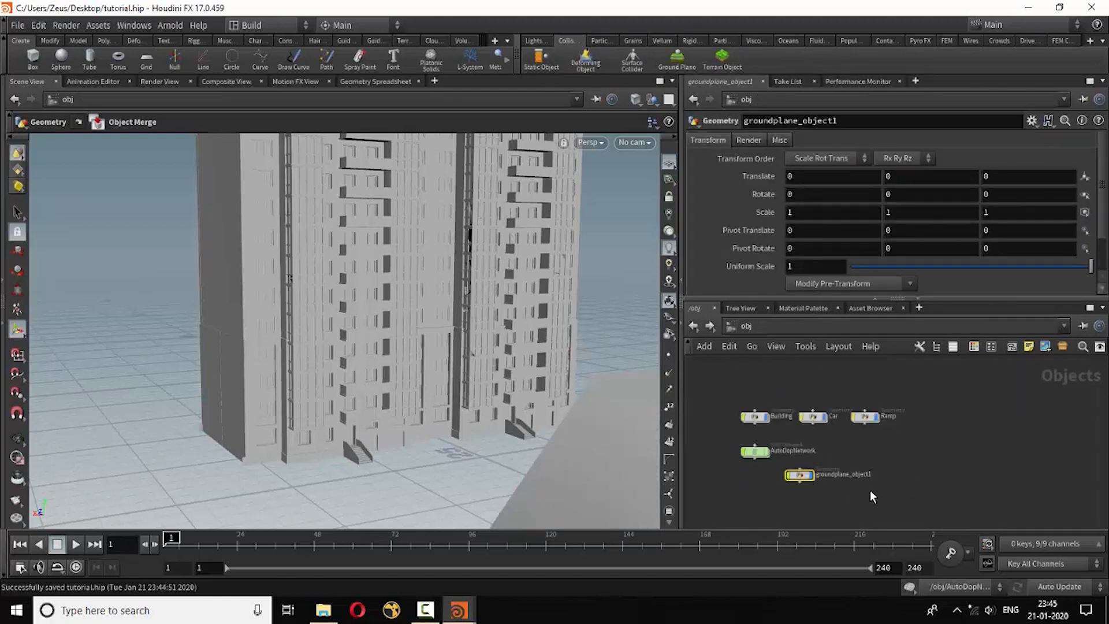
{"action": "scroll", "coordinate": [849, 490], "scroll_direction": "up", "scroll_amount": 4}
{"action": "scroll", "coordinate": [950, 448], "scroll_direction": "down", "scroll_amount": 5}
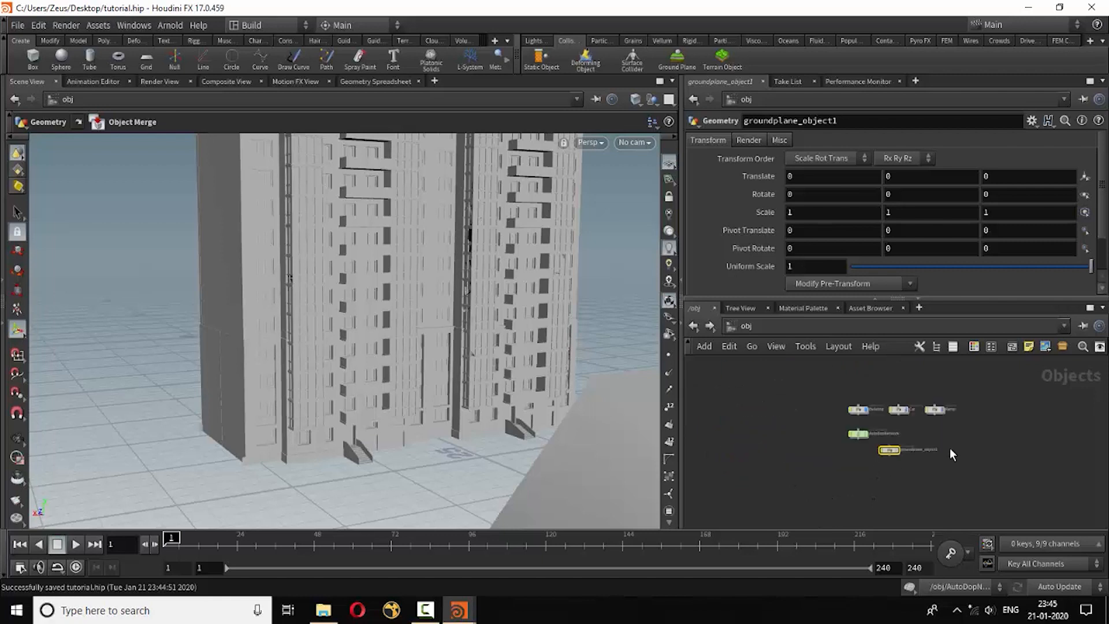
{"action": "scroll", "coordinate": [859, 433], "scroll_direction": "up", "scroll_amount": 4}
- Go inside AutoDopNetwork and lay out all of its nodes automatically
{"action": "double_click", "coordinate": [859, 434]}
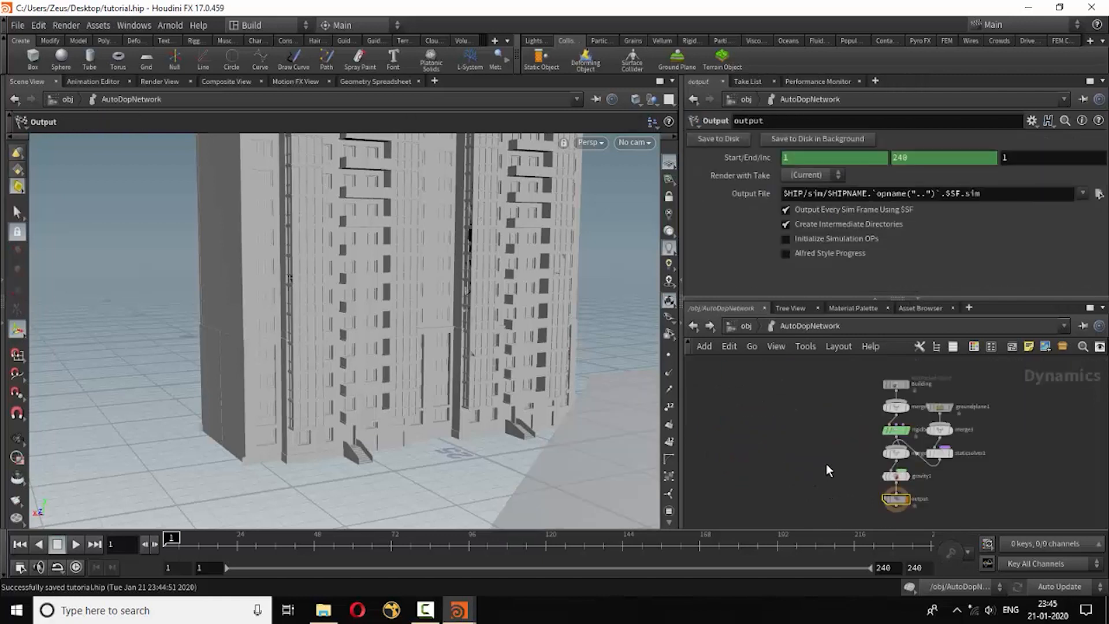
{"action": "key", "text": "l"}
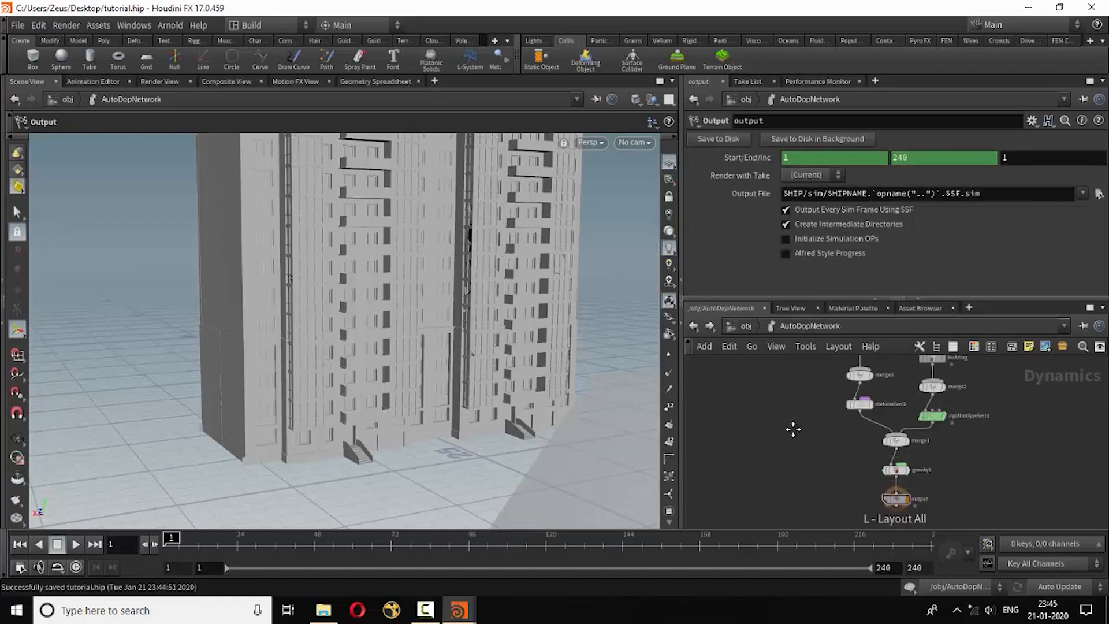
{"action": "scroll", "coordinate": [897, 413], "scroll_direction": "up", "scroll_amount": 5}
- Show the Bullet Data parameters of the Building RBD Packed Object
{"action": "left_click", "coordinate": [908, 436]}
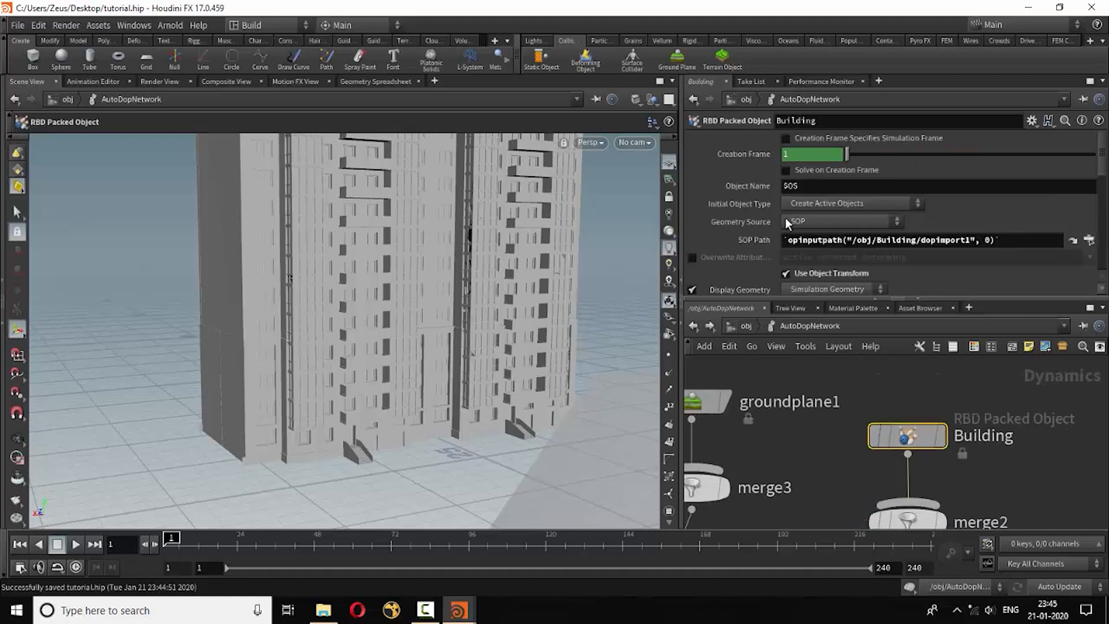
{"action": "scroll", "coordinate": [766, 226], "scroll_direction": "down", "scroll_amount": 3}
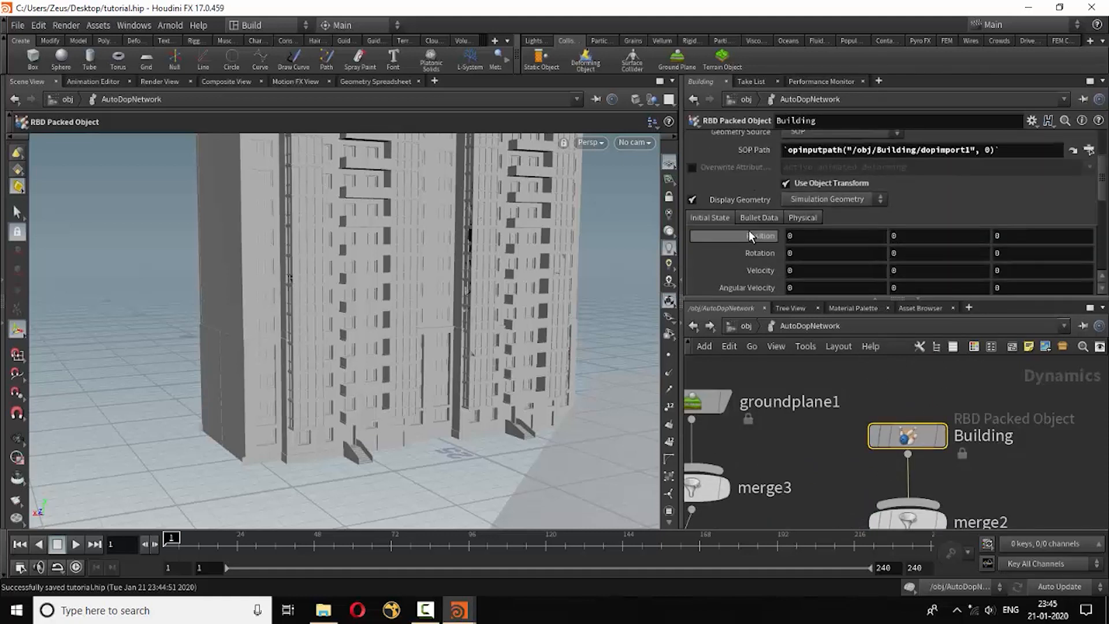
{"action": "left_click", "coordinate": [765, 217]}
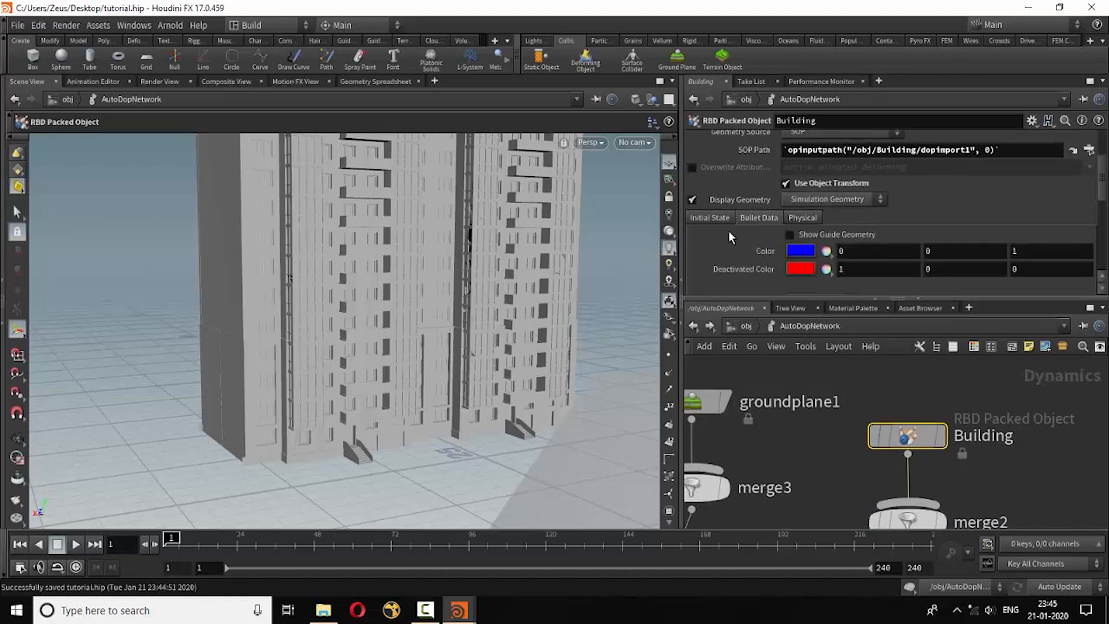
- Set the Geometry Representation of the Building RBD packed object to Concave
{"action": "scroll", "coordinate": [729, 230], "scroll_direction": "down", "scroll_amount": 2}
{"action": "left_click", "coordinate": [802, 211]}
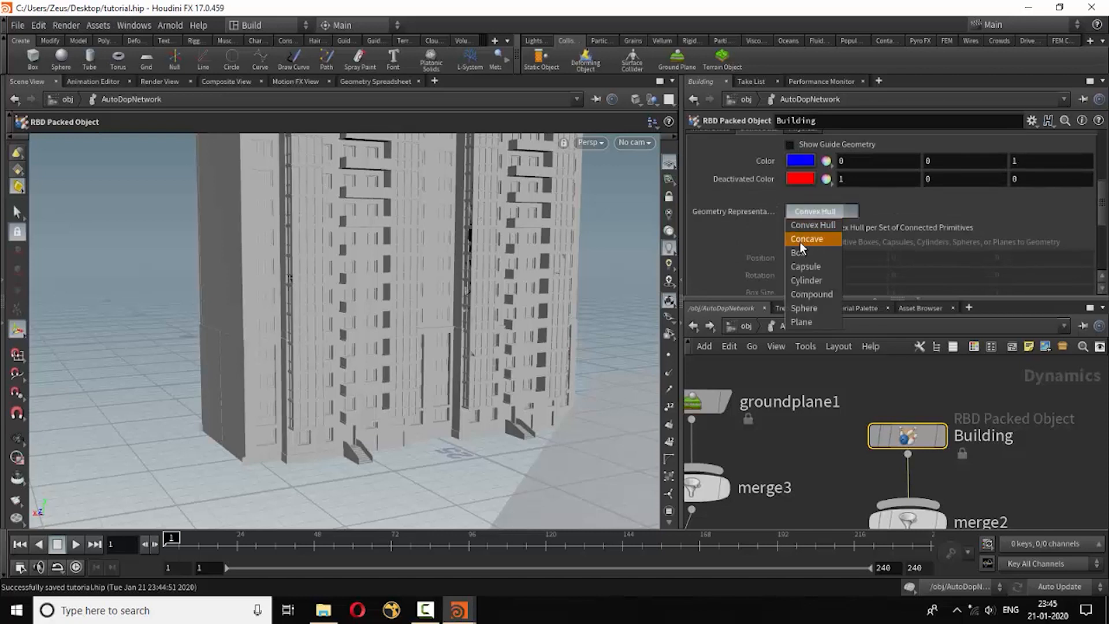
{"action": "left_click", "coordinate": [800, 241]}
{"action": "middle_click_drag", "start_coordinate": [818, 450], "coordinate": [827, 399]}
{"action": "scroll", "coordinate": [788, 424], "scroll_direction": "down", "scroll_amount": 5}
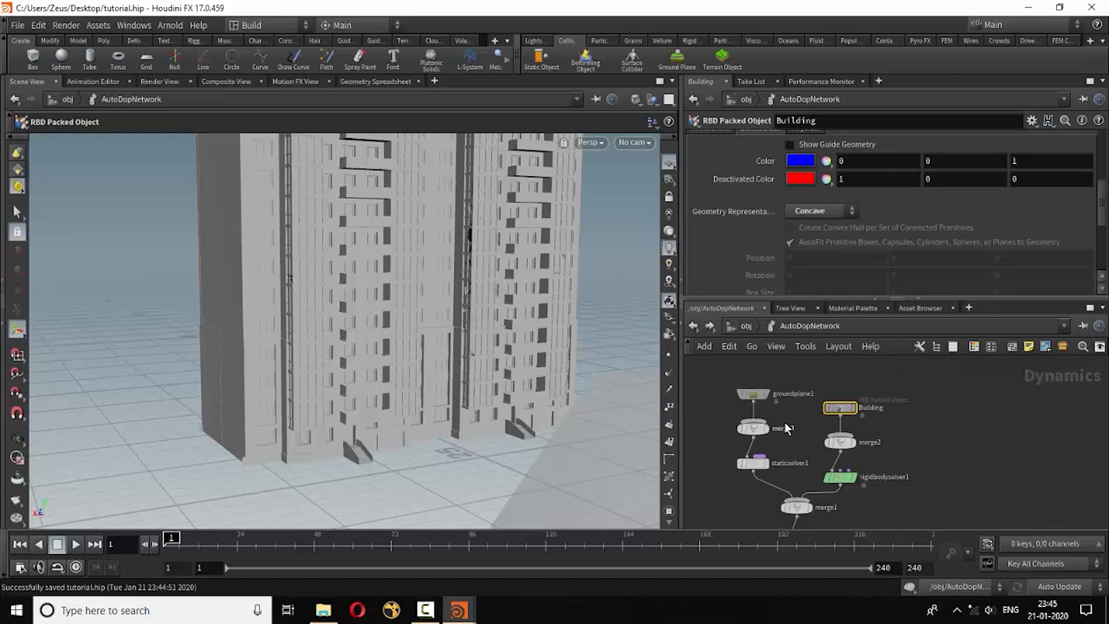
{"action": "scroll", "coordinate": [788, 427], "scroll_direction": "up", "scroll_amount": 3}
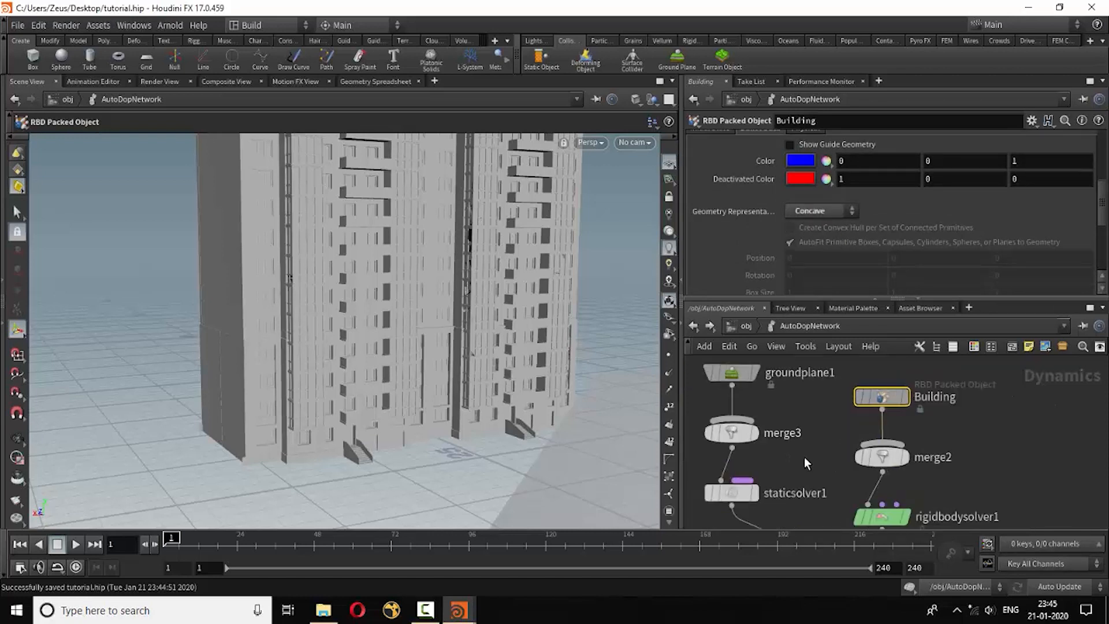
- Play the building simulation from frame 1 and stop it at frame 8
{"action": "left_click", "coordinate": [76, 545]}
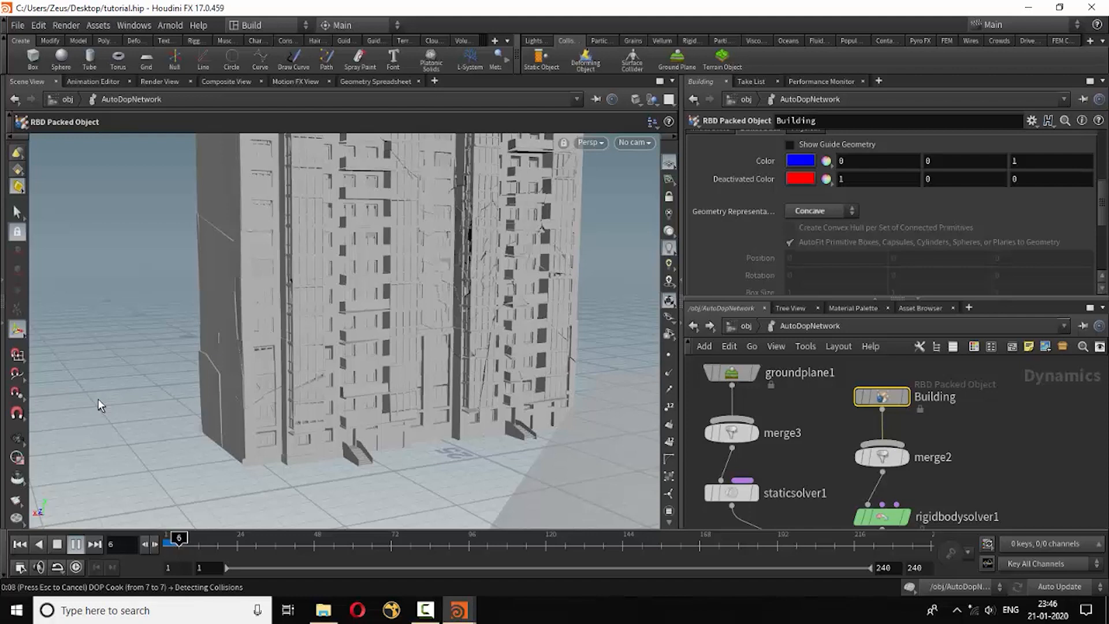
{"action": "key", "text": "Escape"}
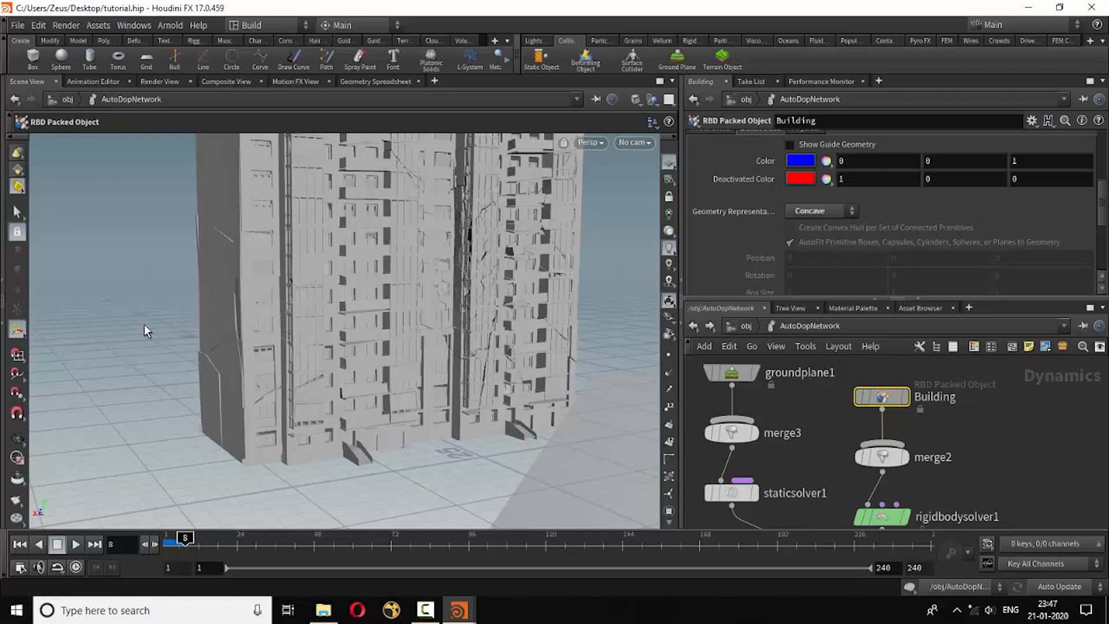
{"action": "key", "text": "Escape"}
- Examine the cracks between the building's fractured pieces at frame 8, up close and from several angles
{"action": "left_click_drag", "start_coordinate": [185, 341], "coordinate": [308, 468]}
{"action": "right_click_drag", "start_coordinate": [308, 468], "coordinate": [600, 291]}
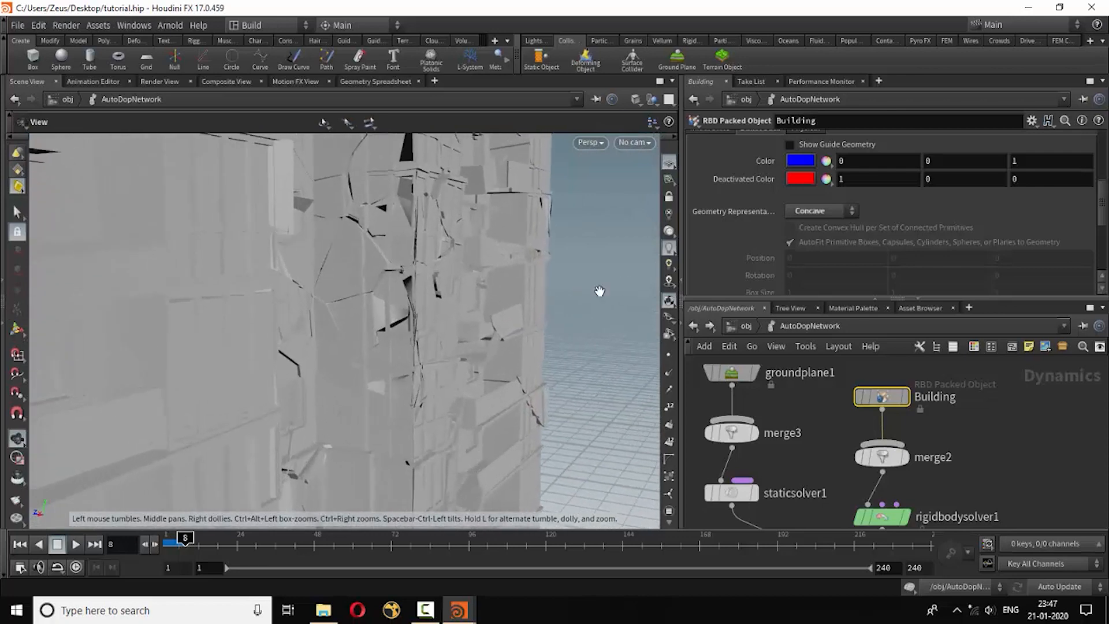
{"action": "left_click_drag", "start_coordinate": [437, 344], "coordinate": [409, 347]}
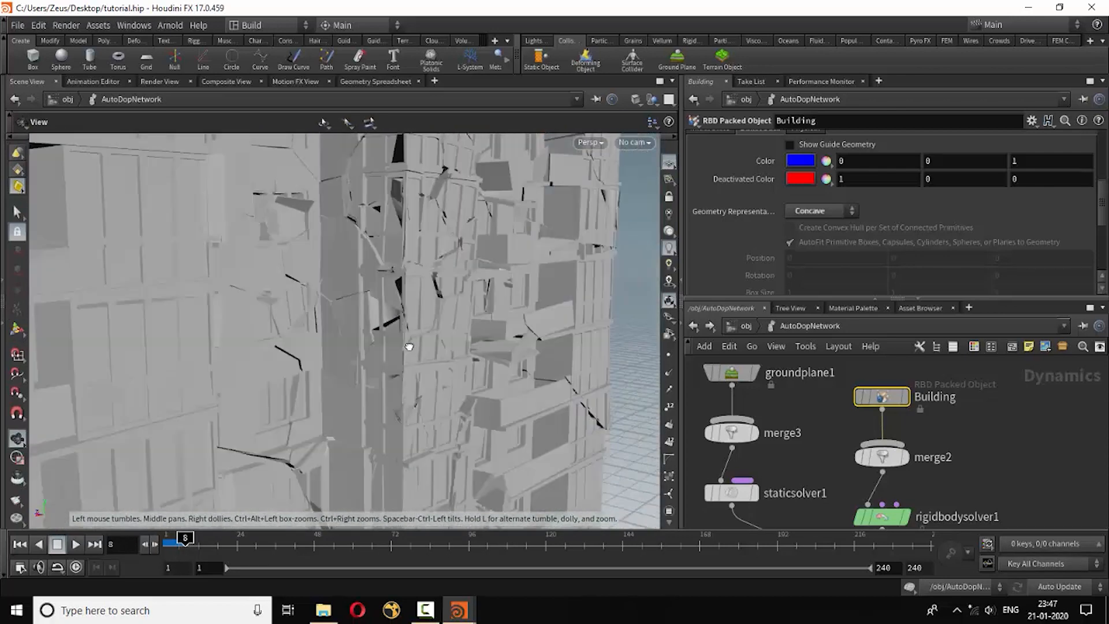
{"action": "right_click_drag", "start_coordinate": [409, 347], "coordinate": [194, 407]}
{"action": "right_click_drag", "start_coordinate": [399, 395], "coordinate": [397, 416]}
{"action": "left_click_drag", "start_coordinate": [397, 416], "coordinate": [555, 218]}
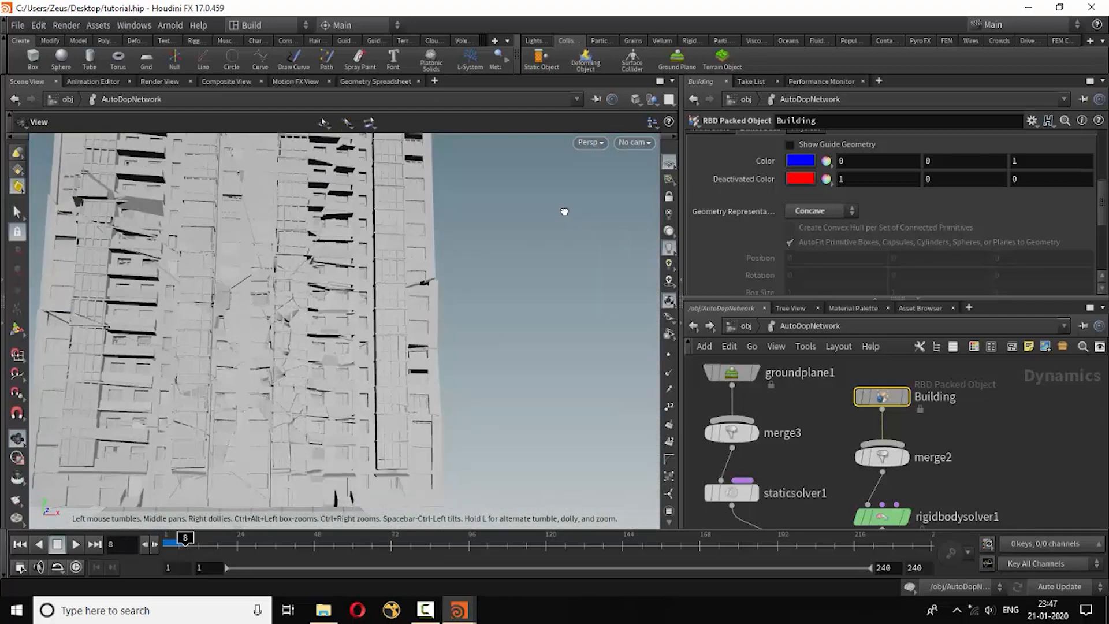
{"action": "right_click_drag", "start_coordinate": [555, 218], "coordinate": [303, 240]}
{"action": "middle_click_drag", "start_coordinate": [380, 347], "coordinate": [302, 257]}
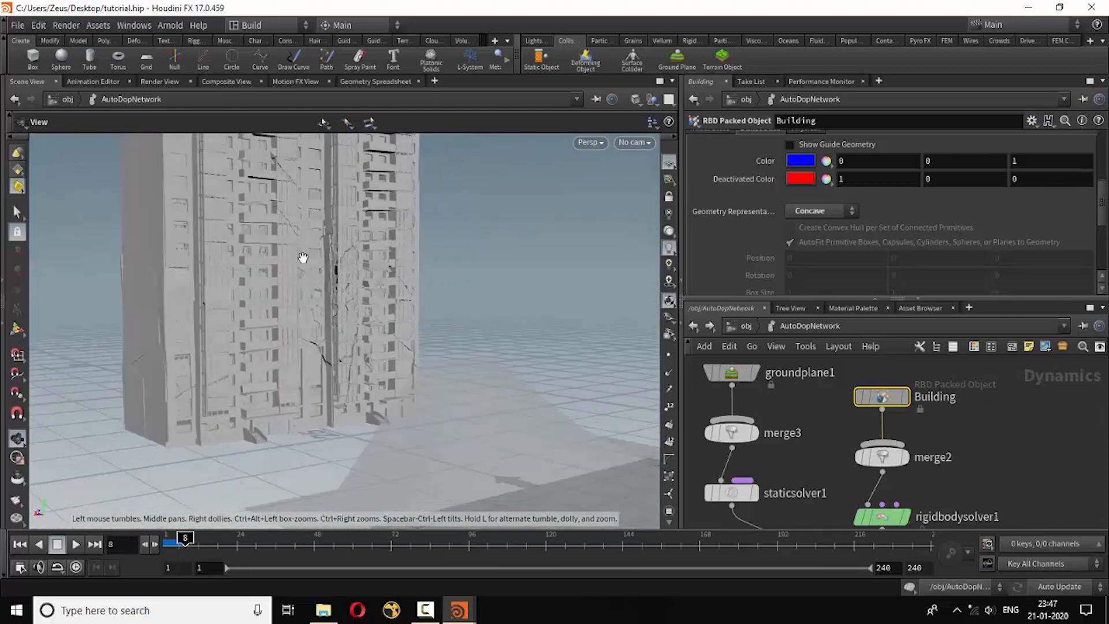
{"action": "left_click_drag", "start_coordinate": [303, 257], "coordinate": [250, 334]}
- Return to frame 1 and bind the building's fractured pieces at object level with the Glue Adjacent rigid body tool
{"action": "left_click_drag", "start_coordinate": [185, 538], "coordinate": [152, 542]}
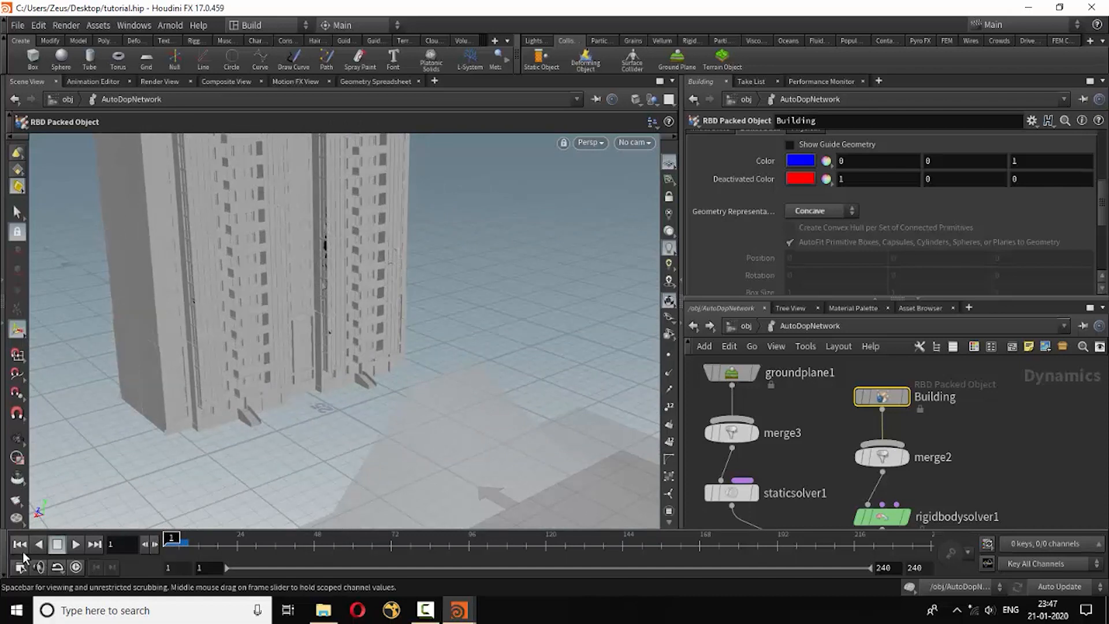
{"action": "scroll", "coordinate": [890, 451], "scroll_direction": "down", "scroll_amount": 3}
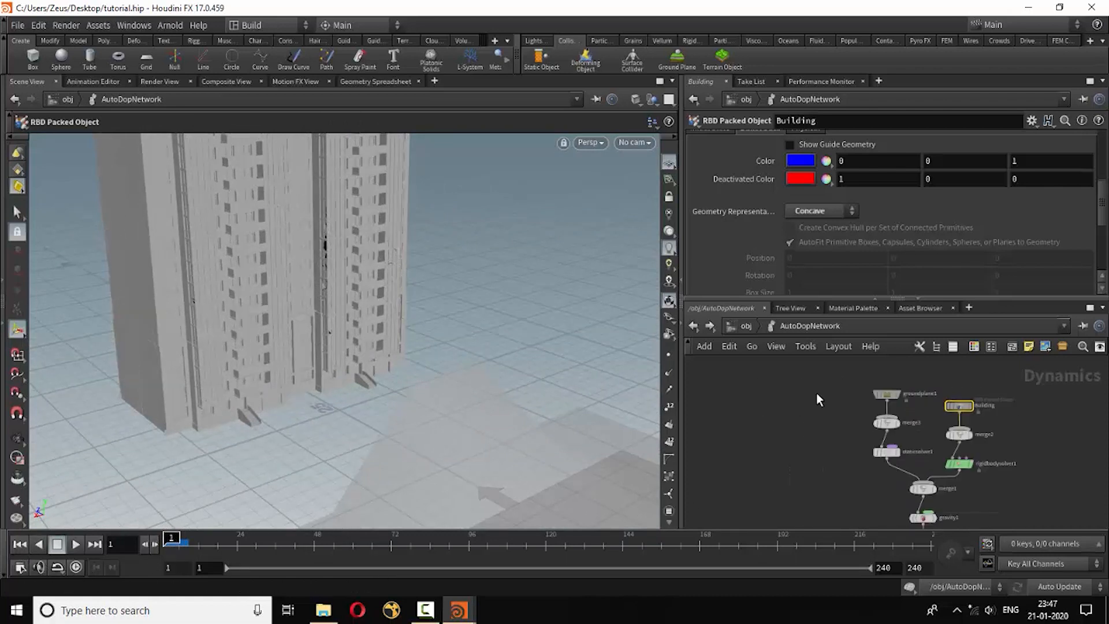
{"action": "left_click", "coordinate": [693, 327]}
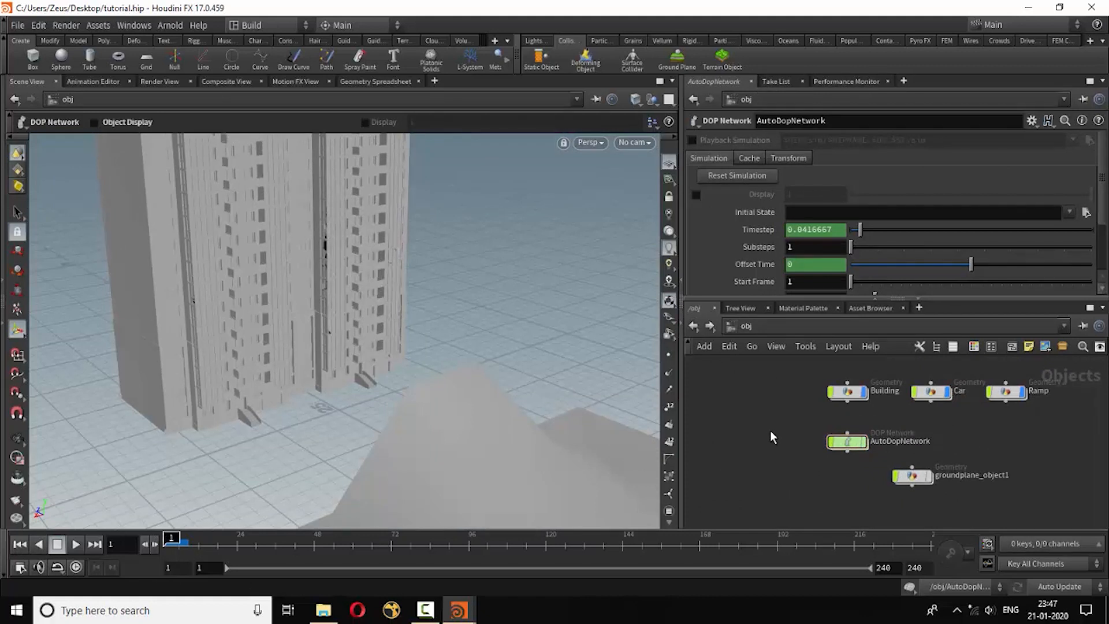
{"action": "left_click", "coordinate": [690, 40]}
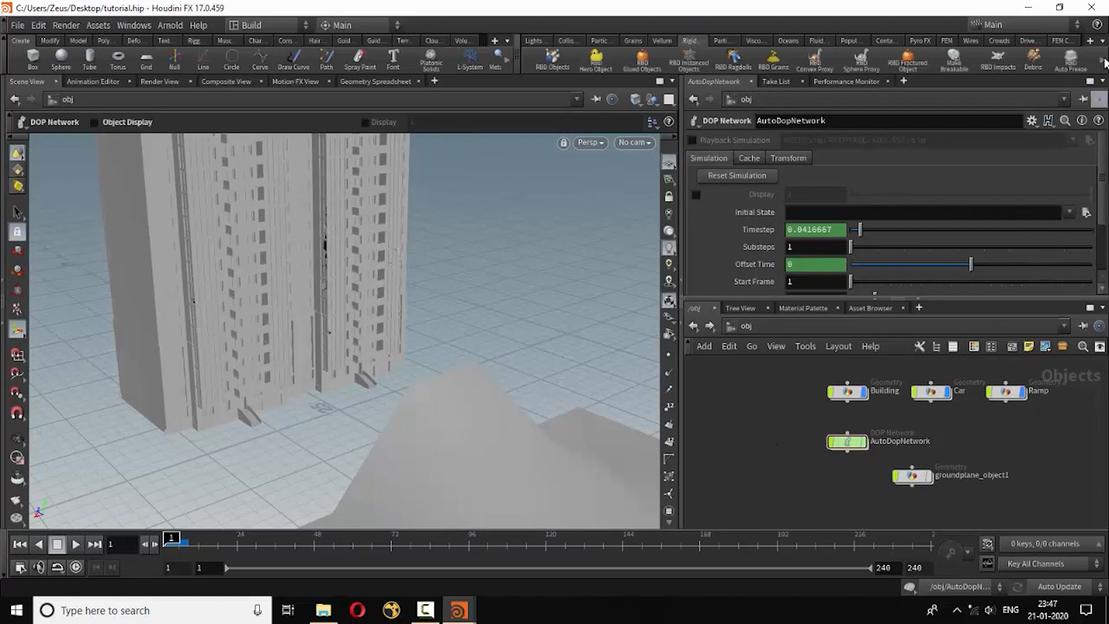
{"action": "left_click", "coordinate": [1102, 62]}
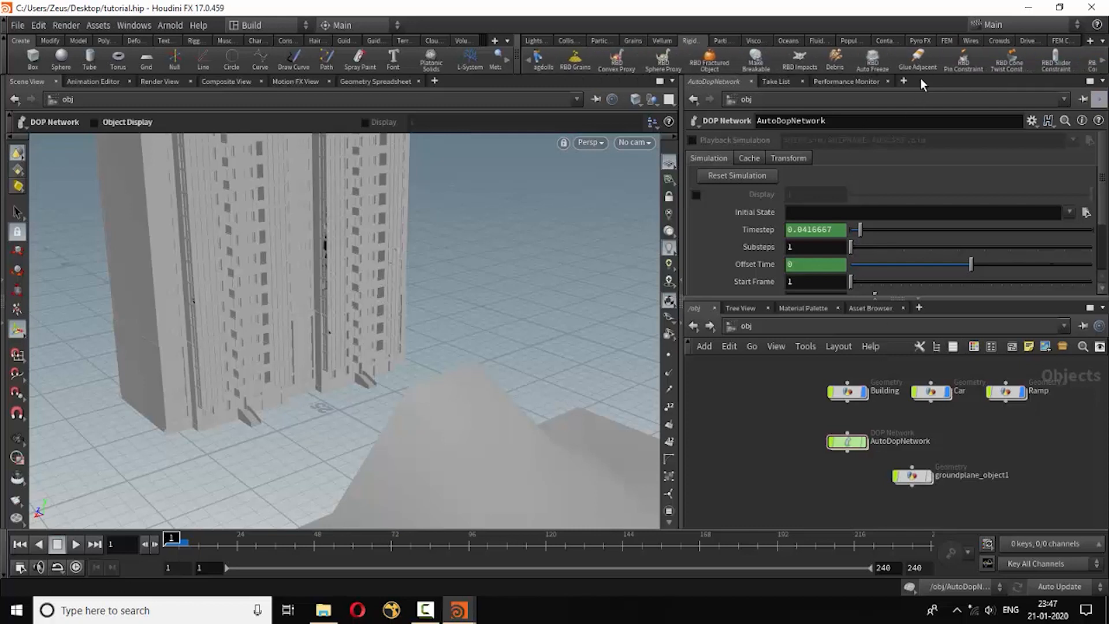
{"action": "left_click", "coordinate": [919, 58]}
{"action": "left_click", "coordinate": [335, 242]}
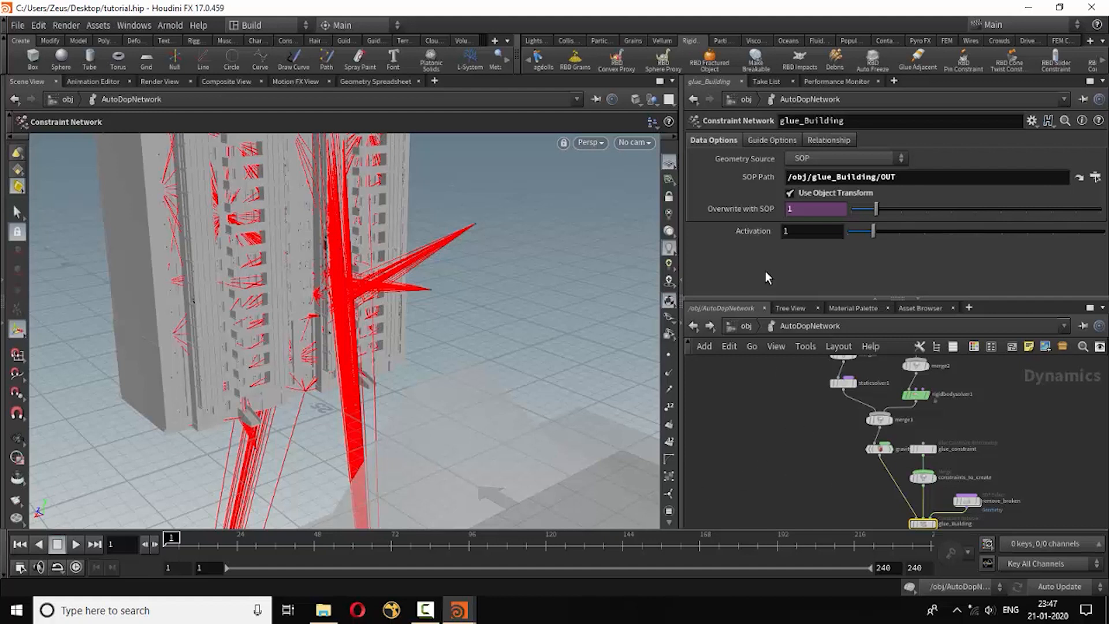
- Turn off Show Guide Geometry for the glue_Building constraint network
{"action": "left_click", "coordinate": [770, 141]}
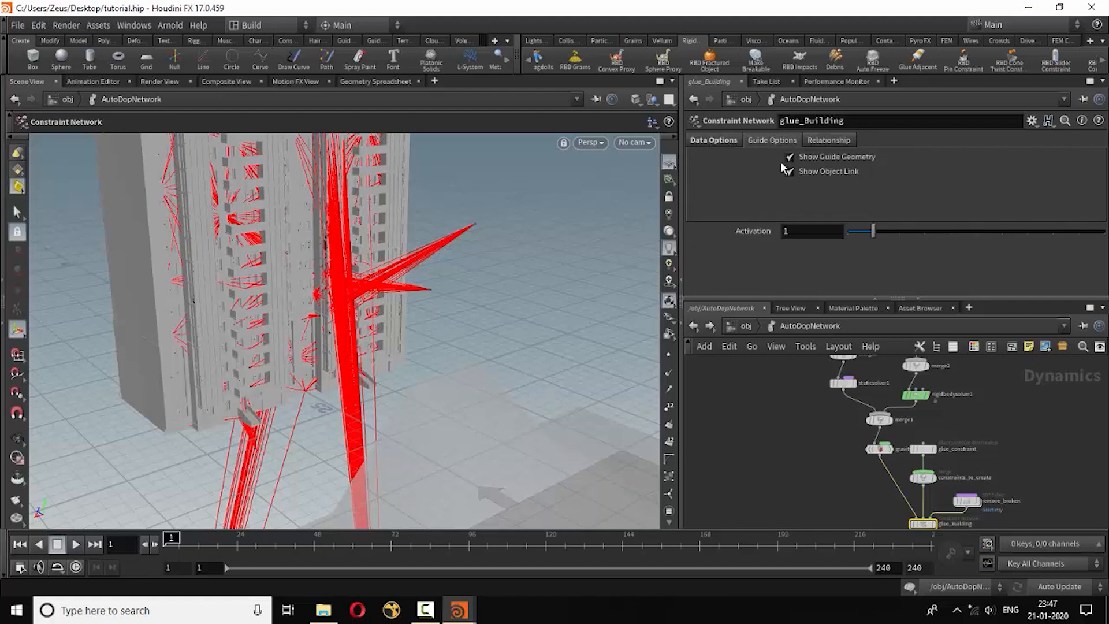
{"action": "left_click", "coordinate": [789, 157]}
{"action": "left_click", "coordinate": [715, 141]}
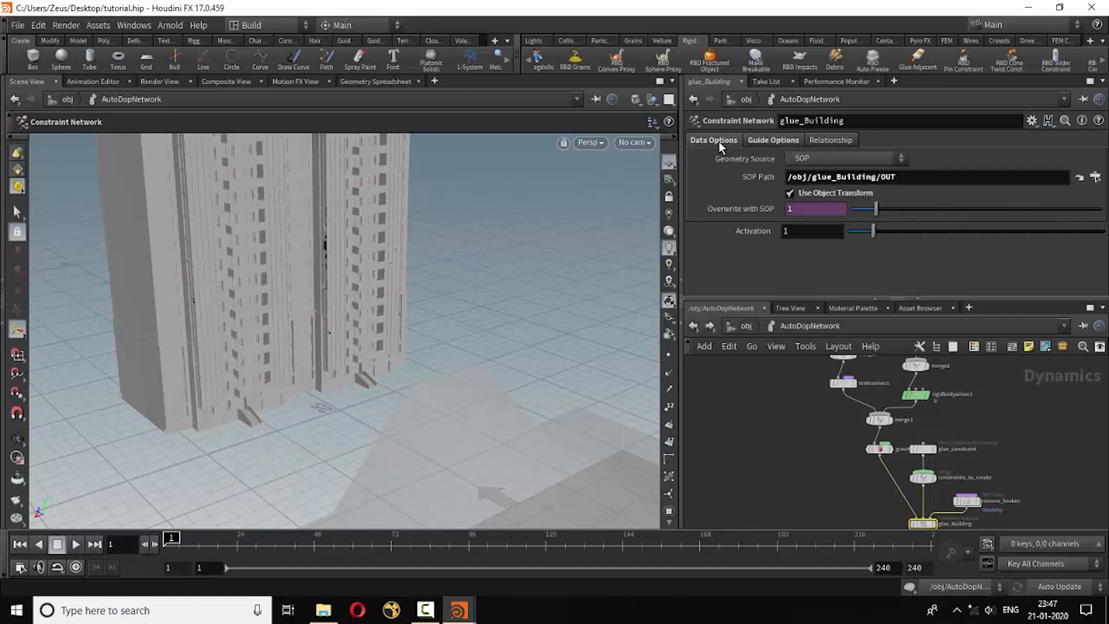
- Set the Strength of the glue_constraint node to 50000
{"action": "scroll", "coordinate": [972, 470], "scroll_direction": "up", "scroll_amount": 4}
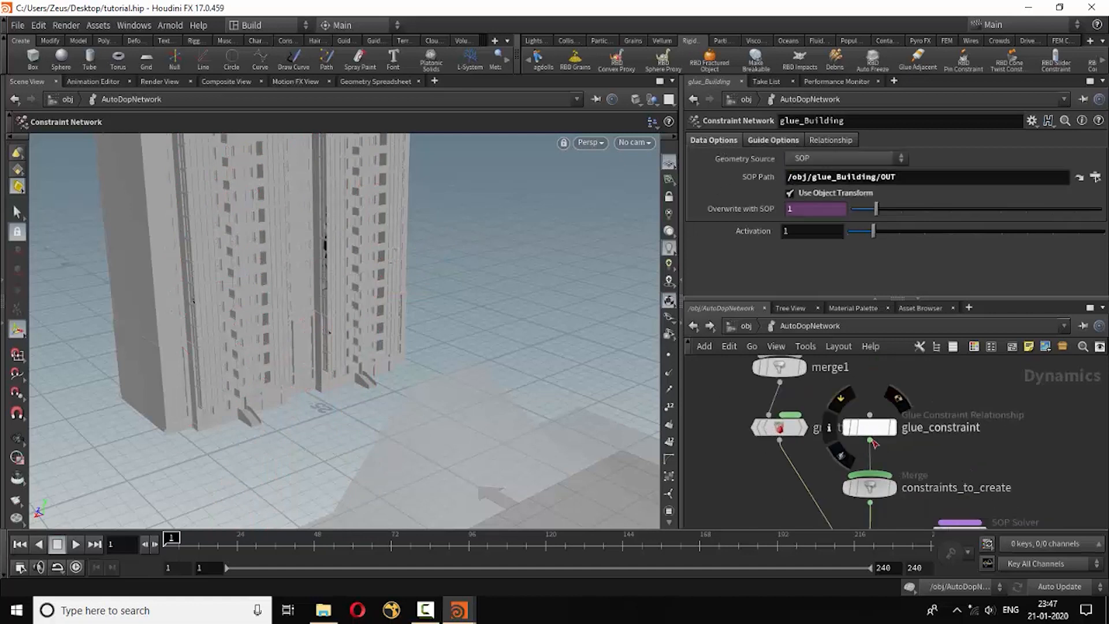
{"action": "left_click", "coordinate": [875, 434]}
{"action": "left_click", "coordinate": [866, 160]}
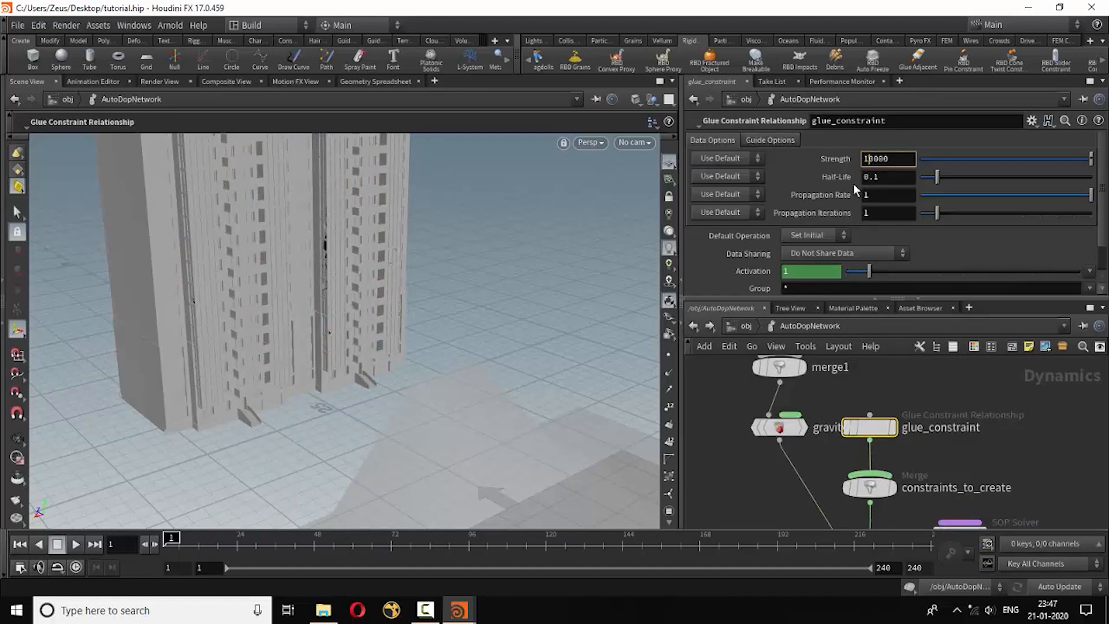
{"action": "key", "text": "BackSpace"}
{"action": "type", "text": "5"}
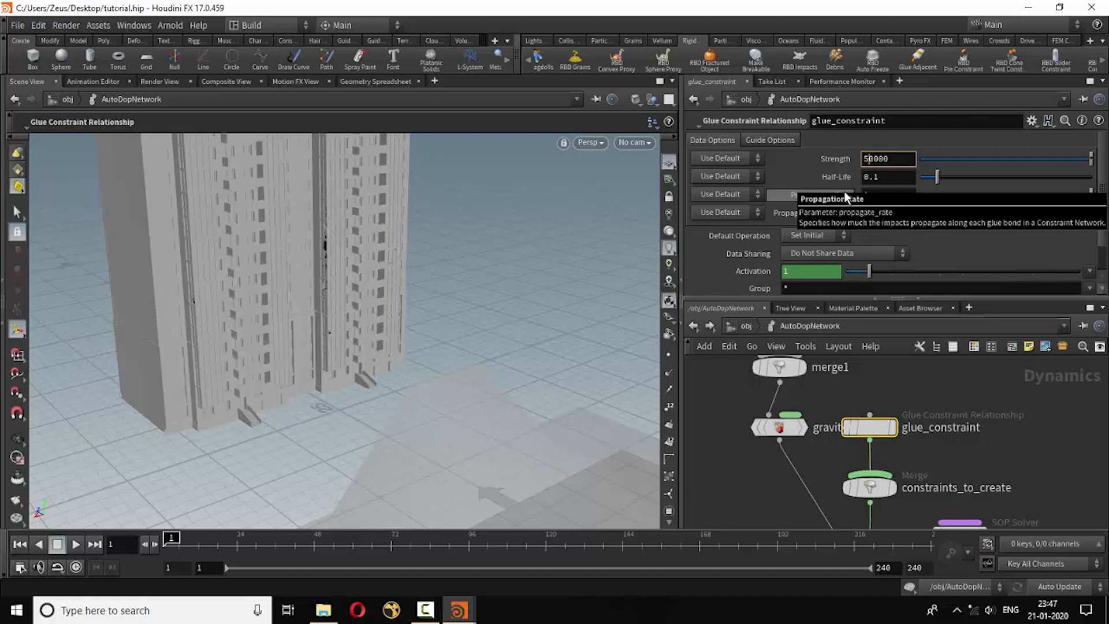
{"action": "key", "text": "Return"}
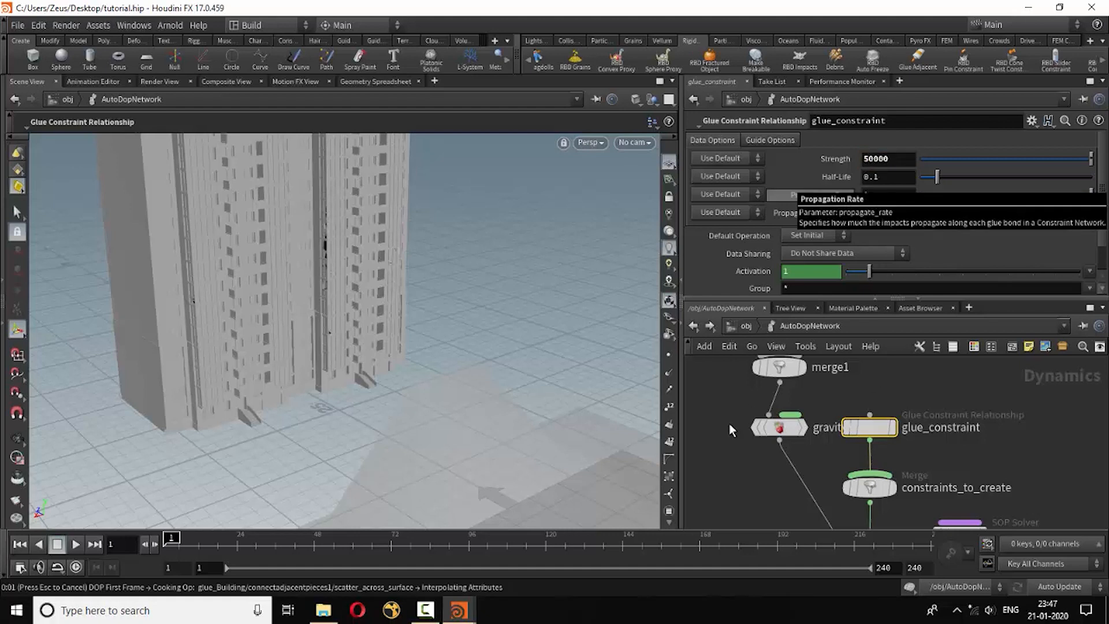
- Play the glued building simulation, stop it and scrub to frame 17 to check that the pieces hold together
{"action": "scroll", "coordinate": [720, 444], "scroll_direction": "down", "scroll_amount": 2}
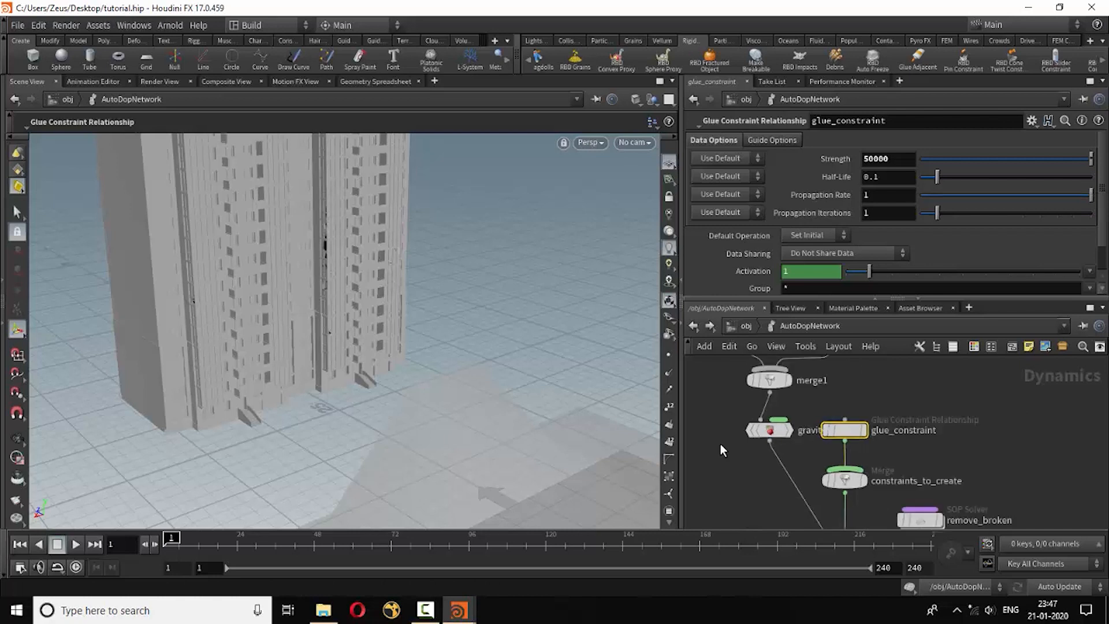
{"action": "scroll", "coordinate": [720, 443], "scroll_direction": "down", "scroll_amount": 2}
{"action": "scroll", "coordinate": [751, 468], "scroll_direction": "up", "scroll_amount": 1}
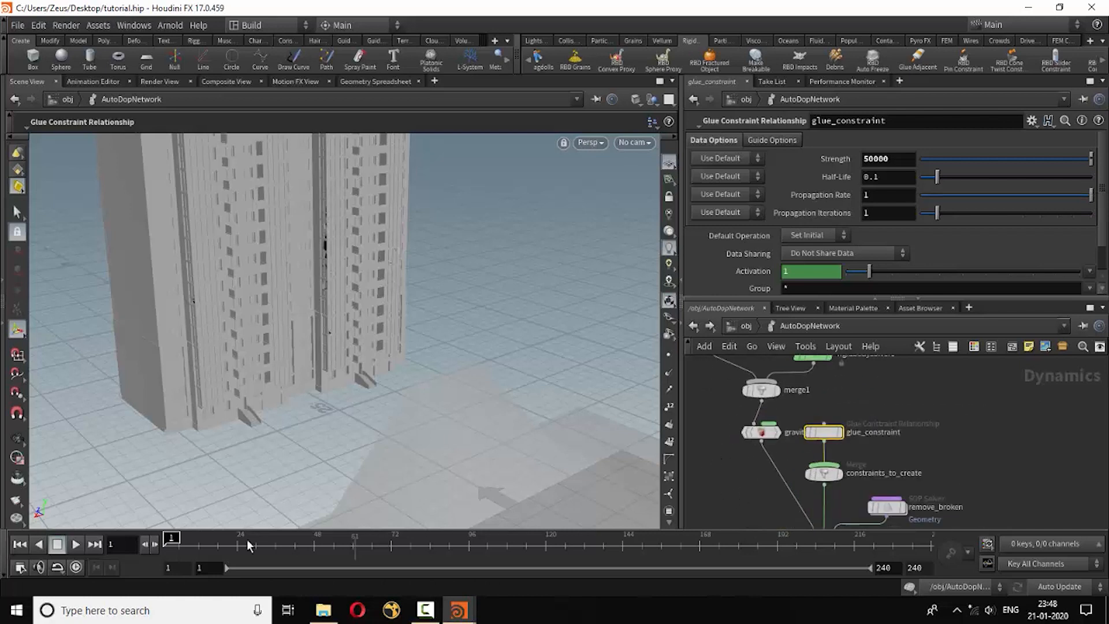
{"action": "left_click", "coordinate": [78, 543]}
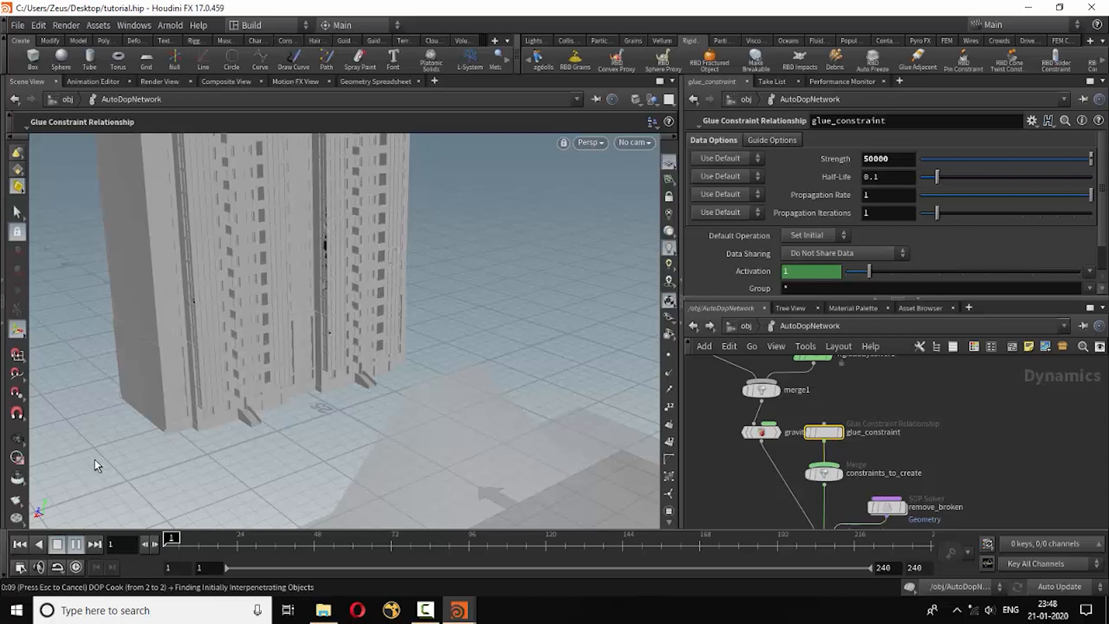
{"action": "key", "text": "Up"}
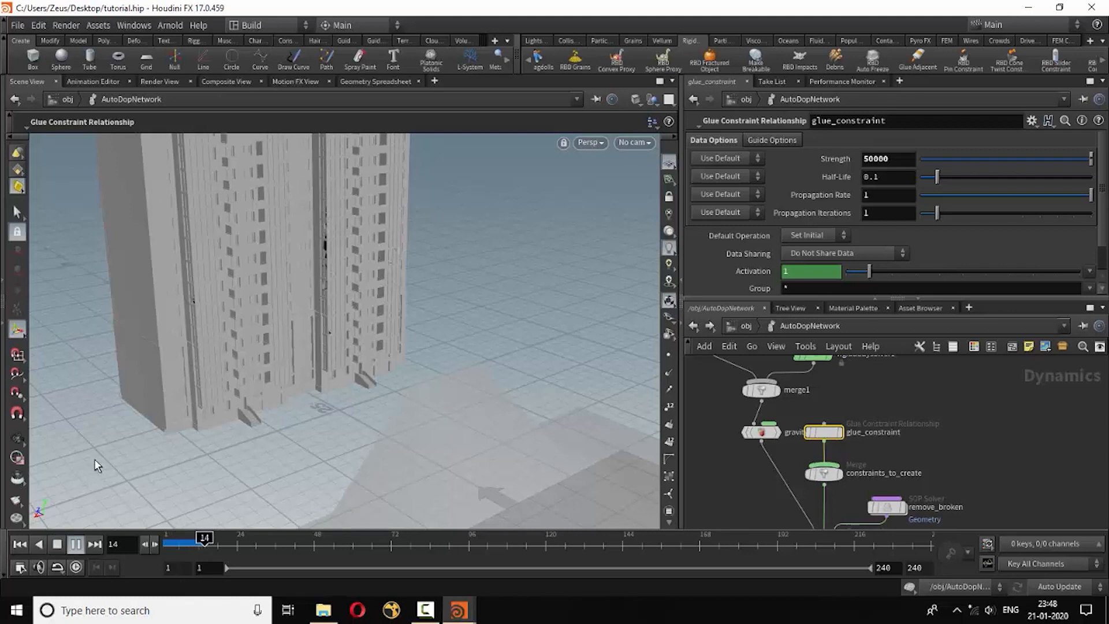
{"action": "left_click", "coordinate": [57, 544]}
{"action": "mouse_move", "coordinate": [207, 540]}
{"action": "left_mouse_down"}
{"action": "mouse_move", "coordinate": [181, 539]}
{"action": "mouse_move", "coordinate": [215, 540]}
{"action": "left_mouse_up"}
- Leave the dynamics network, rewind to frame 1 and enter the Car object's geometry network
{"action": "scroll", "coordinate": [968, 442], "scroll_direction": "down", "scroll_amount": 3}
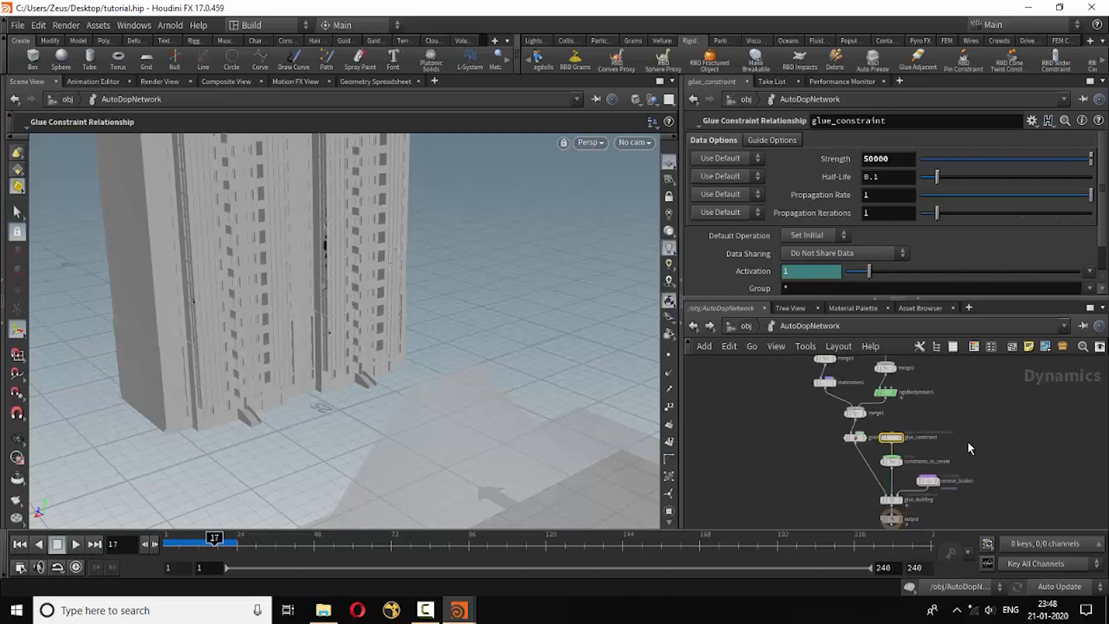
{"action": "left_click", "coordinate": [692, 325]}
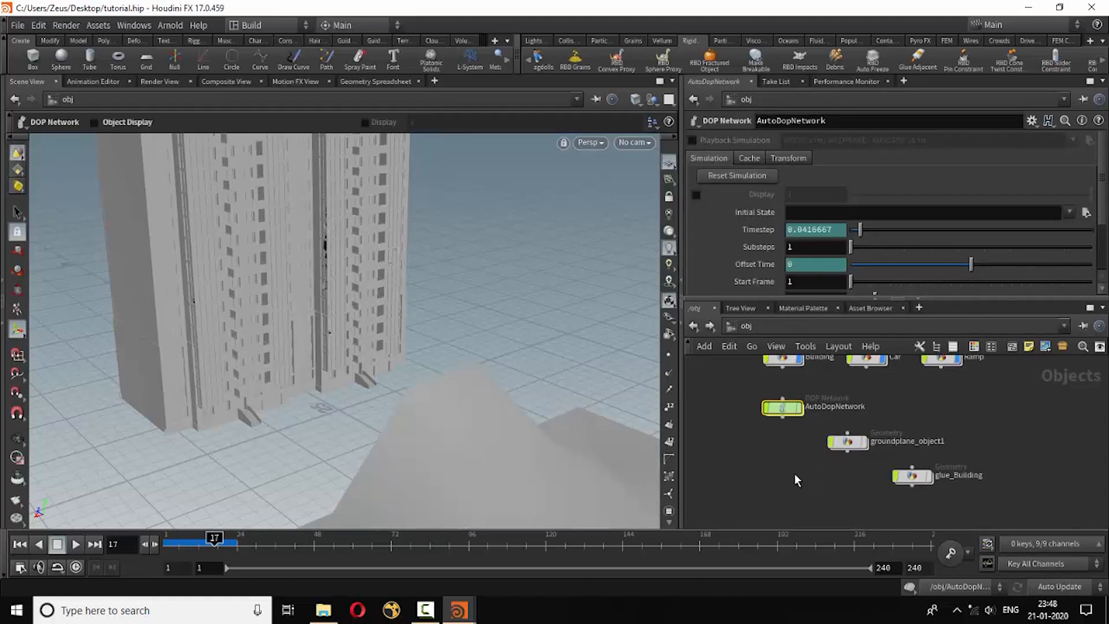
{"action": "left_click", "coordinate": [20, 543]}
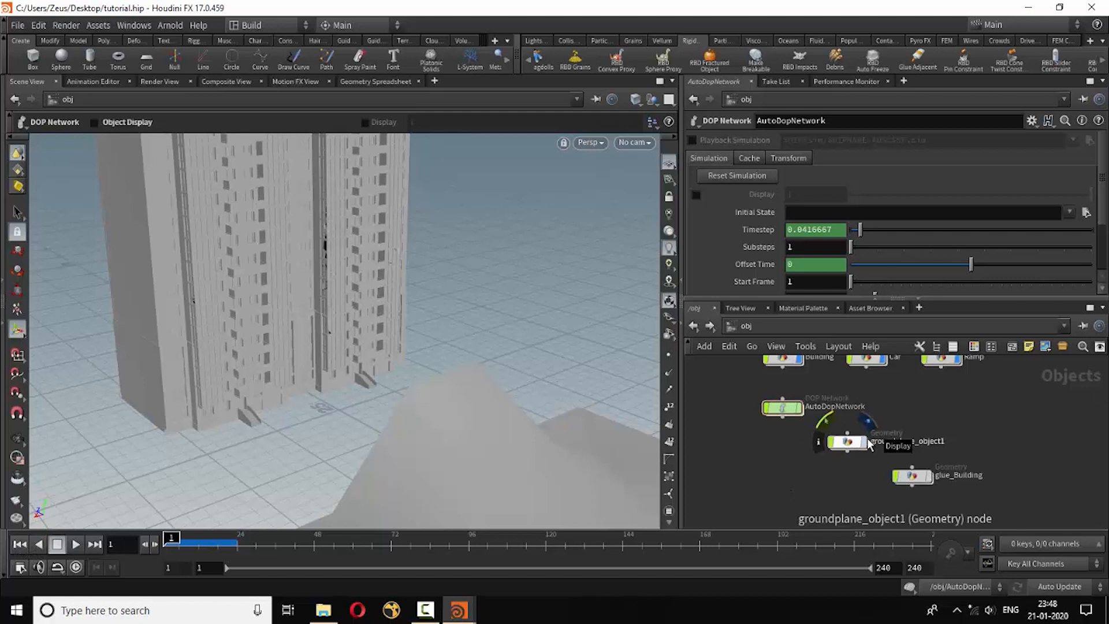
{"action": "scroll", "coordinate": [883, 482], "scroll_direction": "down", "scroll_amount": 3}
{"action": "scroll", "coordinate": [878, 410], "scroll_direction": "up", "scroll_amount": 3}
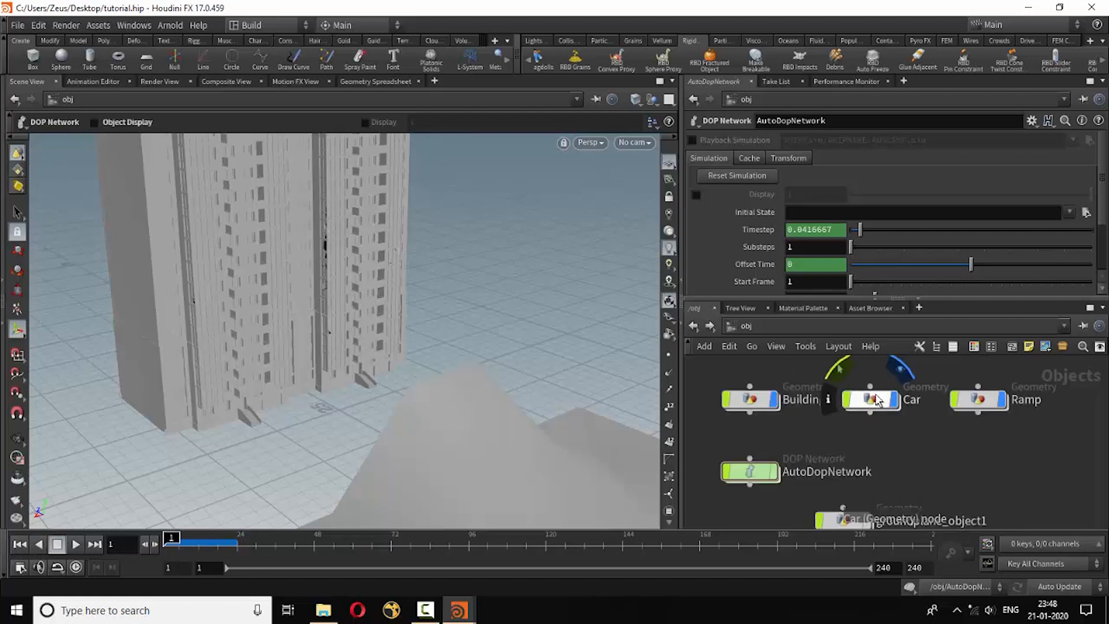
{"action": "double_click", "coordinate": [876, 394]}
{"action": "scroll", "coordinate": [760, 460], "scroll_direction": "up", "scroll_amount": 2}
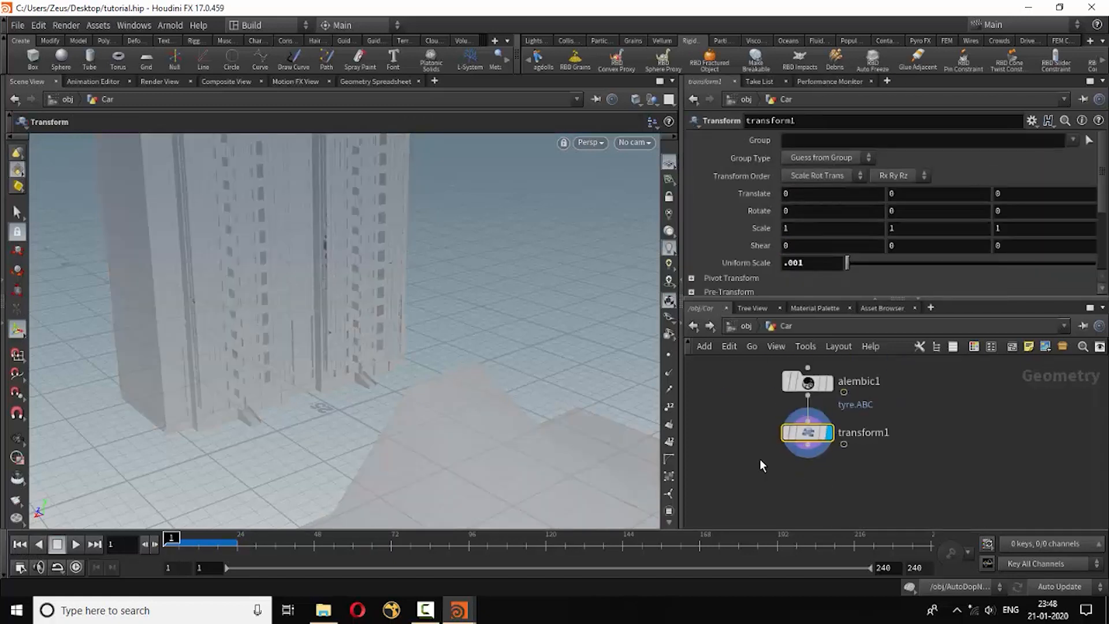
- Add a Time Warp node below transform1 in the Car network and connect transform1's output to its input
{"action": "left_click", "coordinate": [768, 459]}
{"action": "key", "text": "Tab"}
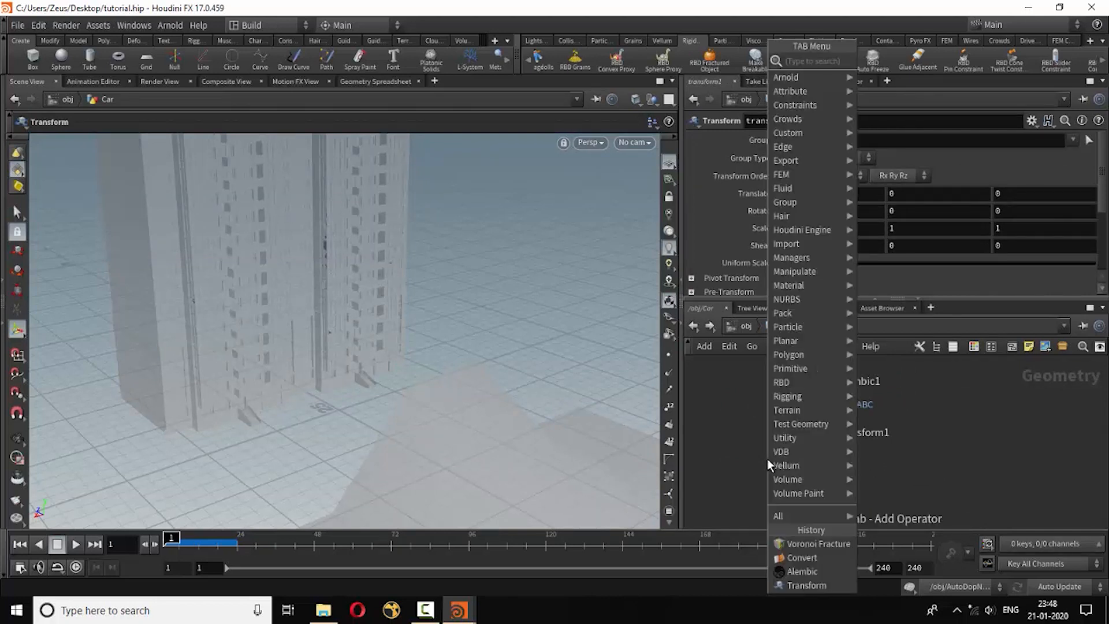
{"action": "type", "text": "time"}
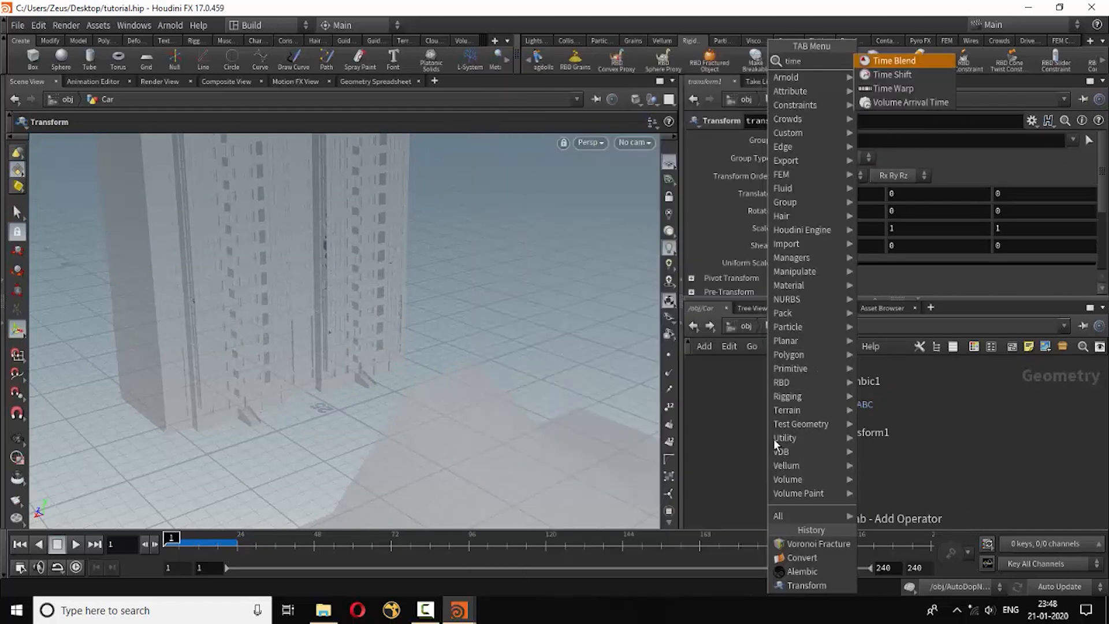
{"action": "left_click", "coordinate": [900, 89]}
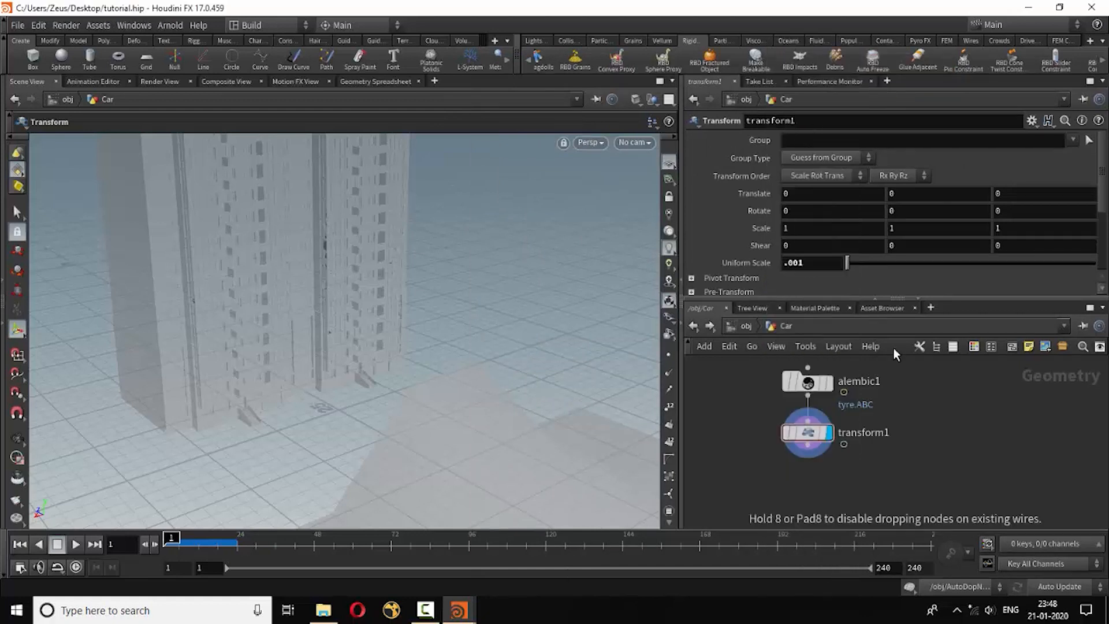
{"action": "left_click", "coordinate": [811, 487]}
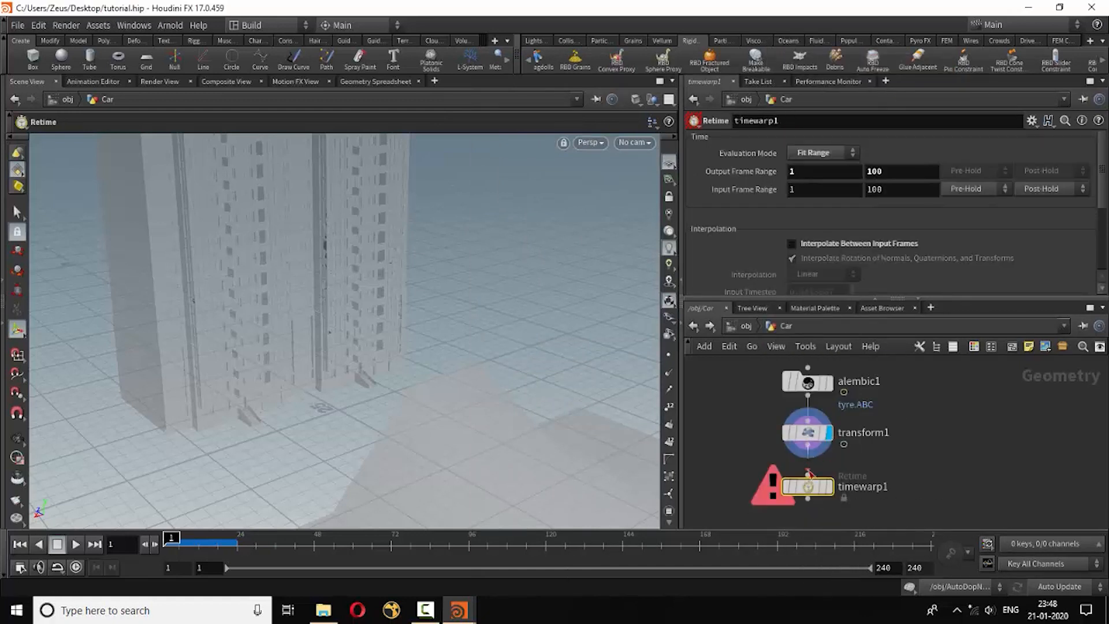
{"action": "left_click_drag", "start_coordinate": [809, 472], "coordinate": [808, 448]}
- Switch the timewarp1 node's evaluation mode to Shift Range and set the end of its input frame range to 1200
{"action": "left_click", "coordinate": [809, 156]}
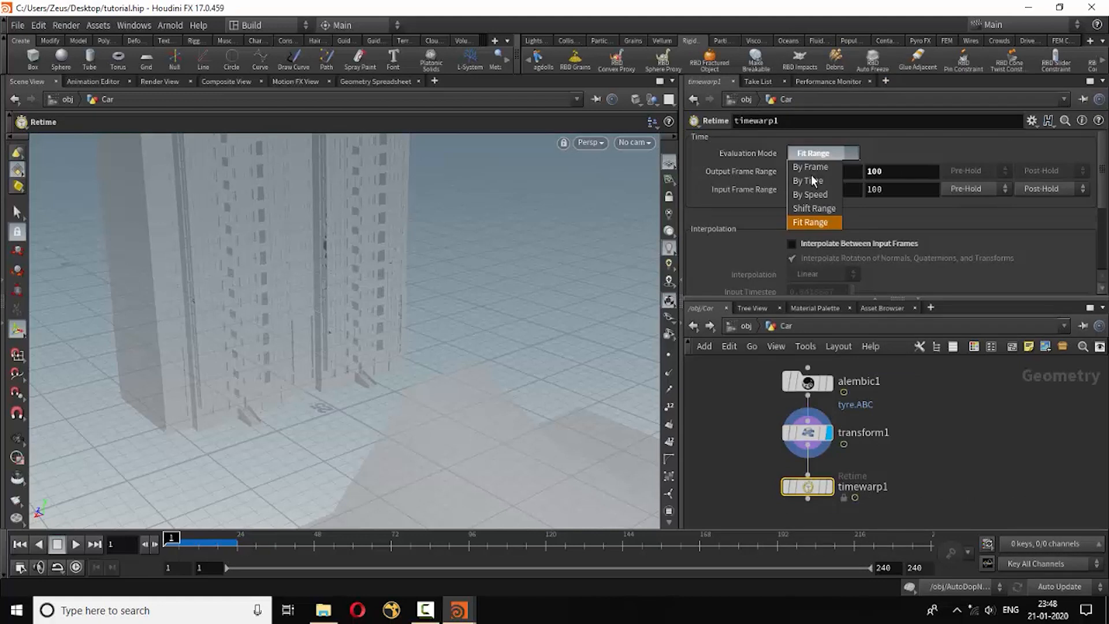
{"action": "left_click", "coordinate": [816, 219]}
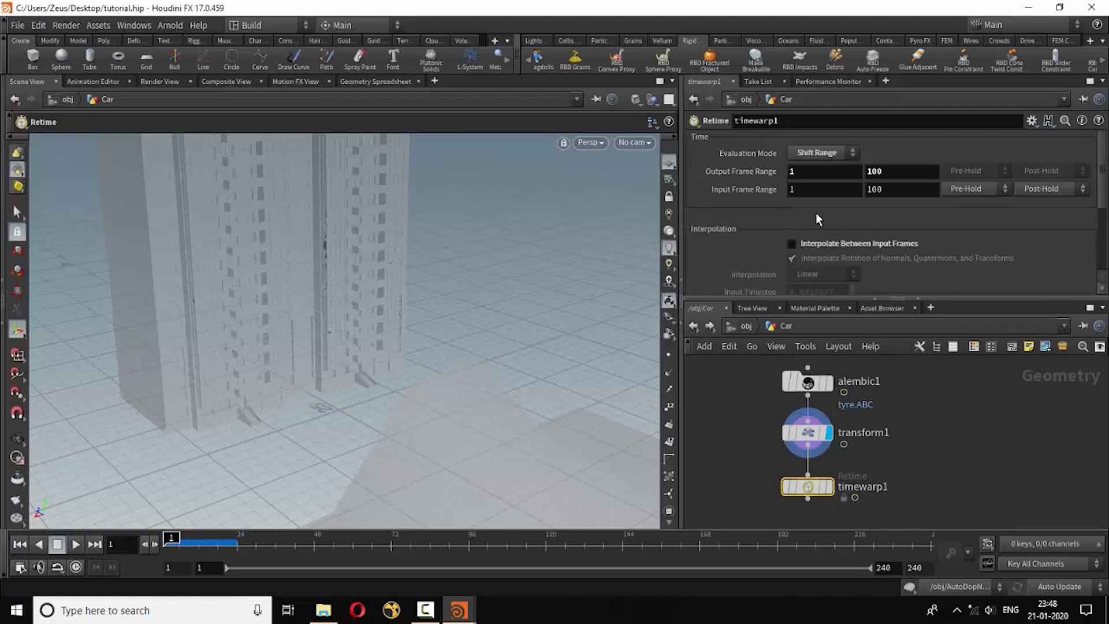
{"action": "left_click", "coordinate": [870, 189]}
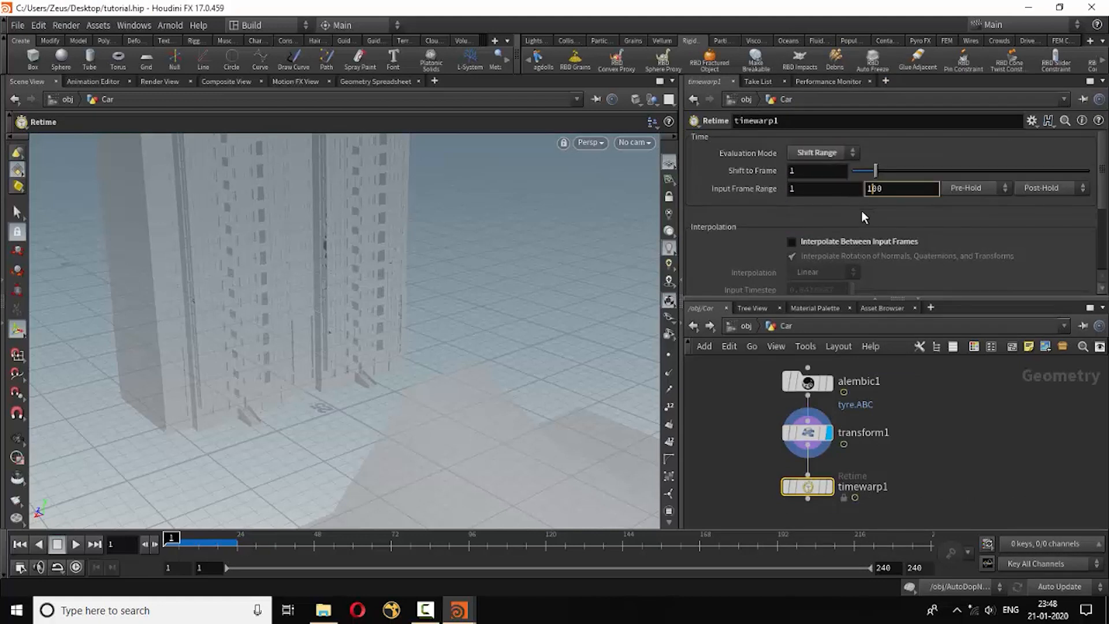
{"action": "type", "text": "2"}
{"action": "key", "text": "Return"}
- Set the timewarp1 node's Shift to Frame value to -700
{"action": "left_click", "coordinate": [801, 174]}
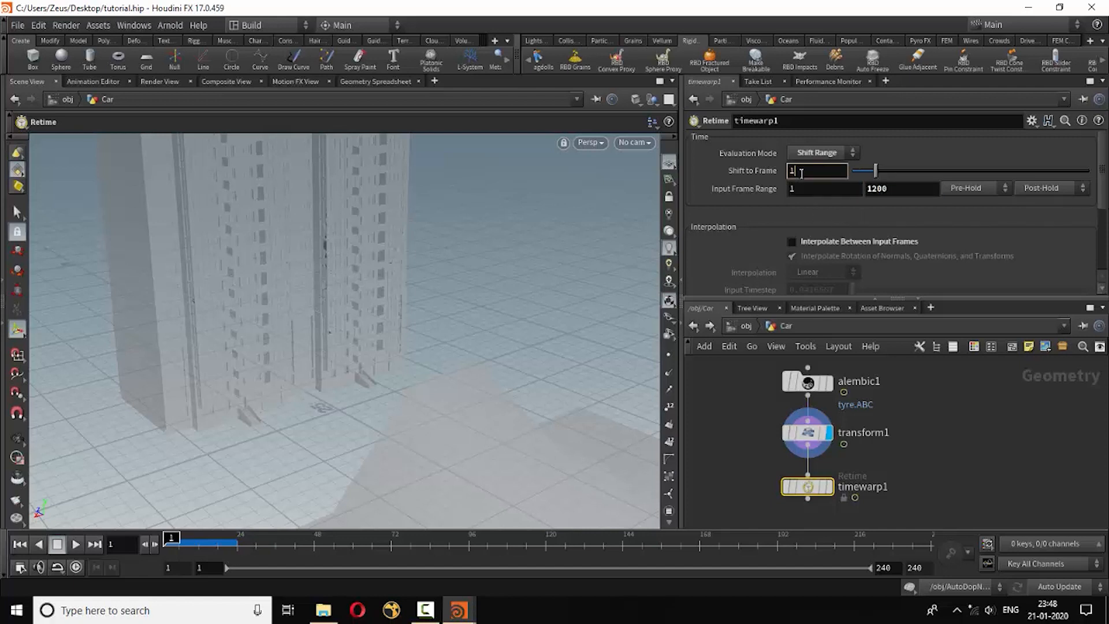
{"action": "key", "text": "BackSpace"}
{"action": "type", "text": "-700"}
{"action": "key", "text": "Return"}
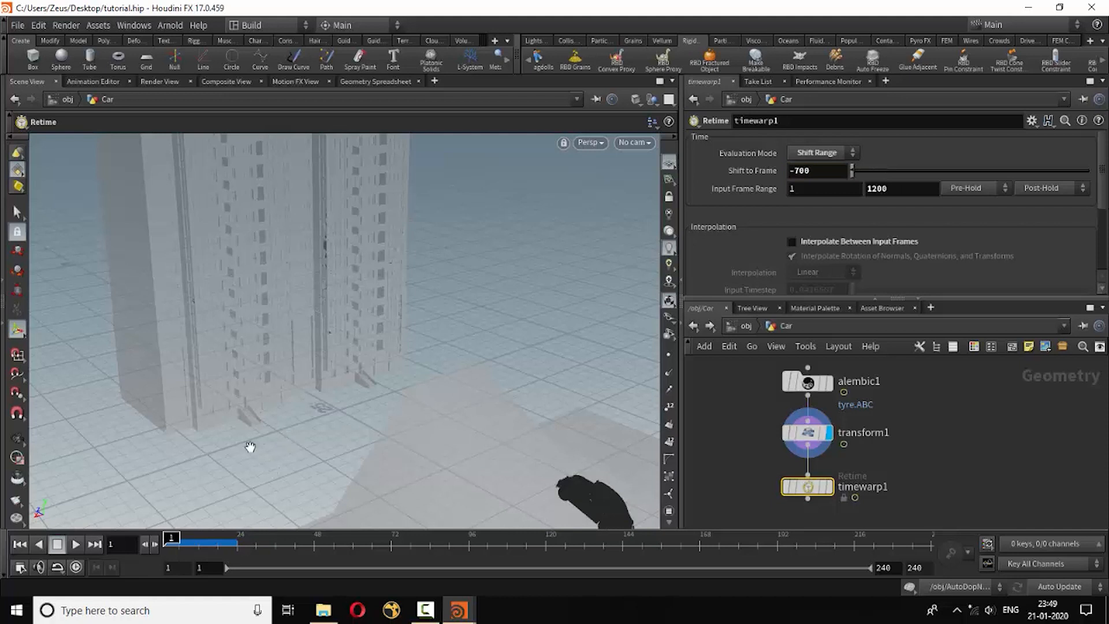
- Turn on the display of timewarp1 and scrub to frame 8 to check the car's shifted motion
{"action": "left_click_drag", "start_coordinate": [247, 445], "coordinate": [296, 430], "text": "alt"}
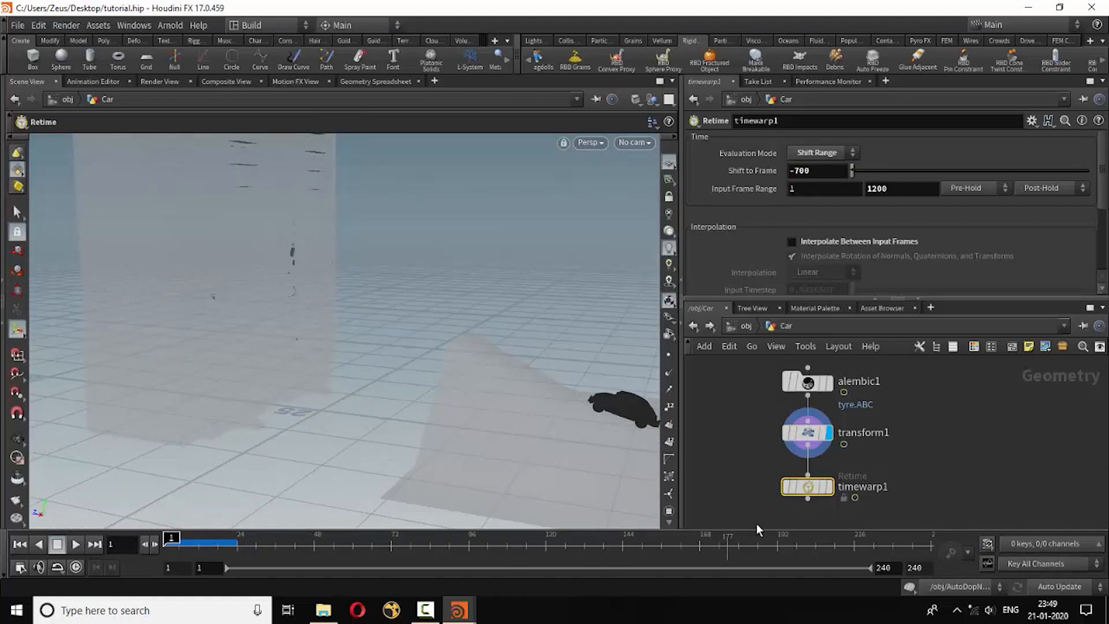
{"action": "left_click", "coordinate": [830, 487]}
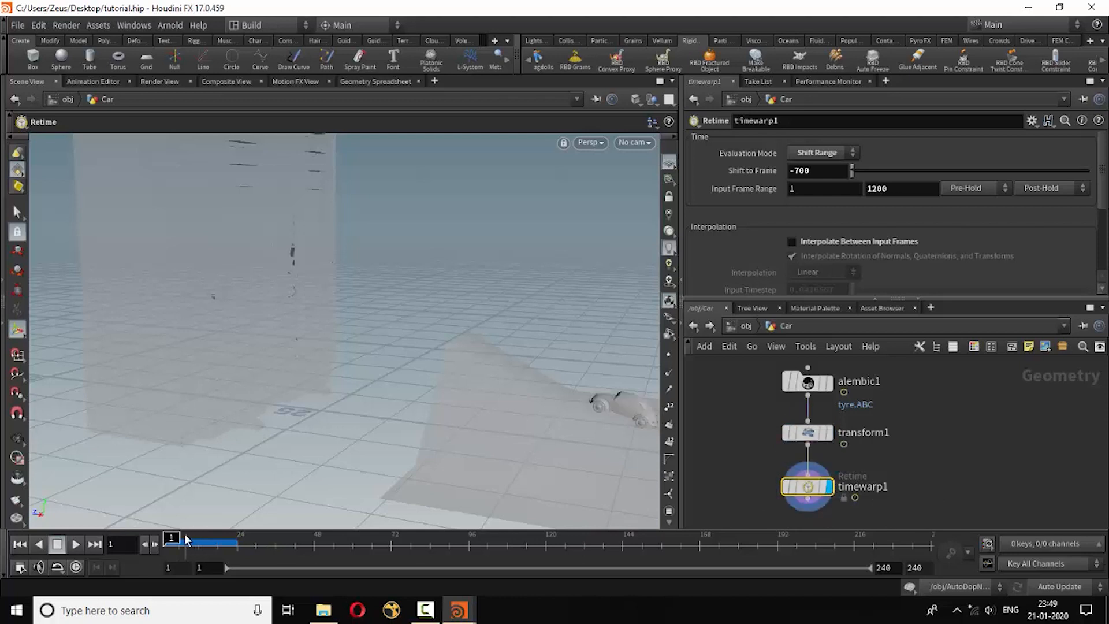
{"action": "mouse_move", "coordinate": [172, 536]}
{"action": "left_mouse_down"}
{"action": "mouse_move", "coordinate": [220, 539]}
{"action": "mouse_move", "coordinate": [199, 546]}
{"action": "left_mouse_up"}
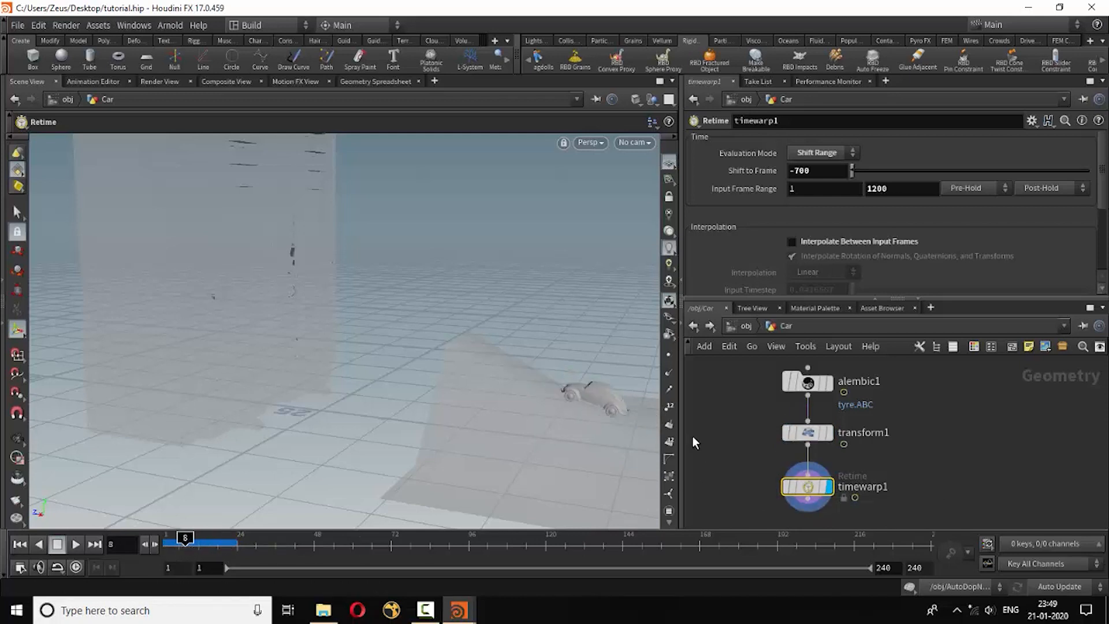
- Return to the object level and make the car a Static Object collider in the simulation
{"action": "key", "text": "u"}
{"action": "left_click", "coordinate": [930, 475]}
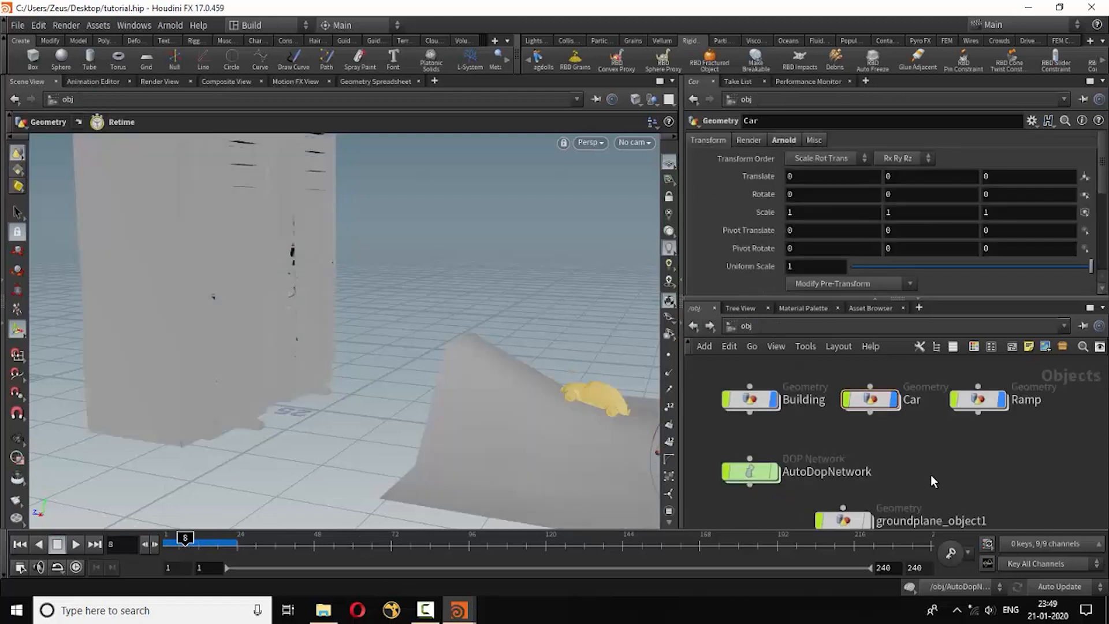
{"action": "left_click", "coordinate": [566, 40]}
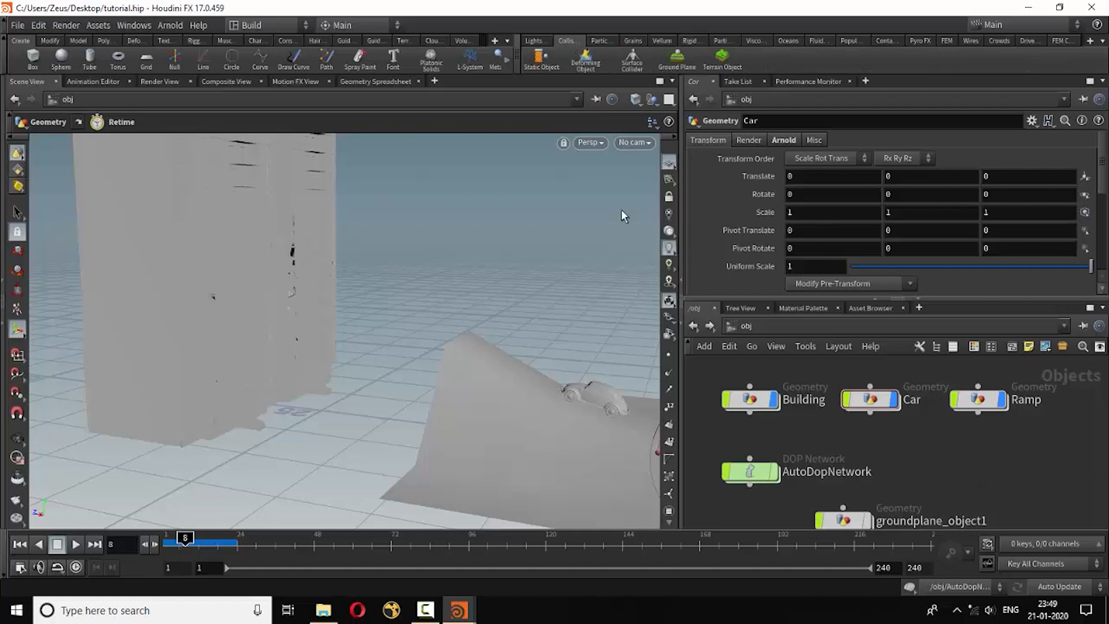
{"action": "left_click", "coordinate": [546, 73]}
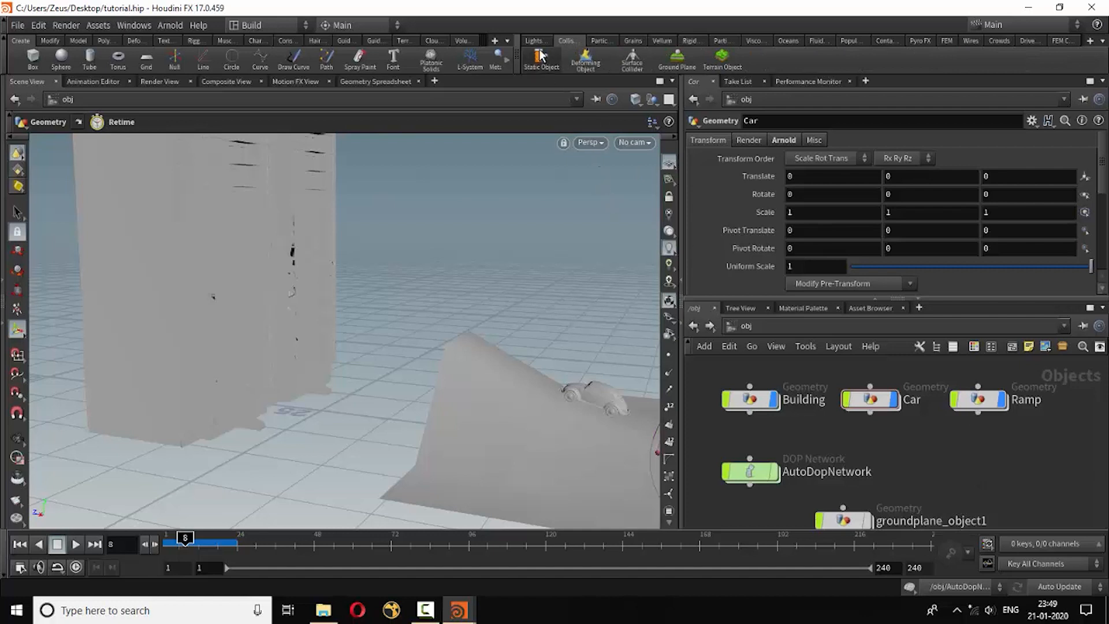
{"action": "left_click", "coordinate": [598, 390]}
{"action": "key", "text": "Return"}
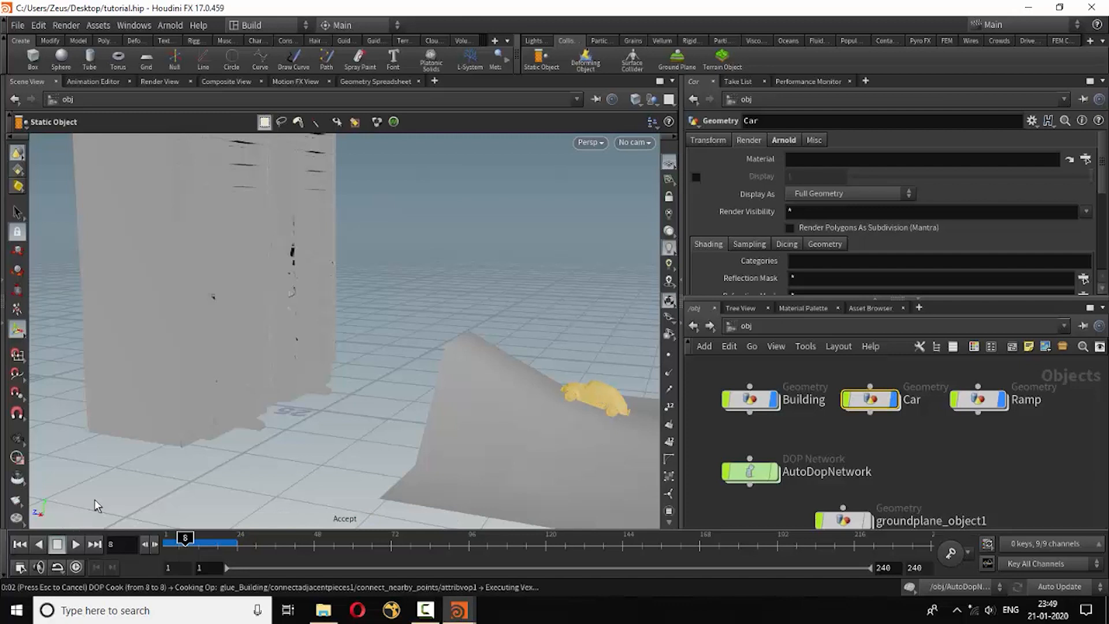
- Rewind to frame 1 and enable Use Deforming Geometry on the Car static object inside AutoDopNetwork
{"action": "left_click", "coordinate": [19, 544]}
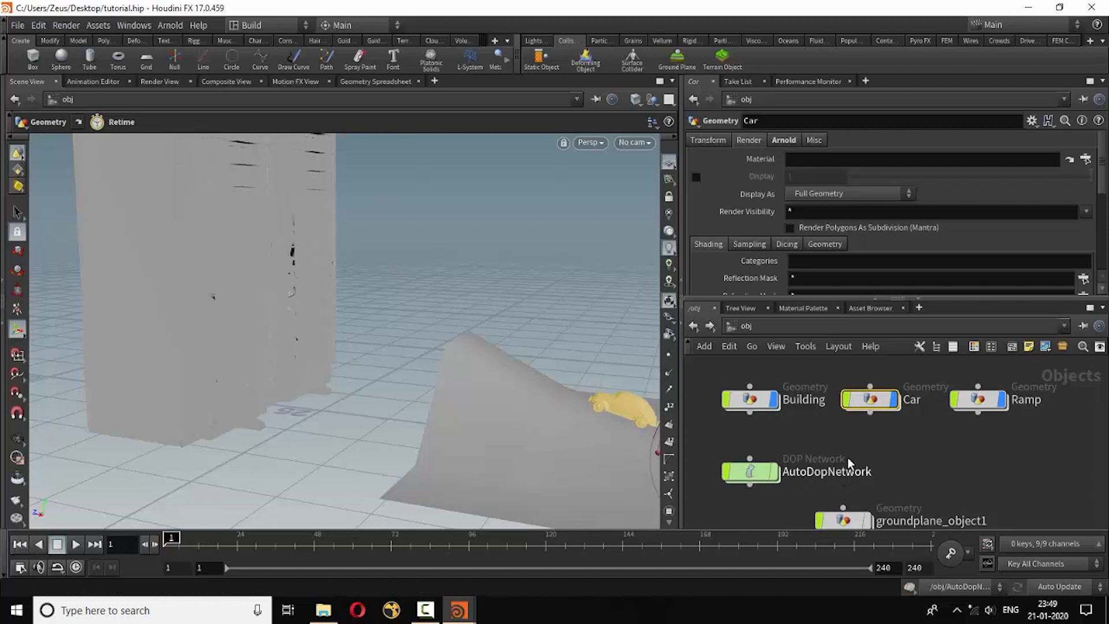
{"action": "mouse_move", "coordinate": [875, 400]}
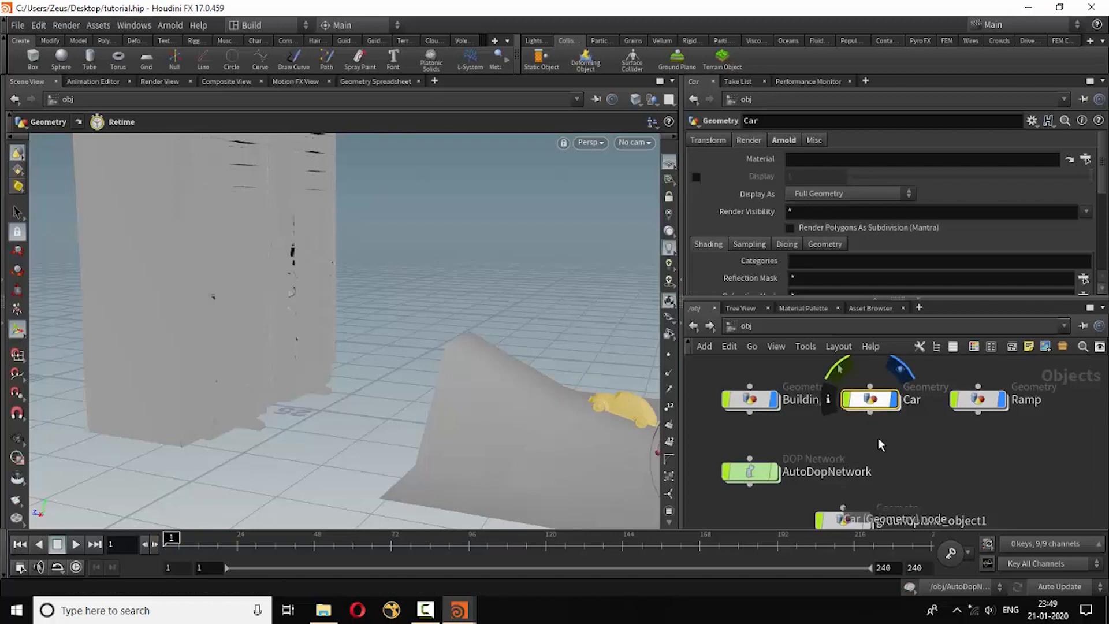
{"action": "double_click", "coordinate": [750, 472]}
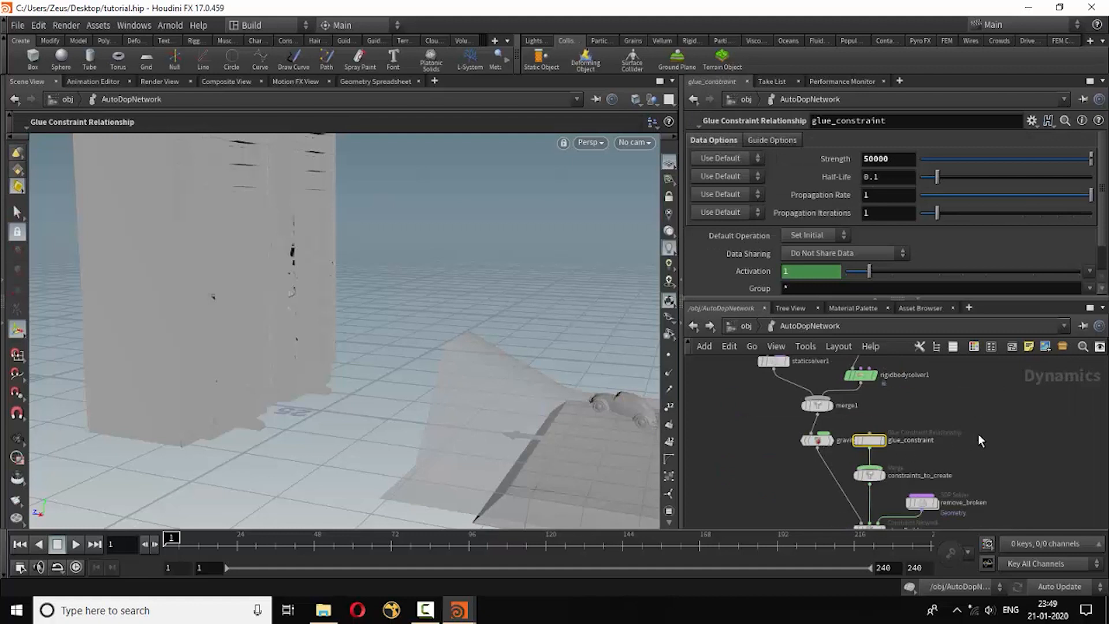
{"action": "scroll", "coordinate": [976, 433], "scroll_direction": "down", "scroll_amount": 5}
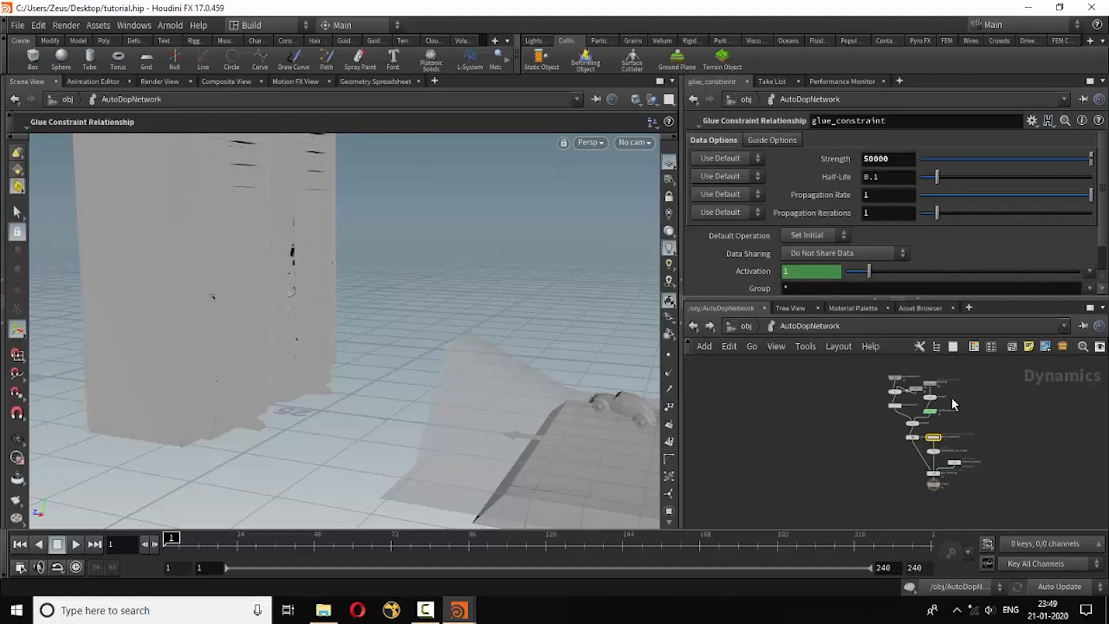
{"action": "scroll", "coordinate": [951, 398], "scroll_direction": "up", "scroll_amount": 5}
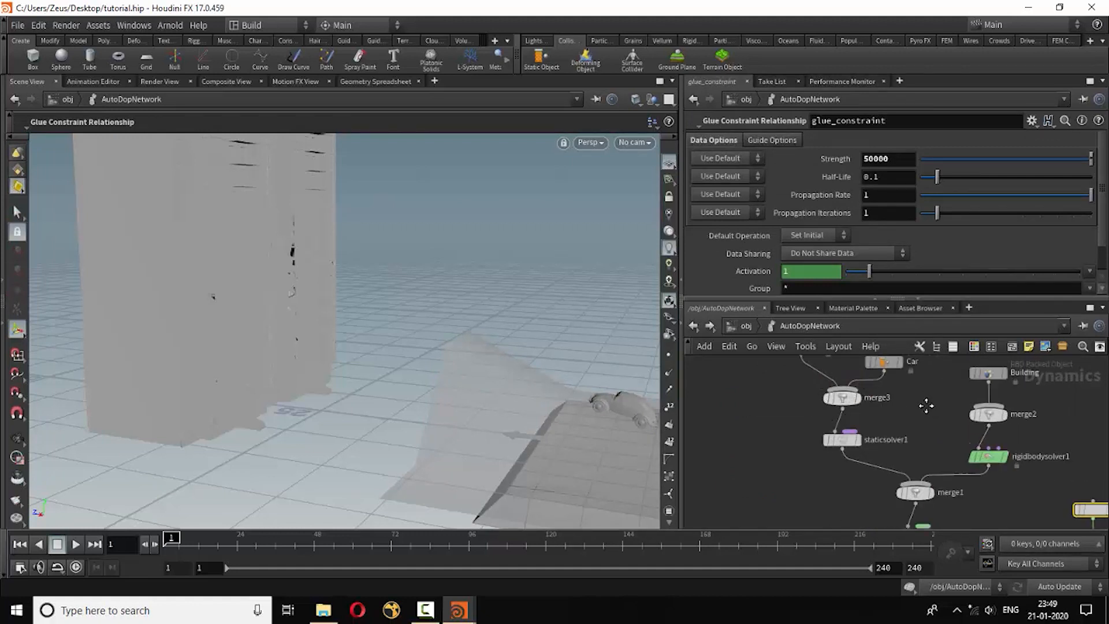
{"action": "scroll", "coordinate": [906, 452], "scroll_direction": "up", "scroll_amount": 5}
{"action": "left_click", "coordinate": [811, 397]}
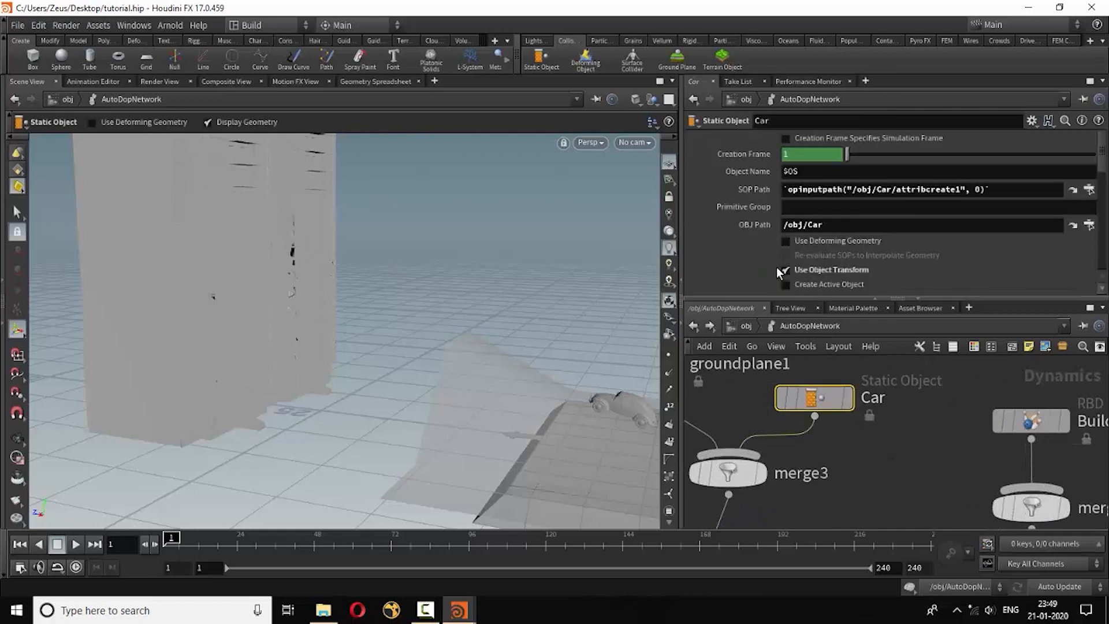
{"action": "scroll", "coordinate": [722, 234], "scroll_direction": "down", "scroll_amount": 3}
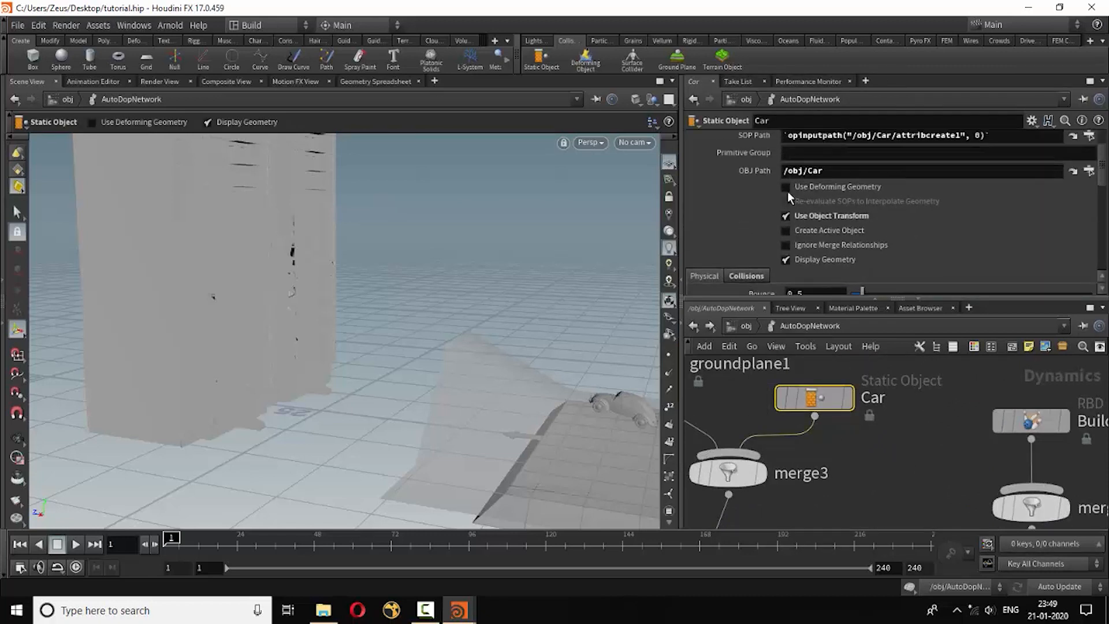
{"action": "left_click", "coordinate": [785, 188]}
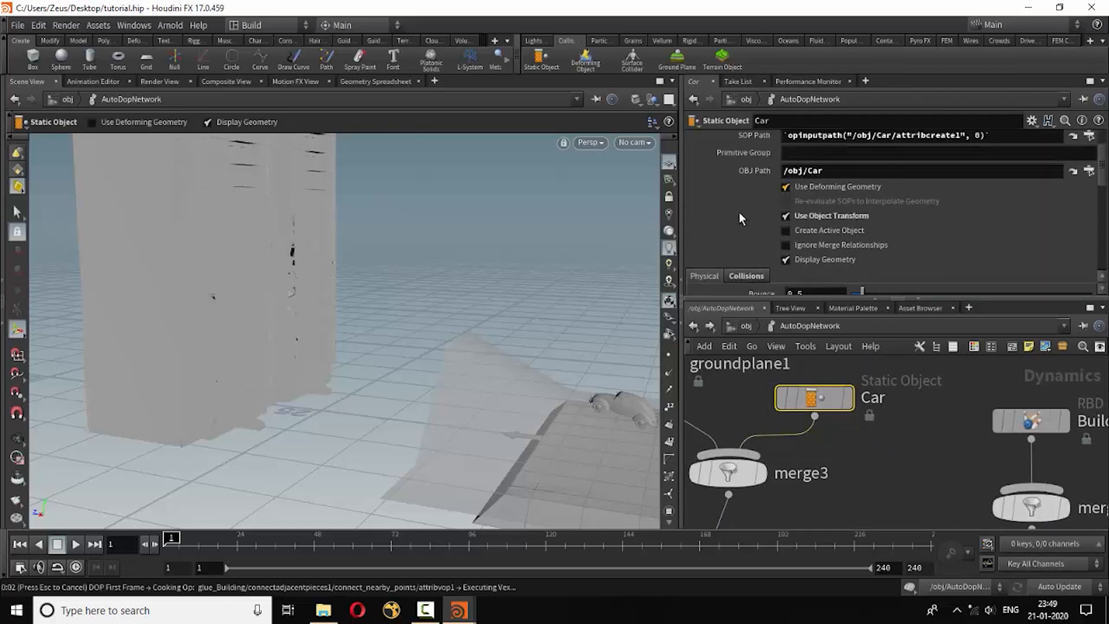
- Set the Geometry Representation in the Car static object's Bullet collision data to Concave
{"action": "scroll", "coordinate": [734, 218], "scroll_direction": "down", "scroll_amount": 3}
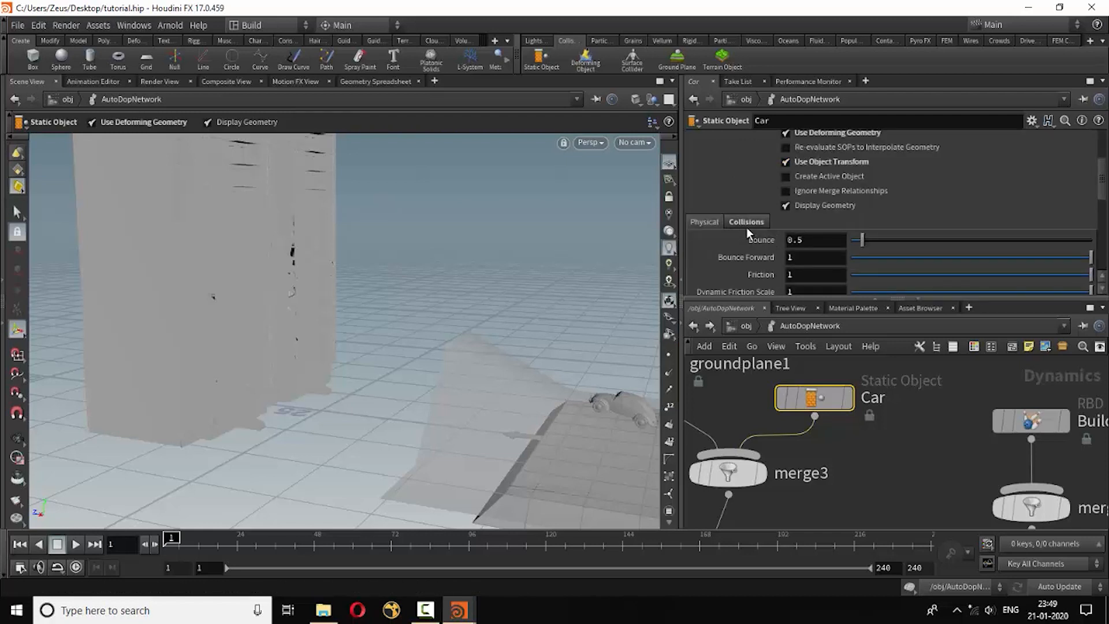
{"action": "left_click", "coordinate": [751, 222]}
{"action": "scroll", "coordinate": [726, 246], "scroll_direction": "down", "scroll_amount": 4}
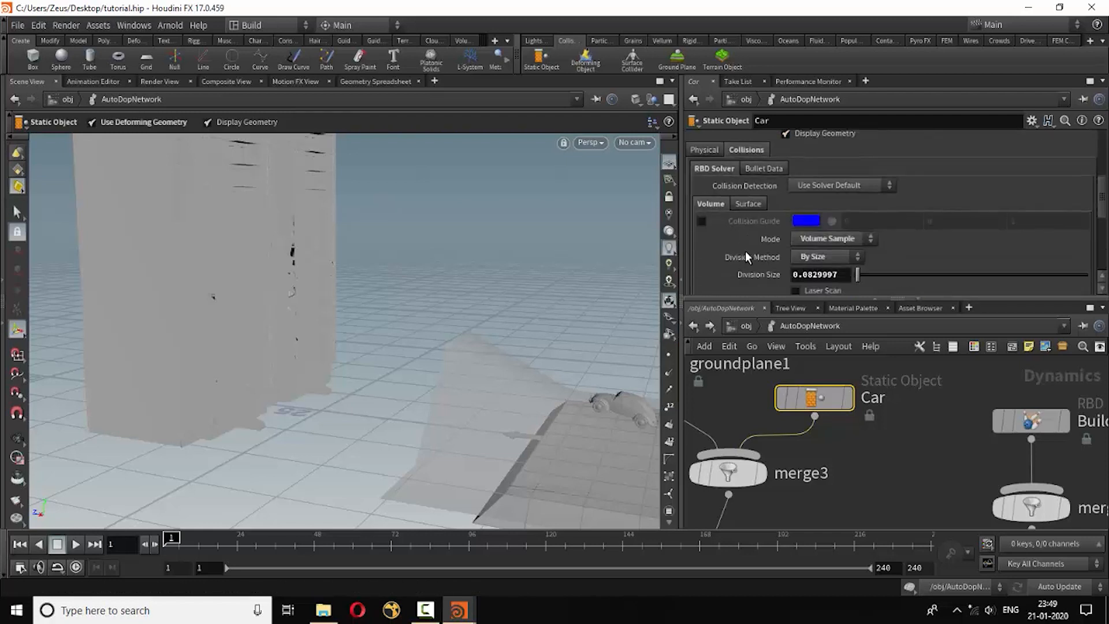
{"action": "left_click", "coordinate": [757, 168]}
{"action": "scroll", "coordinate": [749, 226], "scroll_direction": "down", "scroll_amount": 2}
{"action": "left_click", "coordinate": [811, 211]}
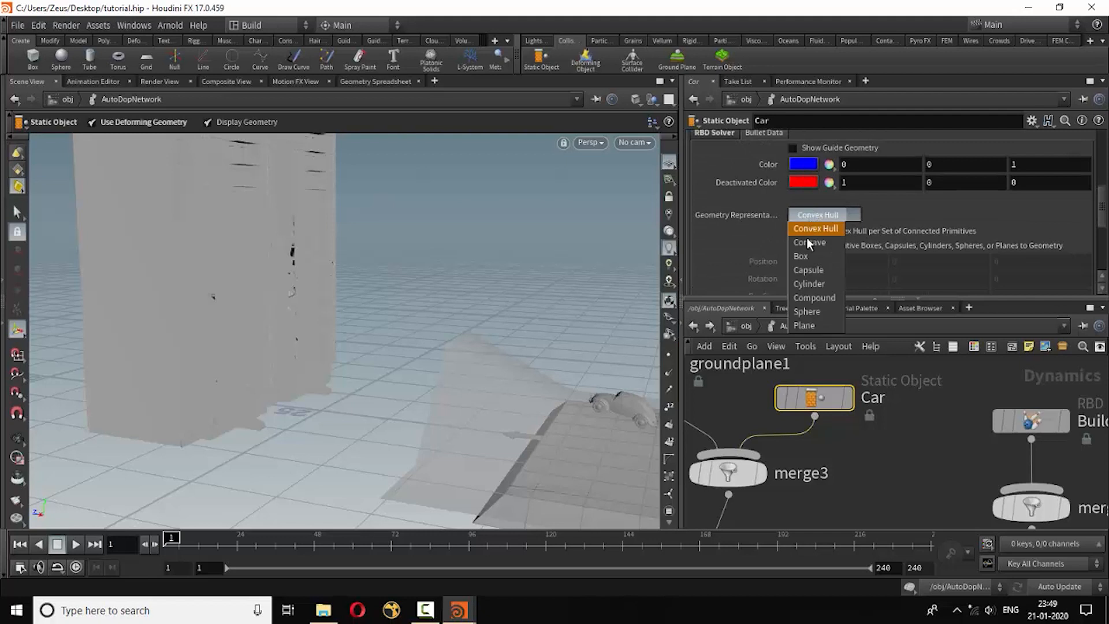
{"action": "left_click", "coordinate": [806, 247]}
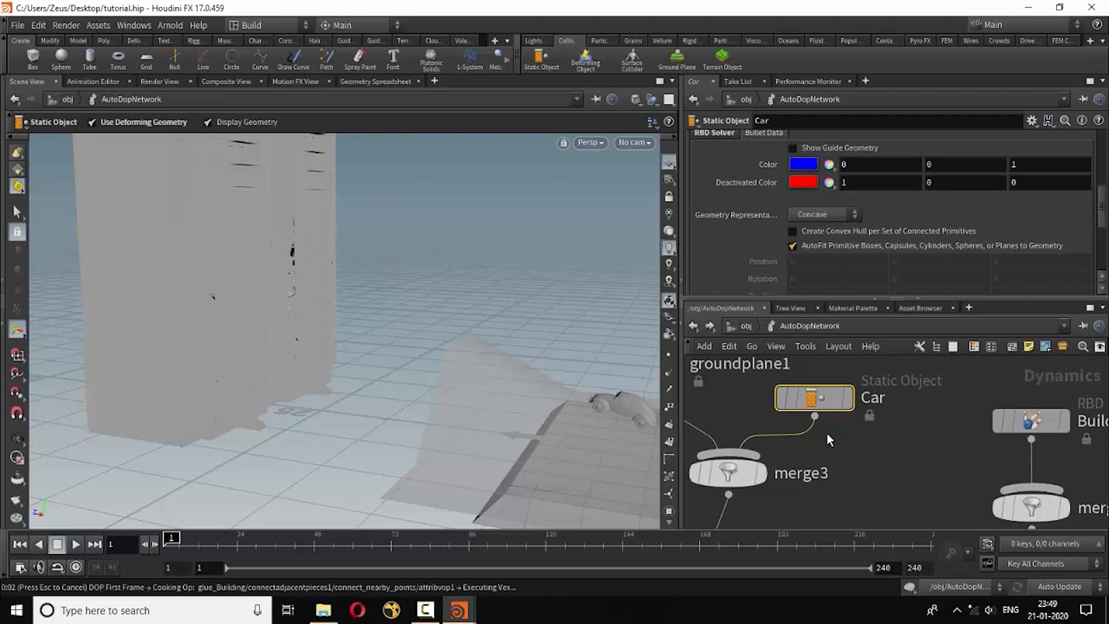
- Play the simulation through the car's impact with the building and stop it at frame 109
{"action": "scroll", "coordinate": [864, 428], "scroll_direction": "down", "scroll_amount": 5}
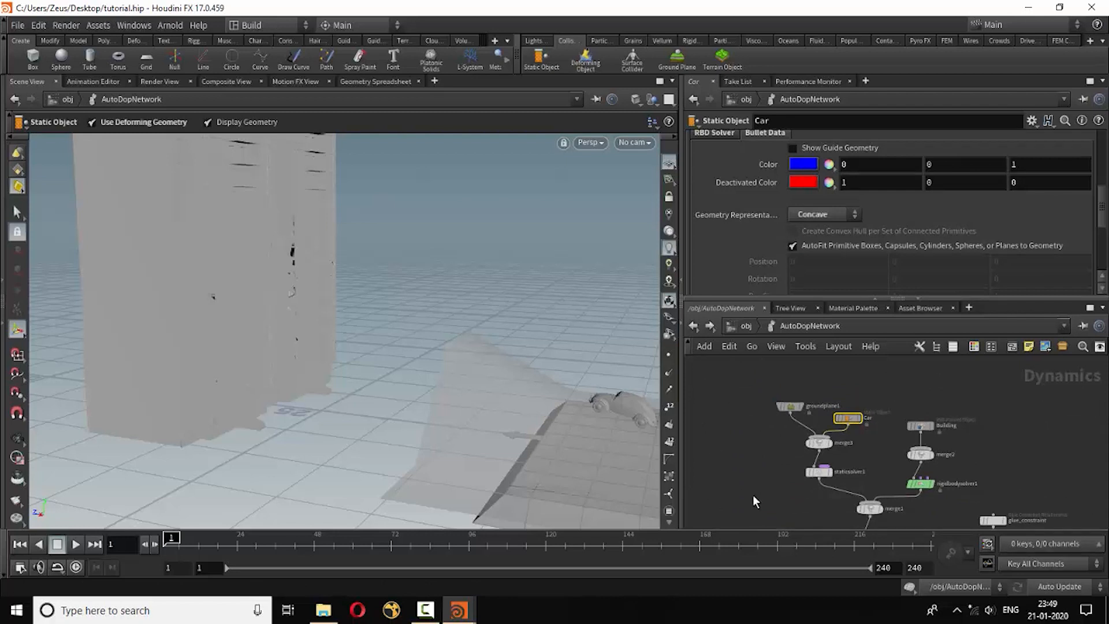
{"action": "middle_click_drag", "start_coordinate": [754, 494], "coordinate": [723, 465]}
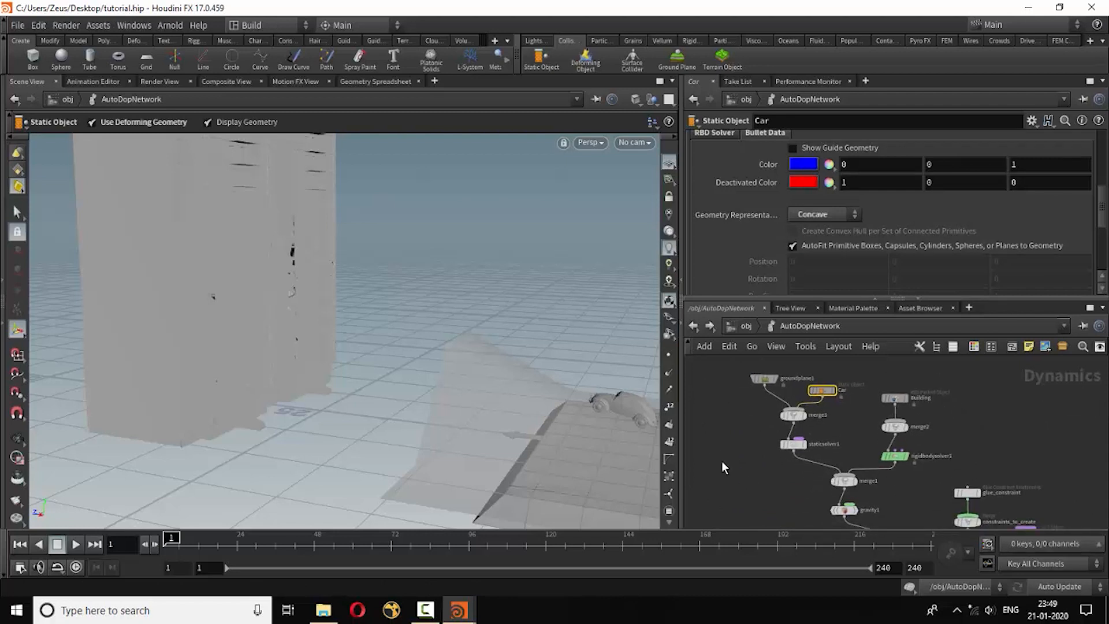
{"action": "left_click", "coordinate": [76, 545]}
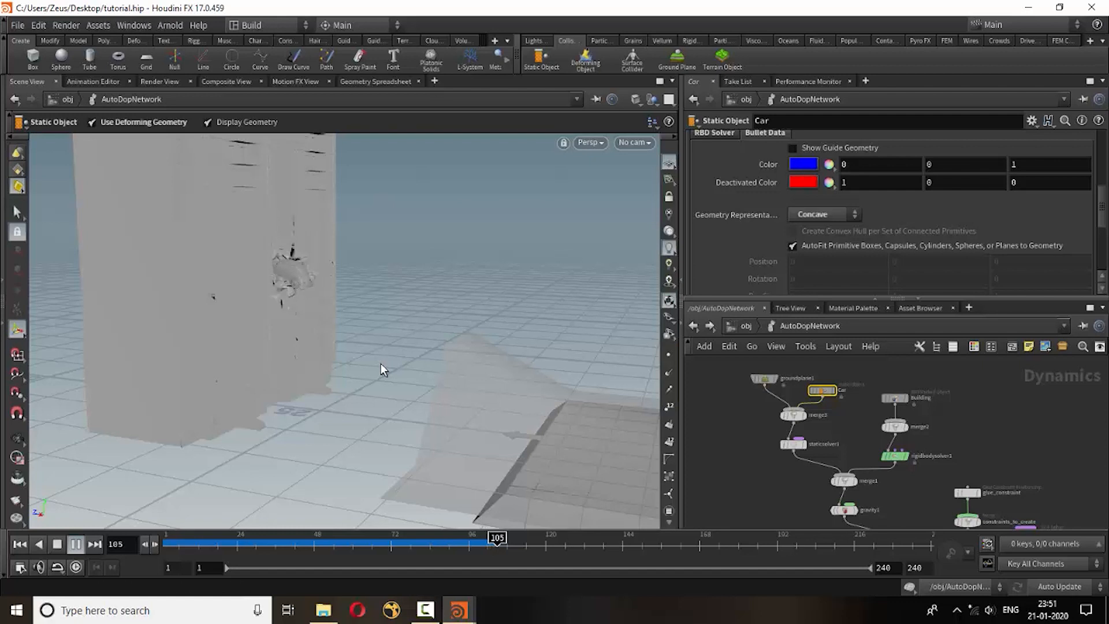
{"action": "left_click", "coordinate": [56, 544]}
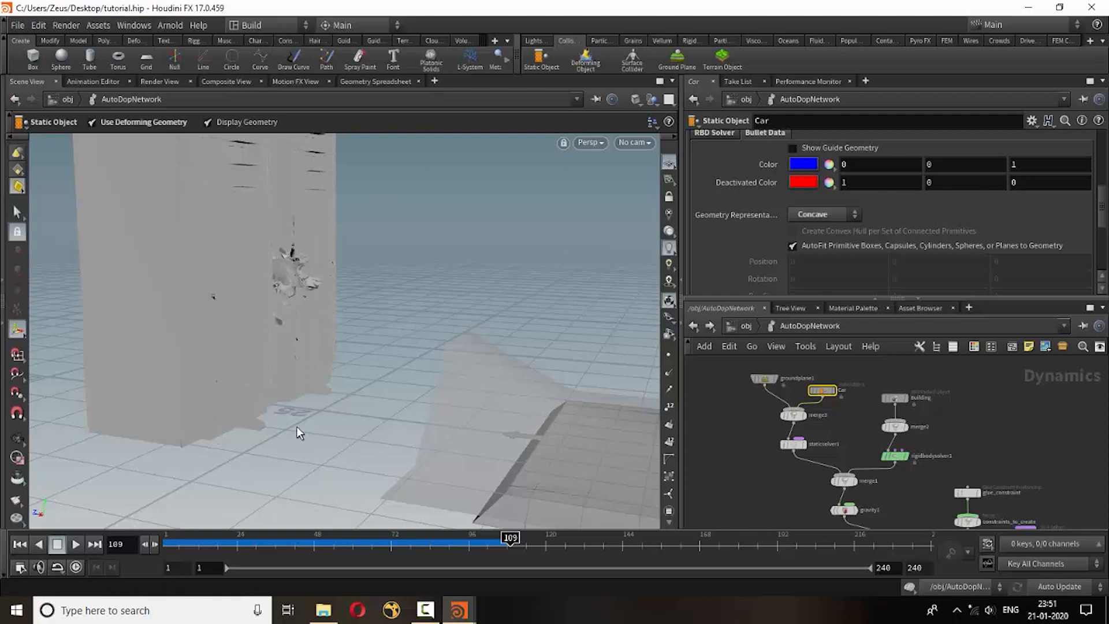
- Examine the impact hole in the building up close and scrub back to about frame 103
{"action": "key", "text": "Escape"}
{"action": "left_click_drag", "start_coordinate": [289, 394], "coordinate": [394, 289]}
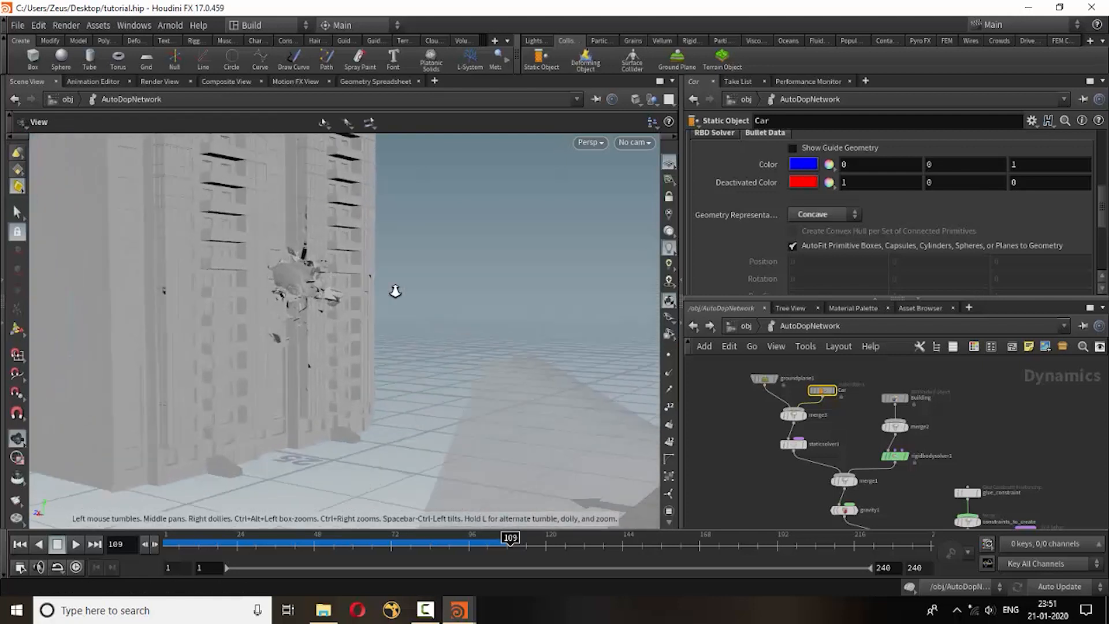
{"action": "right_click_drag", "start_coordinate": [393, 290], "coordinate": [457, 359]}
{"action": "left_click_drag", "start_coordinate": [411, 376], "coordinate": [407, 408]}
{"action": "mouse_move", "coordinate": [510, 537]}
{"action": "left_mouse_down"}
{"action": "mouse_move", "coordinate": [337, 549]}
{"action": "mouse_move", "coordinate": [494, 560]}
{"action": "mouse_move", "coordinate": [478, 560]}
{"action": "left_mouse_up"}
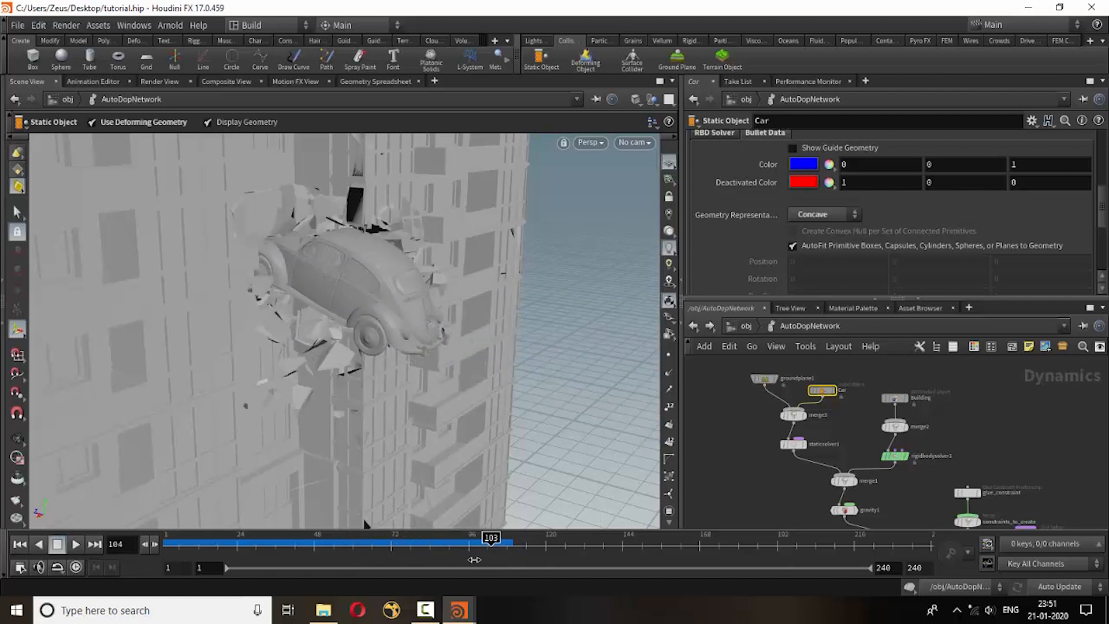
- Rewind to frame 1, return to the object level and create debris from the Building with the Debris tool
{"action": "left_click", "coordinate": [18, 545]}
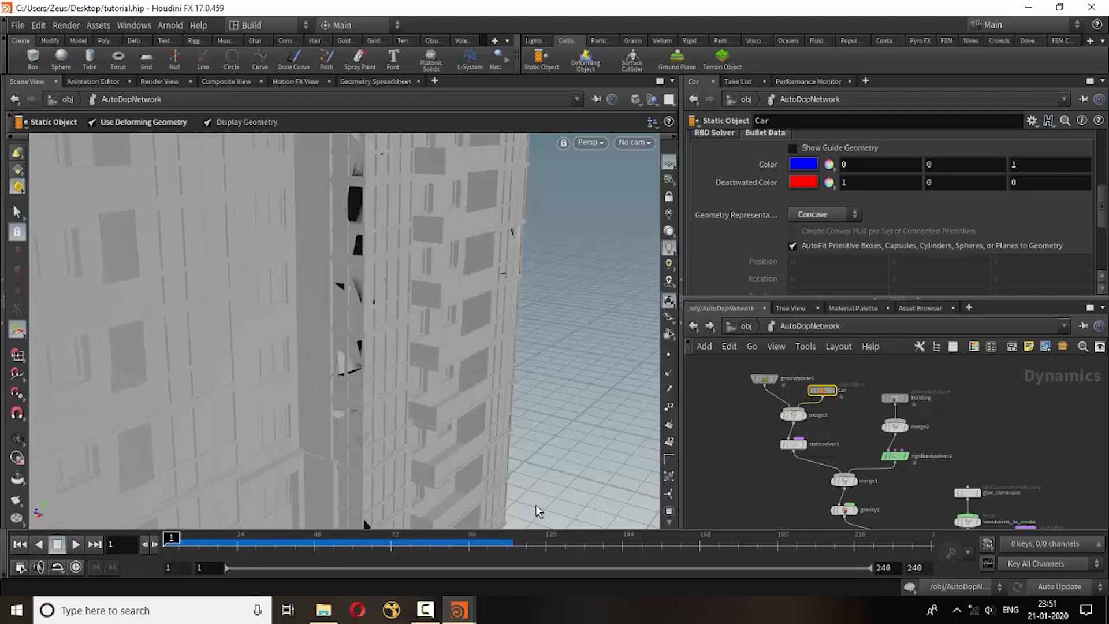
{"action": "scroll", "coordinate": [763, 462], "scroll_direction": "down", "scroll_amount": 3}
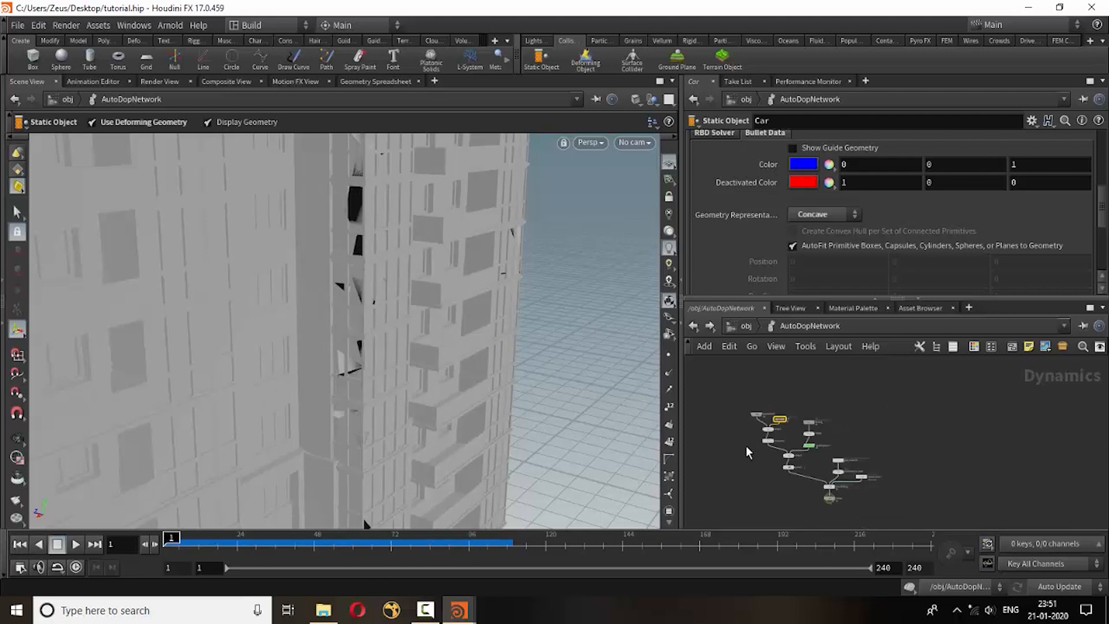
{"action": "left_click", "coordinate": [693, 327]}
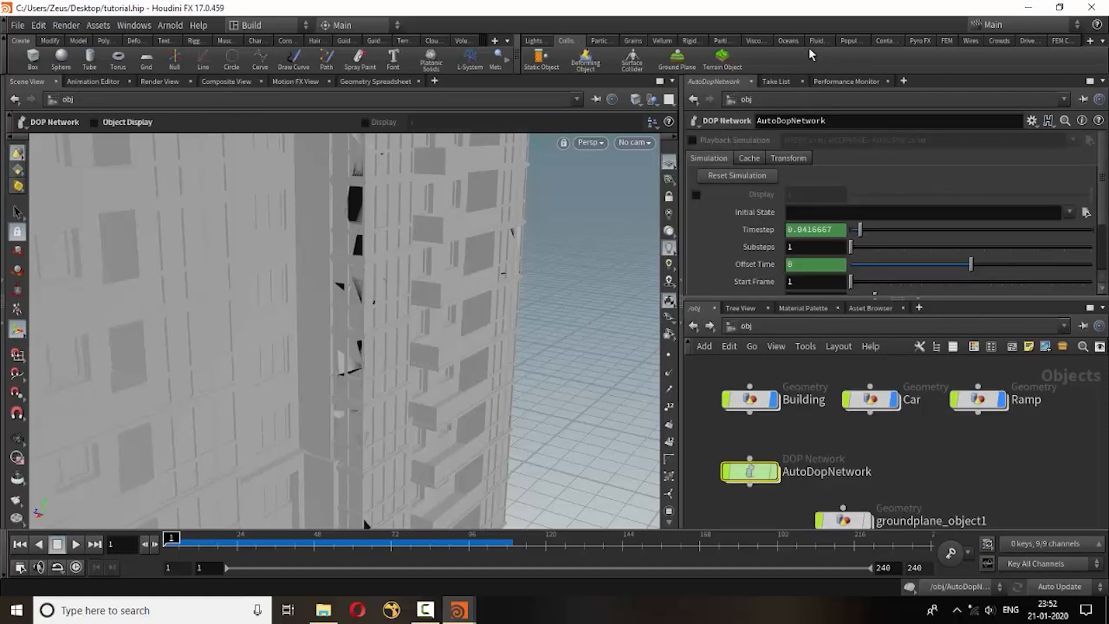
{"action": "left_click", "coordinate": [691, 40]}
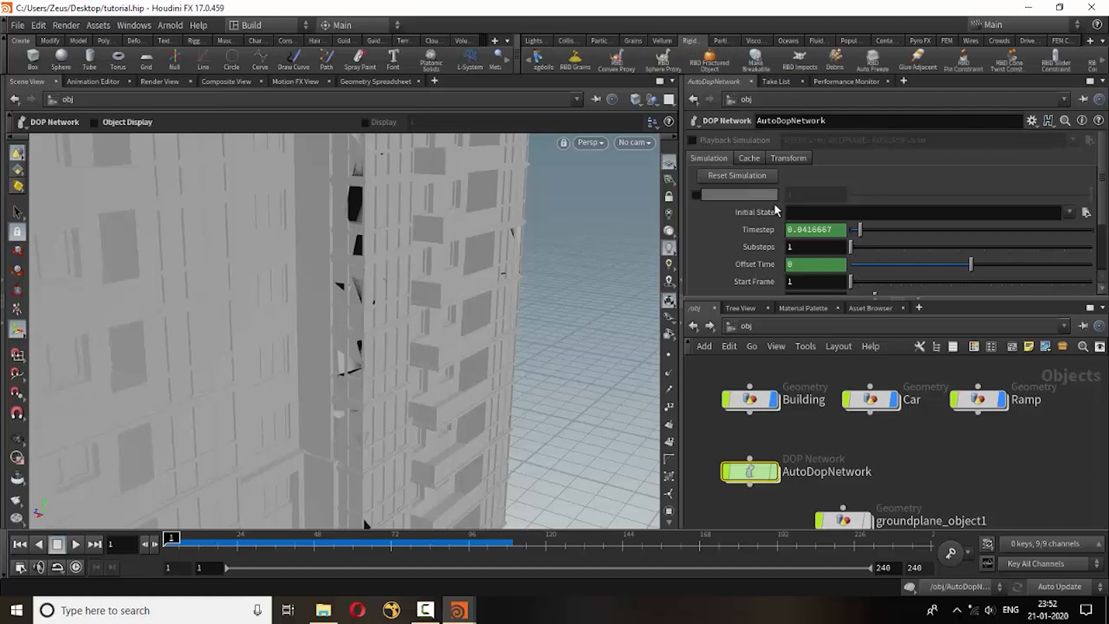
{"action": "left_click", "coordinate": [836, 61]}
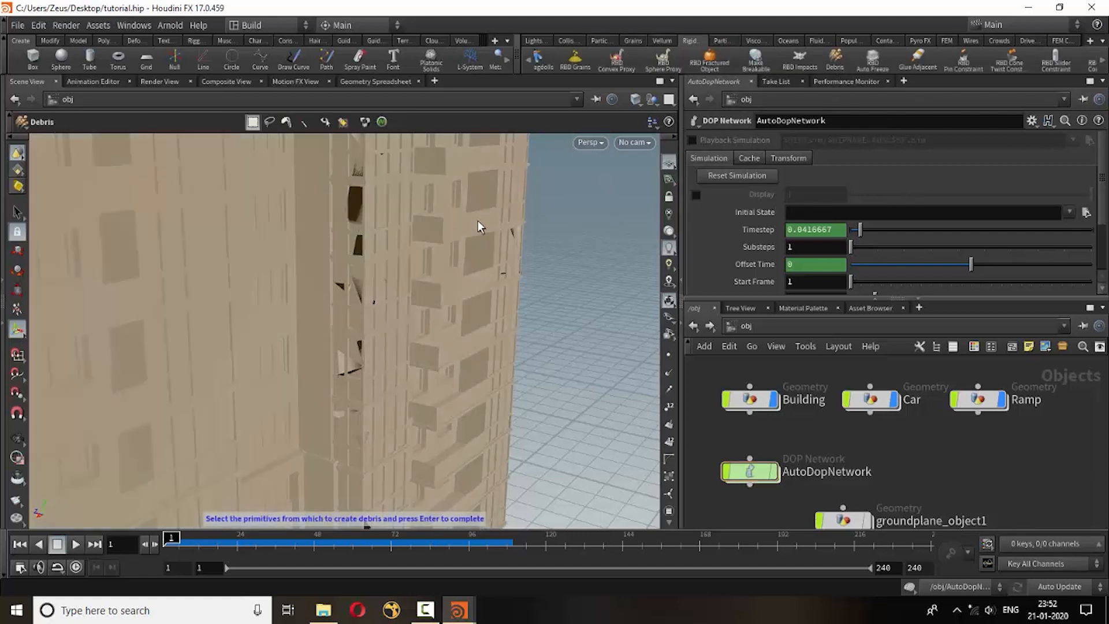
{"action": "left_click", "coordinate": [439, 245]}
{"action": "key", "text": "Return"}
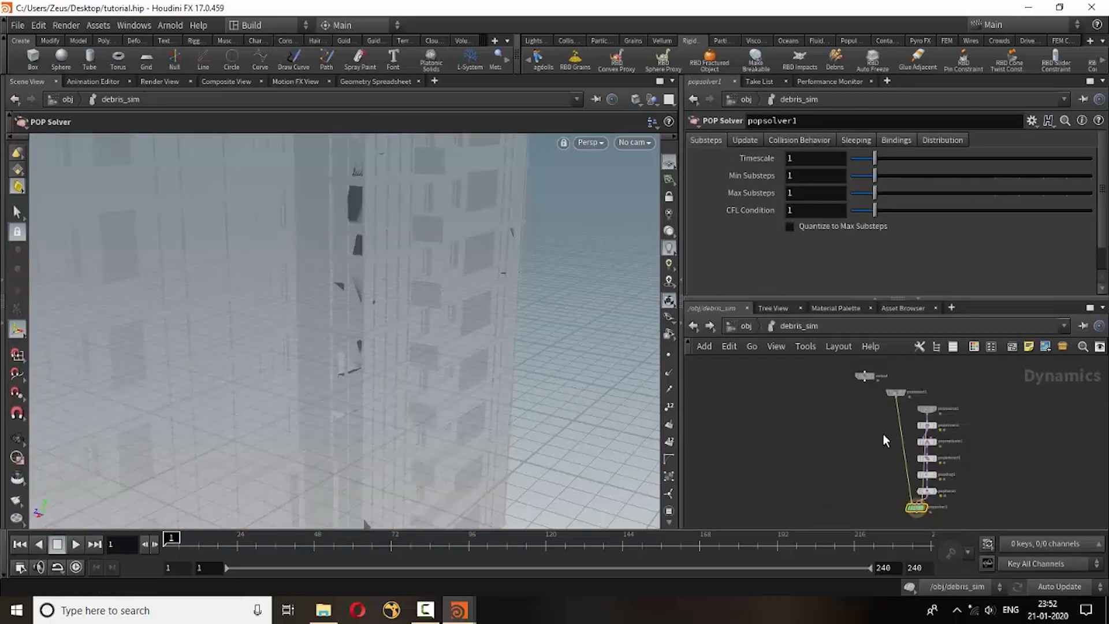
- Add a ground plane collider to the debris simulation and arrange the nodes inside debris_sim automatically
{"action": "key", "text": "l"}
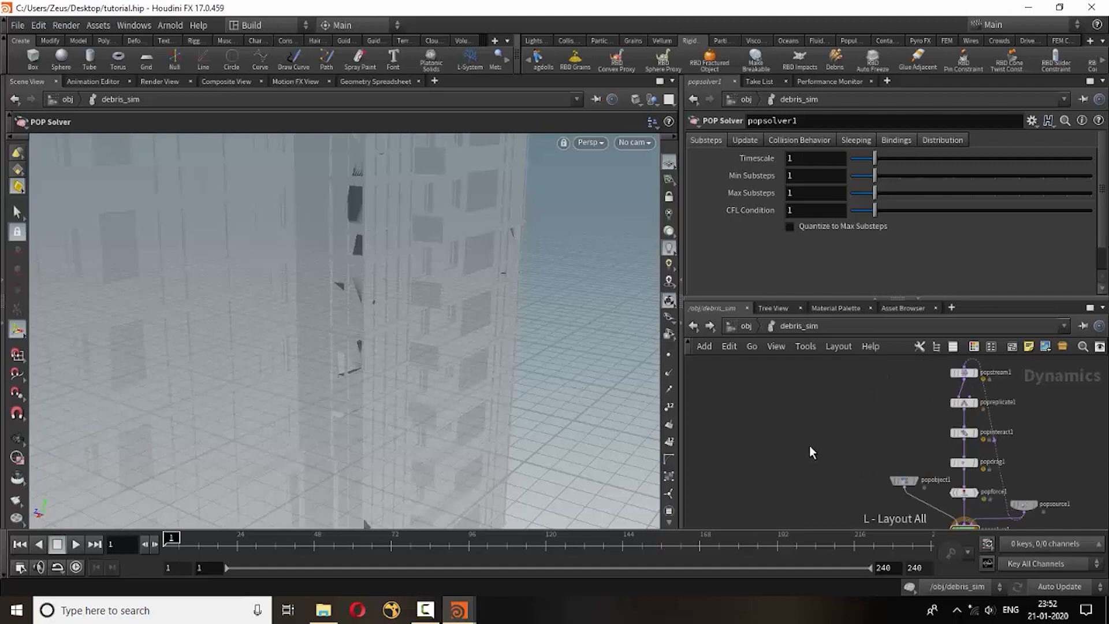
{"action": "left_click", "coordinate": [593, 38]}
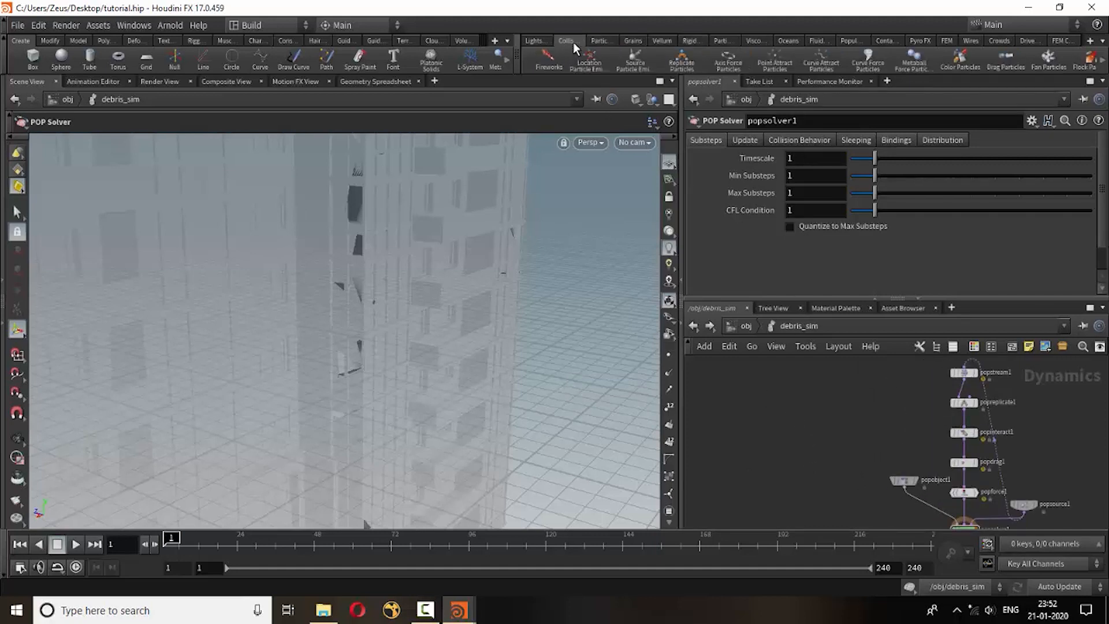
{"action": "left_click", "coordinate": [570, 41]}
{"action": "key", "text": "u"}
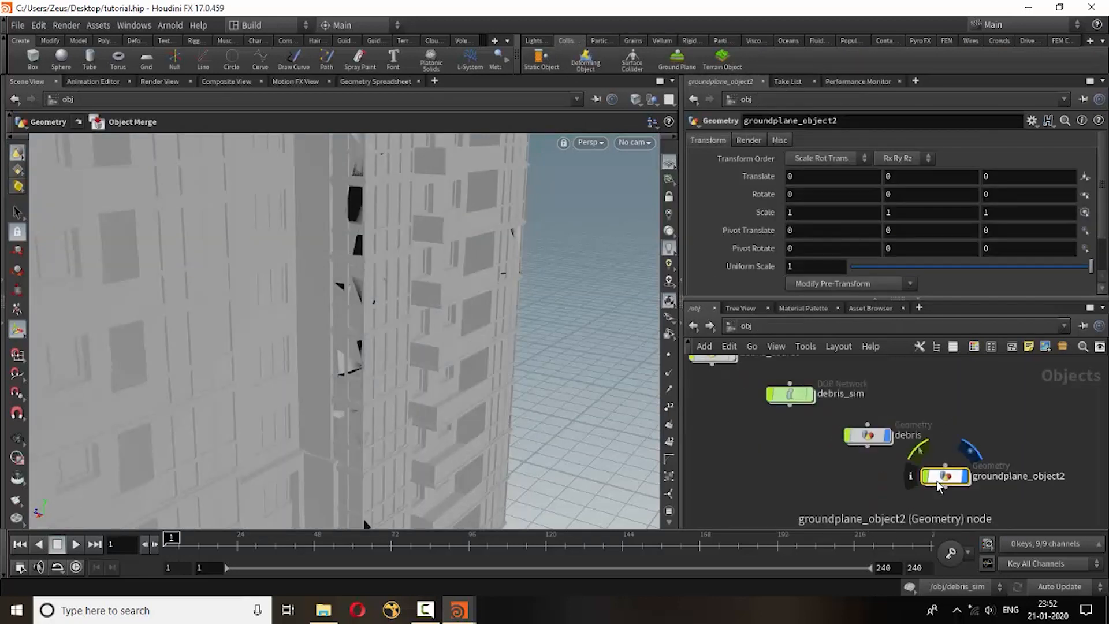
{"action": "double_click", "coordinate": [808, 366]}
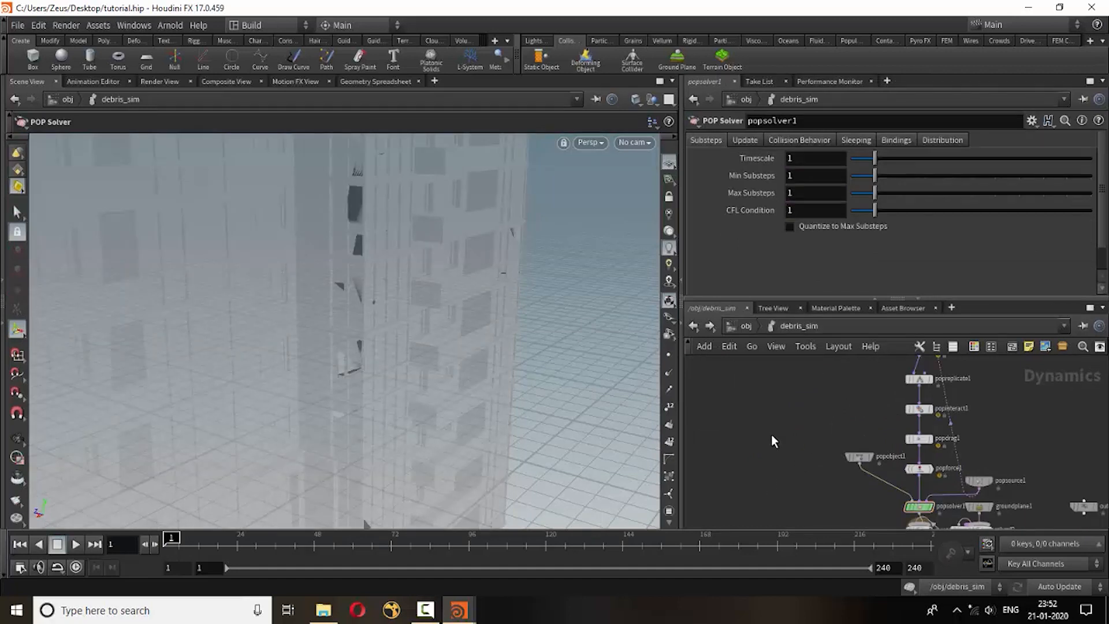
{"action": "key", "text": "l"}
{"action": "scroll", "coordinate": [931, 477], "scroll_direction": "up", "scroll_amount": 3}
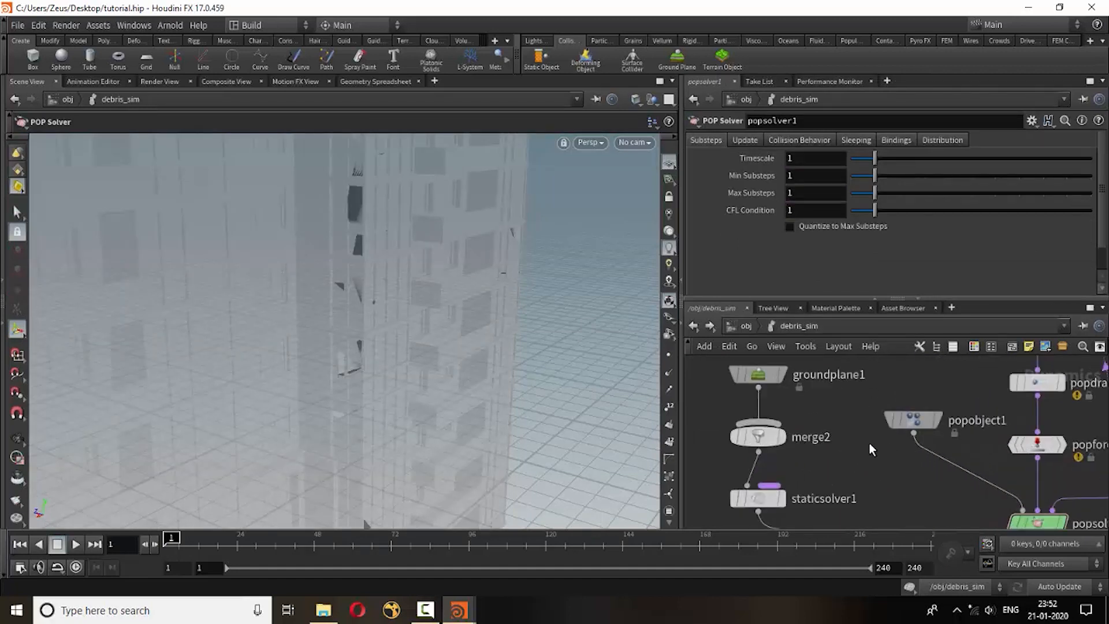
- Play the debris simulation through the car's impact with the building and stop it at frame 114
{"action": "left_click", "coordinate": [911, 415]}
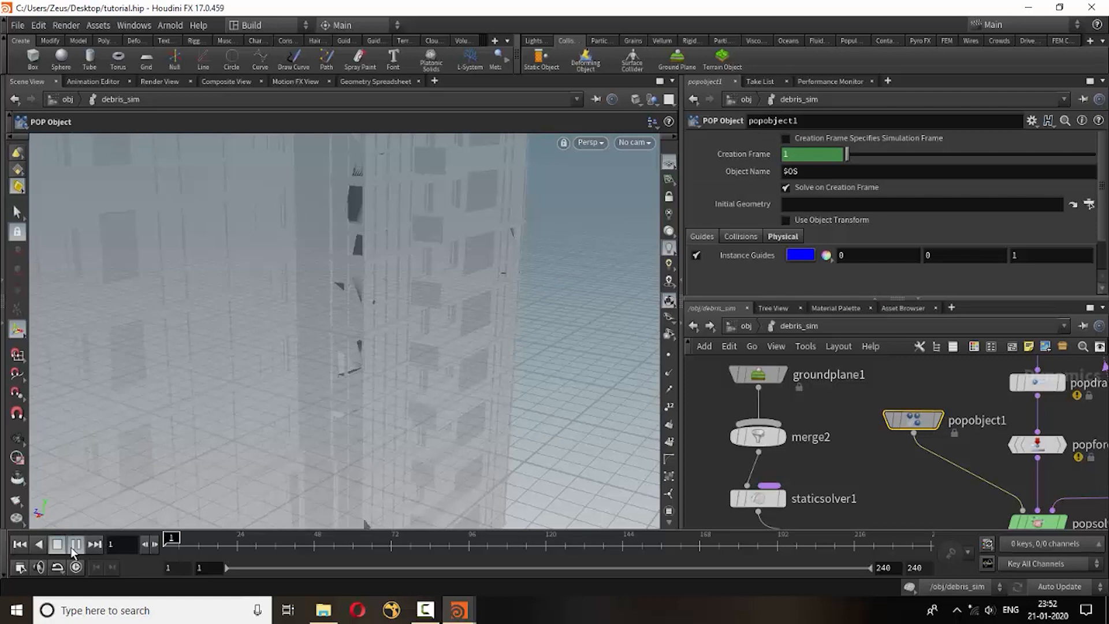
{"action": "left_click", "coordinate": [77, 543]}
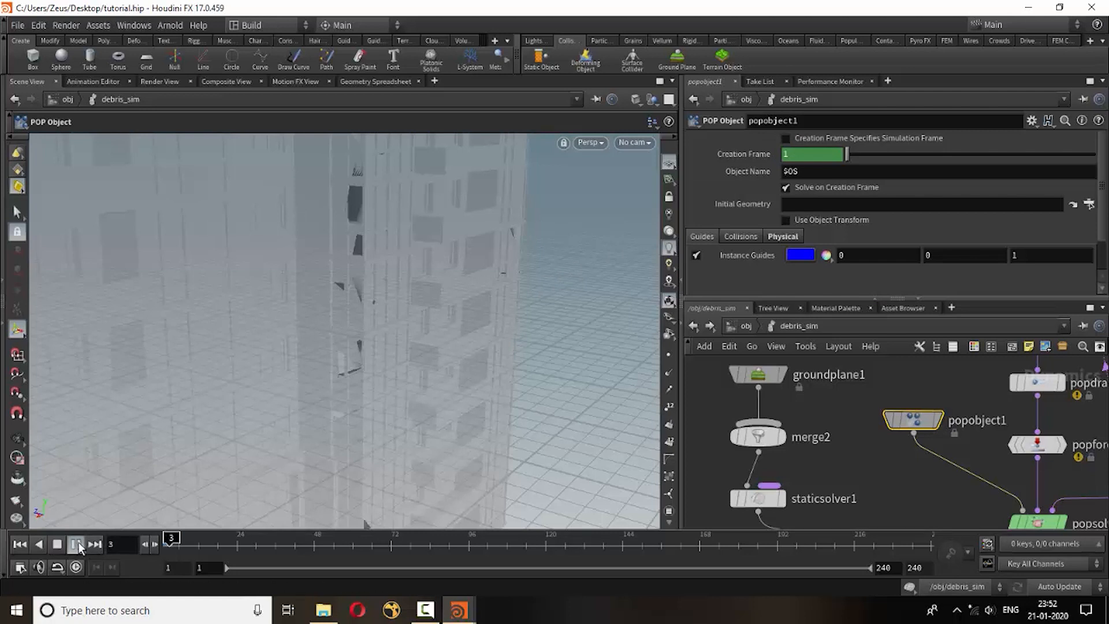
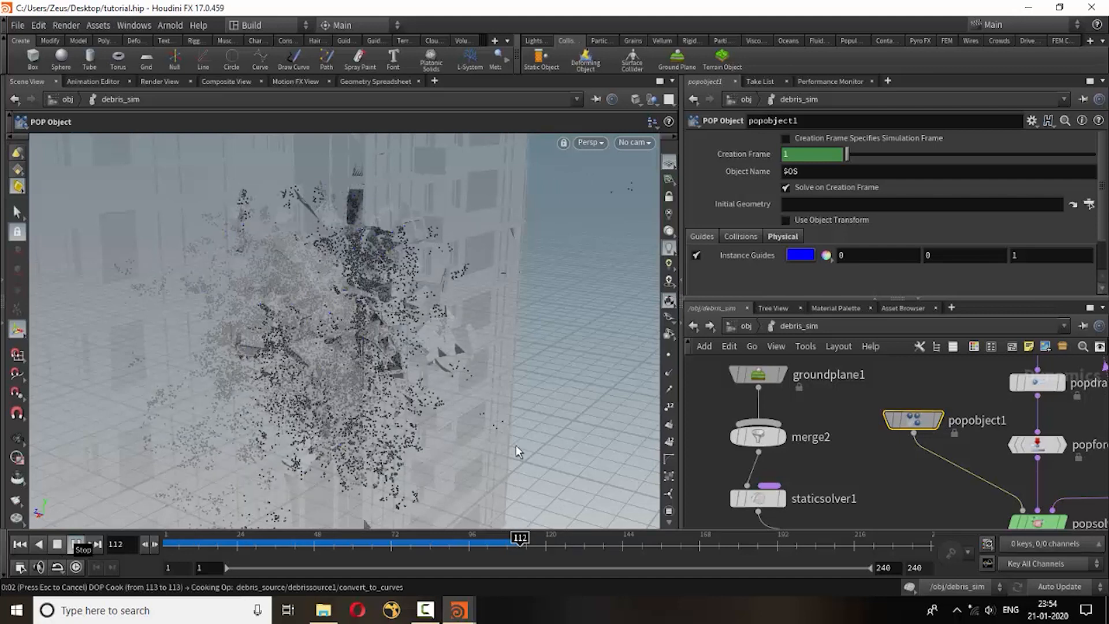
{"action": "key", "text": "Escape"}
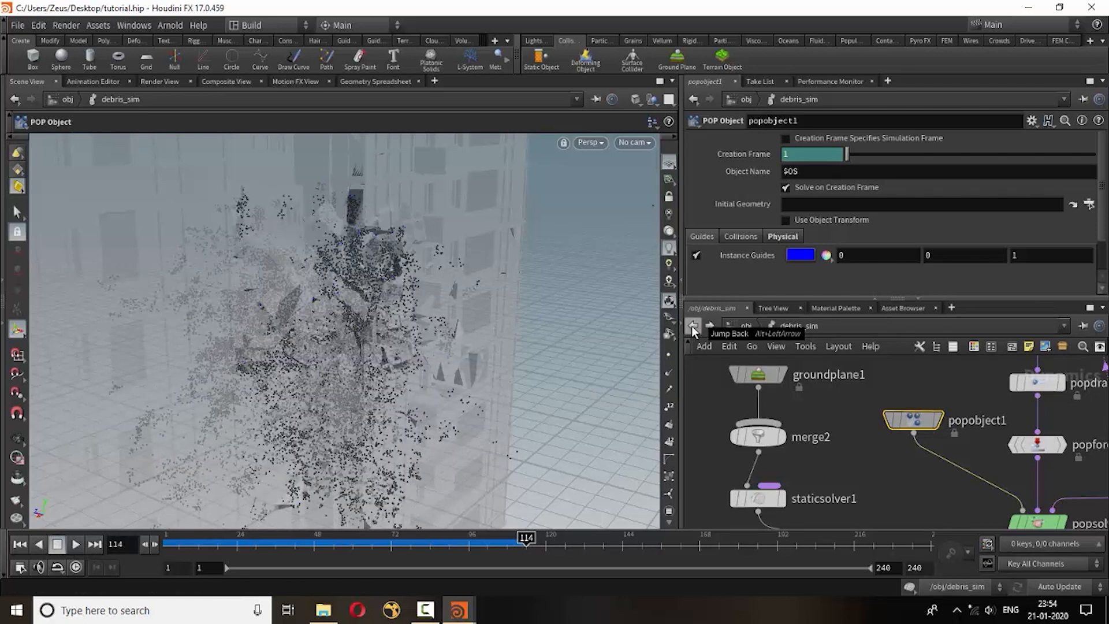
- Return to the object level, scrub back to frame 105 and examine the debris particles around the impact hole
{"action": "left_click", "coordinate": [691, 326]}
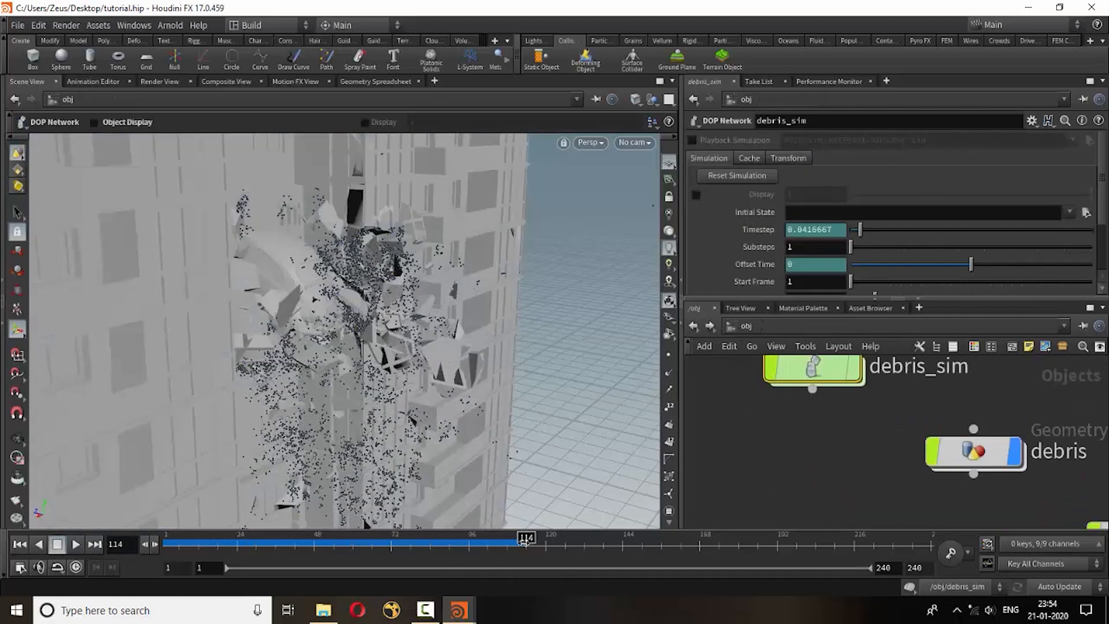
{"action": "left_click_drag", "start_coordinate": [524, 543], "coordinate": [495, 540]}
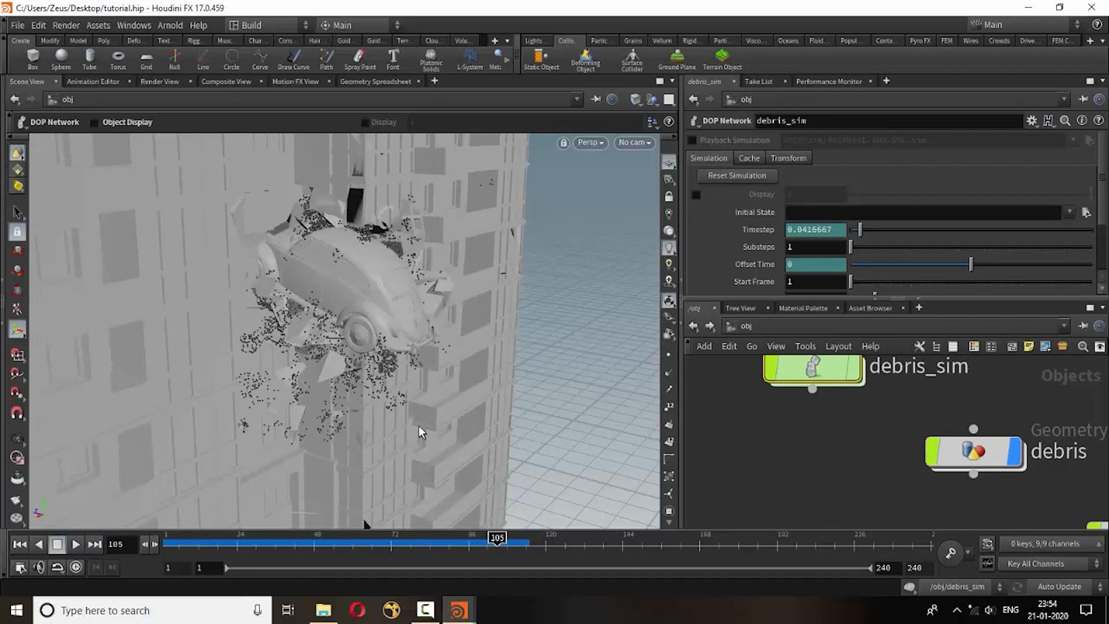
{"action": "left_click_drag", "start_coordinate": [379, 265], "coordinate": [404, 304]}
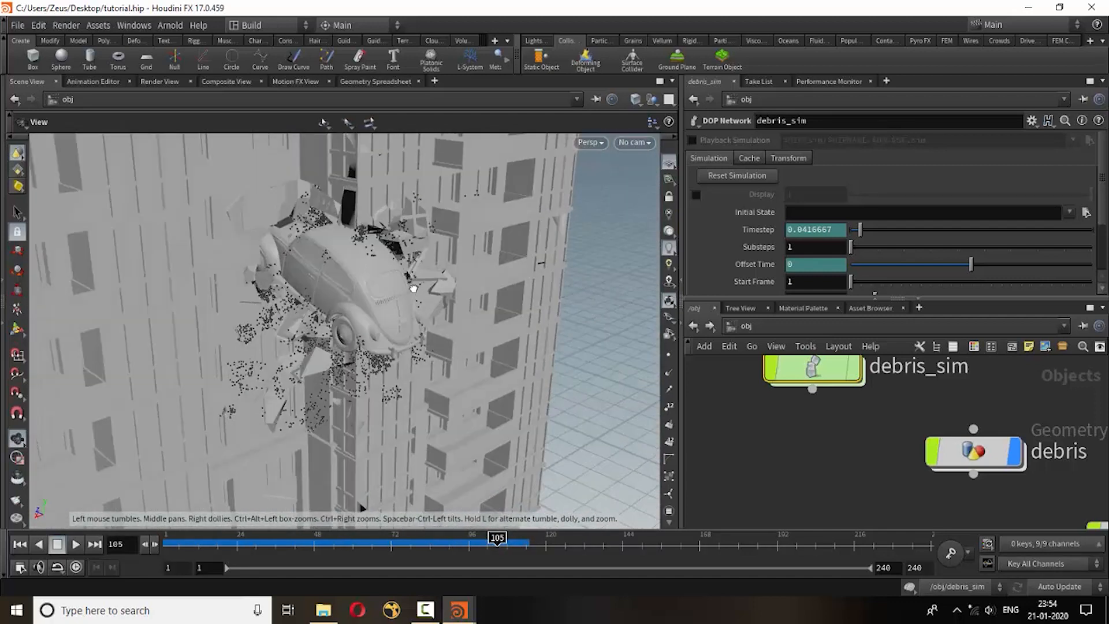
- Rewind to frame 1 and set Edge Debris to 50000 on the debrissource1 node inside debris_source
{"action": "left_click", "coordinate": [19, 544]}
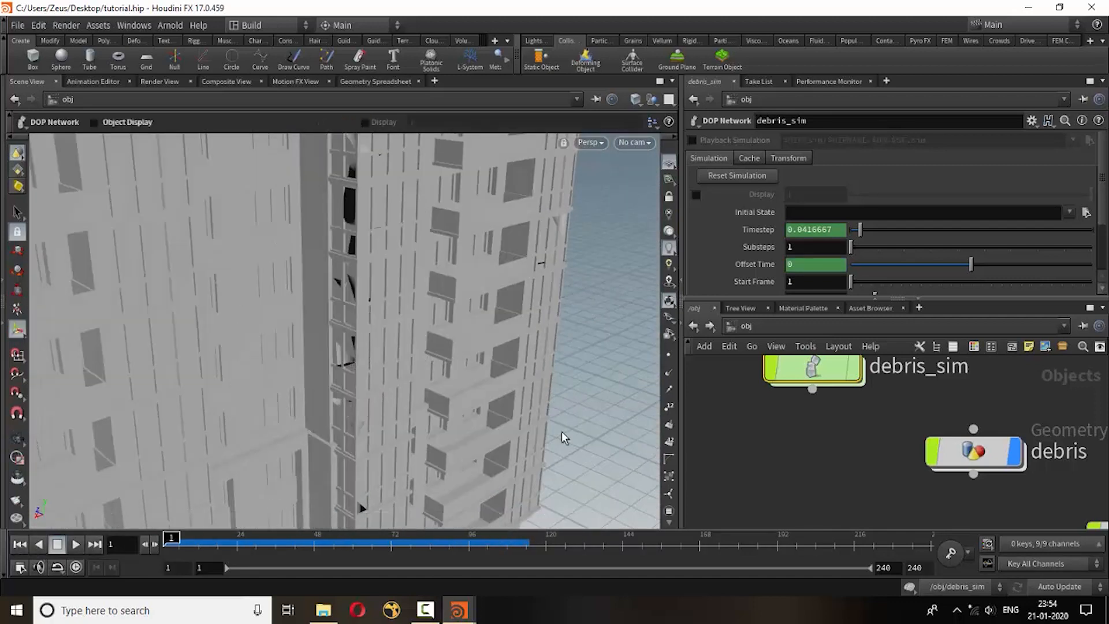
{"action": "scroll", "coordinate": [861, 442], "scroll_direction": "down", "scroll_amount": 3}
{"action": "scroll", "coordinate": [870, 472], "scroll_direction": "up", "scroll_amount": 1}
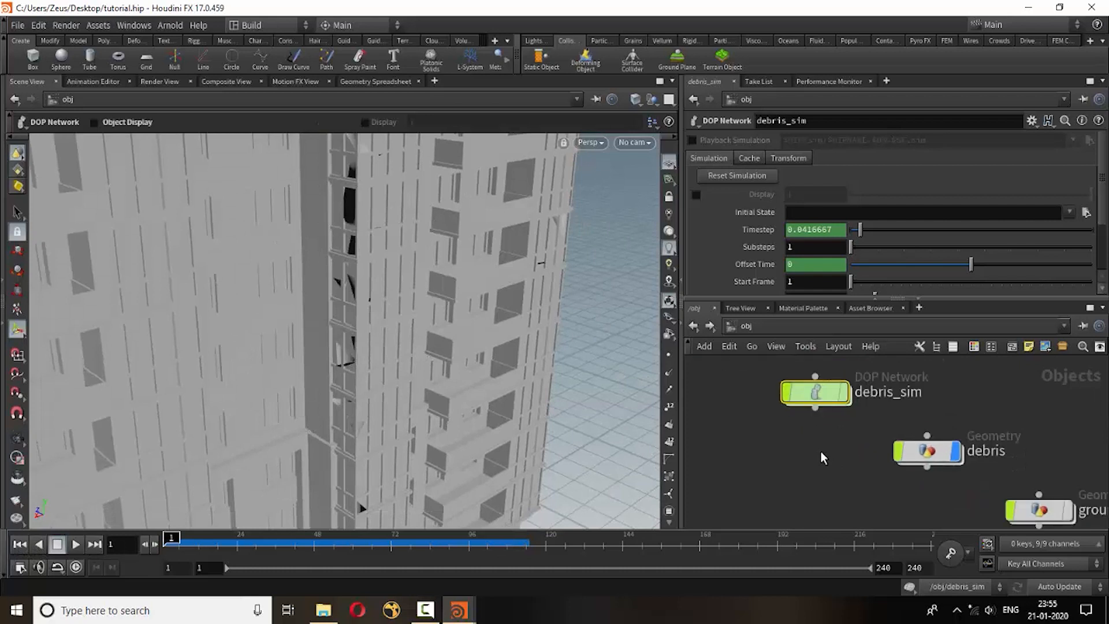
{"action": "scroll", "coordinate": [871, 472], "scroll_direction": "down", "scroll_amount": 3}
{"action": "scroll", "coordinate": [786, 384], "scroll_direction": "up", "scroll_amount": 2}
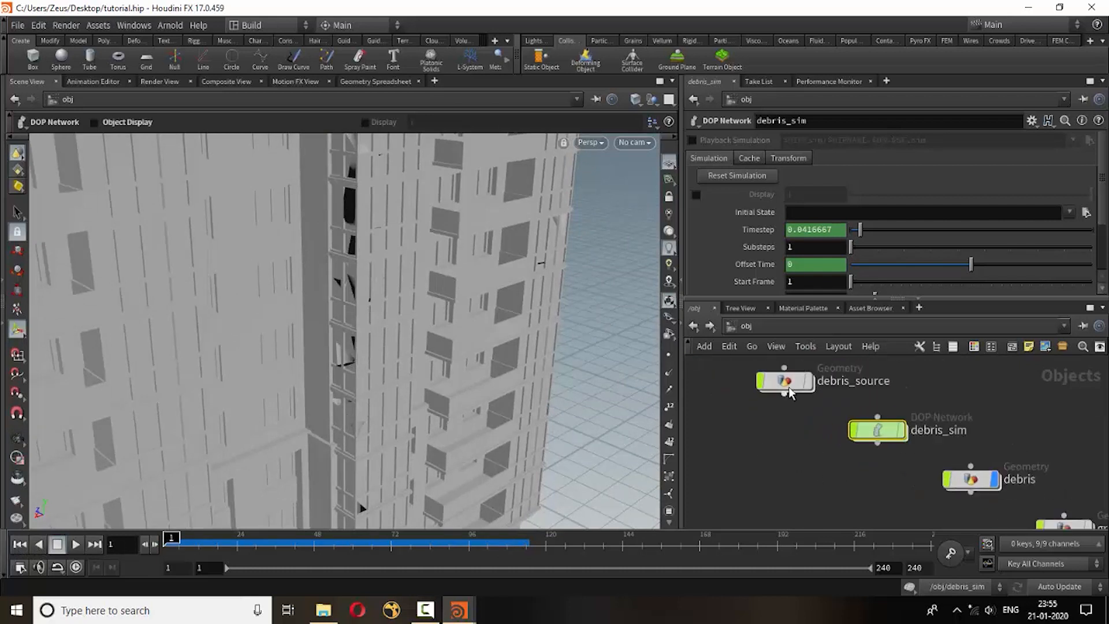
{"action": "left_click", "coordinate": [790, 384]}
{"action": "double_click", "coordinate": [790, 384]}
{"action": "scroll", "coordinate": [817, 415], "scroll_direction": "up", "scroll_amount": 2}
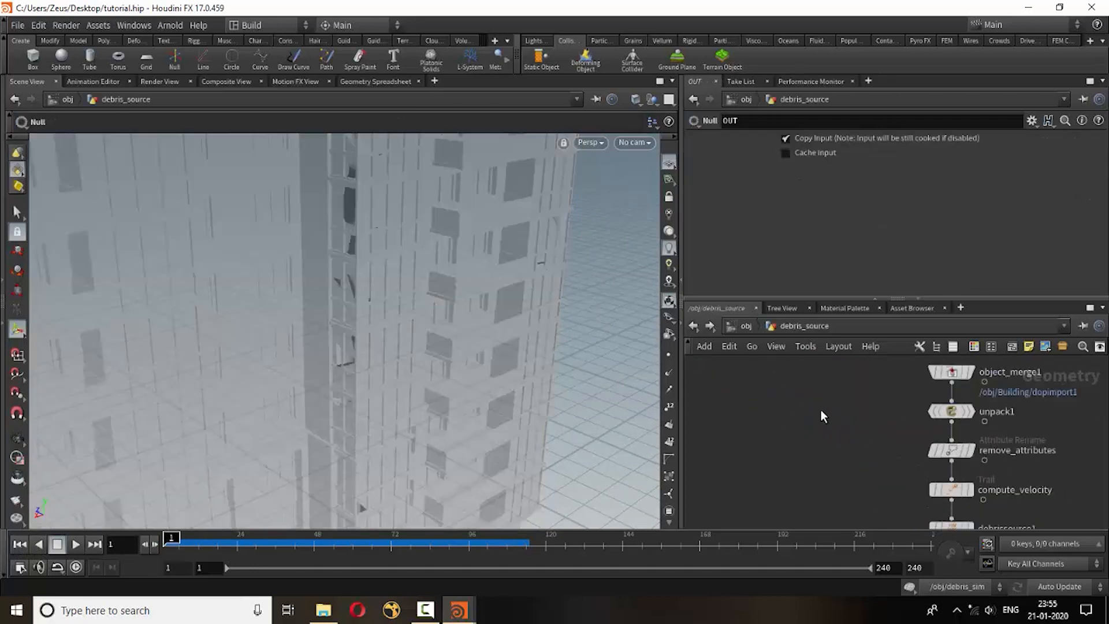
{"action": "middle_click_drag", "start_coordinate": [841, 461], "coordinate": [772, 391]}
{"action": "scroll", "coordinate": [817, 485], "scroll_direction": "up", "scroll_amount": 2}
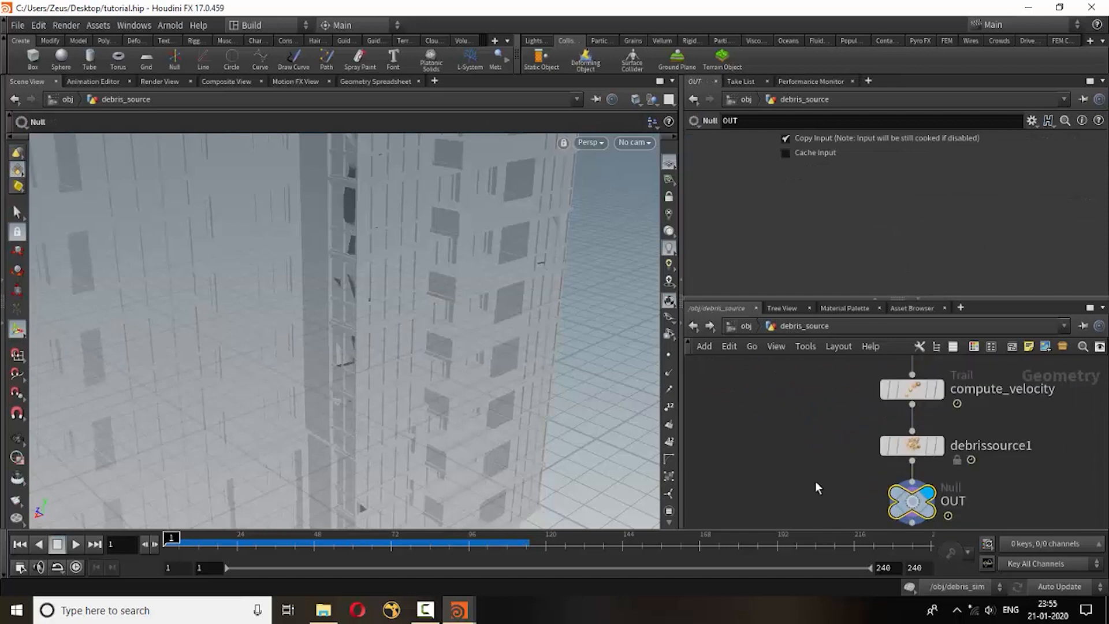
{"action": "left_click", "coordinate": [898, 448]}
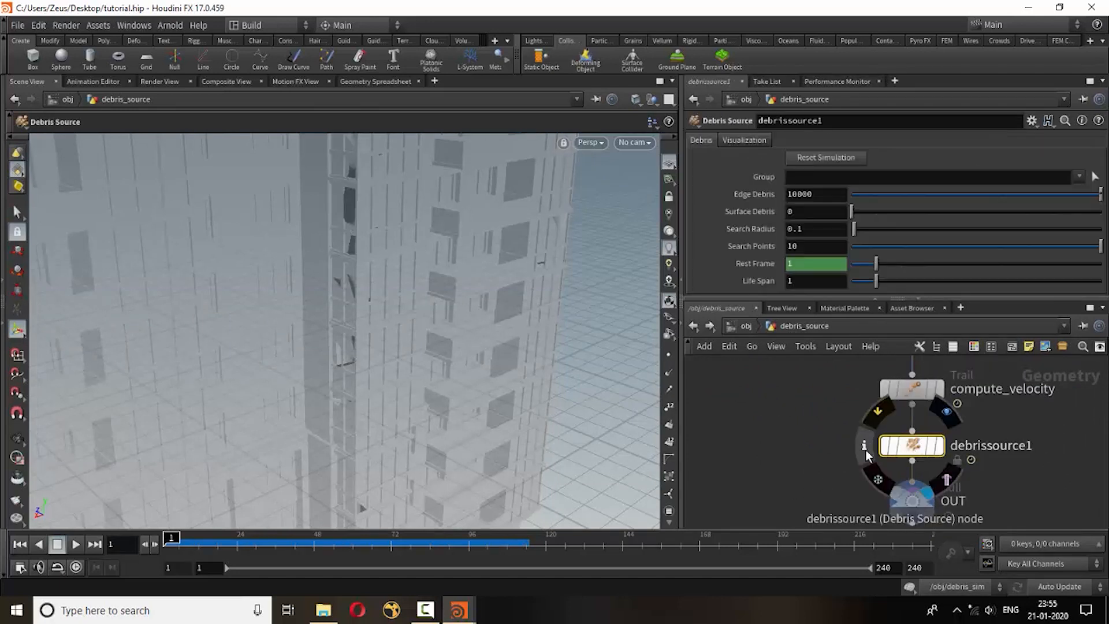
{"action": "left_click", "coordinate": [793, 193]}
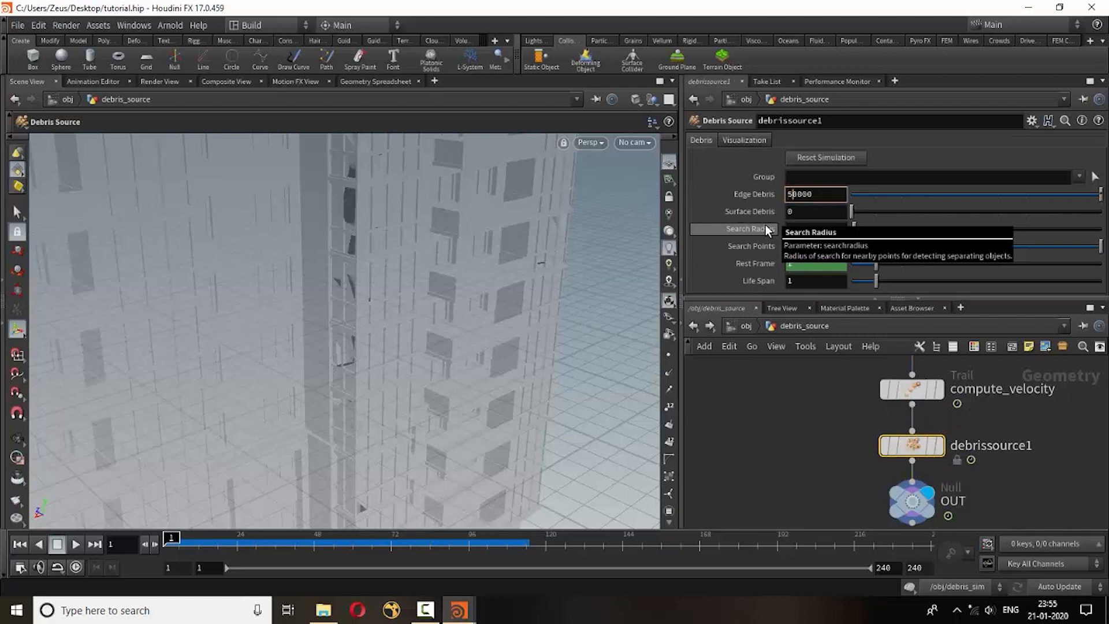
- Set Surface Debris to 1000 and Search Radius to 0.2 on the debrissource1 node
{"action": "left_click", "coordinate": [794, 210]}
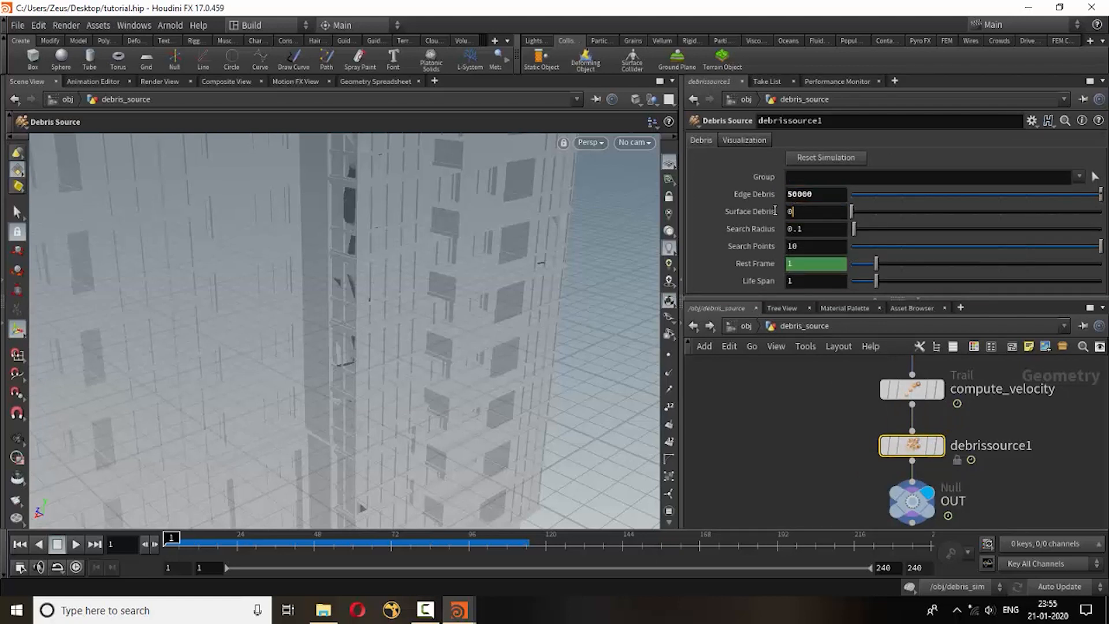
{"action": "double_click", "coordinate": [796, 214]}
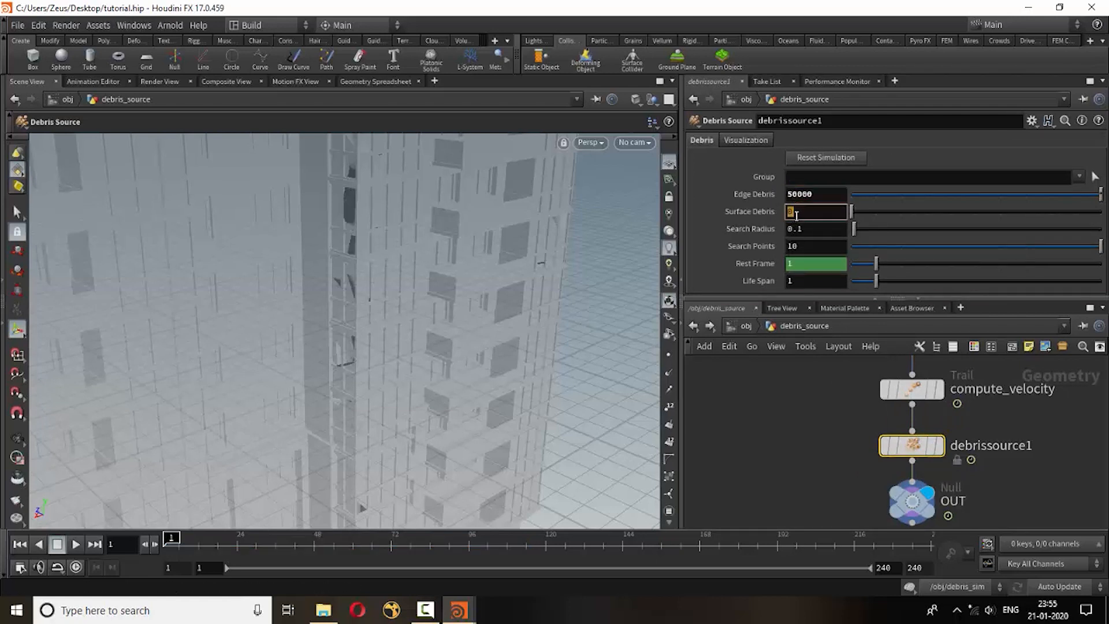
{"action": "type", "text": "1000"}
{"action": "key", "text": "Return"}
{"action": "left_click", "coordinate": [811, 230]}
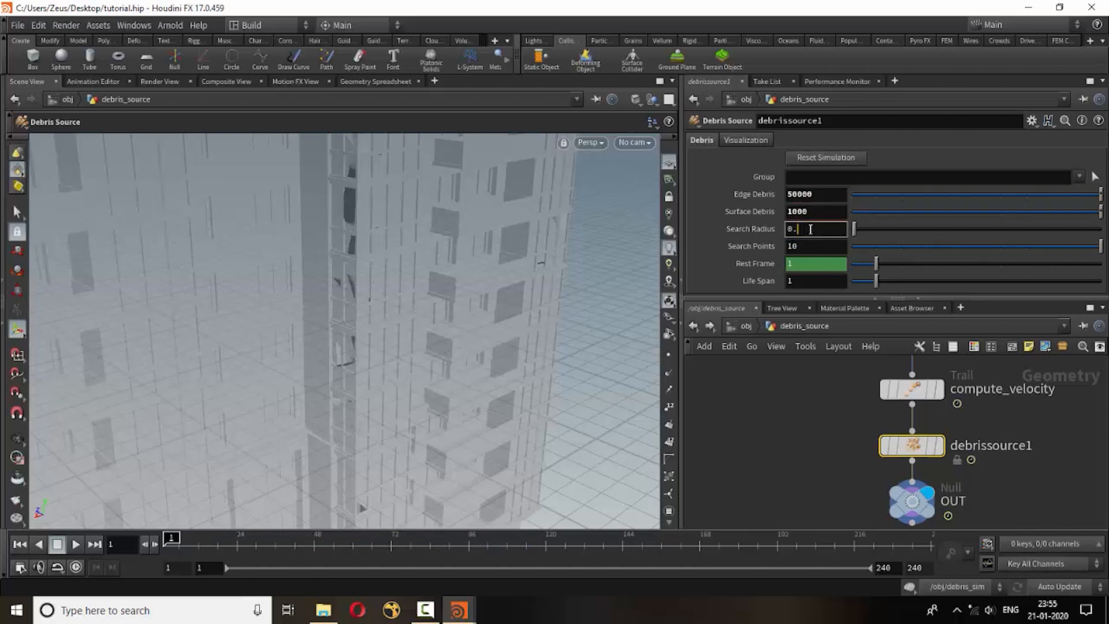
{"action": "key", "text": "Return"}
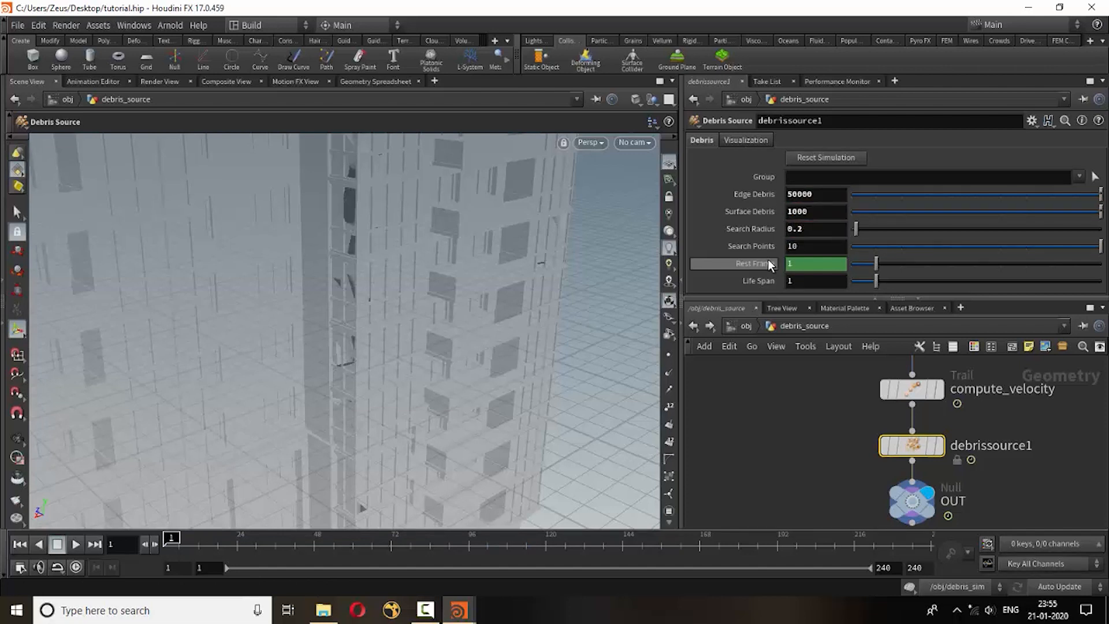
- Revise the Surface Debris value of the debrissource1 node
{"action": "left_click", "coordinate": [824, 211]}
{"action": "type", "text": "0"}
{"action": "key", "text": "Return"}
- Disable the dynamics simulation at the object level and scrub to frame 93 to examine when the car reaches the building
{"action": "left_click", "coordinate": [689, 330]}
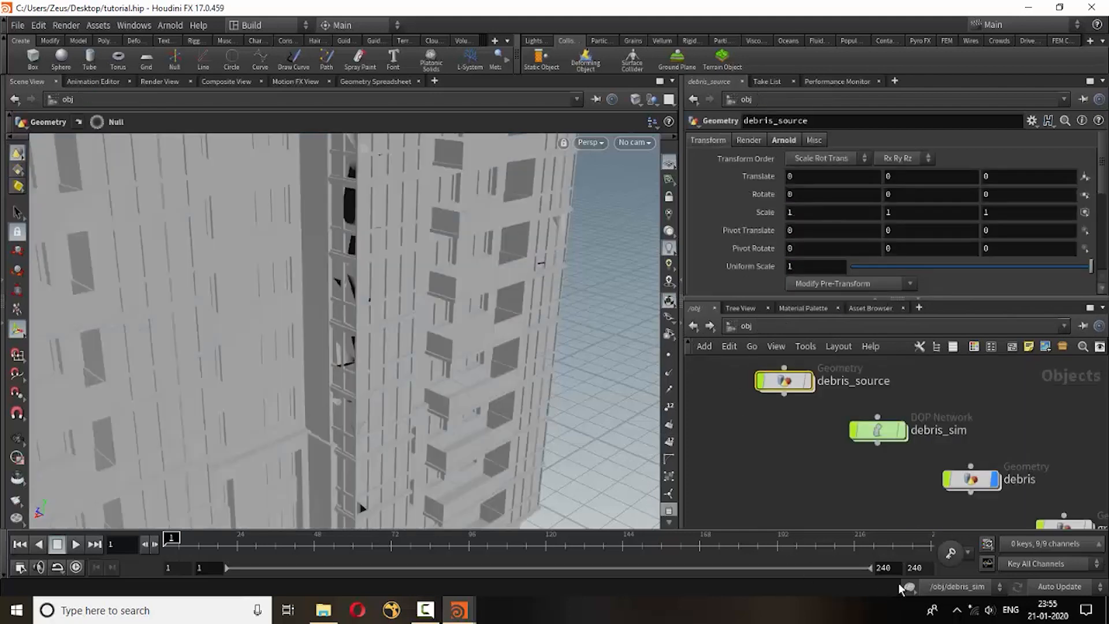
{"action": "left_click", "coordinate": [471, 538]}
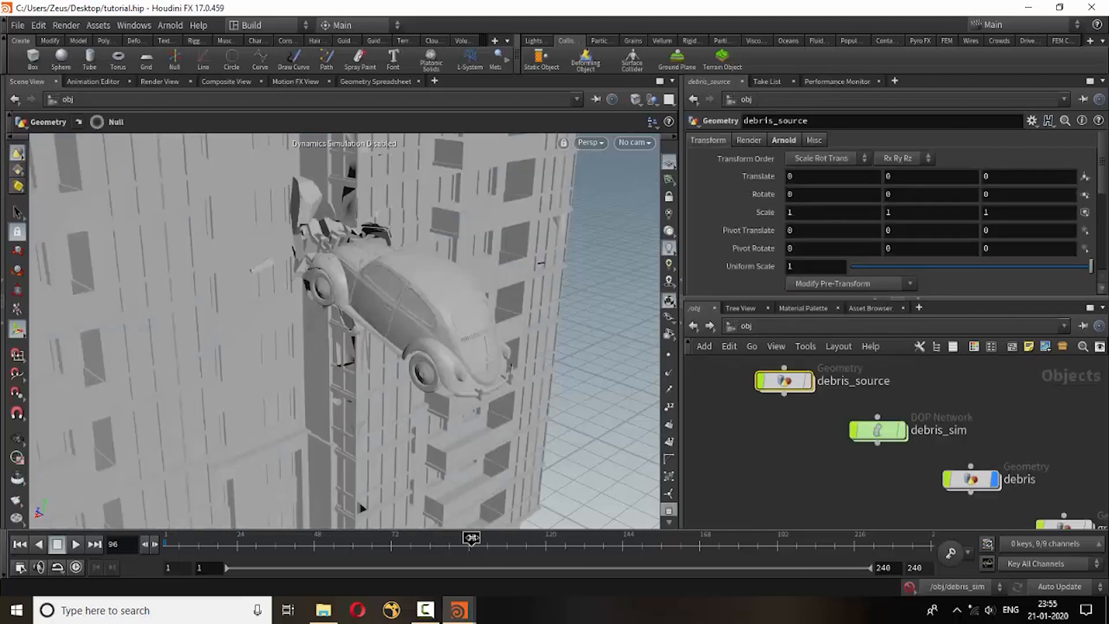
{"action": "left_click_drag", "start_coordinate": [471, 539], "coordinate": [459, 545]}
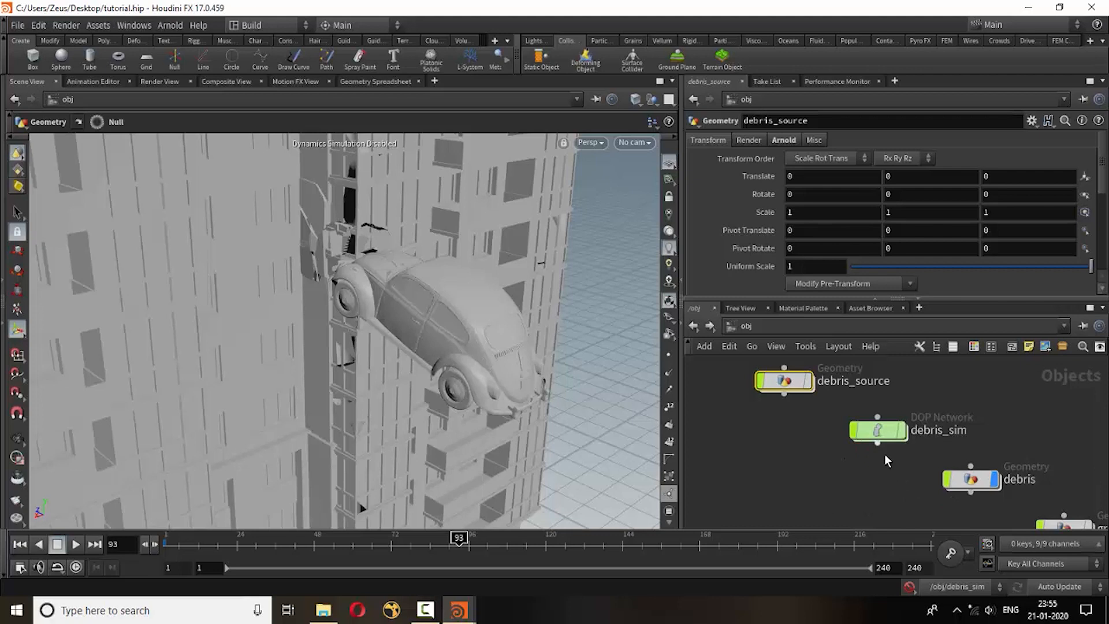
- Rewind to frame 1, remove the channel from popobject1's Creation Frame inside debris_sim, and set it to 93
{"action": "left_click", "coordinate": [20, 544]}
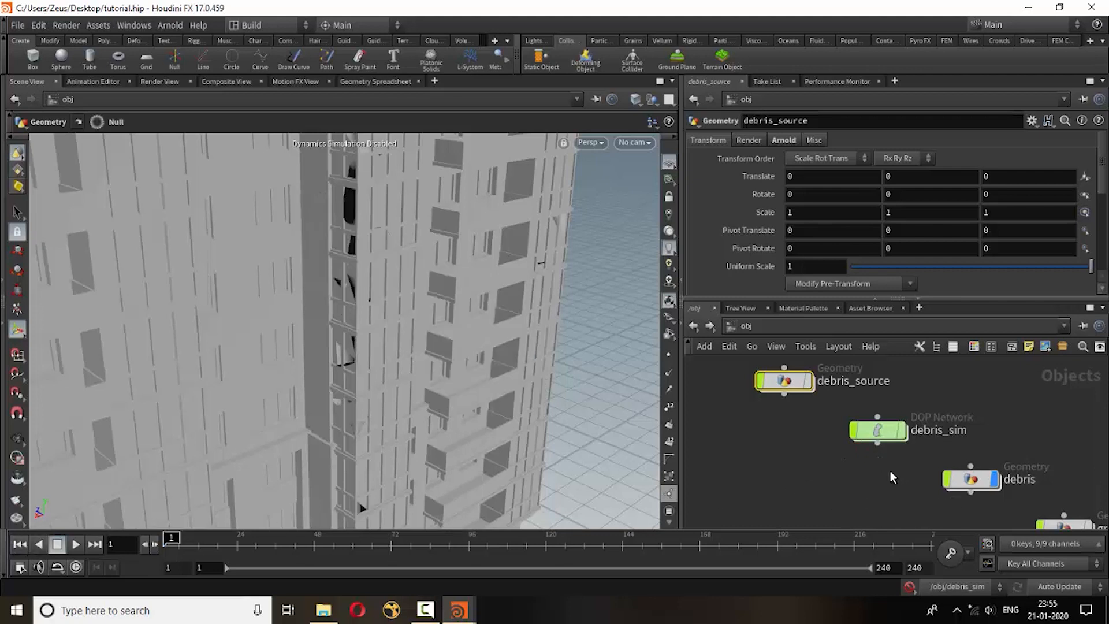
{"action": "double_click", "coordinate": [885, 438]}
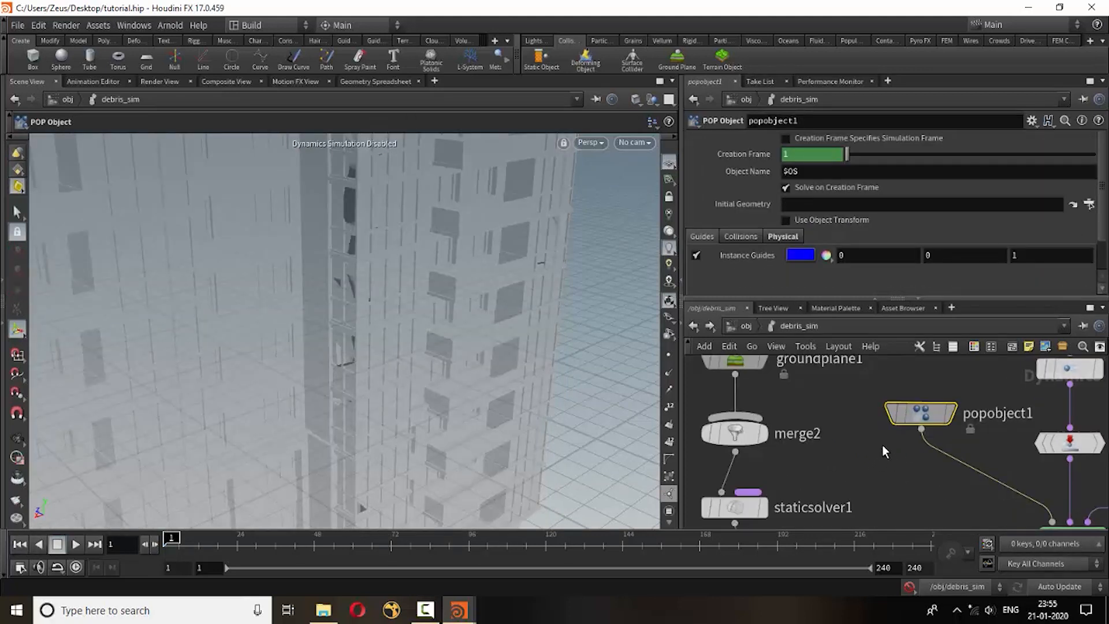
{"action": "right_click", "coordinate": [751, 155]}
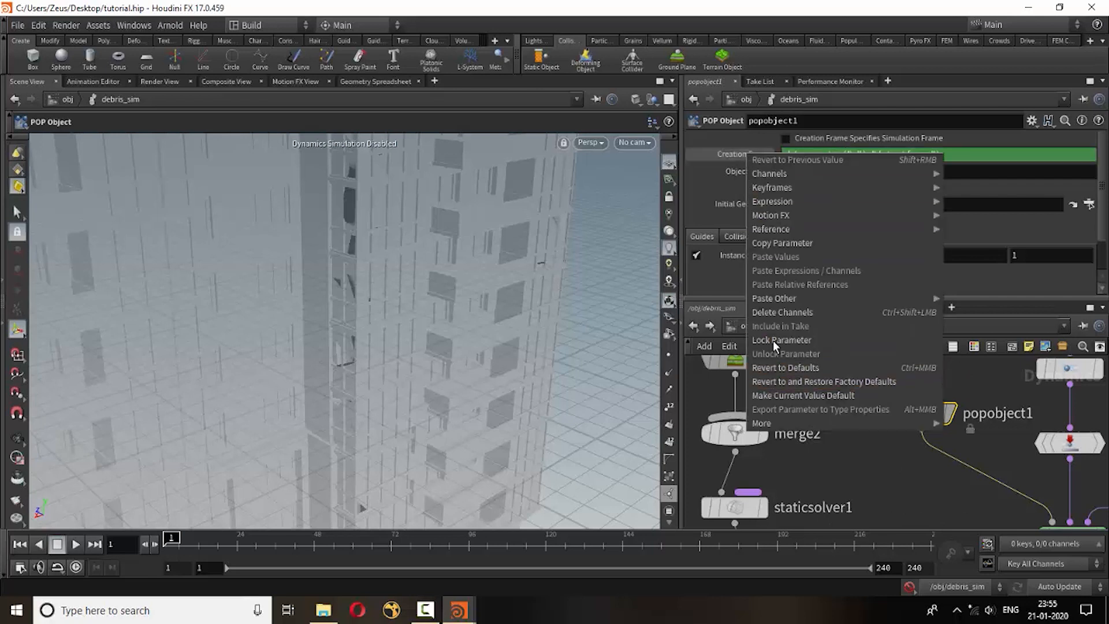
{"action": "left_click", "coordinate": [779, 312]}
{"action": "double_click", "coordinate": [795, 154]}
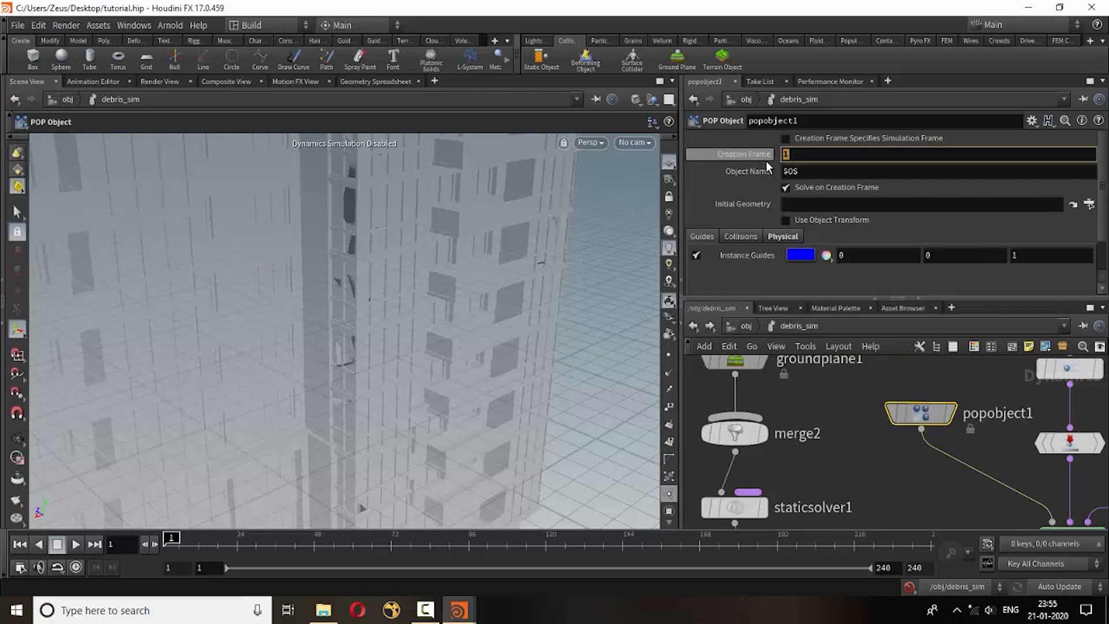
{"action": "type", "text": "93"}
{"action": "key", "text": "Return"}
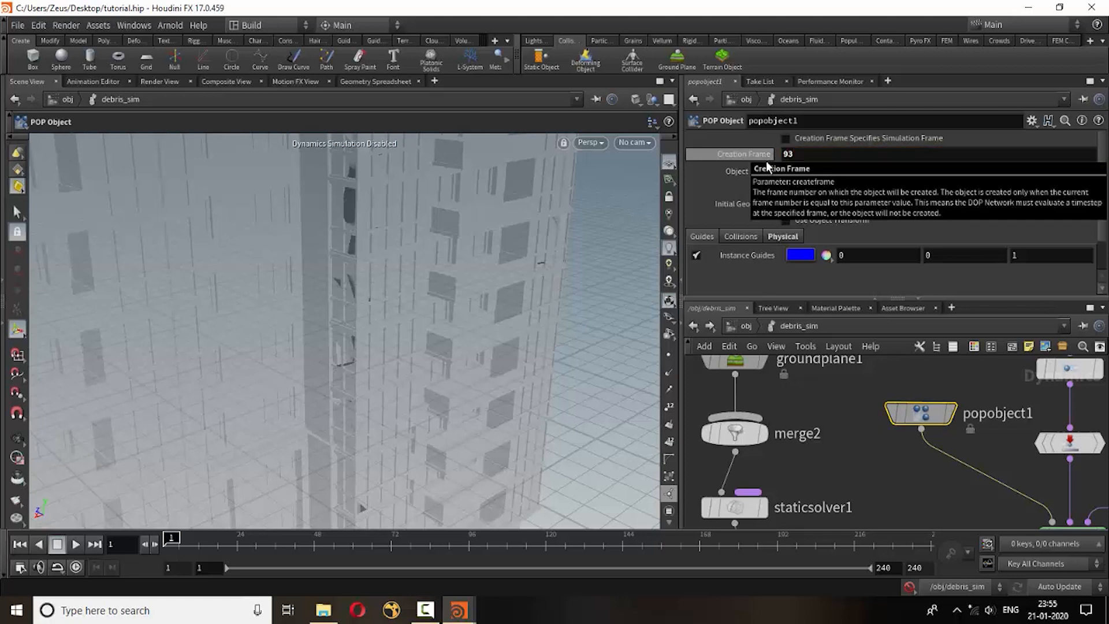
{"action": "left_click", "coordinate": [786, 139]}
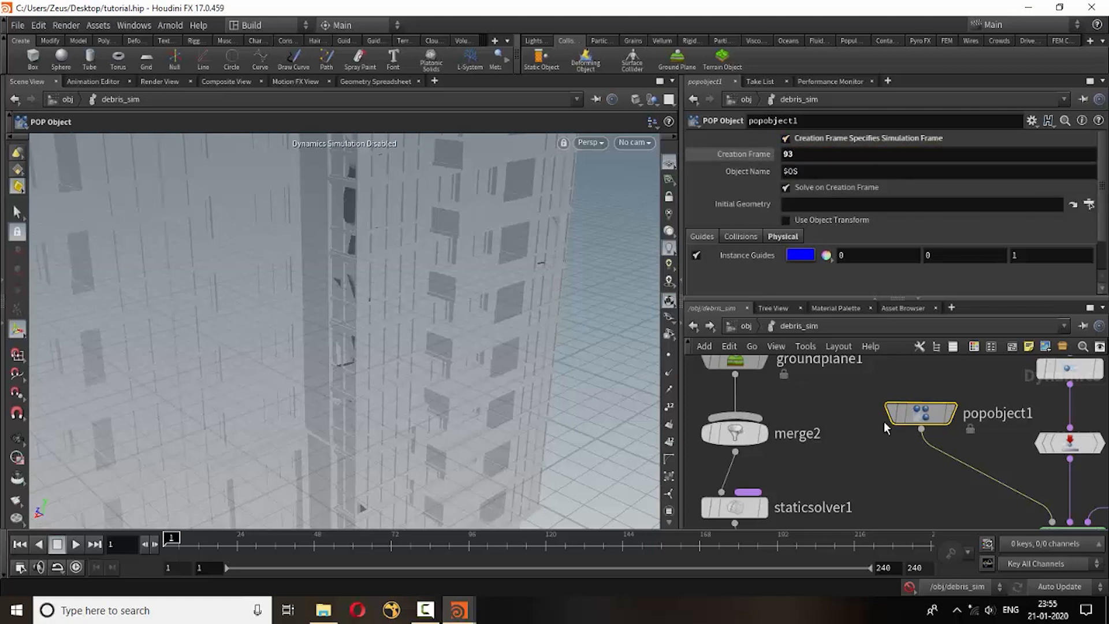
- Re-enable the dynamics simulation, play it past the impact, stop it, and scrub back to frame 105 at the object level
{"action": "scroll", "coordinate": [881, 430], "scroll_direction": "down", "scroll_amount": 2}
{"action": "left_click", "coordinate": [908, 588]}
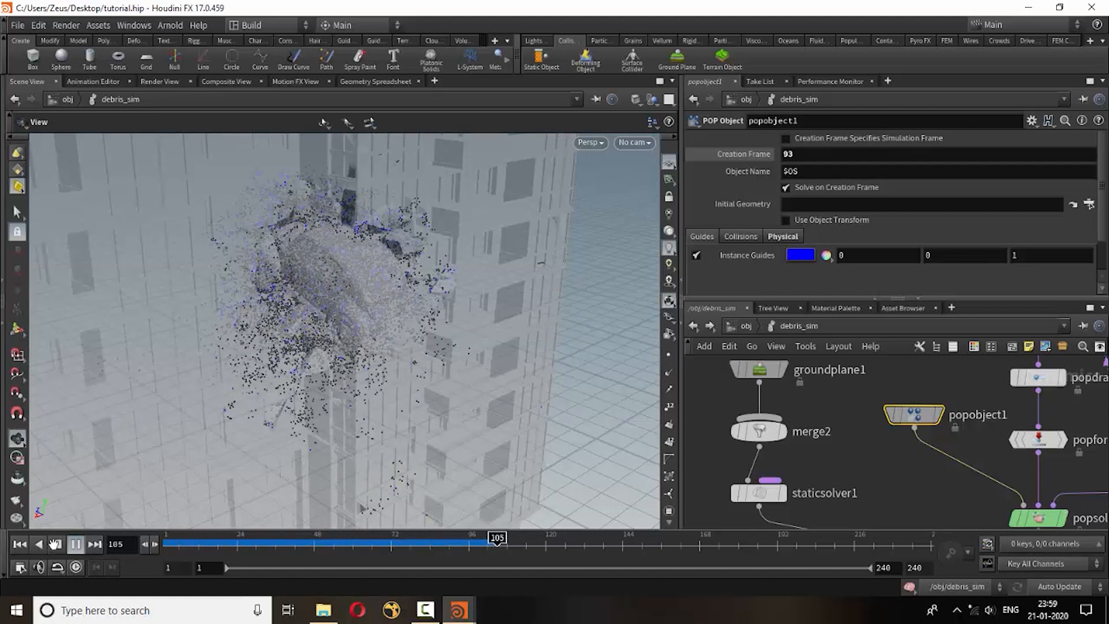
{"action": "left_click", "coordinate": [58, 544]}
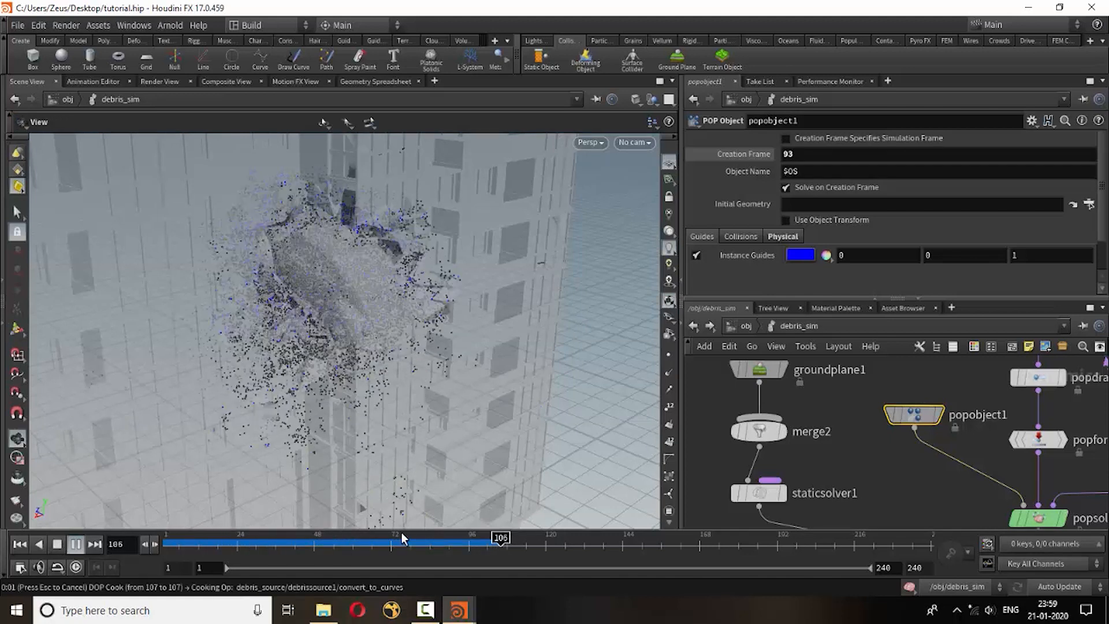
{"action": "left_click", "coordinate": [693, 327]}
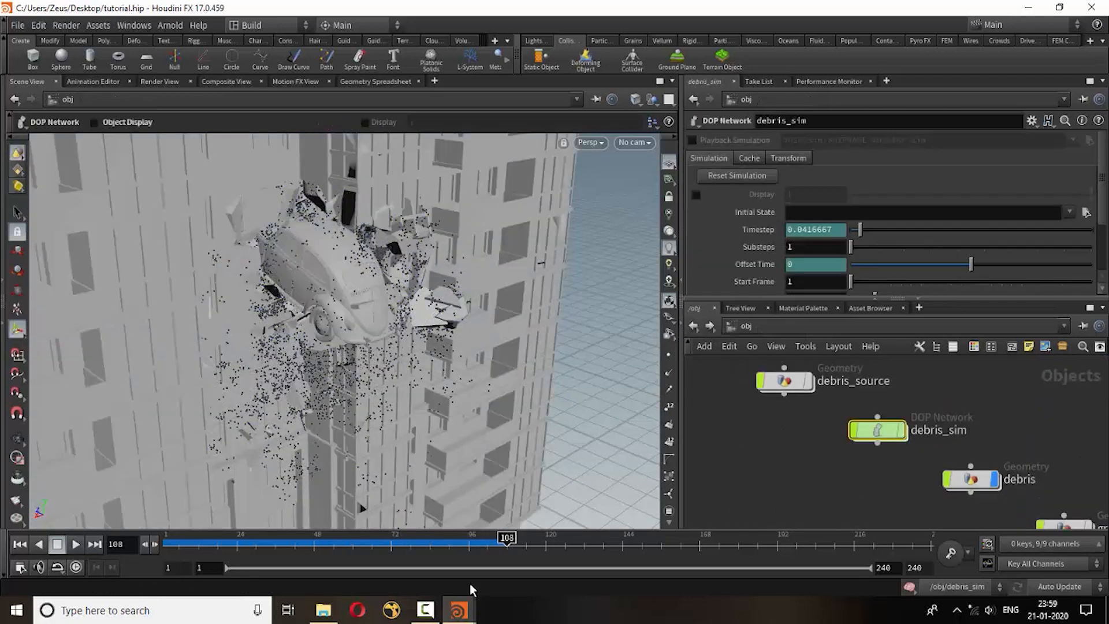
{"action": "mouse_move", "coordinate": [507, 540]}
{"action": "left_mouse_down"}
{"action": "mouse_move", "coordinate": [426, 548]}
{"action": "mouse_move", "coordinate": [500, 555]}
{"action": "left_mouse_up"}
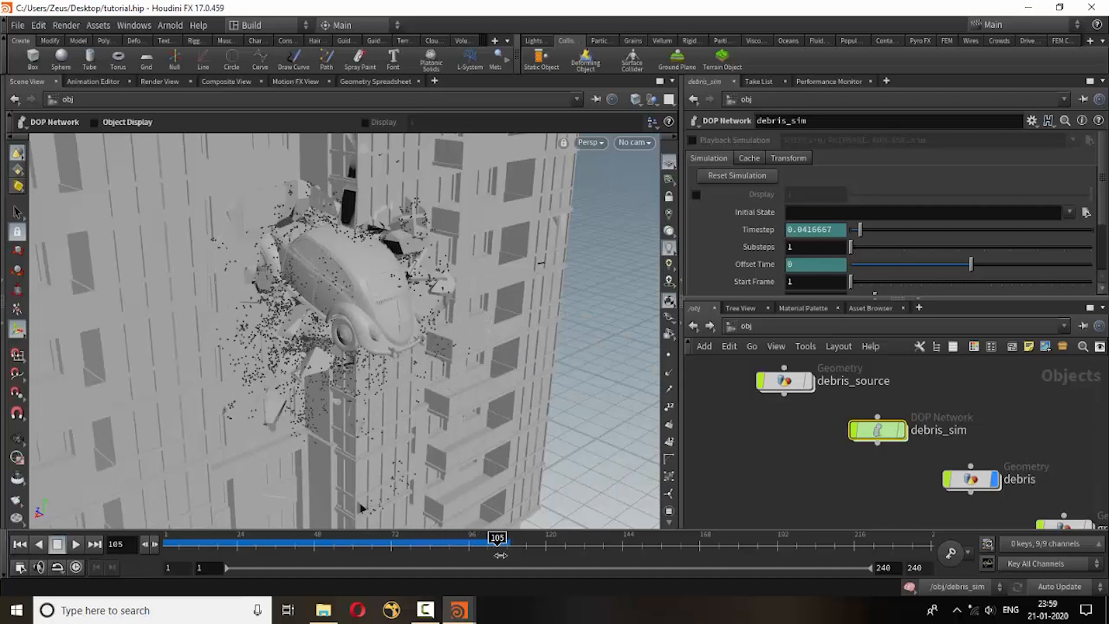
- Lay out all nodes in the object network automatically and rewind the timeline to frame 1
{"action": "scroll", "coordinate": [806, 441], "scroll_direction": "down", "scroll_amount": 3}
{"action": "scroll", "coordinate": [807, 442], "scroll_direction": "up", "scroll_amount": 2}
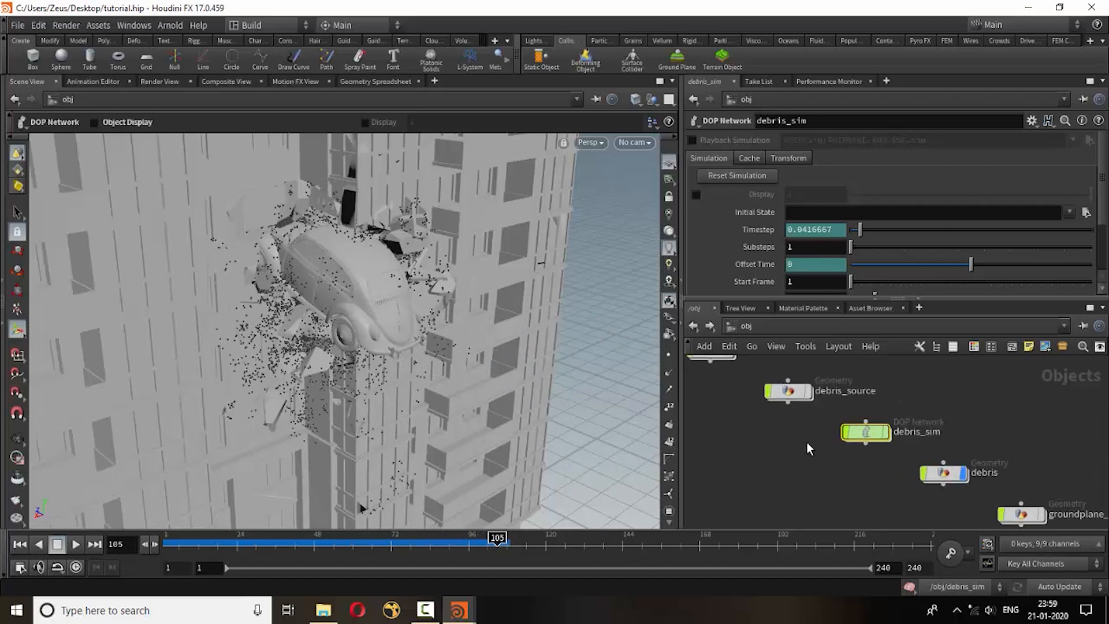
{"action": "key", "text": "l"}
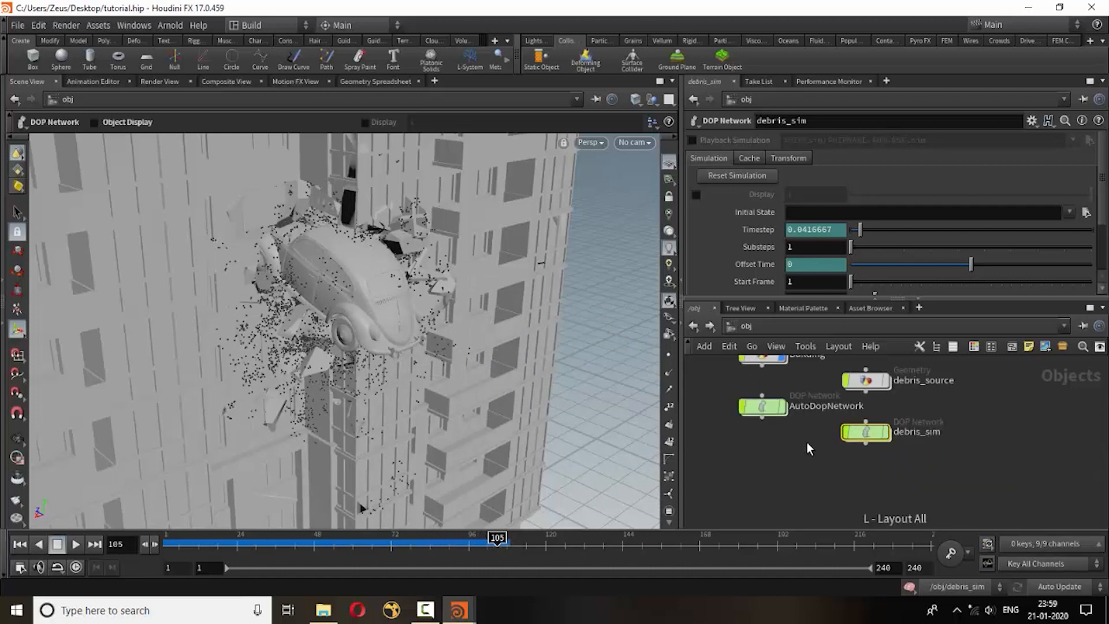
{"action": "scroll", "coordinate": [807, 441], "scroll_direction": "down", "scroll_amount": 2}
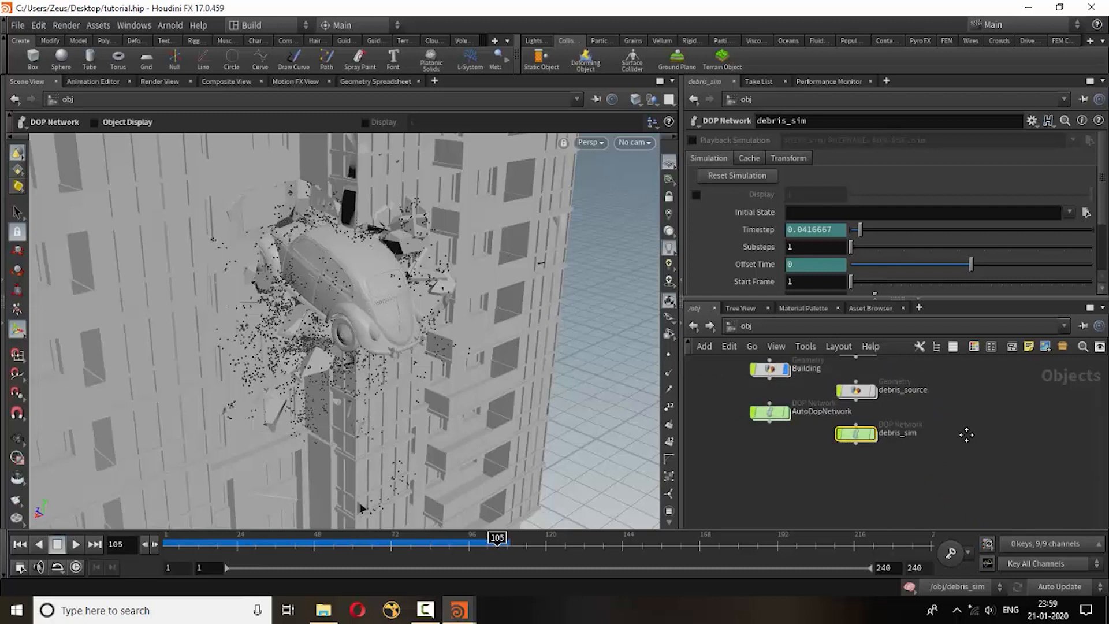
{"action": "middle_click_drag", "start_coordinate": [965, 435], "coordinate": [917, 435]}
{"action": "scroll", "coordinate": [918, 452], "scroll_direction": "down", "scroll_amount": 2}
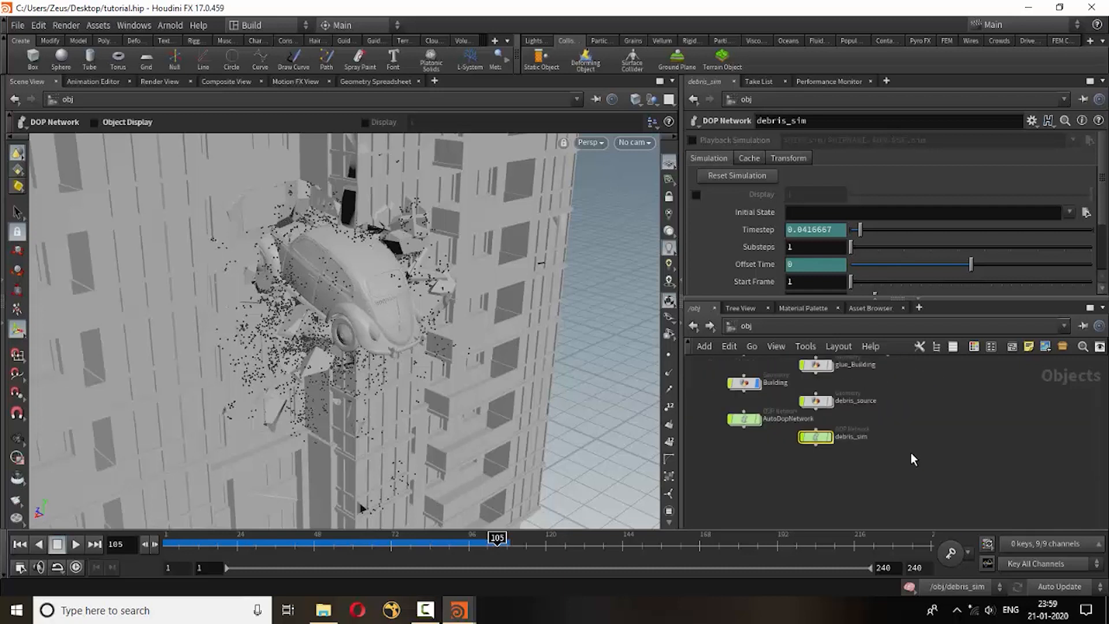
{"action": "scroll", "coordinate": [911, 483], "scroll_direction": "up", "scroll_amount": 2}
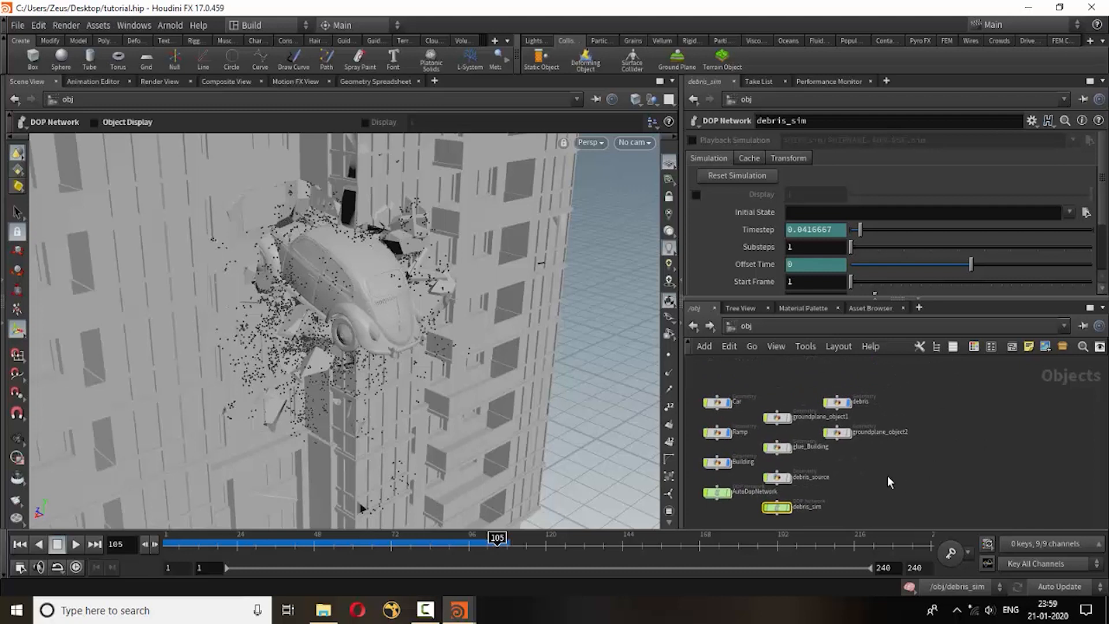
{"action": "scroll", "coordinate": [861, 465], "scroll_direction": "up", "scroll_amount": 2}
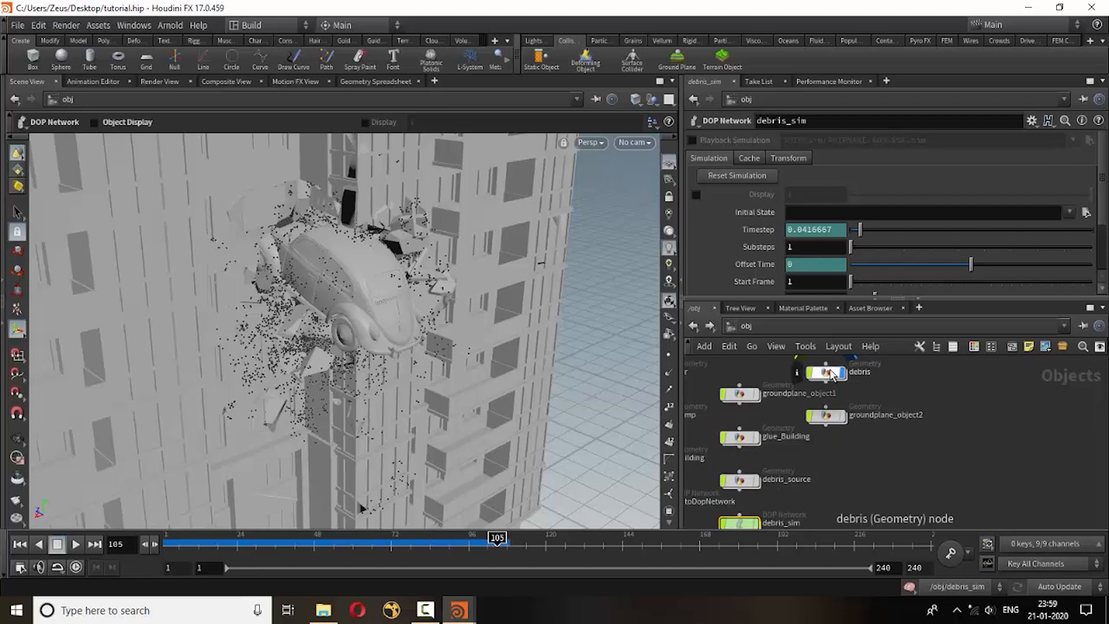
{"action": "left_click", "coordinate": [861, 461]}
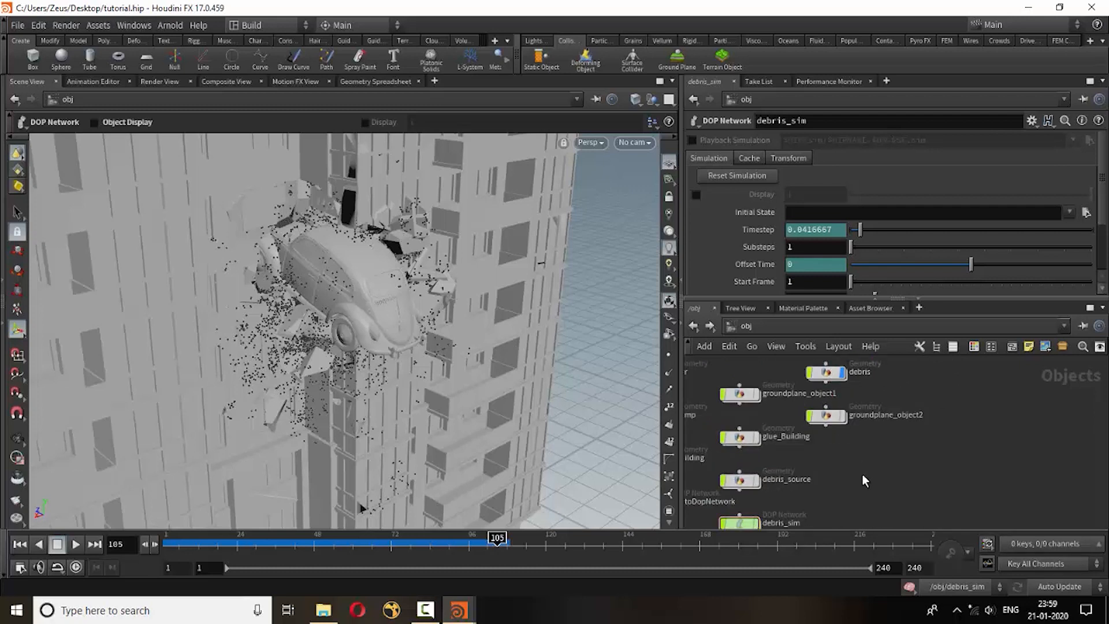
{"action": "left_click", "coordinate": [19, 544]}
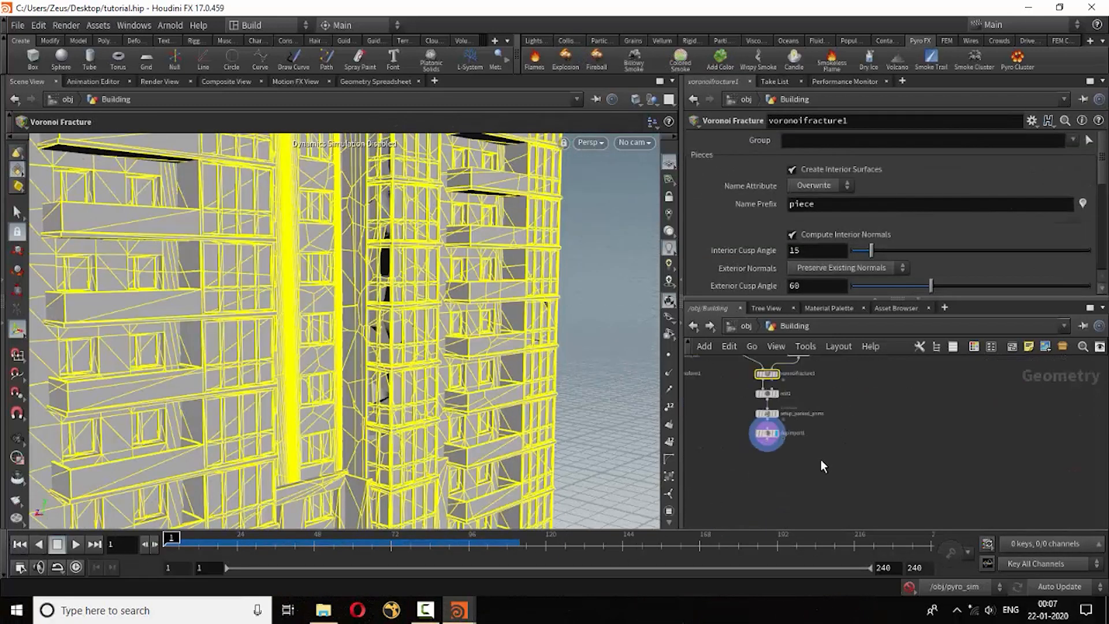
- Add a File Cache node below dopimport1 in the Building network and set it as the displayed node
{"action": "scroll", "coordinate": [744, 463], "scroll_direction": "up", "scroll_amount": 3}
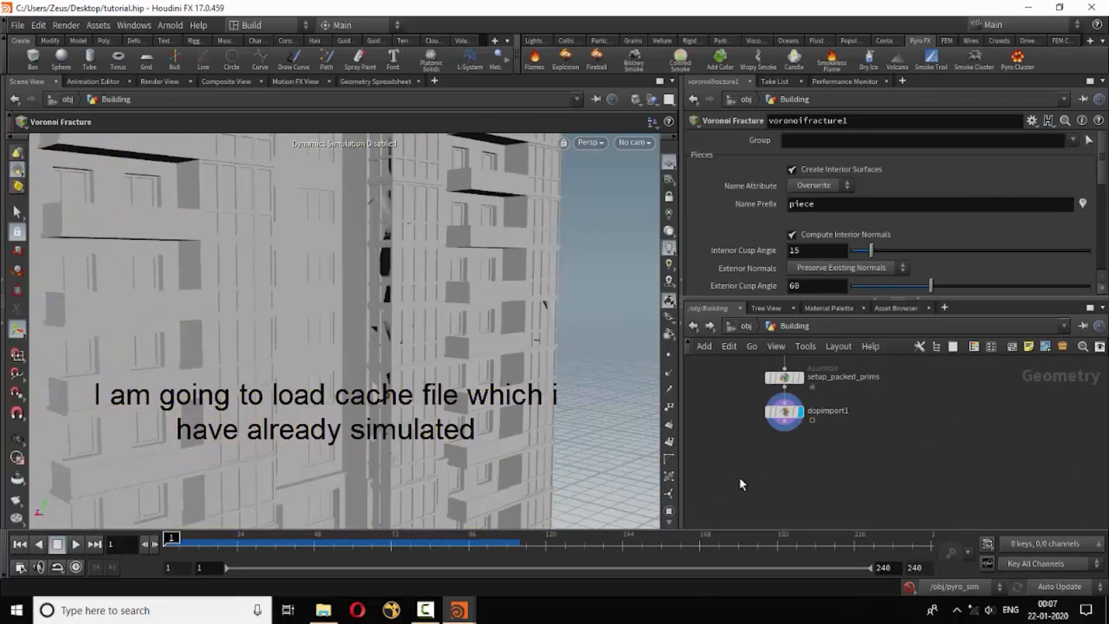
{"action": "key", "text": "Tab"}
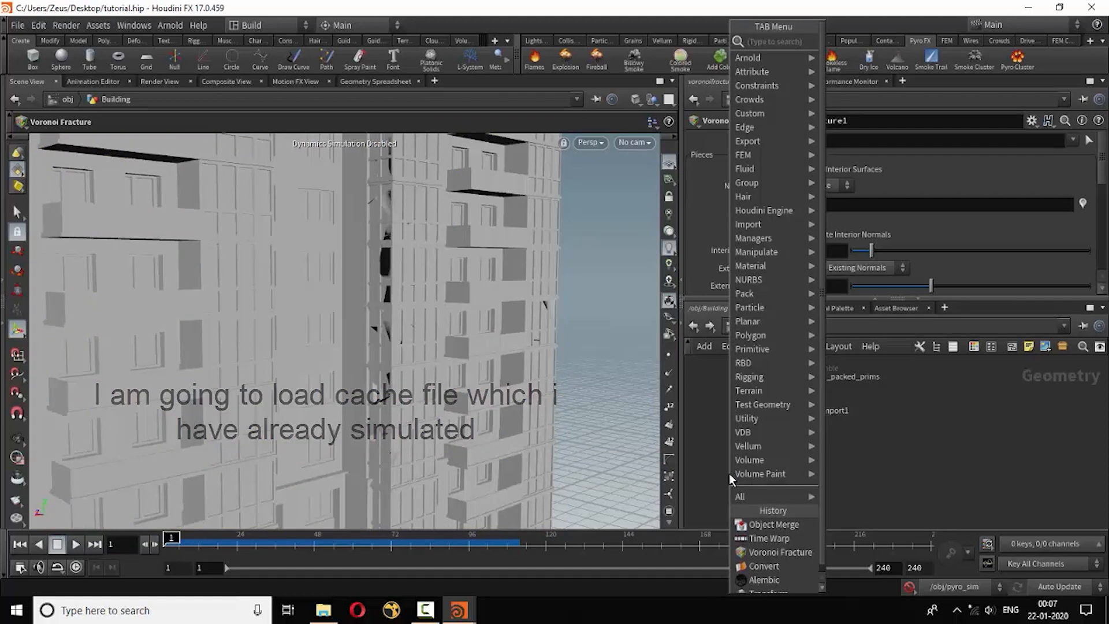
{"action": "type", "text": "fi"}
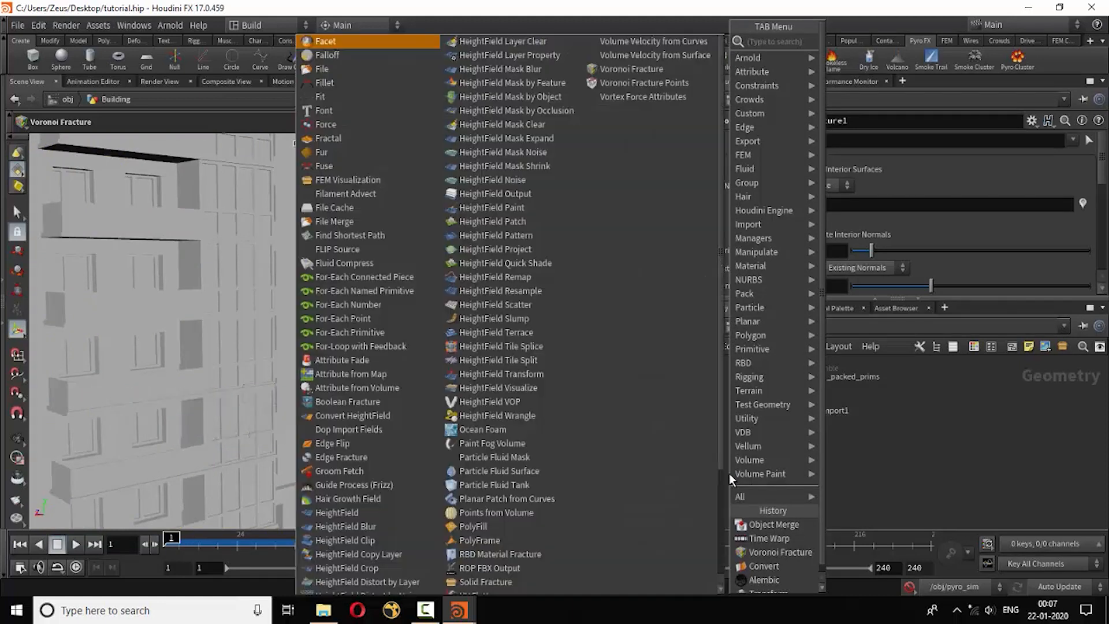
{"action": "type", "text": "le"}
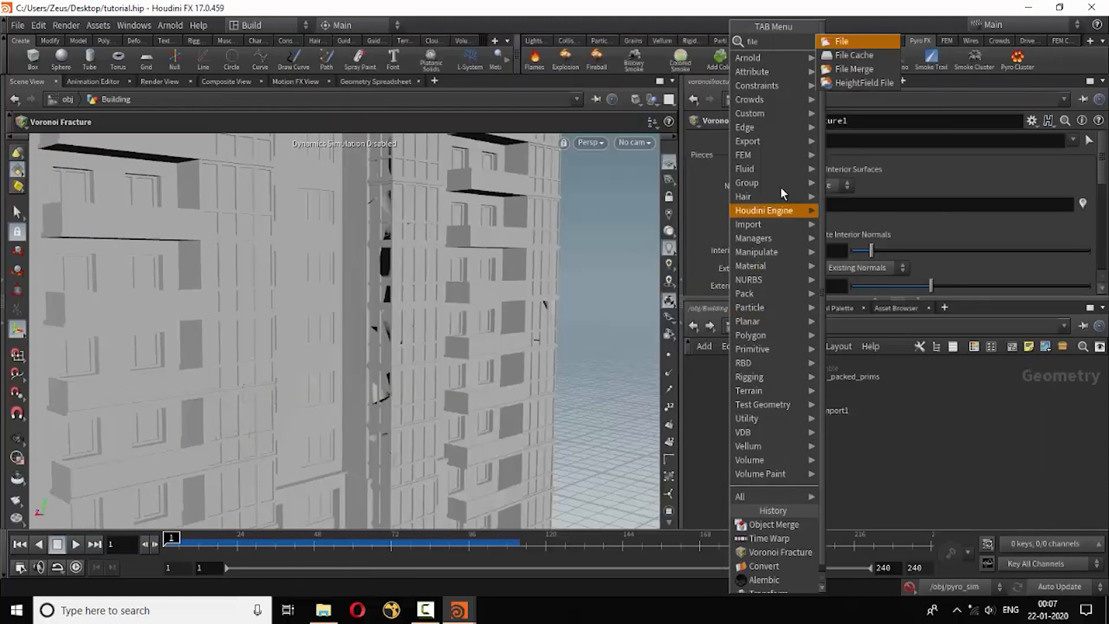
{"action": "left_click", "coordinate": [861, 54]}
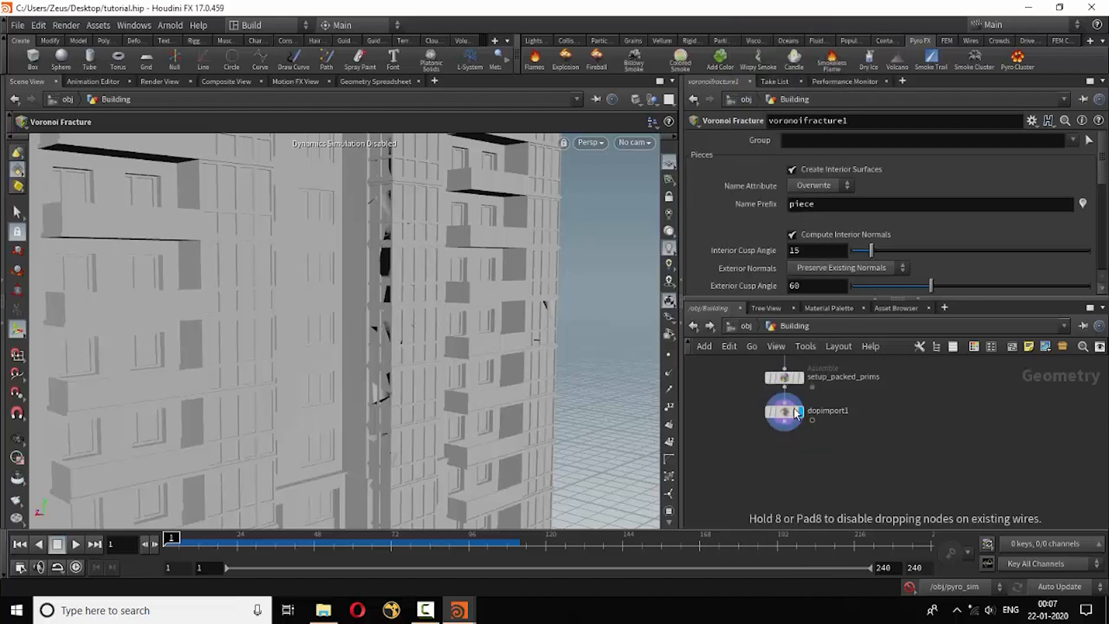
{"action": "left_click", "coordinate": [774, 476]}
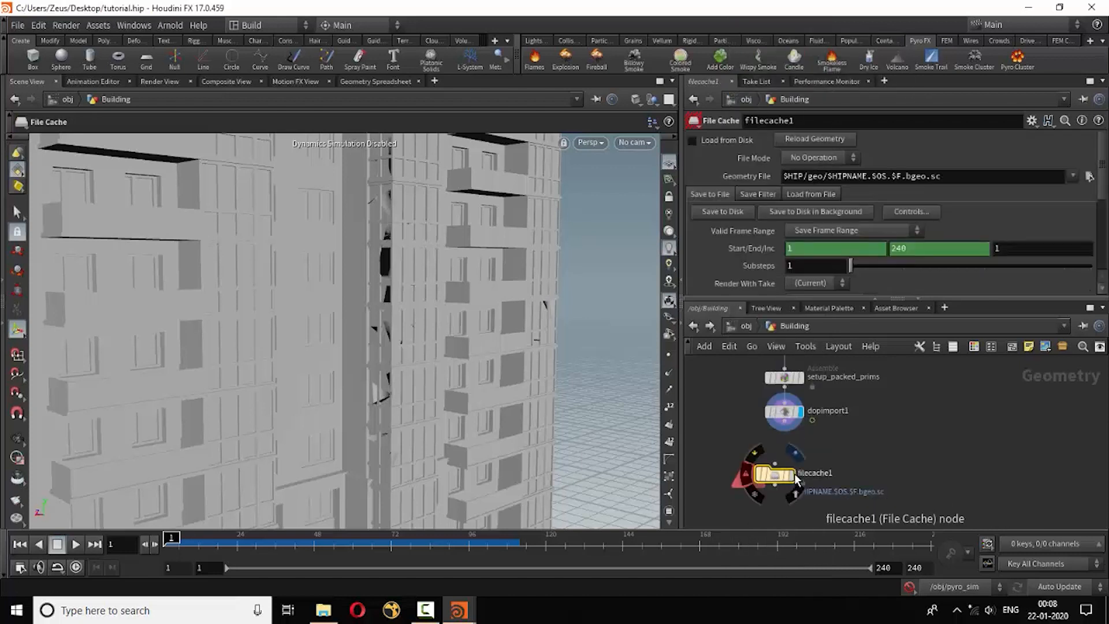
{"action": "left_click", "coordinate": [792, 477]}
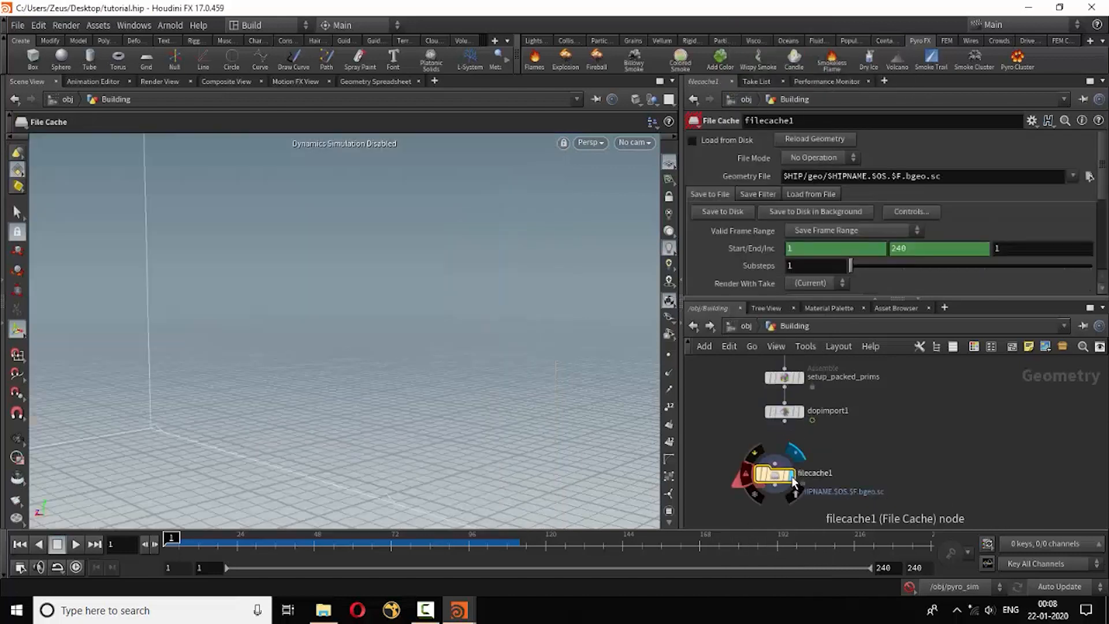
- Enable Load from Disk on the Building's file cache and load the Destruct_$F.bgeo (1-500) sequence from the M:/ drive
{"action": "left_click", "coordinate": [692, 139]}
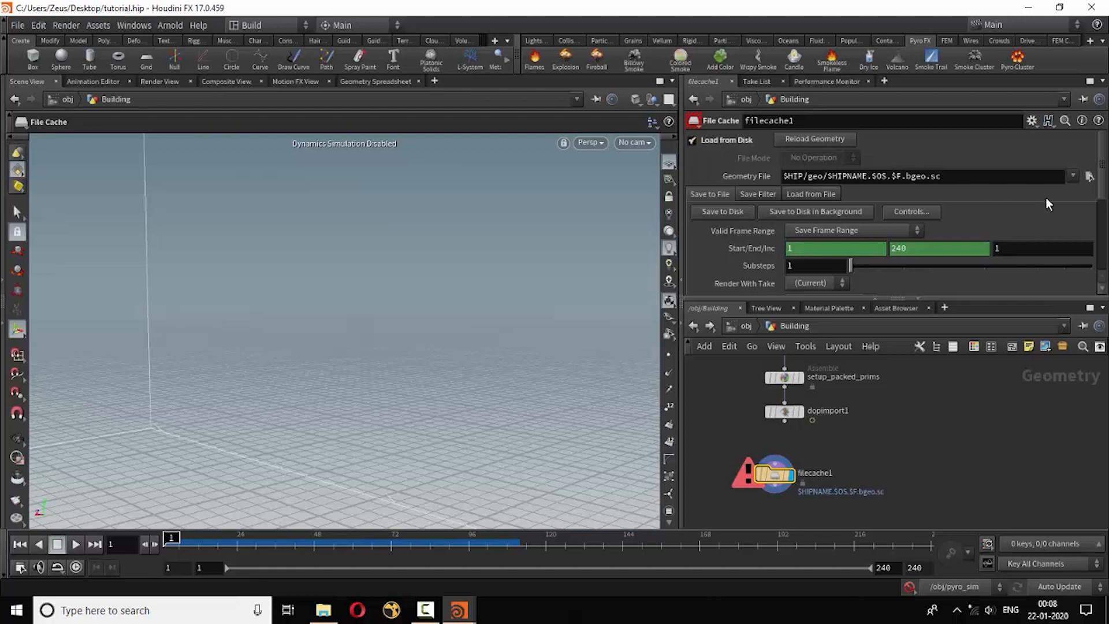
{"action": "left_click", "coordinate": [1089, 176]}
{"action": "left_click", "coordinate": [597, 173]}
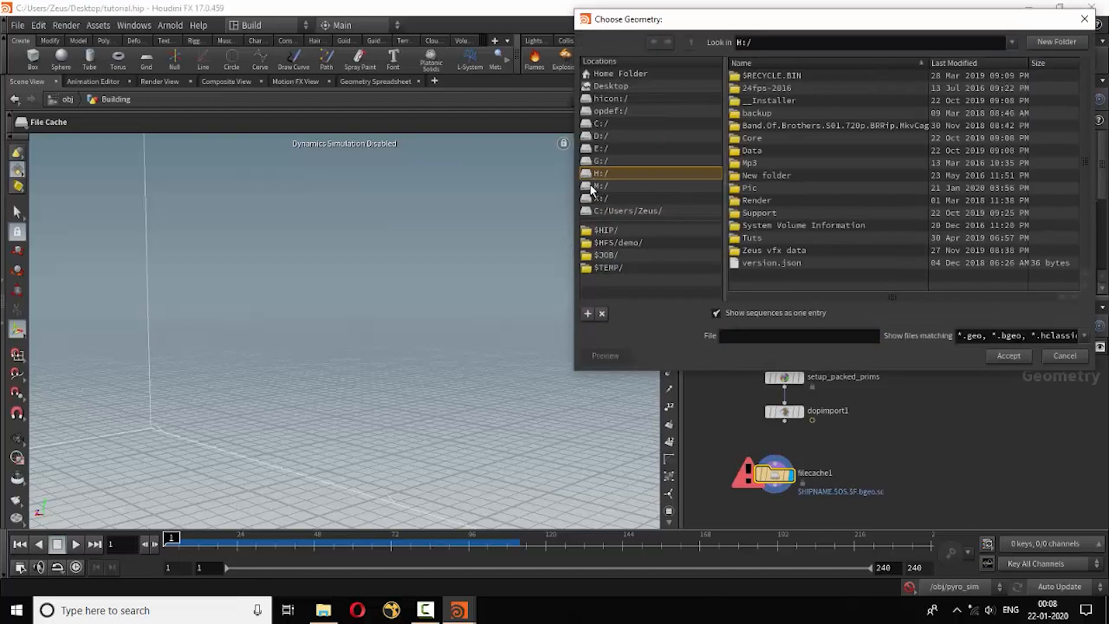
{"action": "left_click", "coordinate": [598, 185]}
{"action": "scroll", "coordinate": [843, 213], "scroll_direction": "down", "scroll_amount": 3}
{"action": "scroll", "coordinate": [843, 214], "scroll_direction": "down", "scroll_amount": 2}
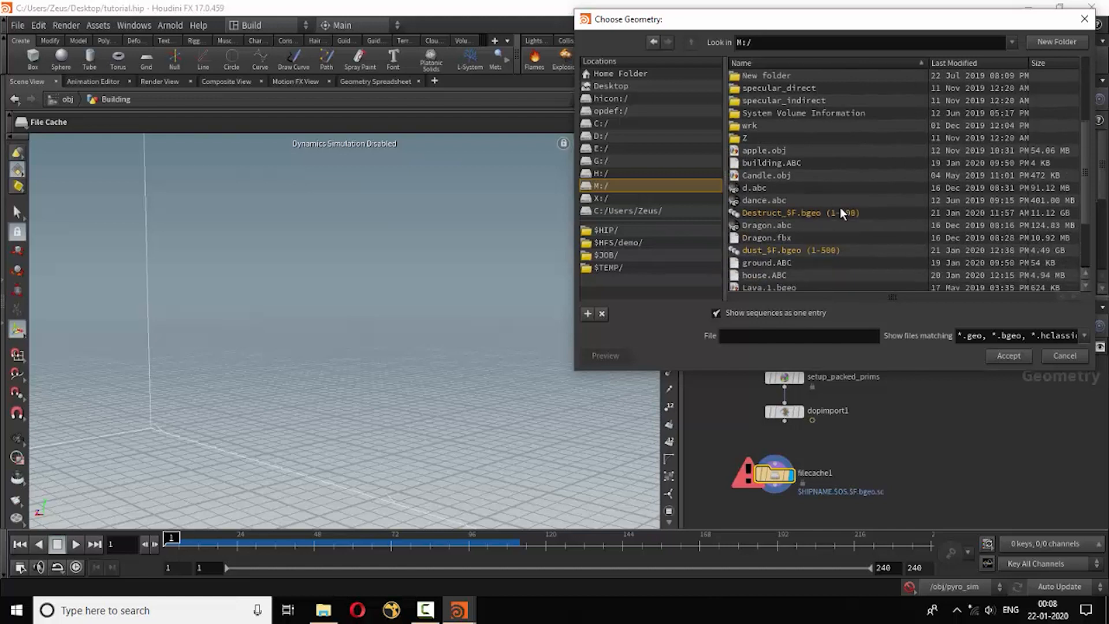
{"action": "scroll", "coordinate": [843, 214], "scroll_direction": "down", "scroll_amount": 3}
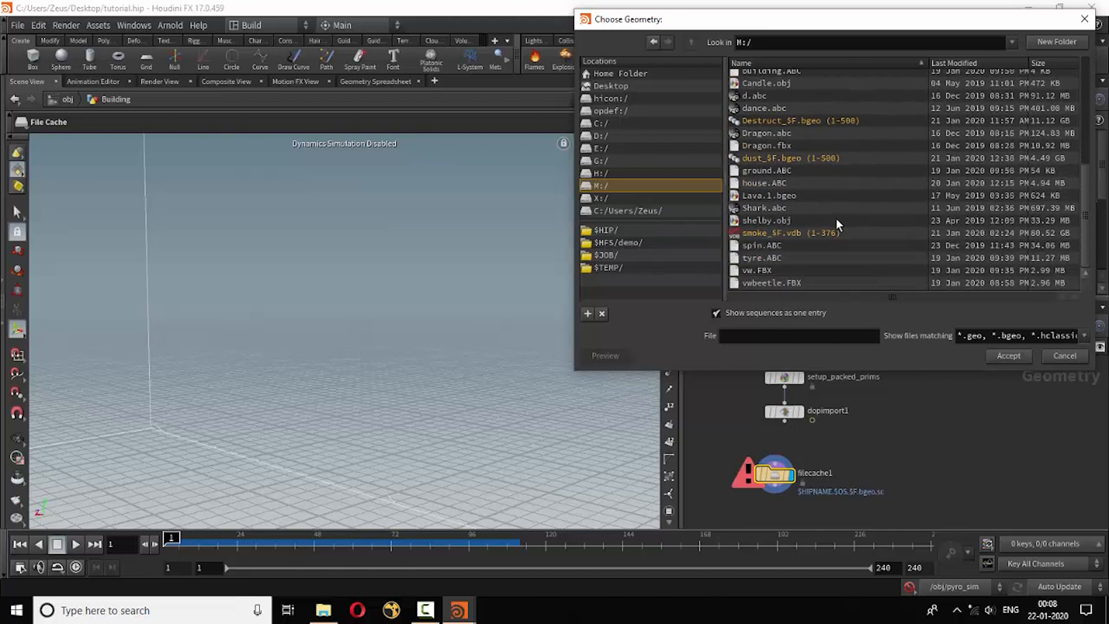
{"action": "left_click", "coordinate": [820, 121]}
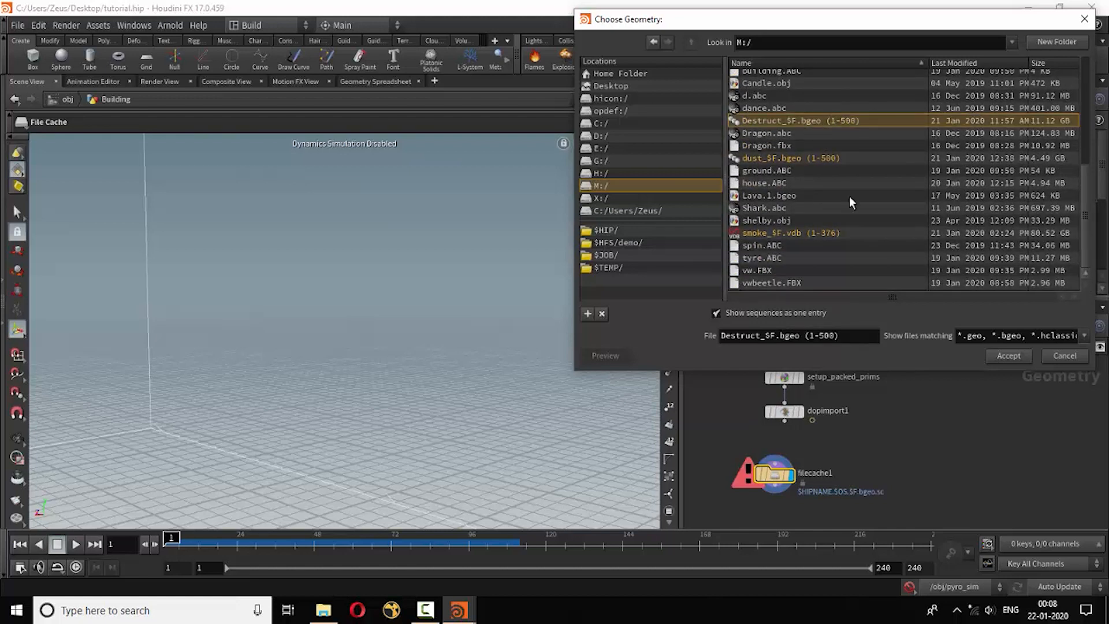
{"action": "left_click", "coordinate": [1008, 356]}
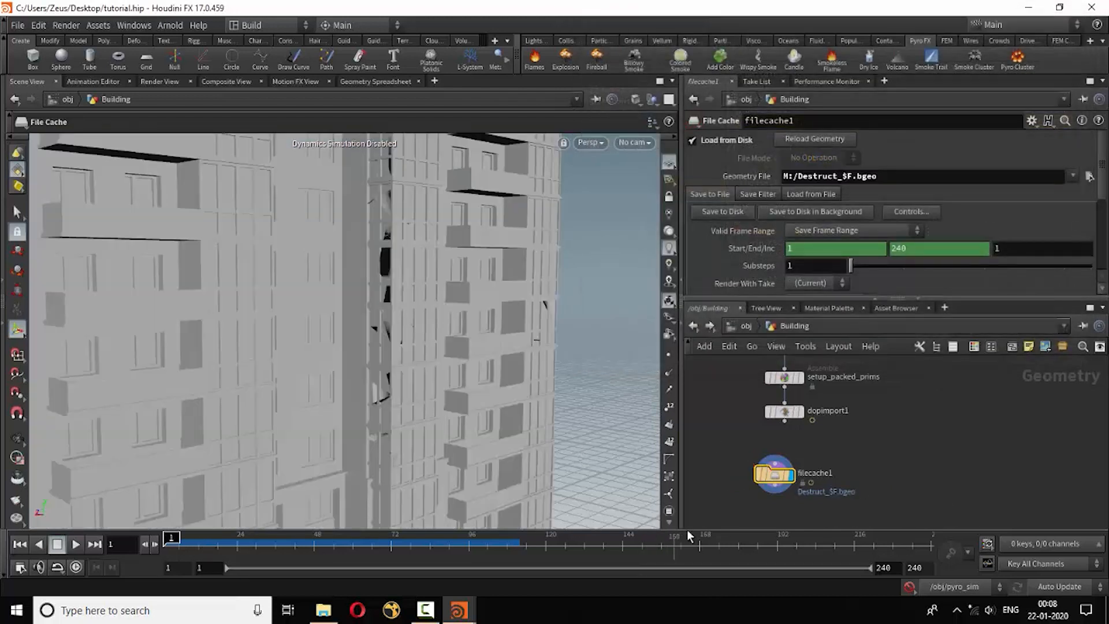
- Open the debris object's network and add a File Cache node beside dopimport1 as the displayed node
{"action": "left_click", "coordinate": [692, 325]}
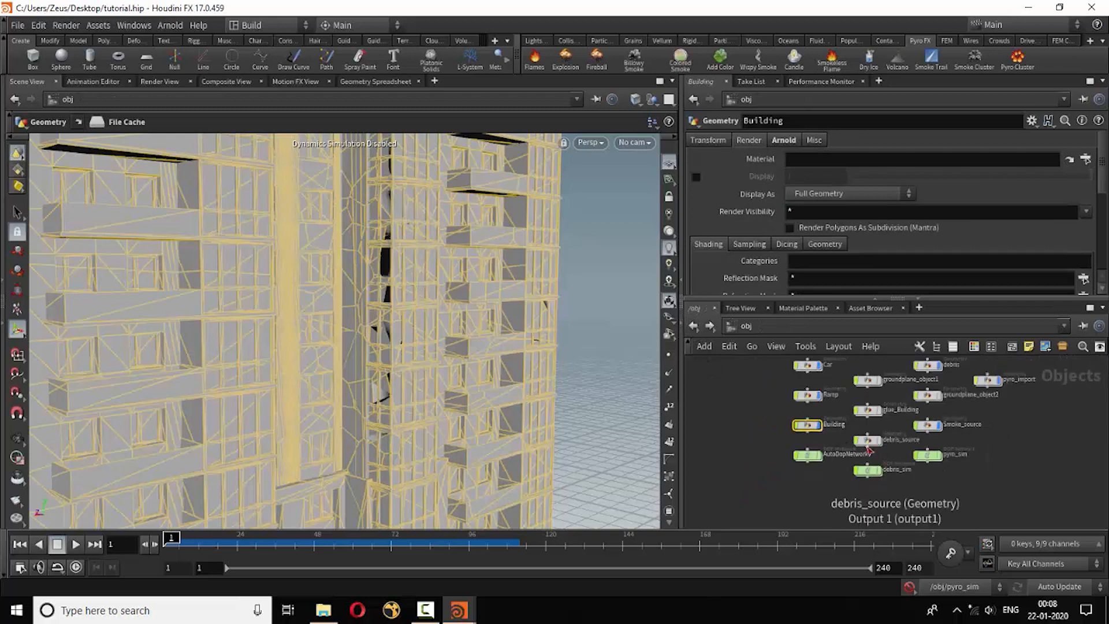
{"action": "scroll", "coordinate": [975, 401], "scroll_direction": "up", "scroll_amount": 1}
{"action": "scroll", "coordinate": [975, 402], "scroll_direction": "up", "scroll_amount": 1}
{"action": "middle_click_drag", "start_coordinate": [1006, 425], "coordinate": [1011, 478]}
{"action": "double_click", "coordinate": [907, 404]}
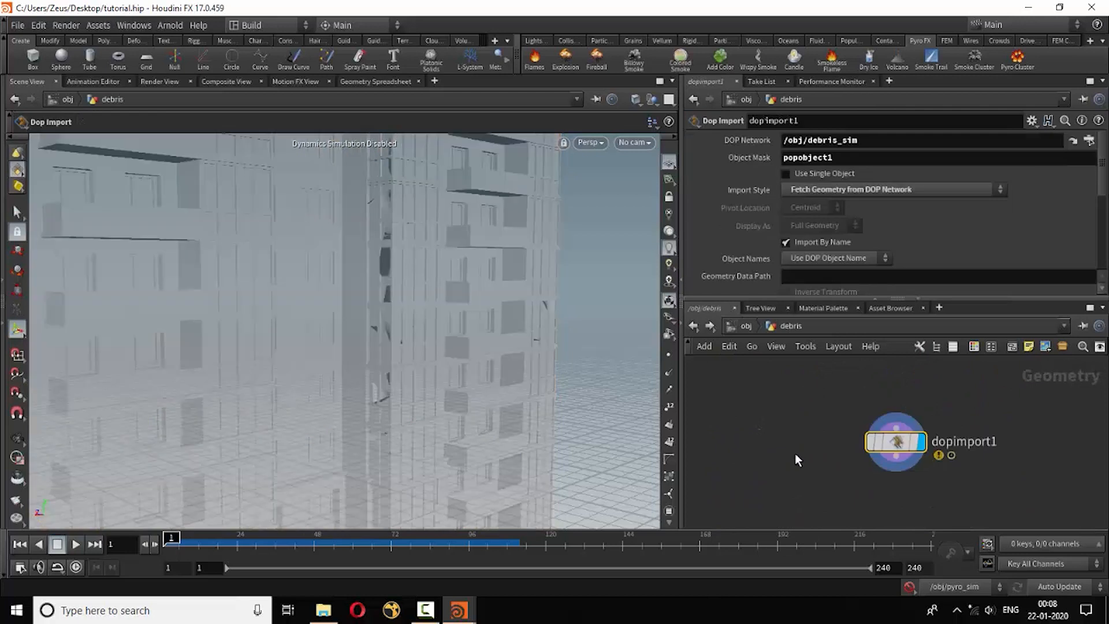
{"action": "left_click", "coordinate": [764, 449]}
{"action": "key", "text": "Tab"}
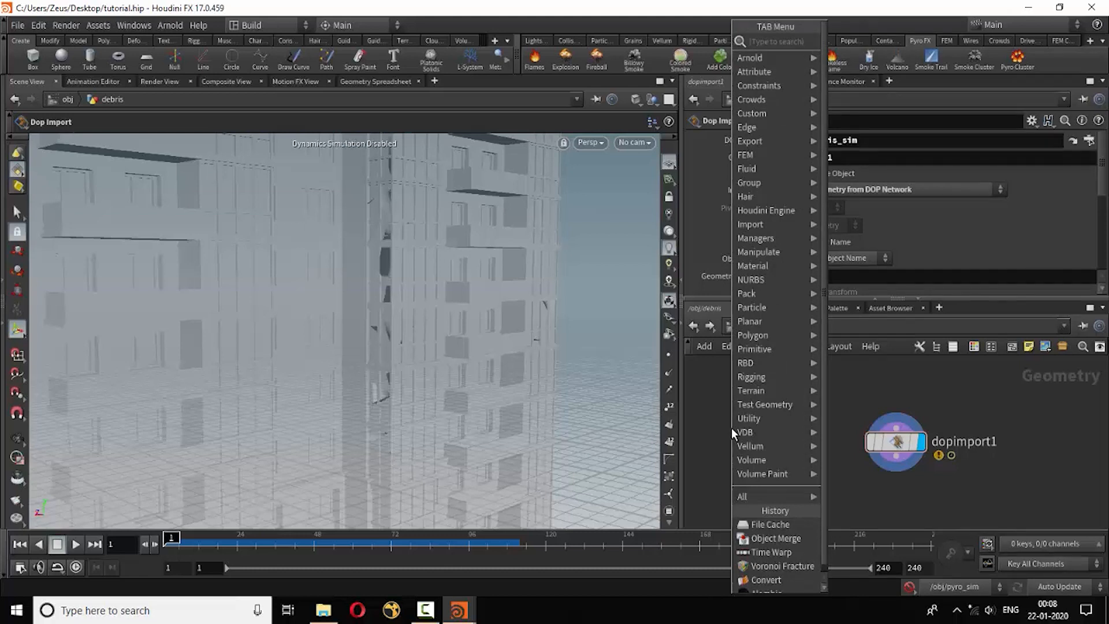
{"action": "left_click", "coordinate": [753, 525]}
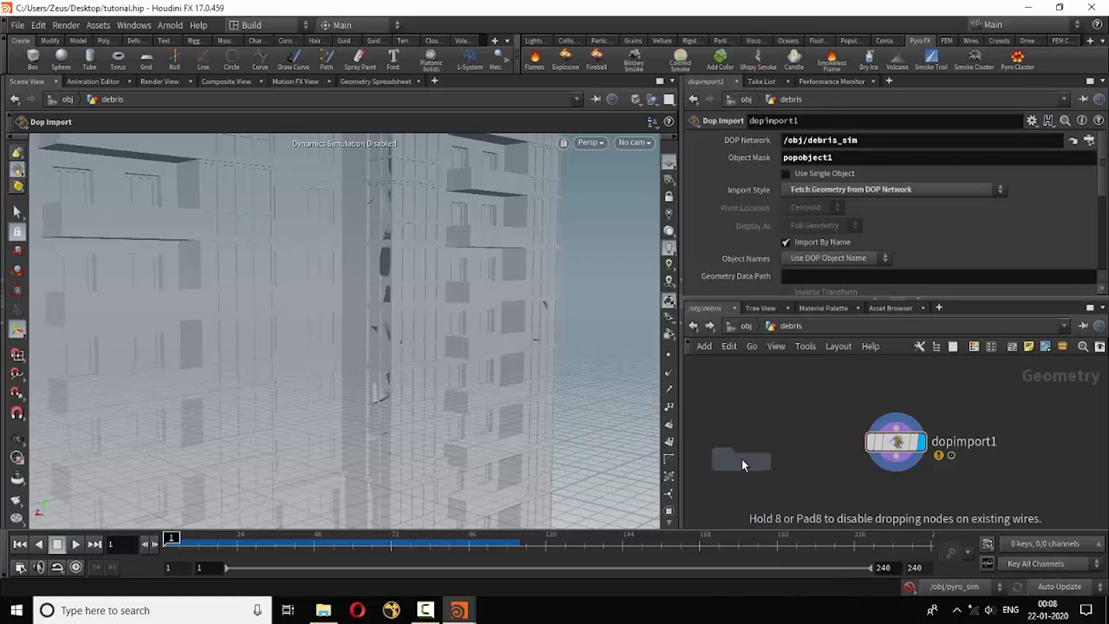
{"action": "left_click", "coordinate": [743, 465]}
{"action": "left_click", "coordinate": [767, 459]}
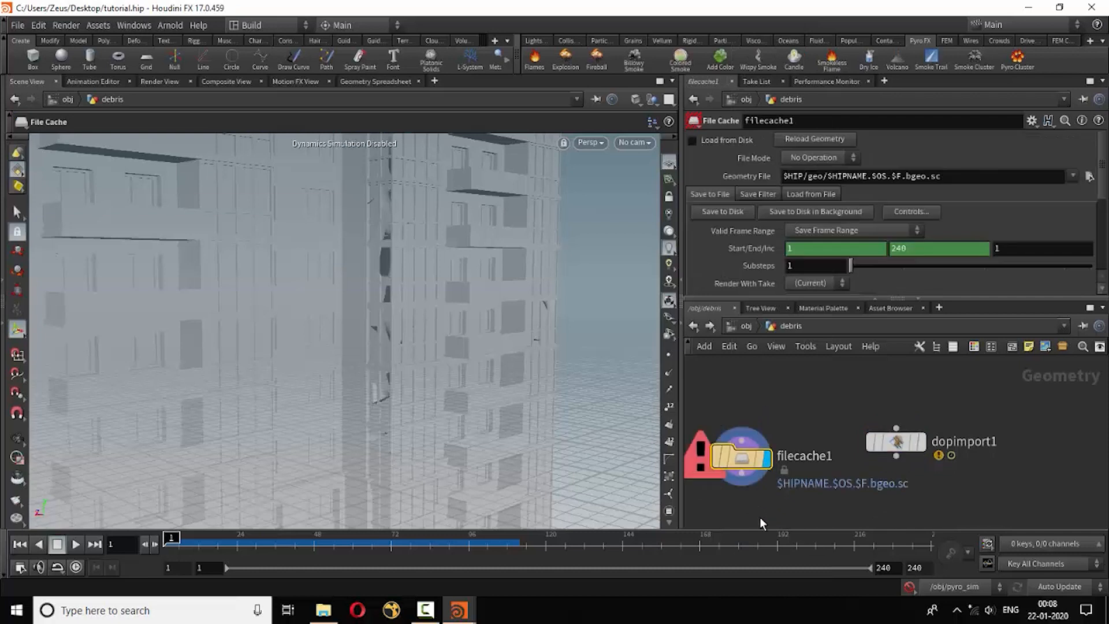
- Enable Load from Disk on the debris file cache and load the dust_$F.bgeo (1-500) sequence from the M:/ drive
{"action": "left_click", "coordinate": [691, 140]}
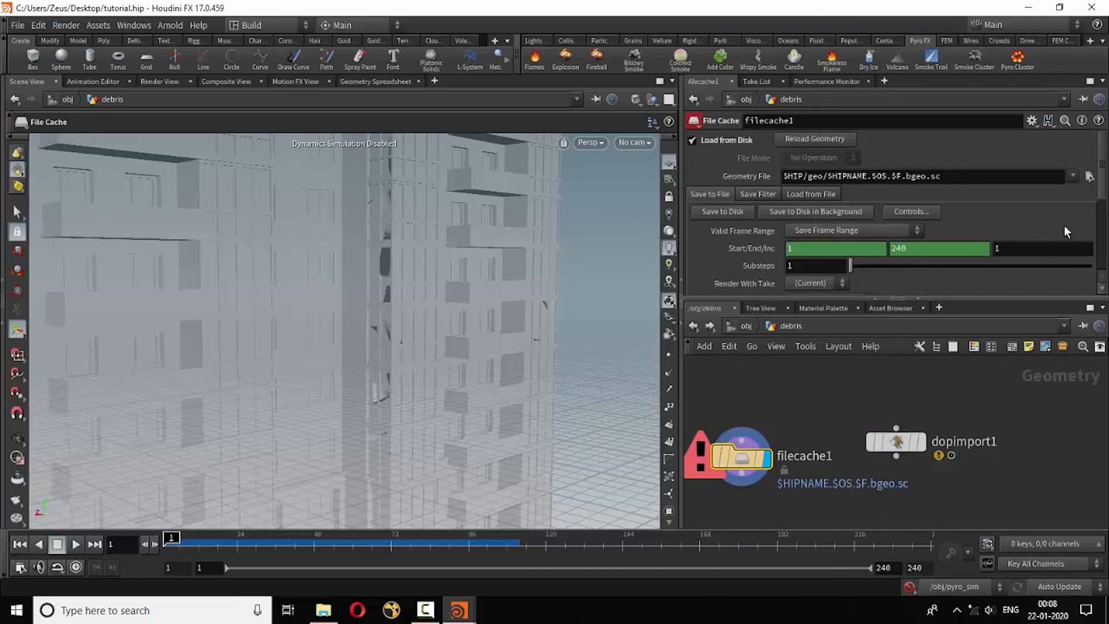
{"action": "left_click", "coordinate": [1089, 176]}
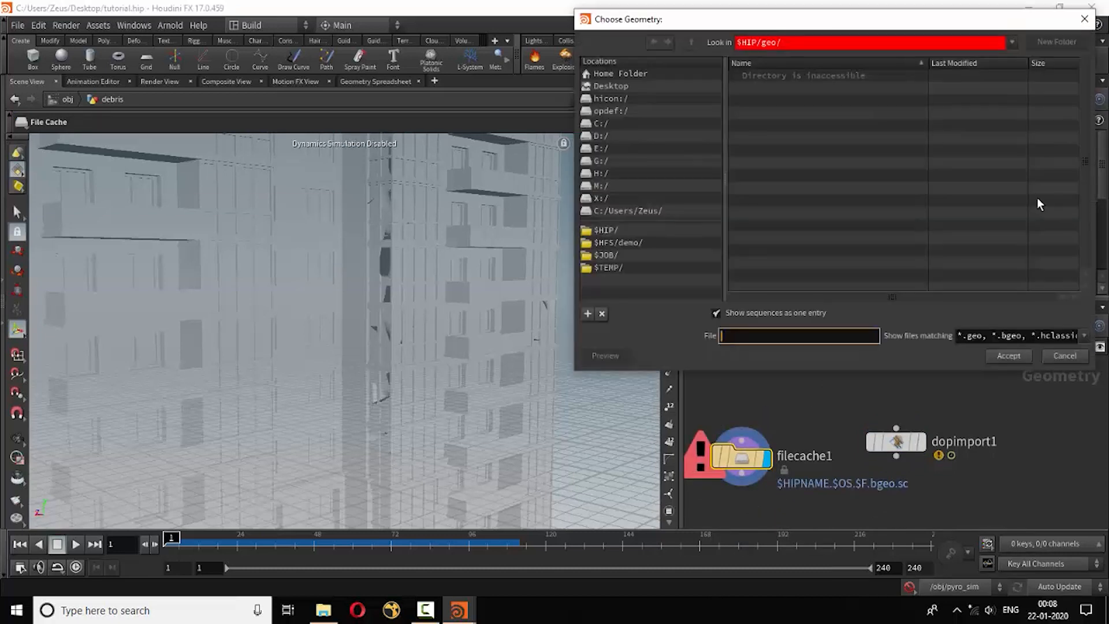
{"action": "left_click", "coordinate": [590, 173]}
{"action": "left_click", "coordinate": [592, 185]}
{"action": "scroll", "coordinate": [813, 223], "scroll_direction": "down", "scroll_amount": 5}
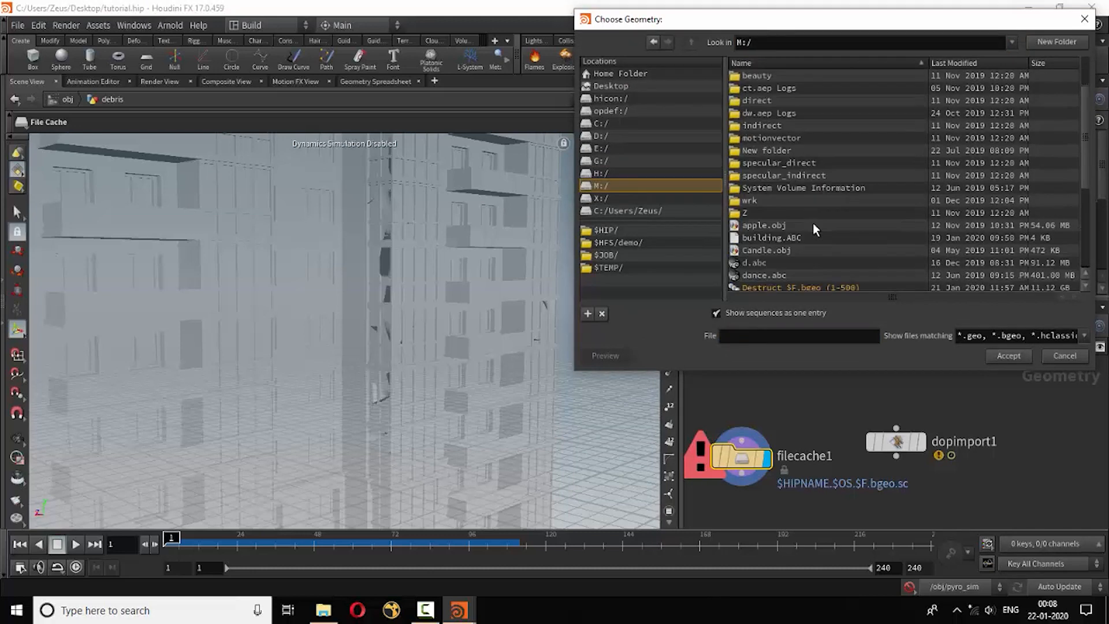
{"action": "left_click", "coordinate": [795, 188]}
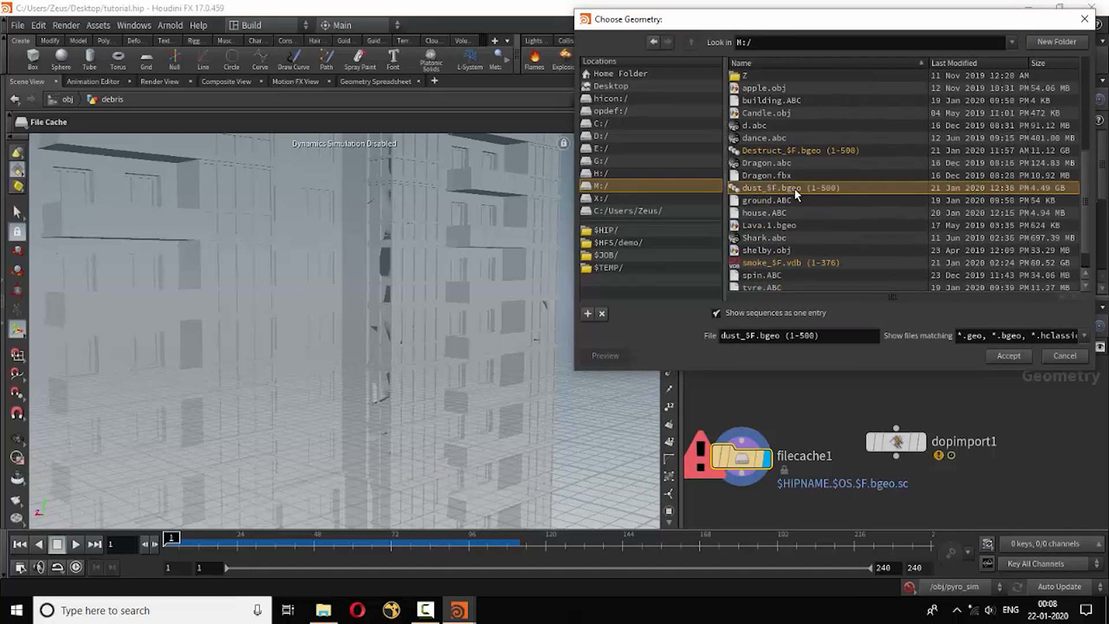
{"action": "left_click", "coordinate": [1009, 355]}
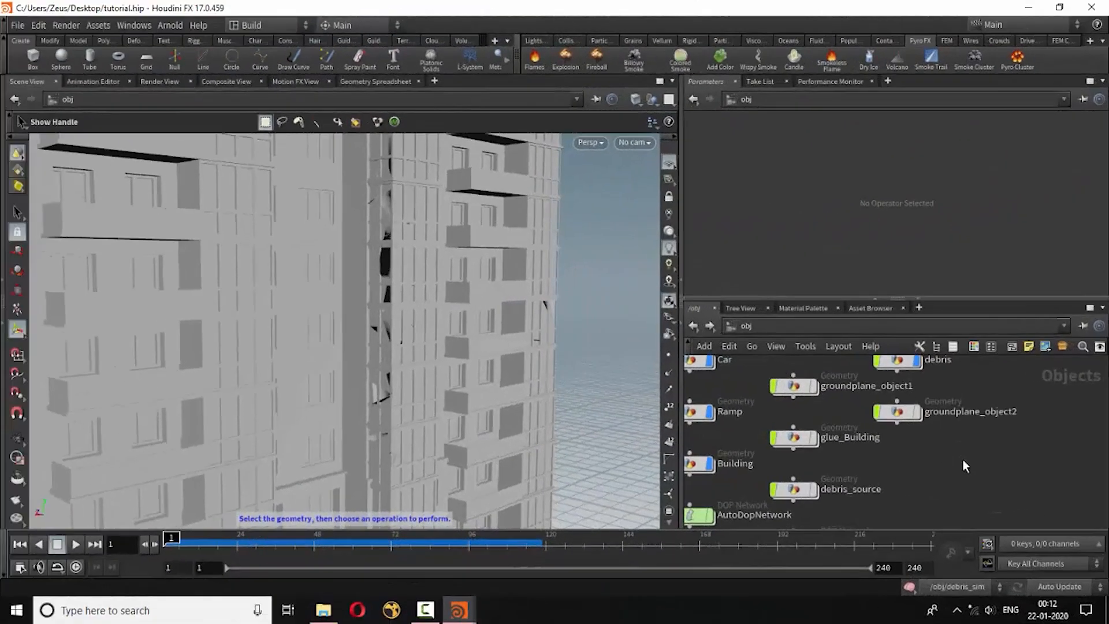
- Add a new Geometry object below groundplane_object2 in the object network
{"action": "key", "text": "Tab"}
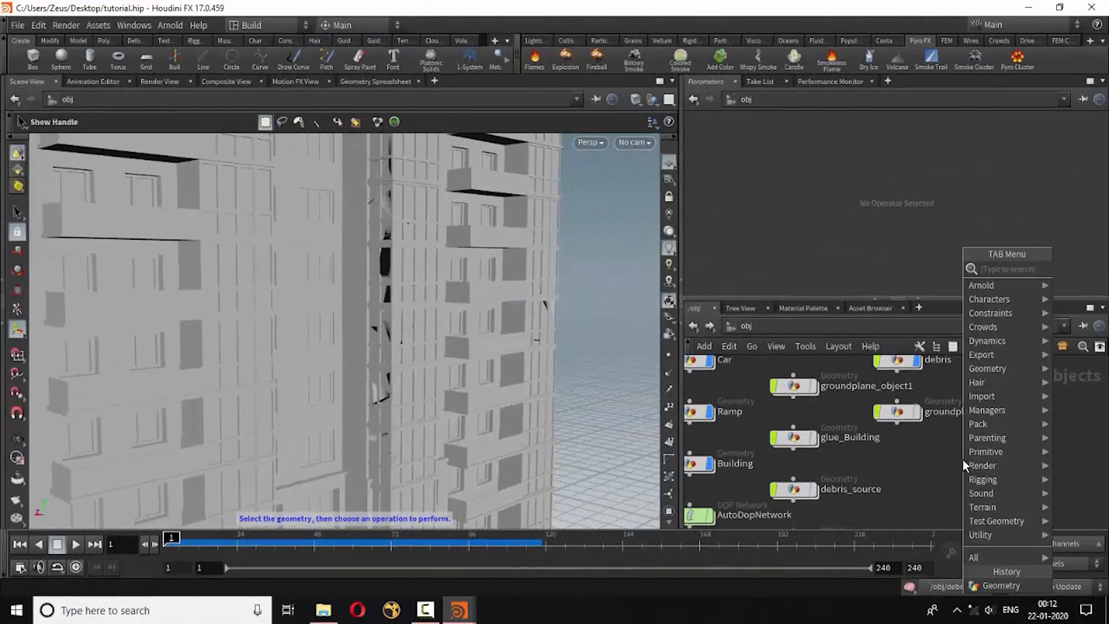
{"action": "left_click", "coordinate": [996, 583]}
{"action": "left_click", "coordinate": [926, 468]}
{"action": "scroll", "coordinate": [972, 470], "scroll_direction": "up", "scroll_amount": 1}
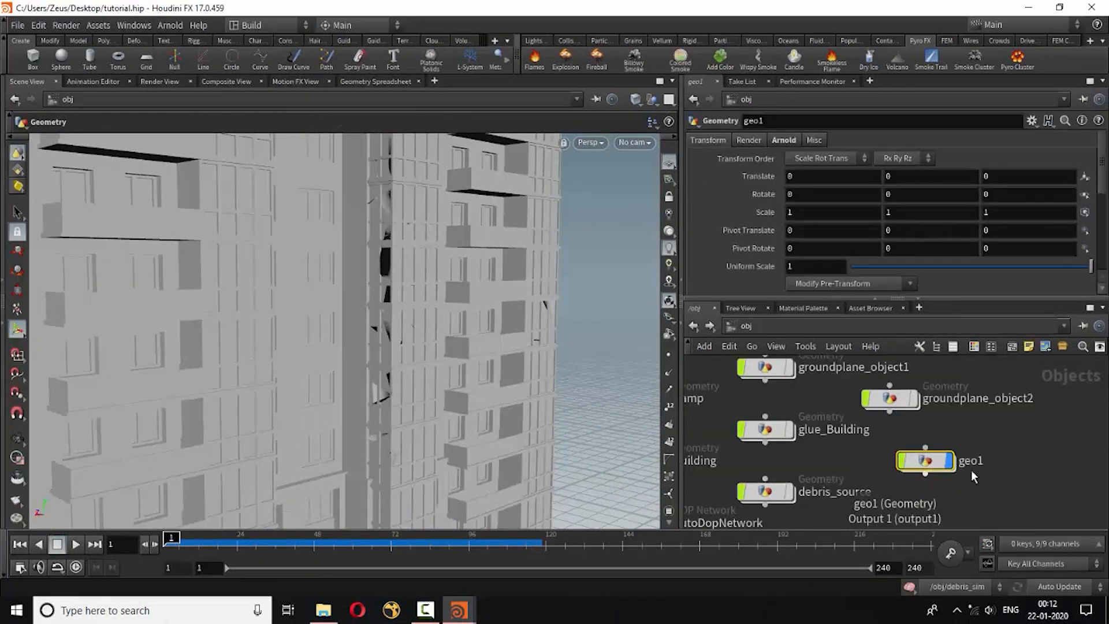
- Rename the new Geometry object to Smoke_source
{"action": "left_click", "coordinate": [980, 462]}
{"action": "left_click_drag", "start_coordinate": [1006, 463], "coordinate": [940, 465]}
{"action": "left_click", "coordinate": [996, 506]}
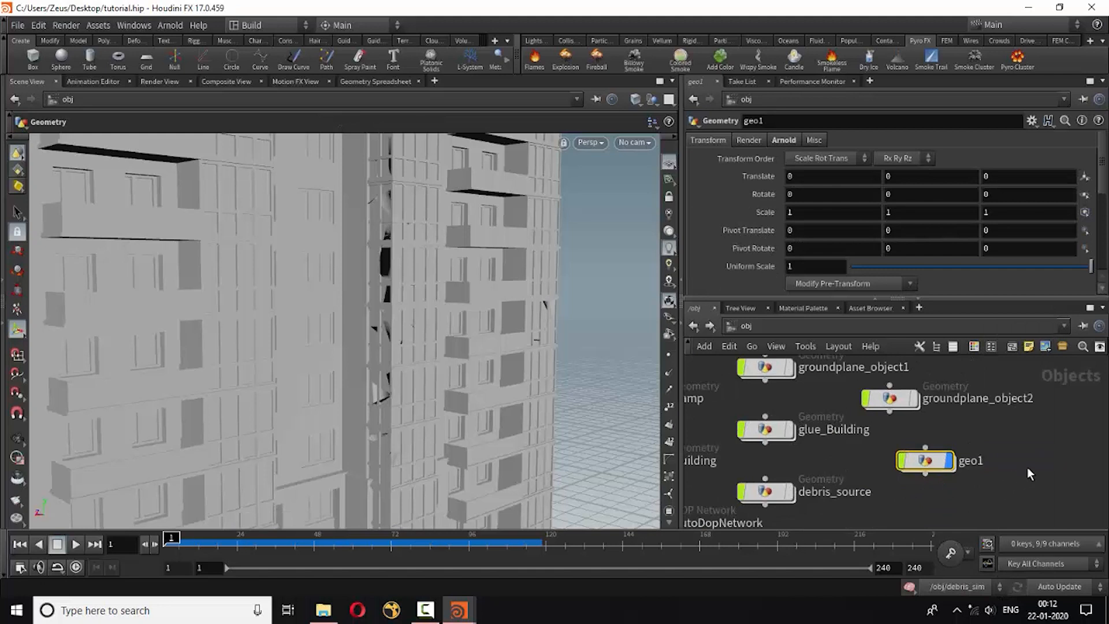
{"action": "left_click", "coordinate": [970, 462]}
{"action": "left_click", "coordinate": [1011, 491]}
{"action": "left_click", "coordinate": [981, 465]}
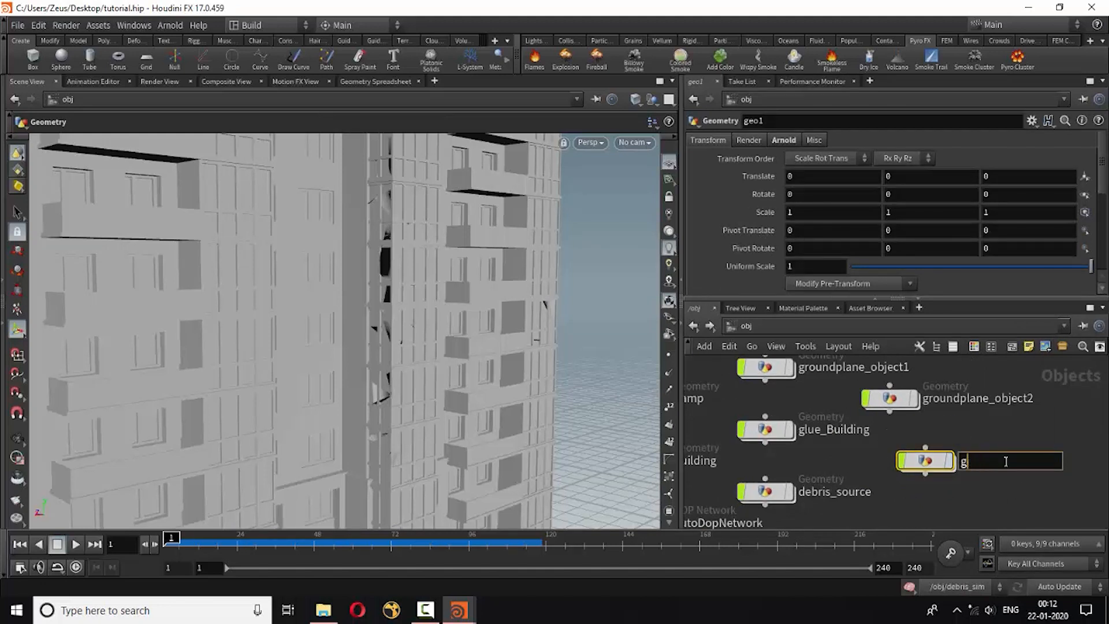
{"action": "type", "text": "Smoke_source"}
{"action": "key", "text": "Return"}
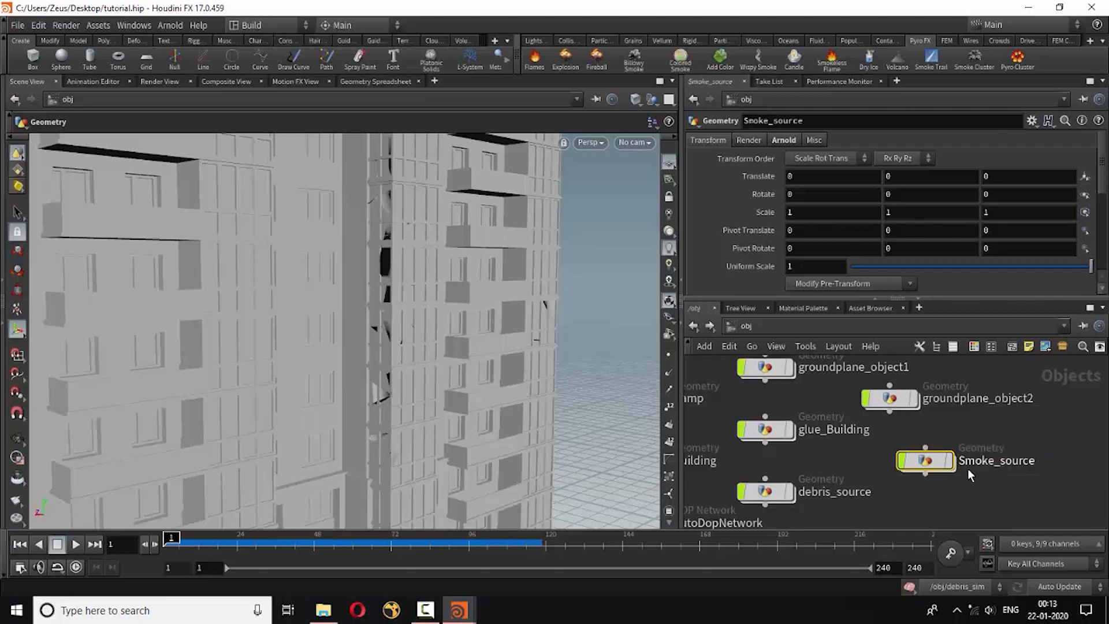
- Add an Object Merge node inside the Smoke_source network
{"action": "double_click", "coordinate": [930, 465]}
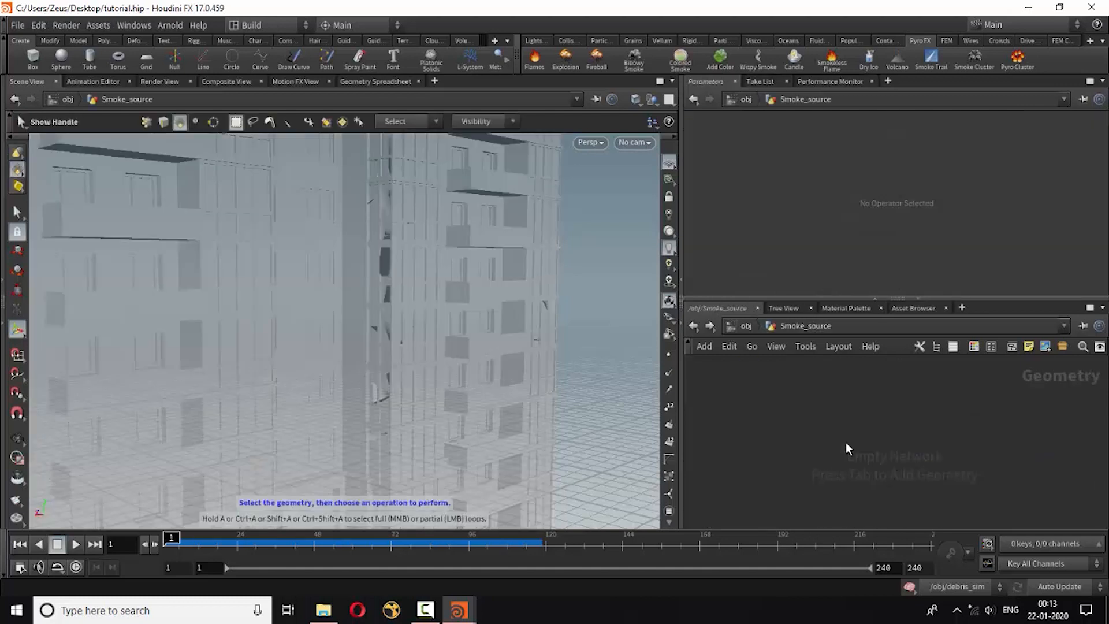
{"action": "key", "text": "Tab"}
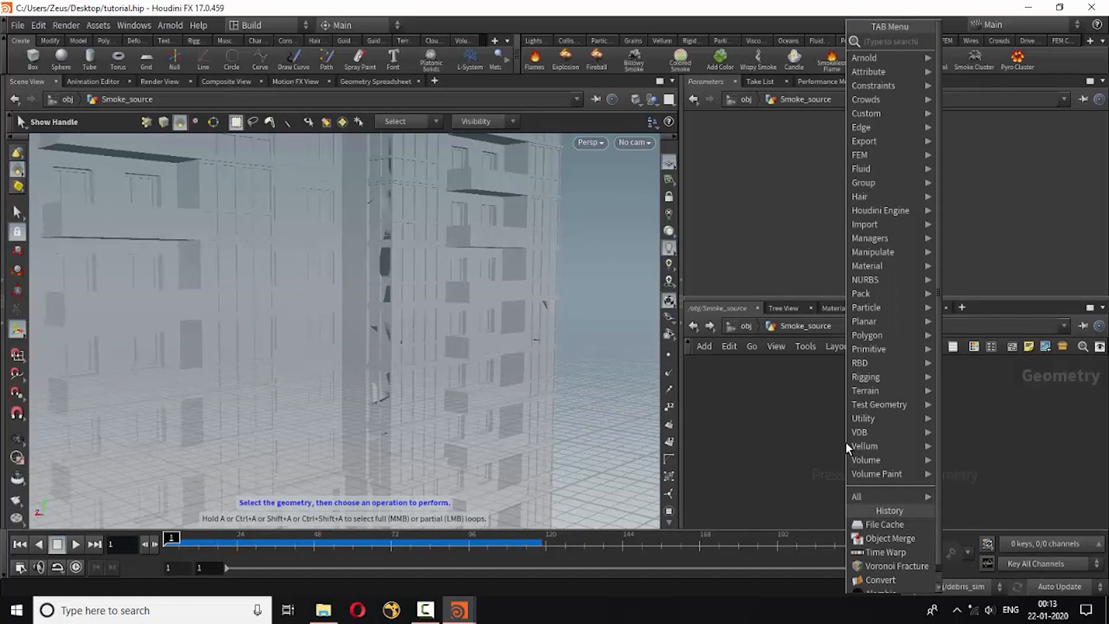
{"action": "type", "text": "obj"}
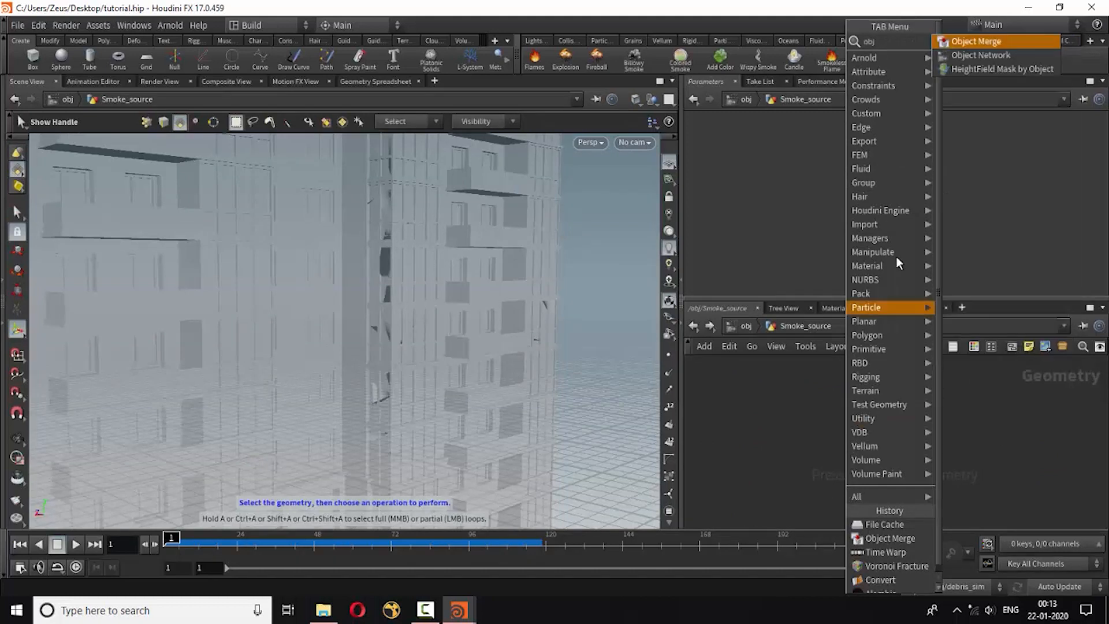
{"action": "left_click", "coordinate": [984, 47]}
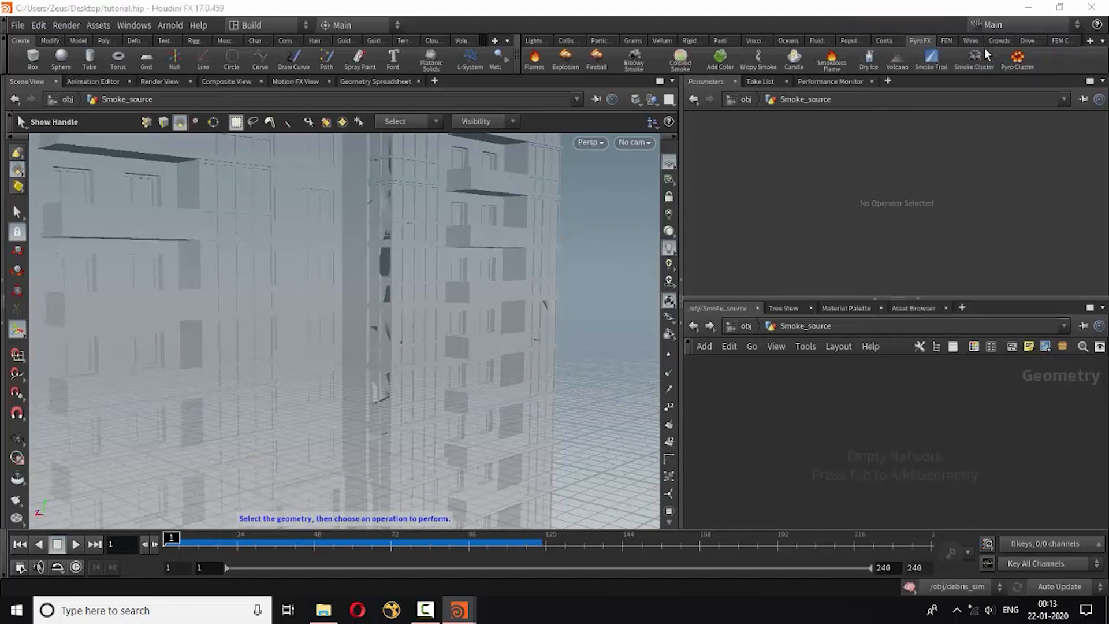
{"action": "left_click", "coordinate": [854, 410]}
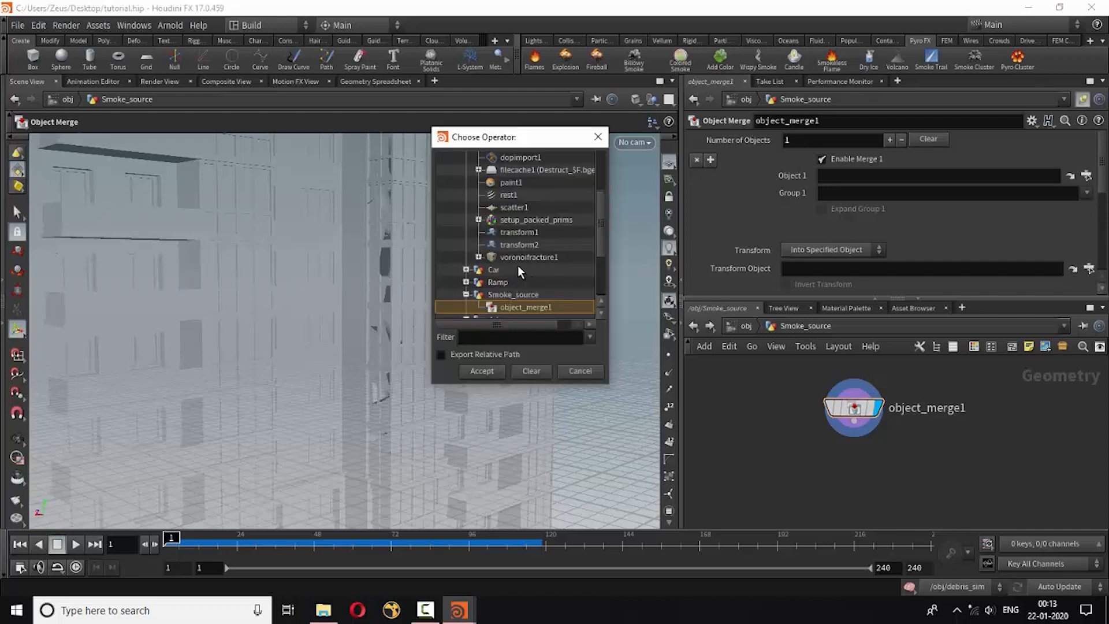
- Set Object 1 of the Object Merge to the debris file cache, /obj/debris/filecache1
{"action": "scroll", "coordinate": [518, 268], "scroll_direction": "down", "scroll_amount": 3}
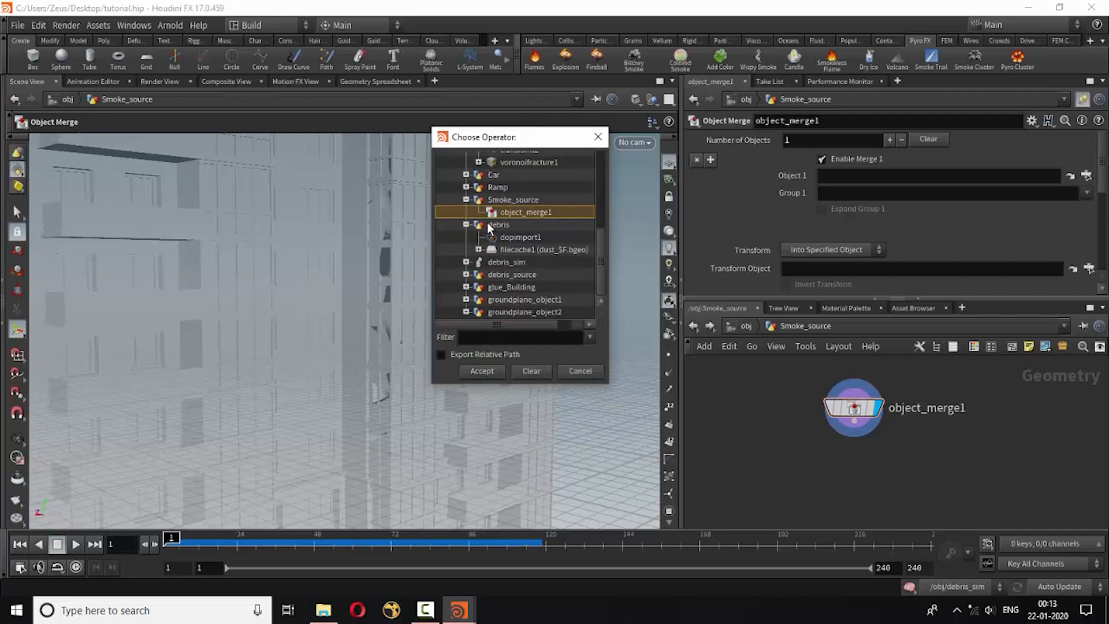
{"action": "left_click", "coordinate": [518, 249]}
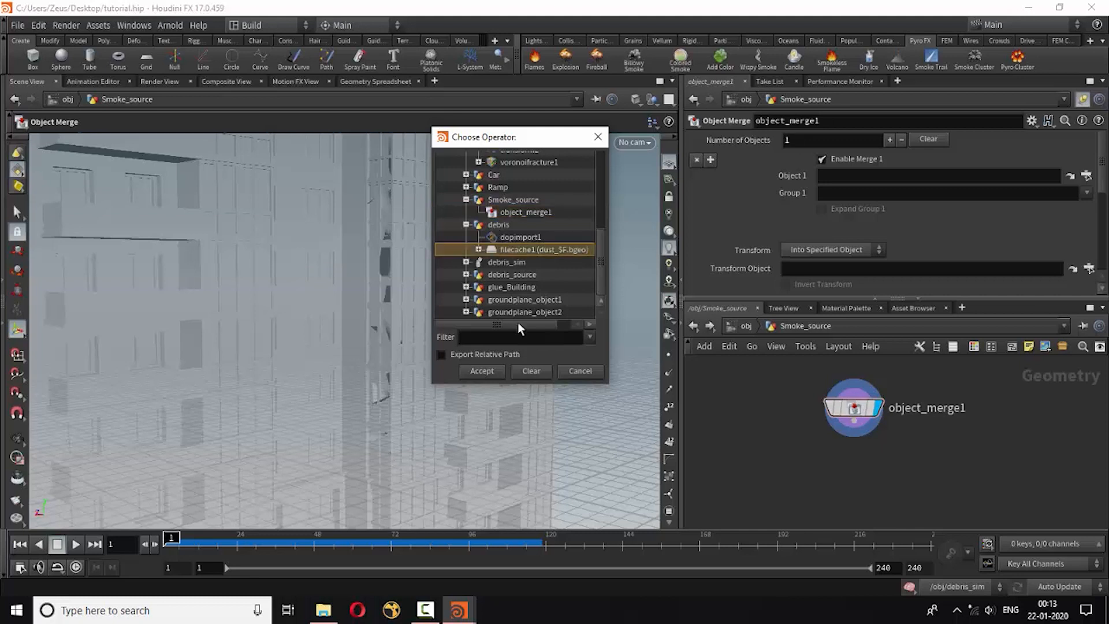
{"action": "left_click", "coordinate": [482, 372]}
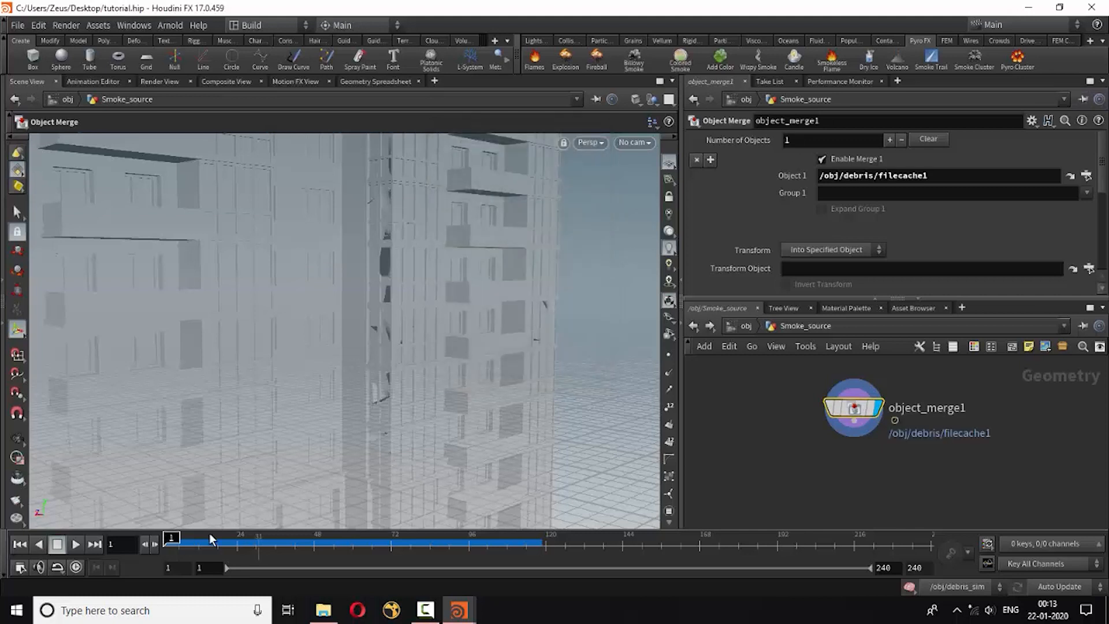
- Scrub to frame 105 to check the merged debris particles, return to the object level and select Smoke_source
{"action": "left_click_drag", "start_coordinate": [173, 540], "coordinate": [508, 539]}
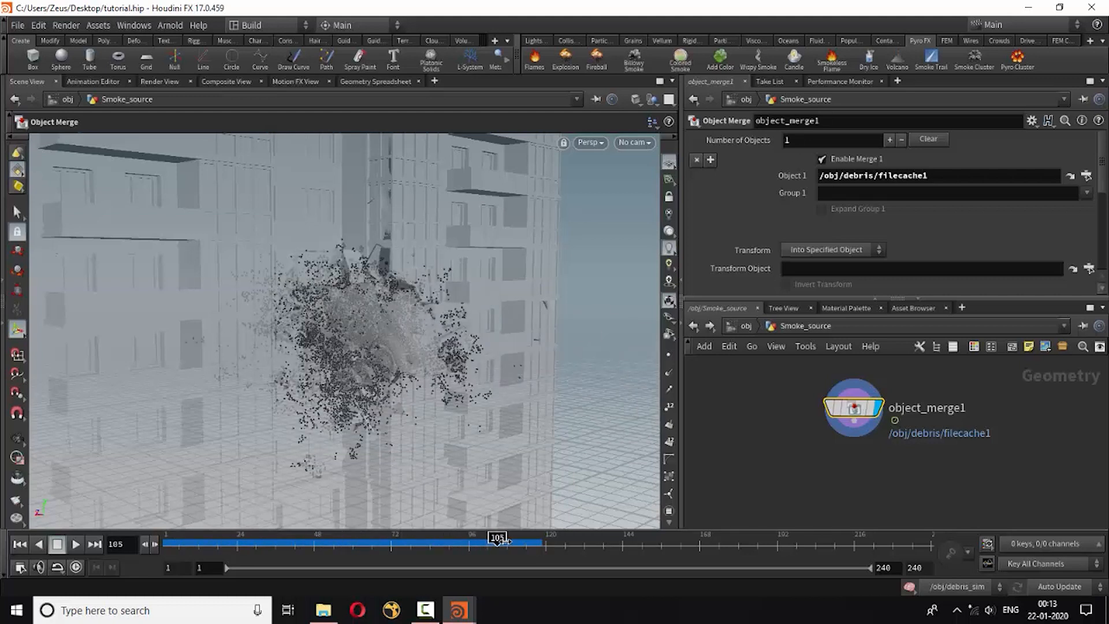
{"action": "left_click", "coordinate": [815, 471]}
{"action": "left_click", "coordinate": [694, 327]}
{"action": "left_click", "coordinate": [1049, 494]}
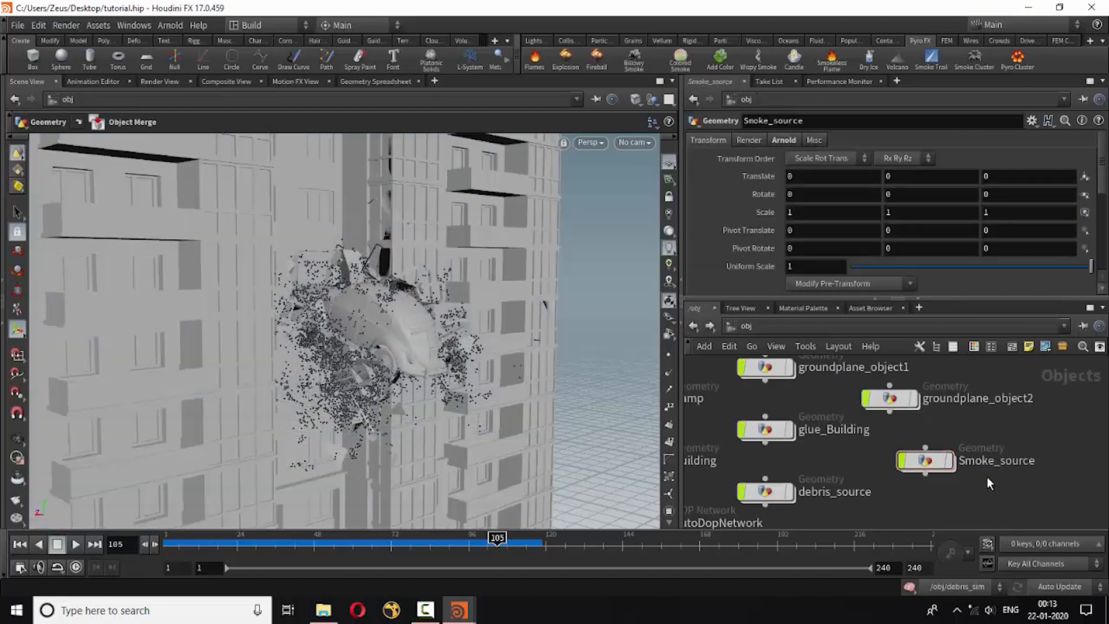
{"action": "mouse_move", "coordinate": [944, 504]}
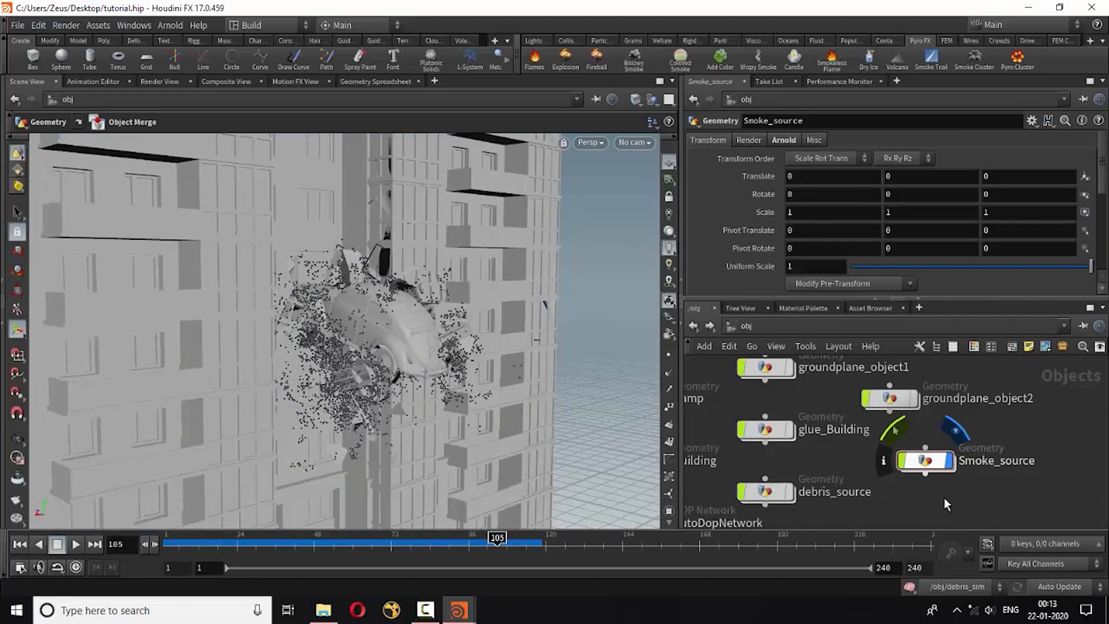
{"action": "left_click", "coordinate": [926, 462]}
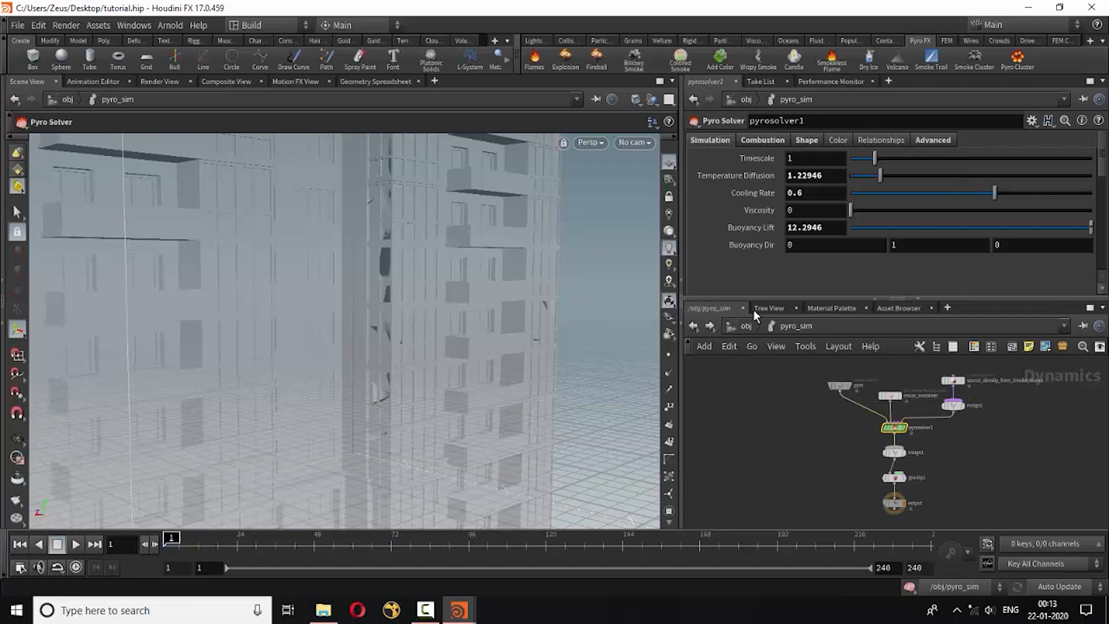
- Set the pyro solver's Buoyancy Lift to 1, play the smoke simulation past the impact and stop it at frame 106
{"action": "left_click", "coordinate": [808, 228]}
{"action": "left_click_drag", "start_coordinate": [831, 228], "coordinate": [784, 229]}
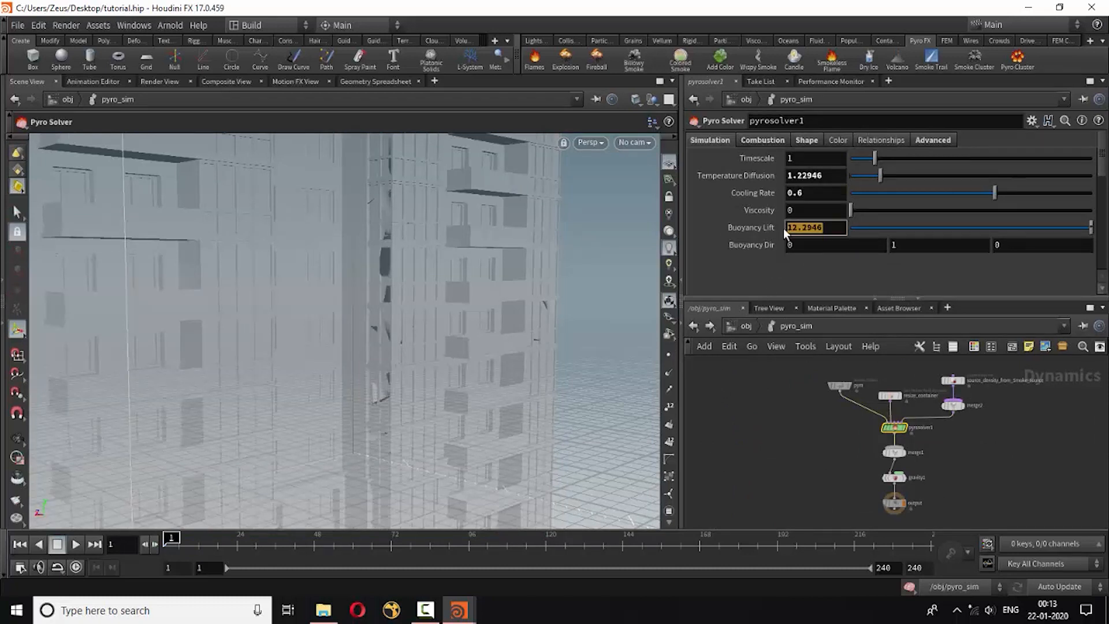
{"action": "type", "text": "1"}
{"action": "key", "text": "Return"}
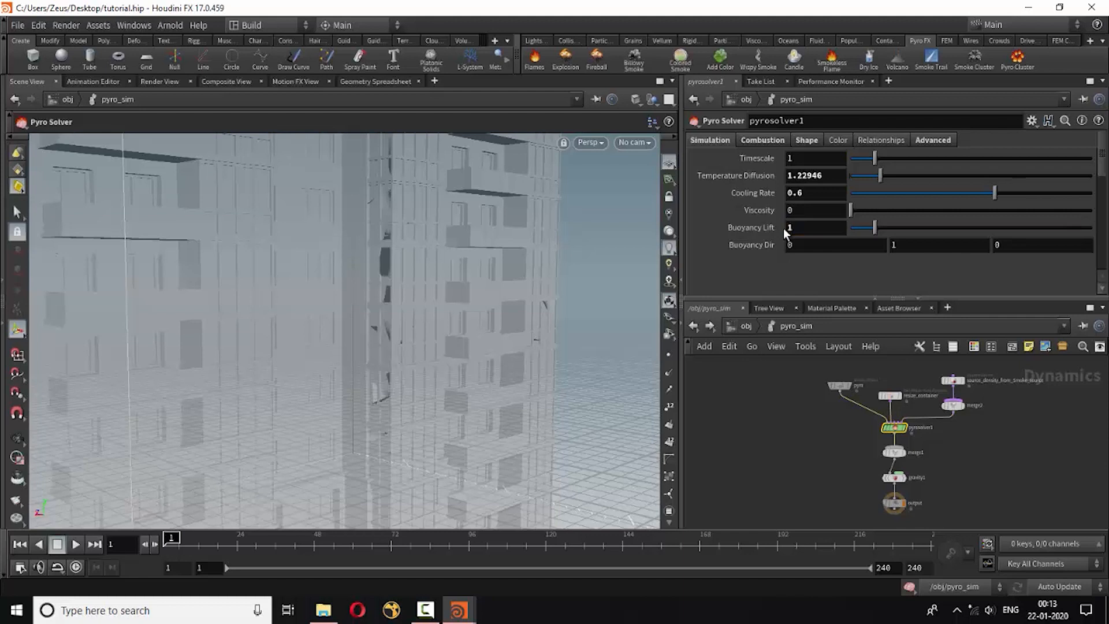
{"action": "left_click", "coordinate": [80, 543]}
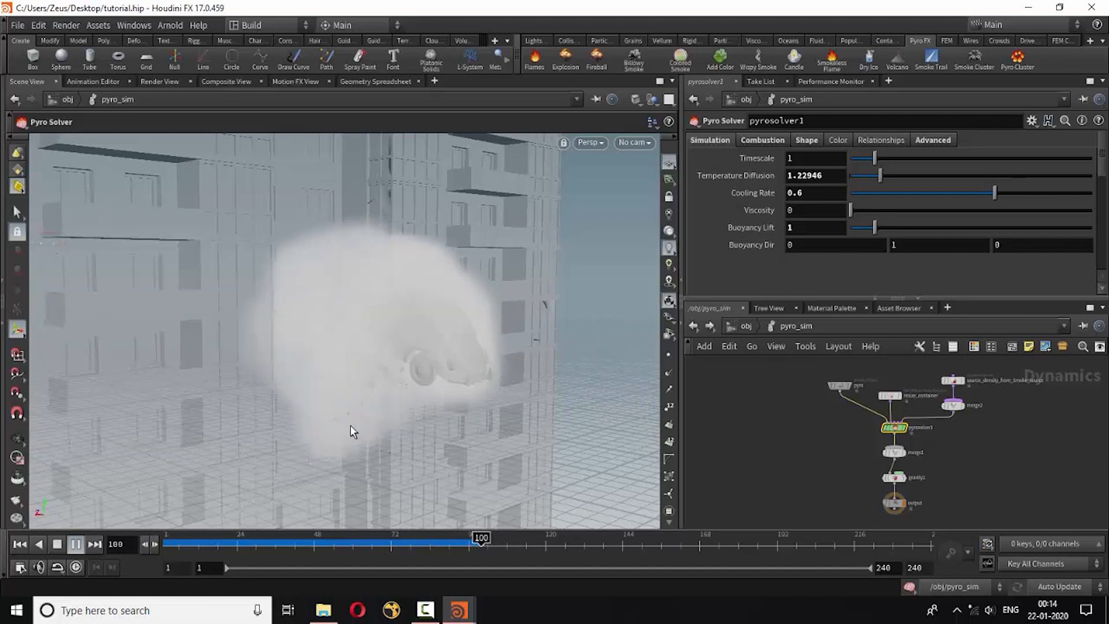
{"action": "left_click", "coordinate": [57, 544]}
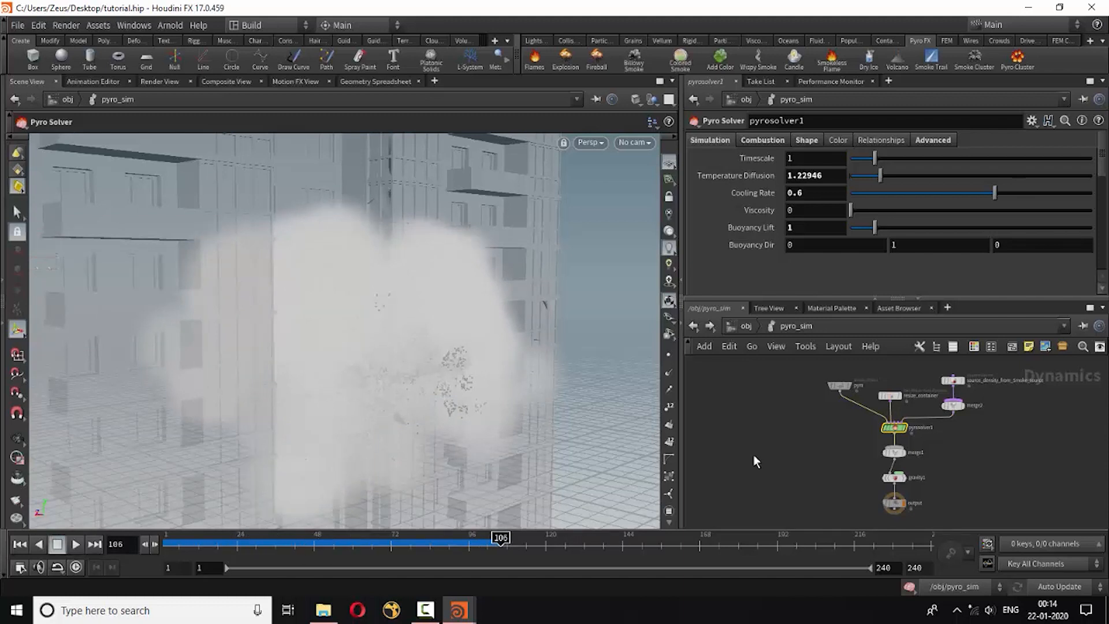
- Return to frame 1 and enable Track By Object on the resize_container node in pyro_sim
{"action": "left_click", "coordinate": [840, 384]}
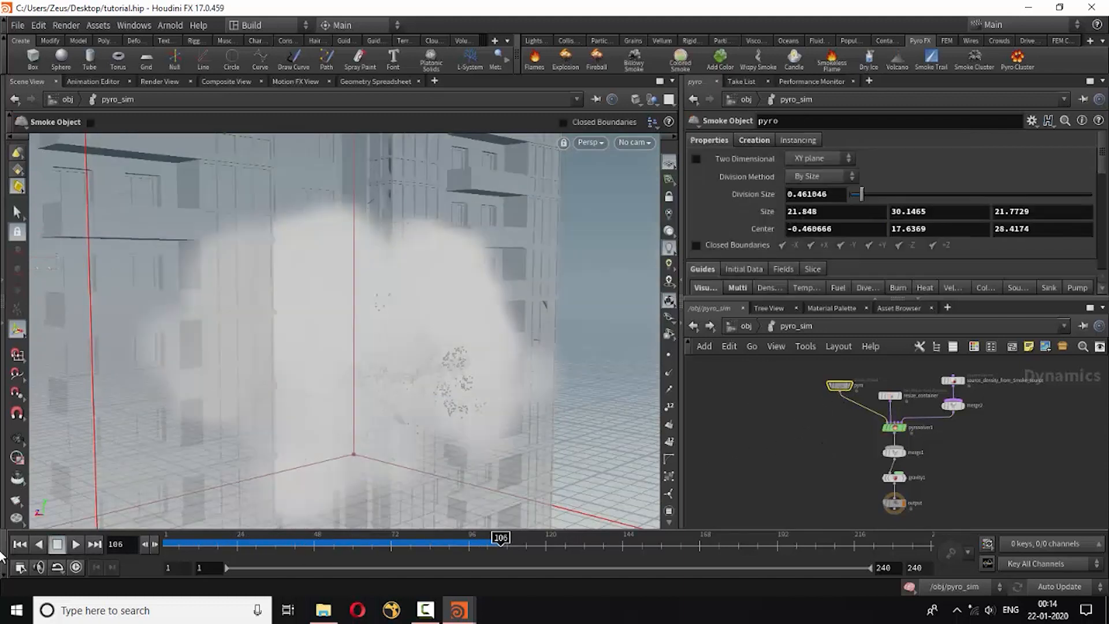
{"action": "left_click", "coordinate": [20, 544]}
{"action": "scroll", "coordinate": [871, 428], "scroll_direction": "up", "scroll_amount": 2}
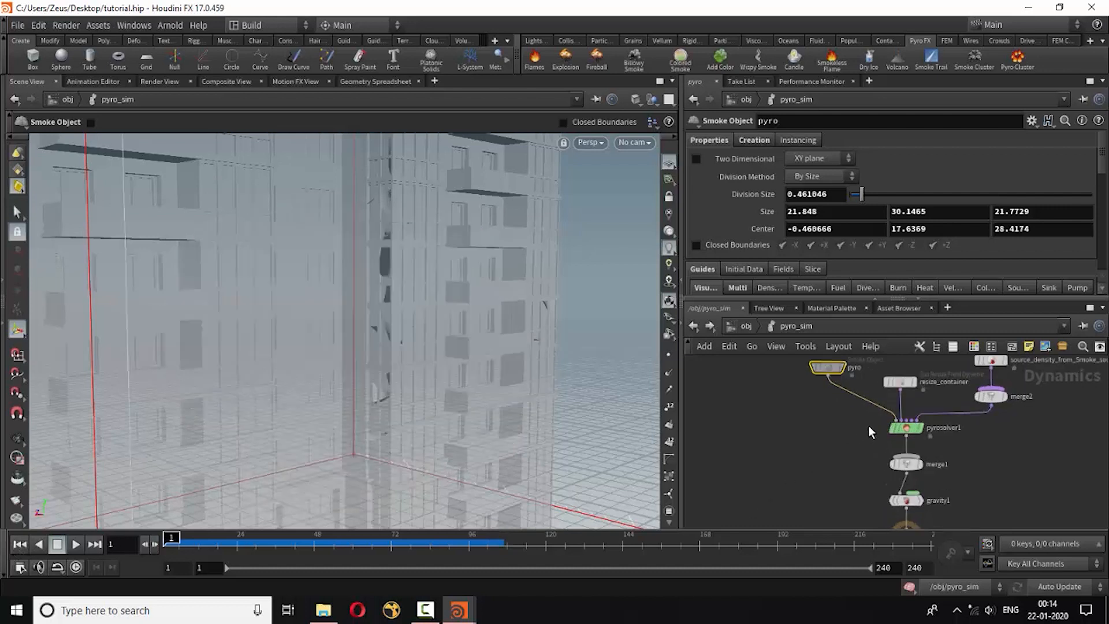
{"action": "left_click", "coordinate": [902, 384]}
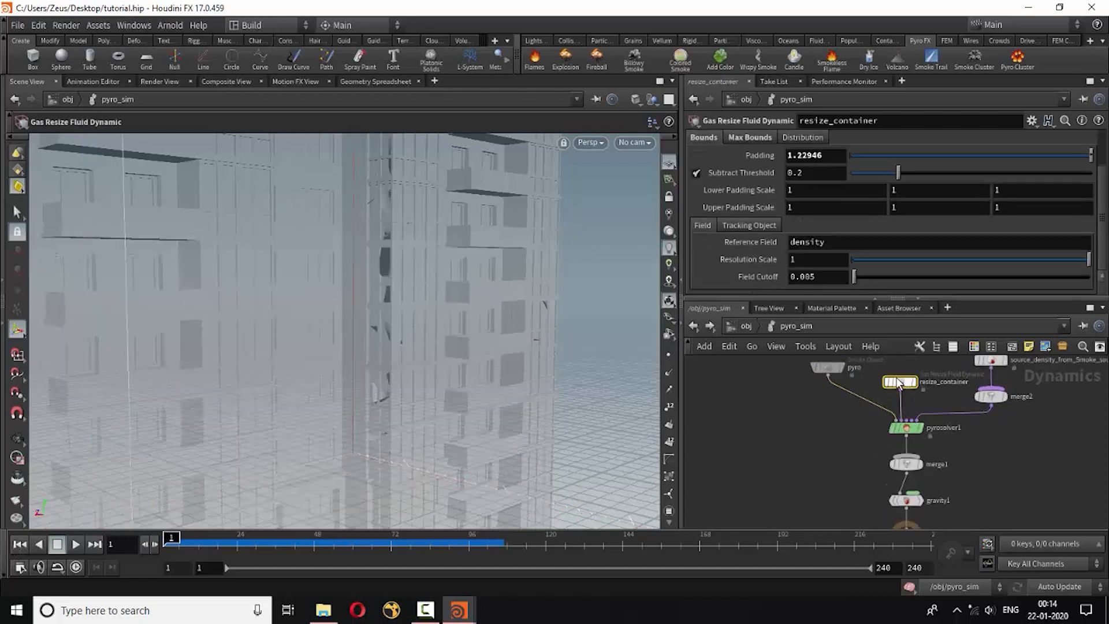
{"action": "left_click", "coordinate": [739, 227]}
{"action": "left_click", "coordinate": [699, 242]}
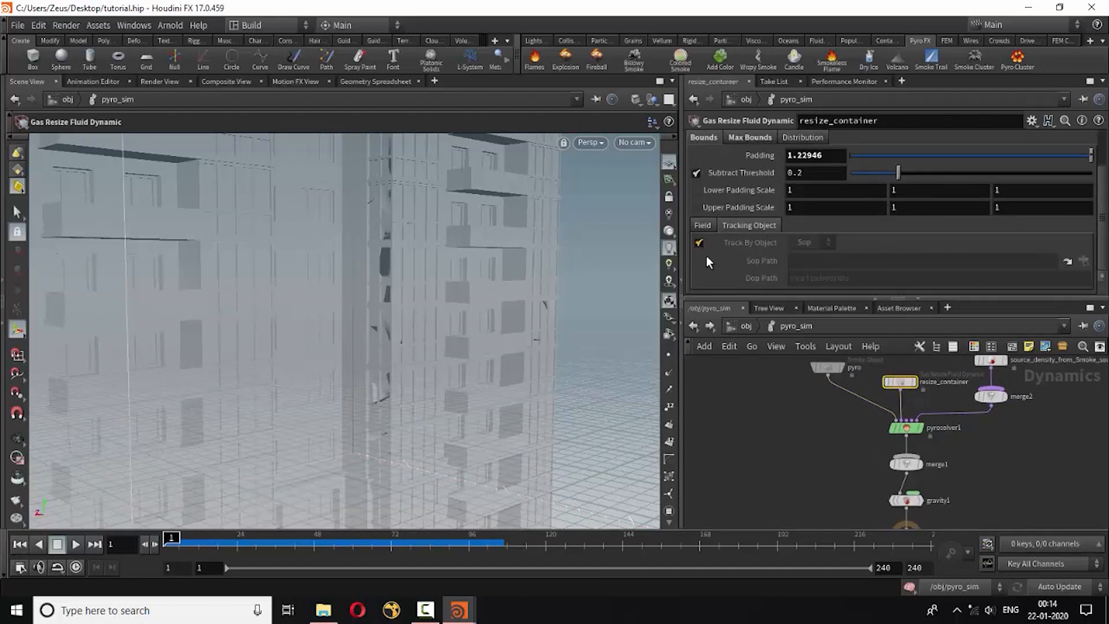
- Set the resize container's tracking Sop Path to the building file cache, /obj/Building/filecache1
{"action": "left_click", "coordinate": [1084, 261]}
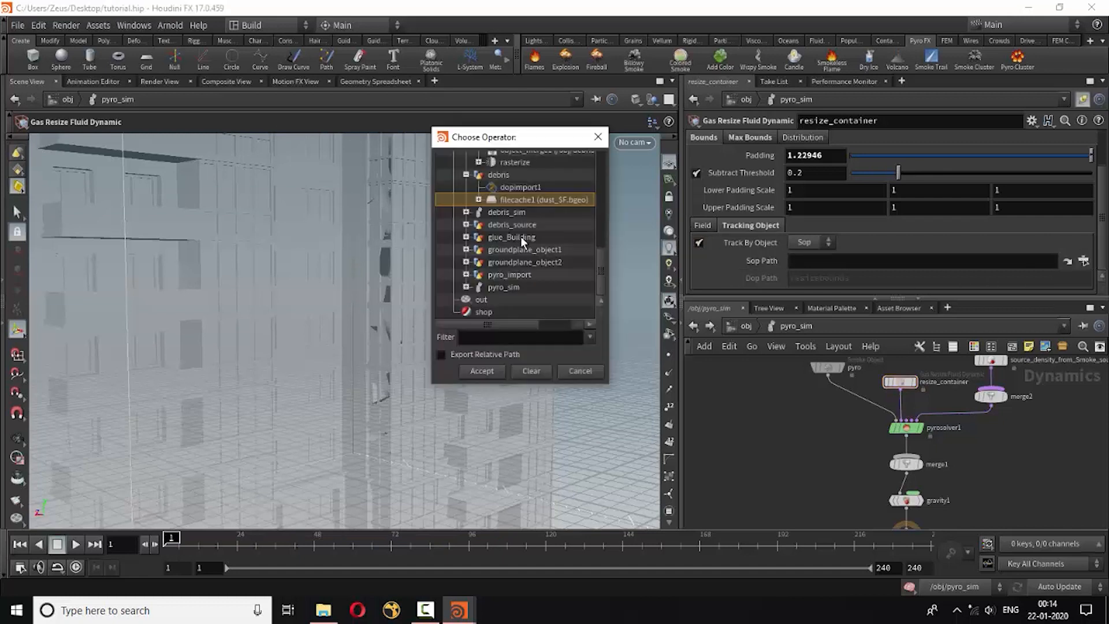
{"action": "scroll", "coordinate": [500, 280], "scroll_direction": "up", "scroll_amount": 6}
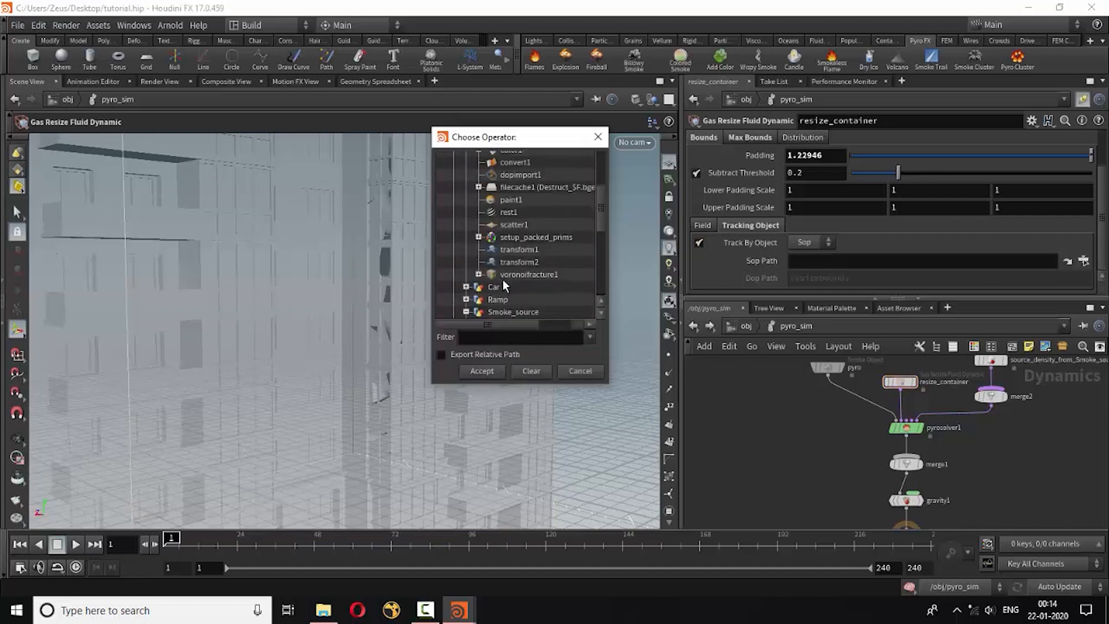
{"action": "scroll", "coordinate": [503, 283], "scroll_direction": "down", "scroll_amount": 3}
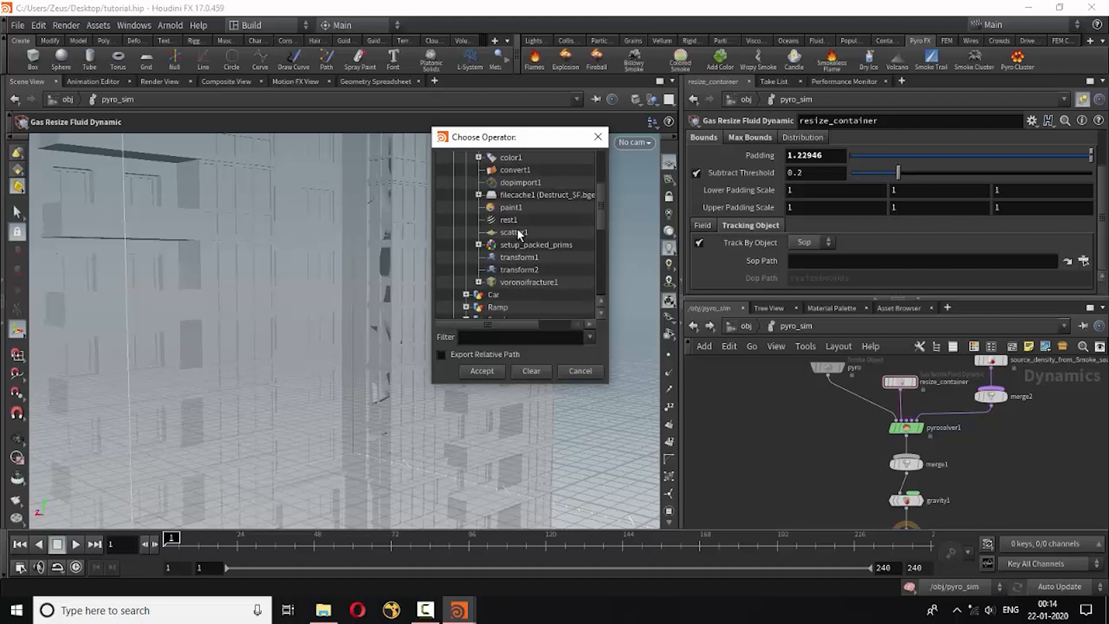
{"action": "left_click", "coordinate": [532, 198]}
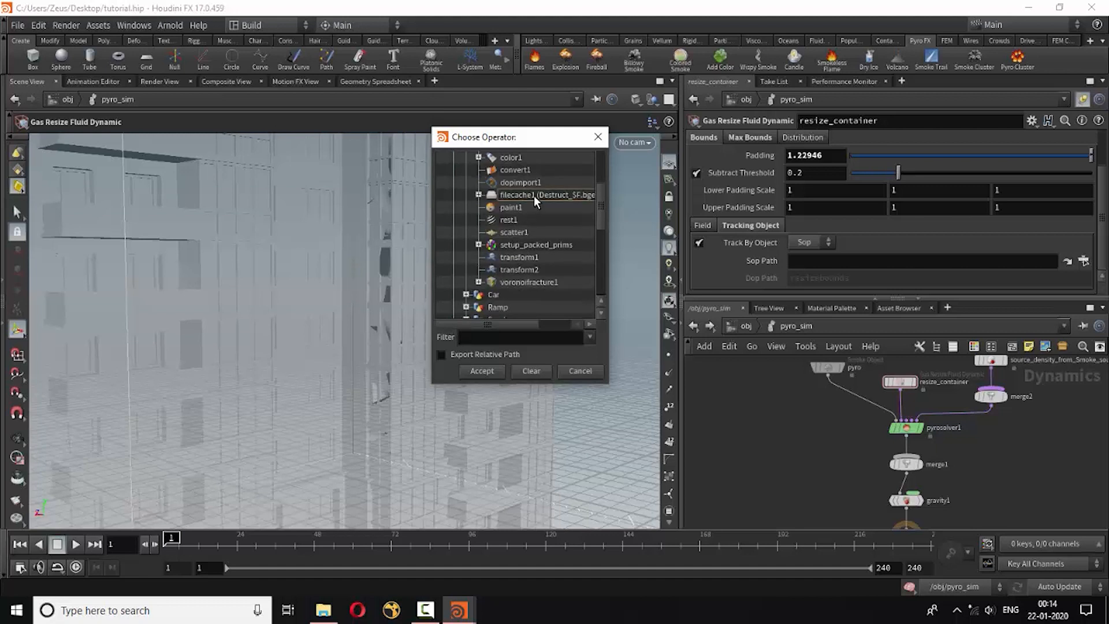
{"action": "left_click", "coordinate": [480, 371]}
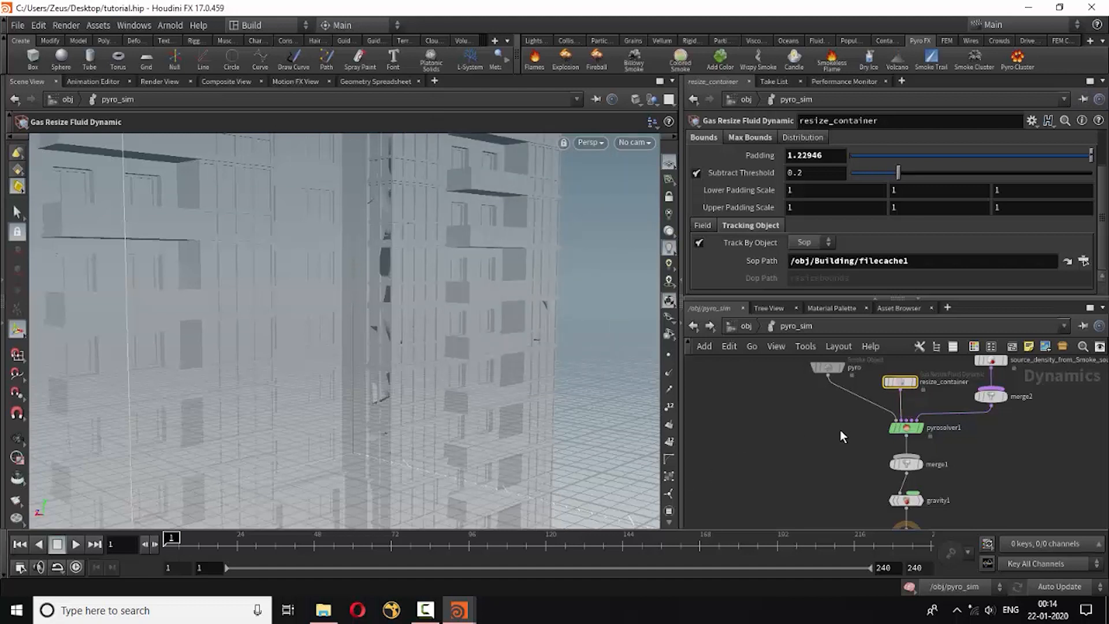
- Set the resize container's maximum bounds clamping mode to Initialization Static
{"action": "scroll", "coordinate": [840, 430], "scroll_direction": "down", "scroll_amount": 2}
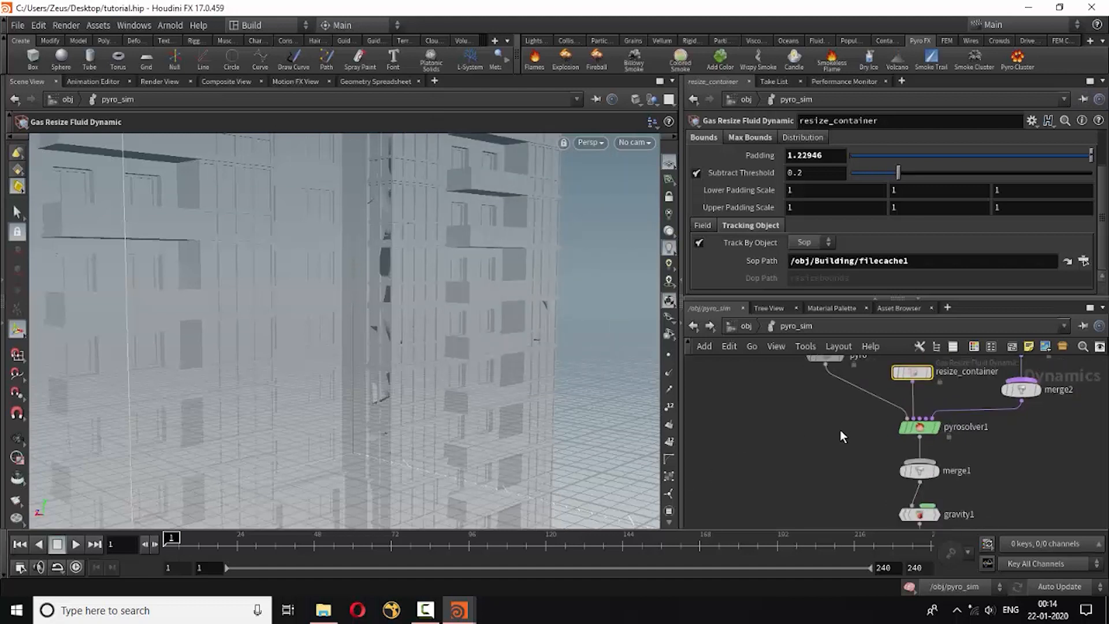
{"action": "left_click", "coordinate": [750, 137]}
{"action": "left_click", "coordinate": [820, 156]}
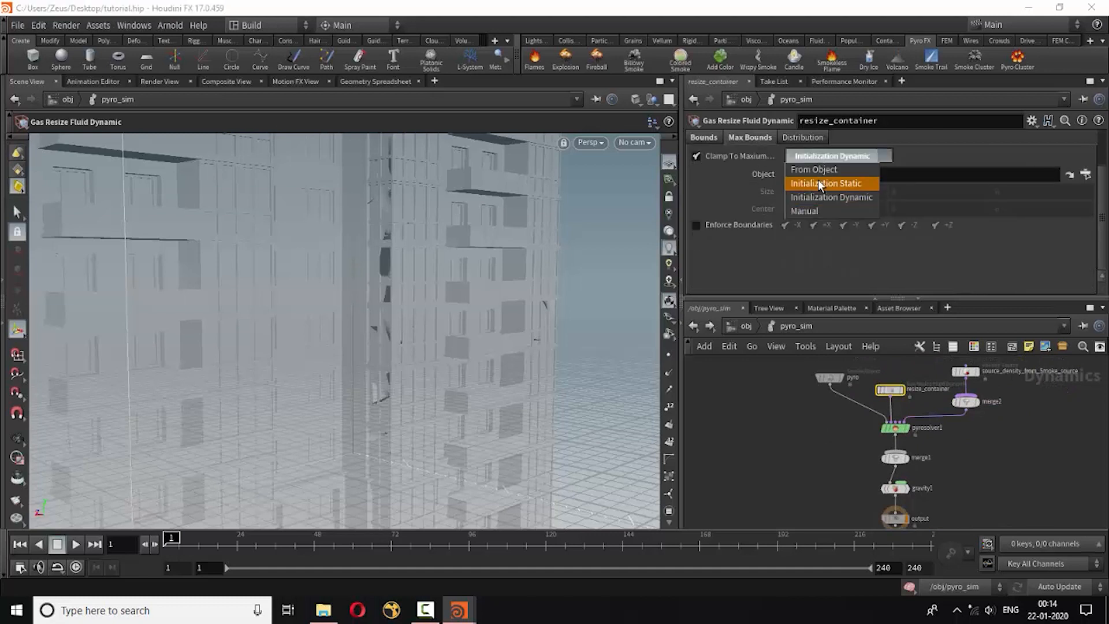
{"action": "left_click", "coordinate": [820, 183]}
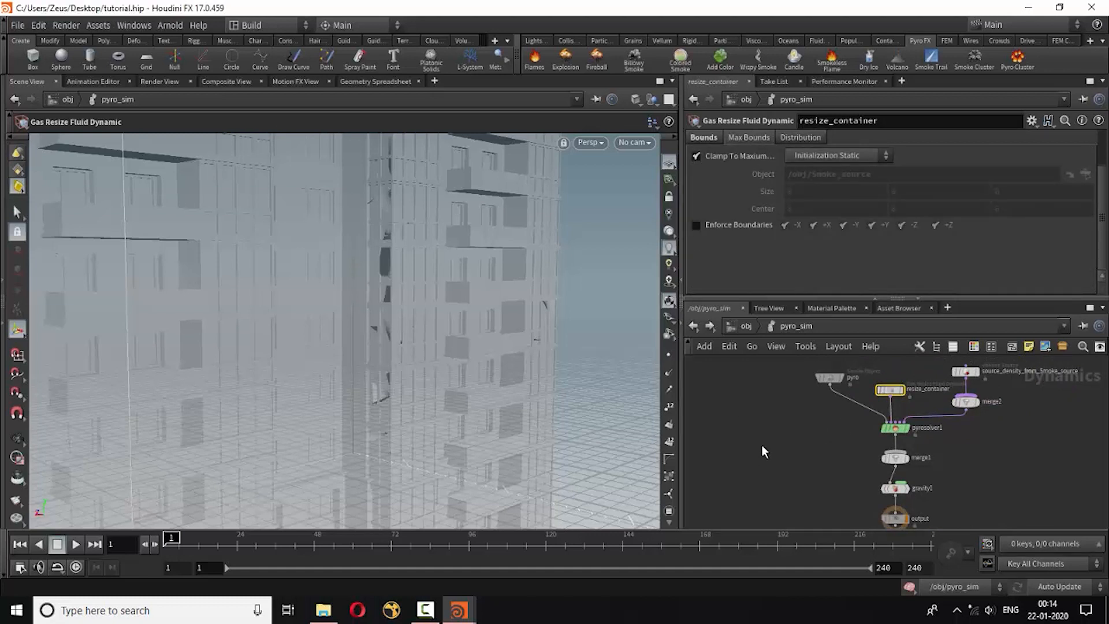
- Set the pyro smoke object's Division Size to 0.2 and line up its node beside resize_container
{"action": "scroll", "coordinate": [761, 445], "scroll_direction": "down", "scroll_amount": 2}
{"action": "scroll", "coordinate": [761, 444], "scroll_direction": "up", "scroll_amount": 2}
{"action": "scroll", "coordinate": [803, 393], "scroll_direction": "up", "scroll_amount": 1}
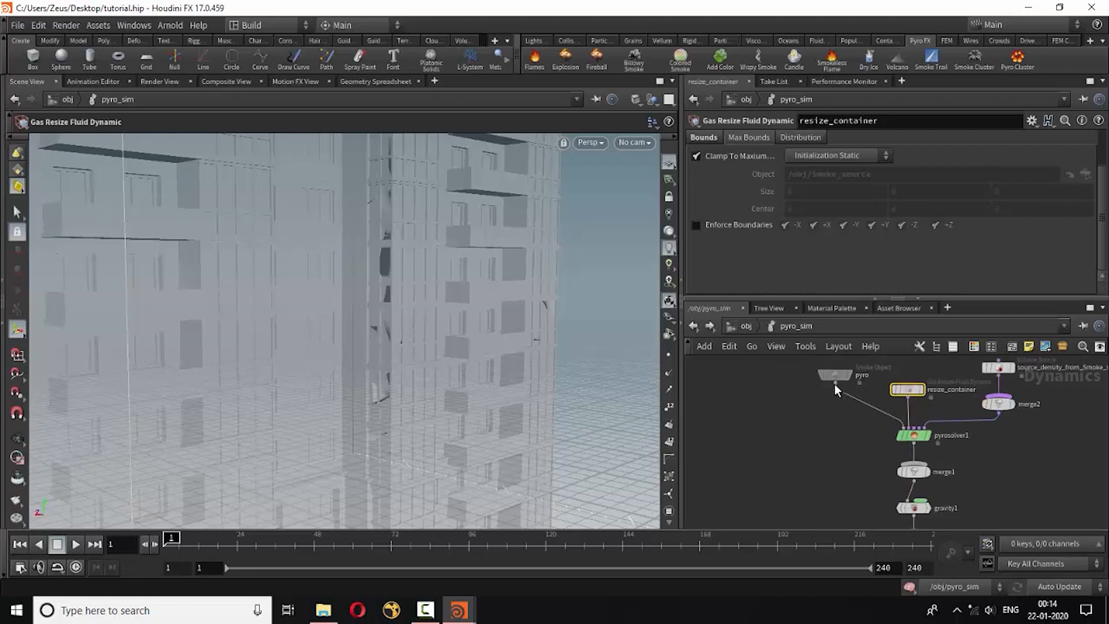
{"action": "left_click_drag", "start_coordinate": [835, 384], "coordinate": [830, 398]}
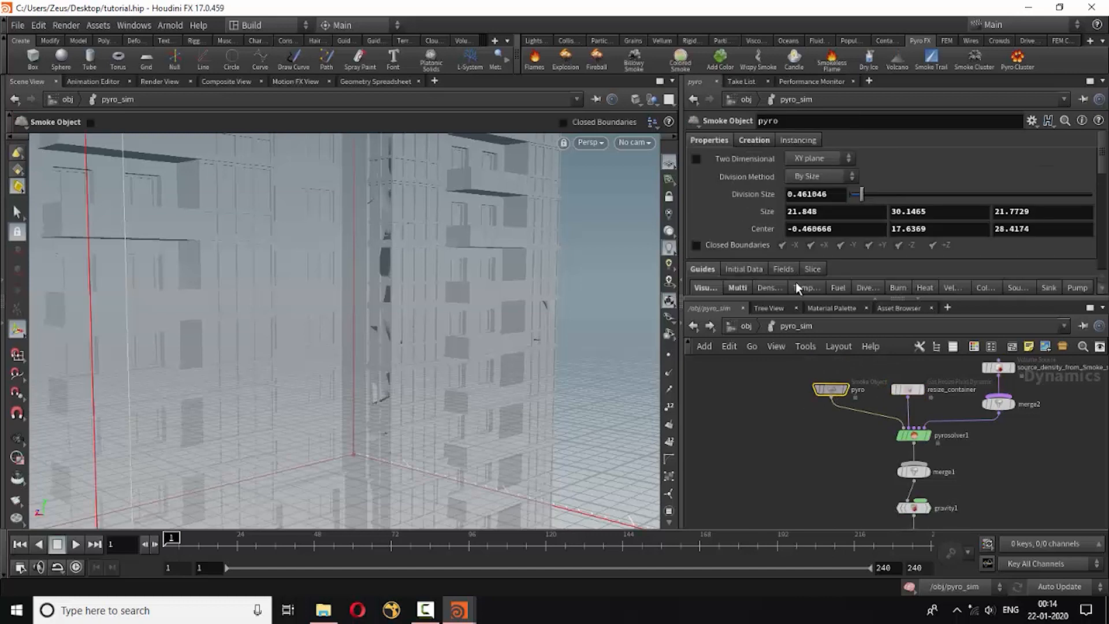
{"action": "left_click", "coordinate": [836, 195]}
{"action": "key", "text": "BackSpace"}
{"action": "key", "text": "BackSpace"}
{"action": "key", "text": "BackSpace"}
{"action": "key", "text": "BackSpace"}
{"action": "key", "text": "BackSpace"}
{"action": "key", "text": "BackSpace"}
{"action": "type", "text": "2"}
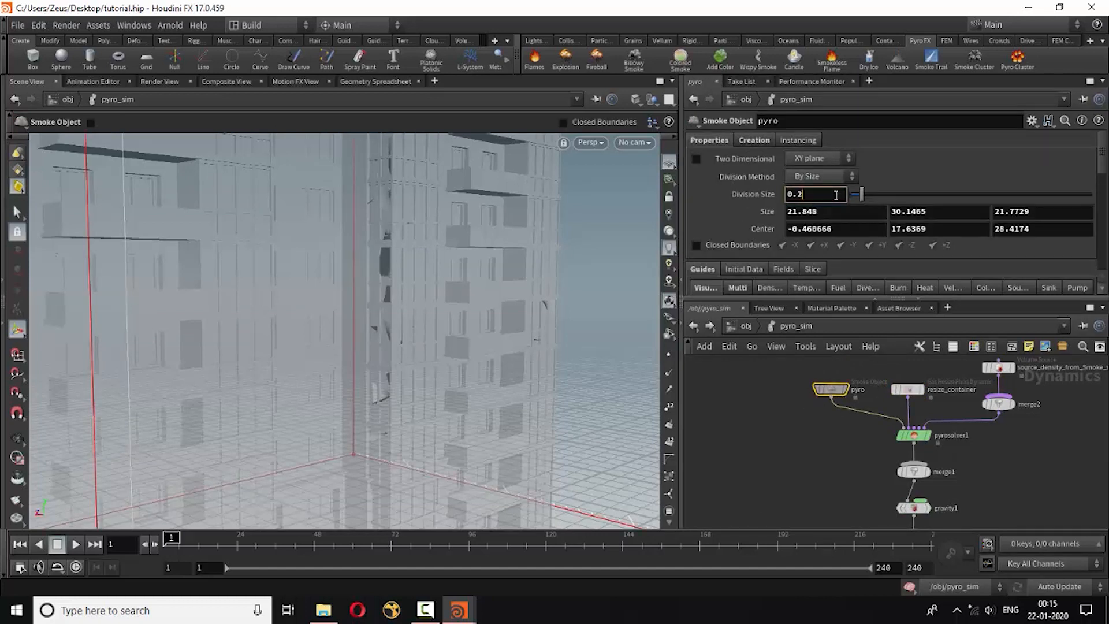
{"action": "key", "text": "Return"}
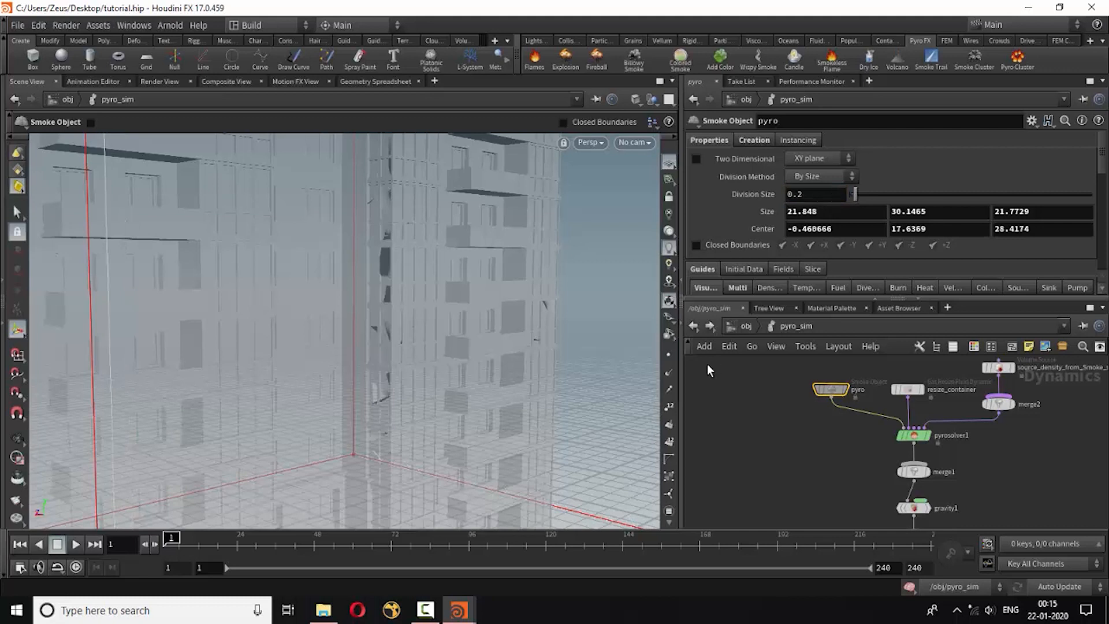
- Change the Particle Separation of the create_density node inside the Smoke_source network
{"action": "left_click", "coordinate": [692, 326]}
{"action": "scroll", "coordinate": [855, 404], "scroll_direction": "up", "scroll_amount": 3}
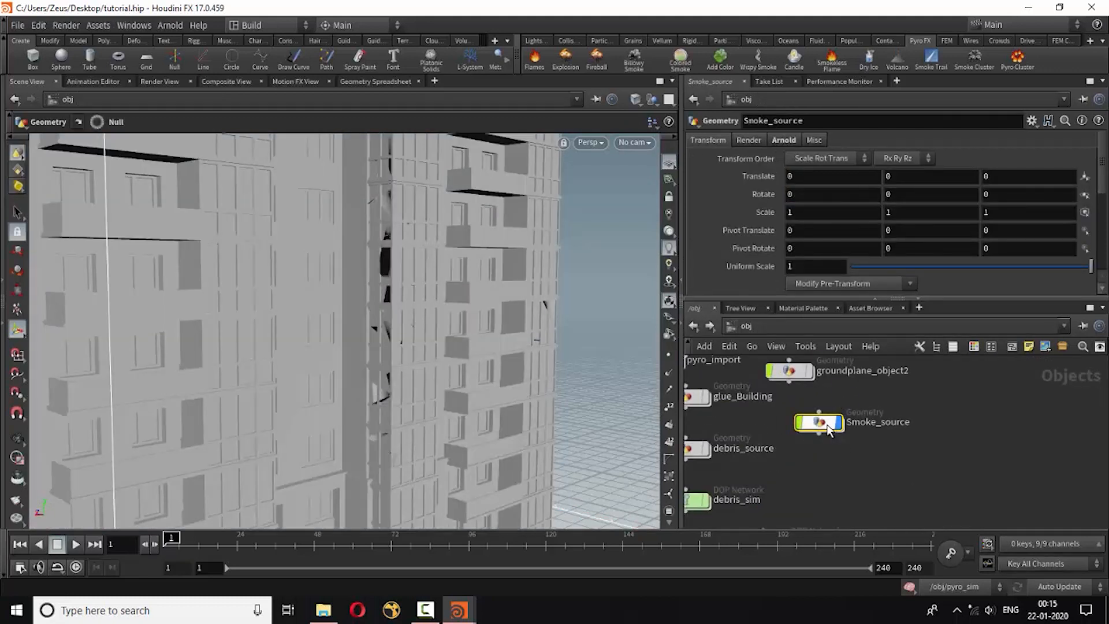
{"action": "double_click", "coordinate": [822, 422]}
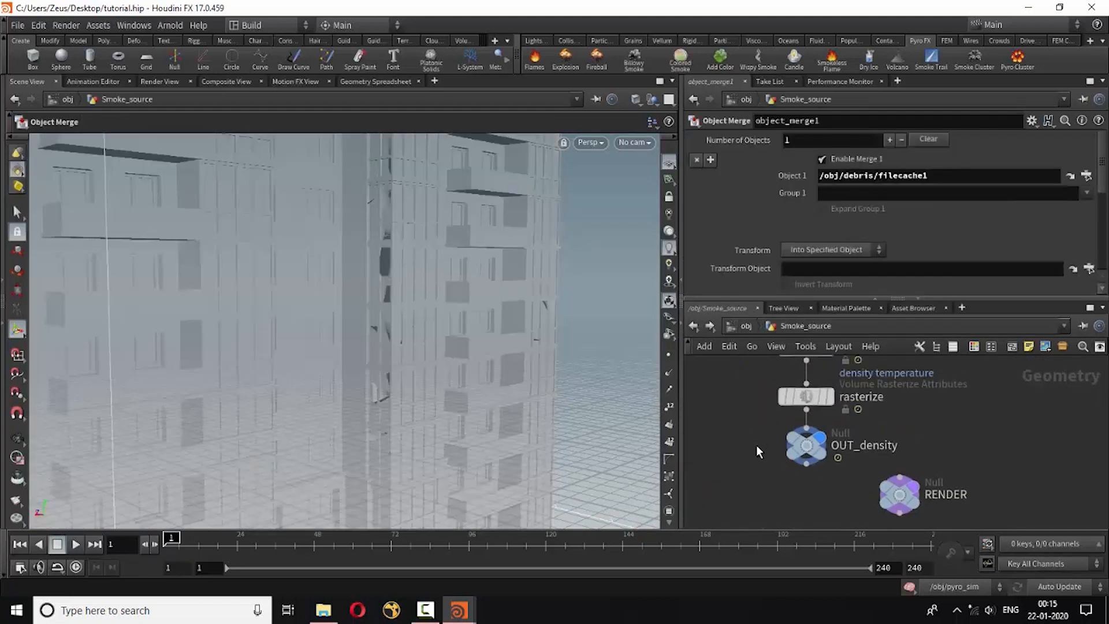
{"action": "middle_click_drag", "start_coordinate": [760, 446], "coordinate": [764, 502]}
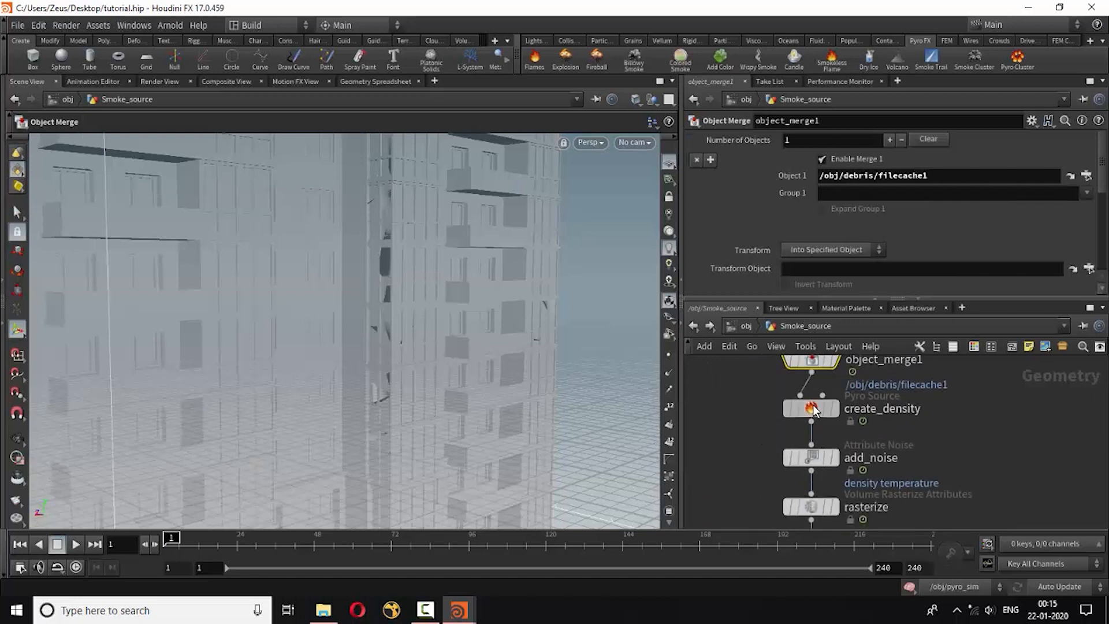
{"action": "left_click", "coordinate": [812, 407]}
{"action": "scroll", "coordinate": [773, 212], "scroll_direction": "up", "scroll_amount": 8}
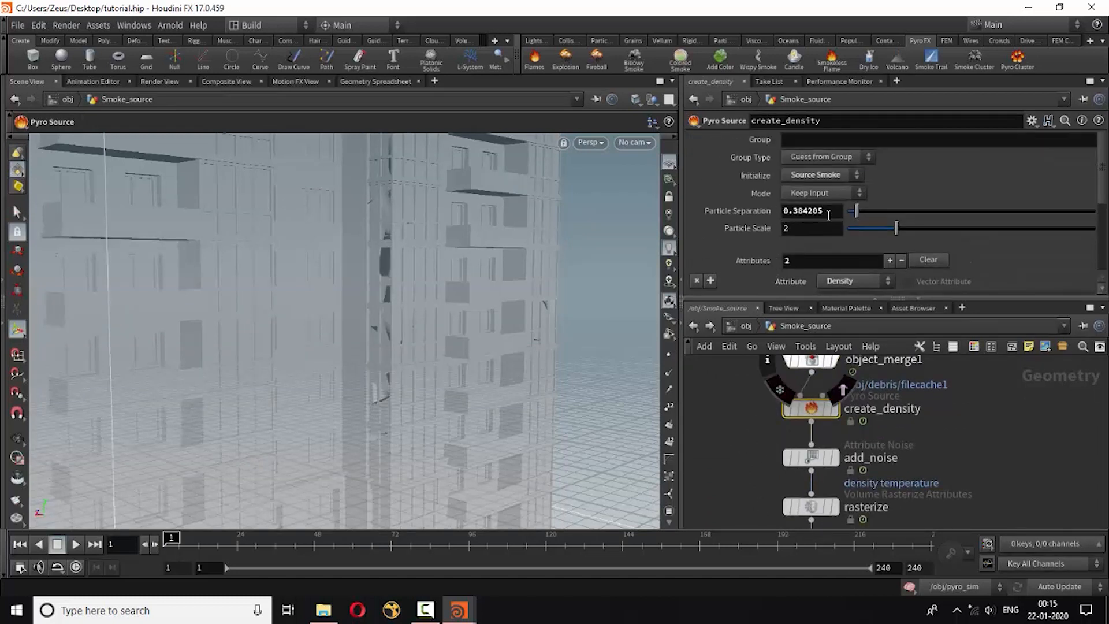
{"action": "left_click", "coordinate": [830, 211]}
{"action": "key", "text": "BackSpace"}
{"action": "key", "text": "BackSpace"}
{"action": "key", "text": "Return"}
- Enter pyro_sim, play the smoke simulation past the impact, stop it at frame 112 and return to the object level
{"action": "left_click", "coordinate": [693, 327]}
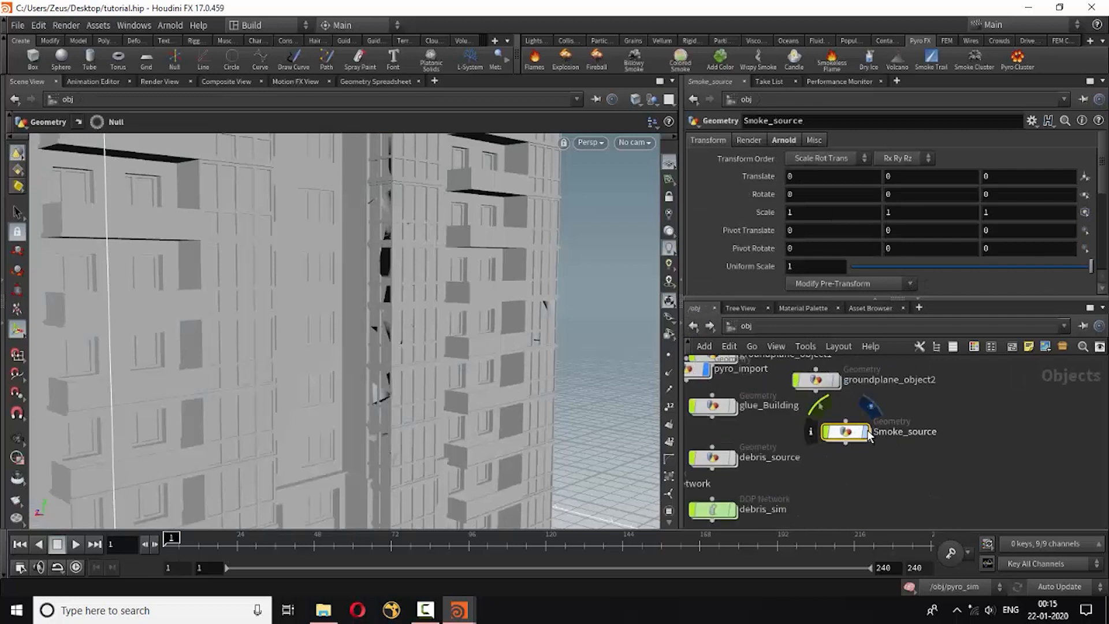
{"action": "scroll", "coordinate": [867, 436], "scroll_direction": "down", "scroll_amount": 4}
{"action": "scroll", "coordinate": [886, 488], "scroll_direction": "up", "scroll_amount": 4}
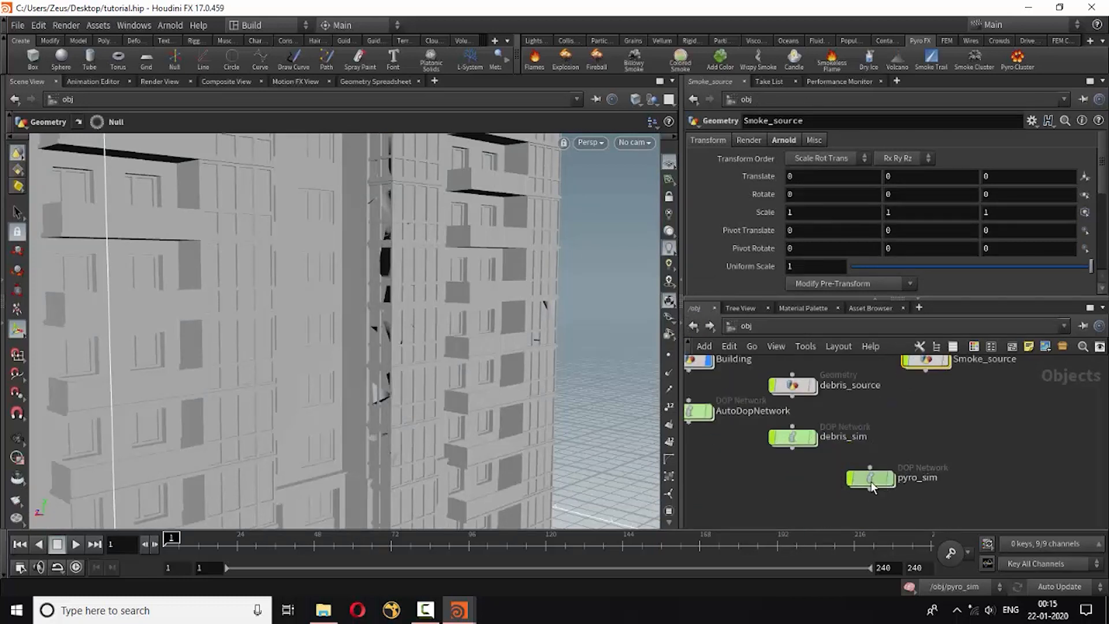
{"action": "double_click", "coordinate": [886, 488]}
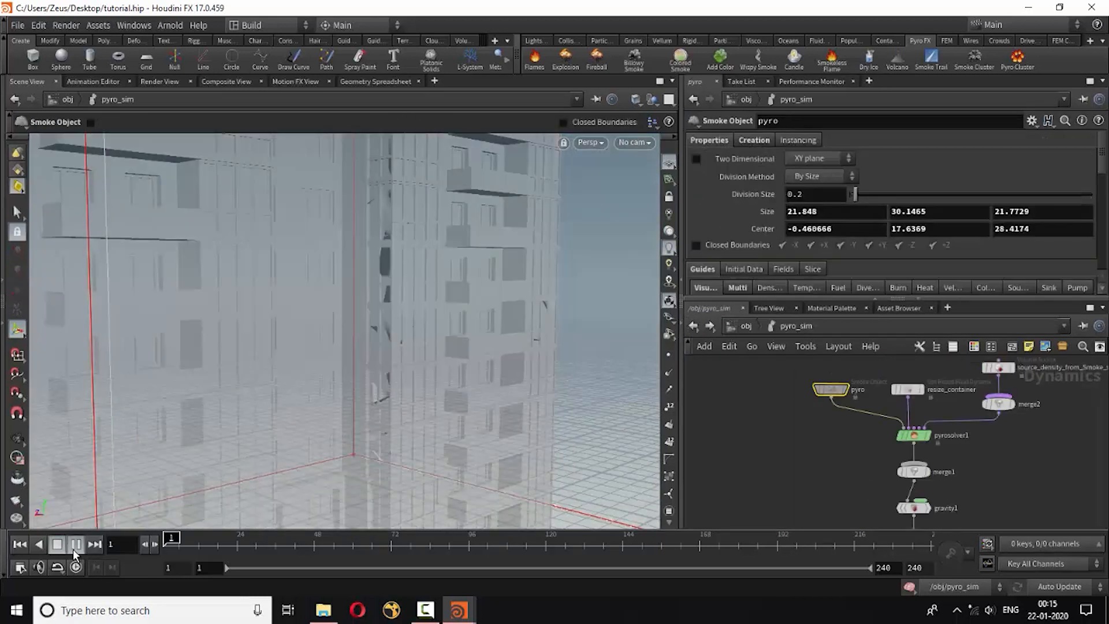
{"action": "left_click", "coordinate": [75, 544]}
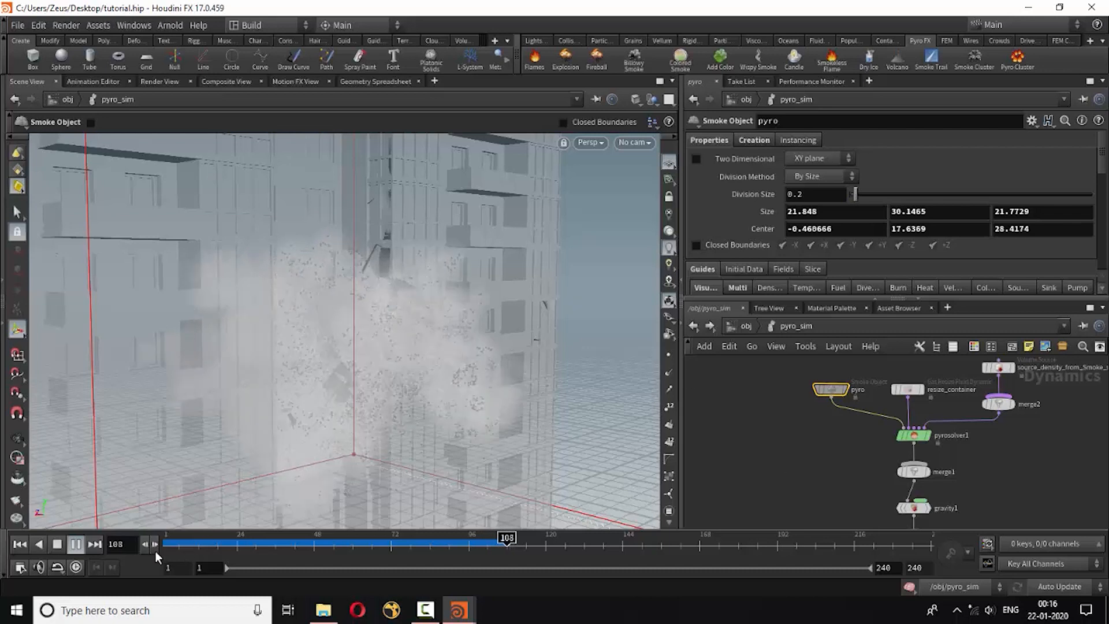
{"action": "left_click", "coordinate": [55, 545]}
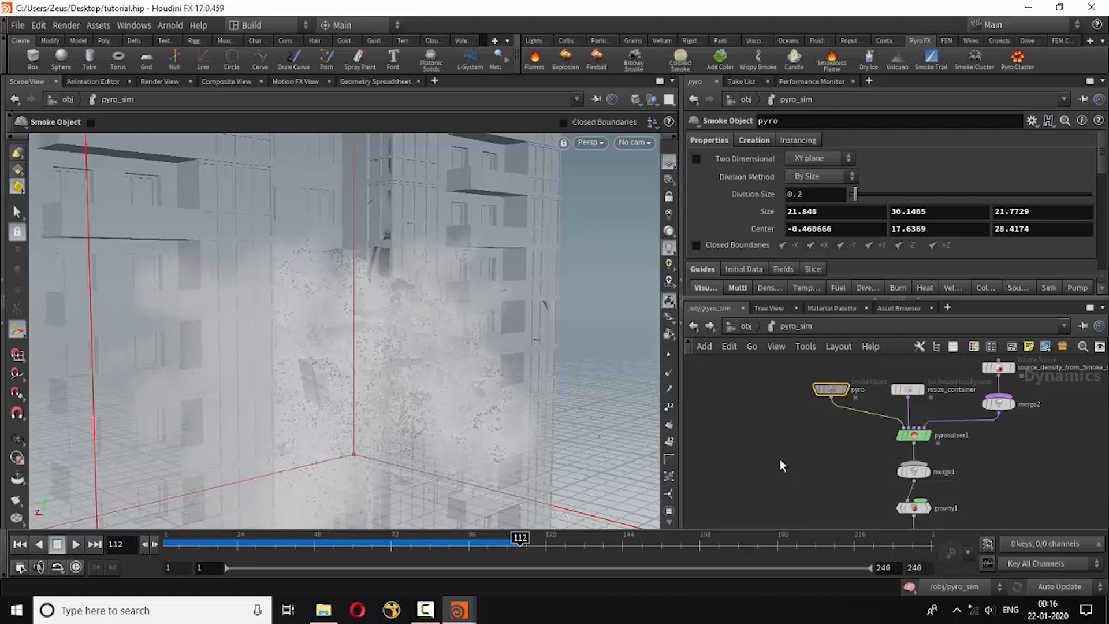
{"action": "left_click", "coordinate": [693, 326]}
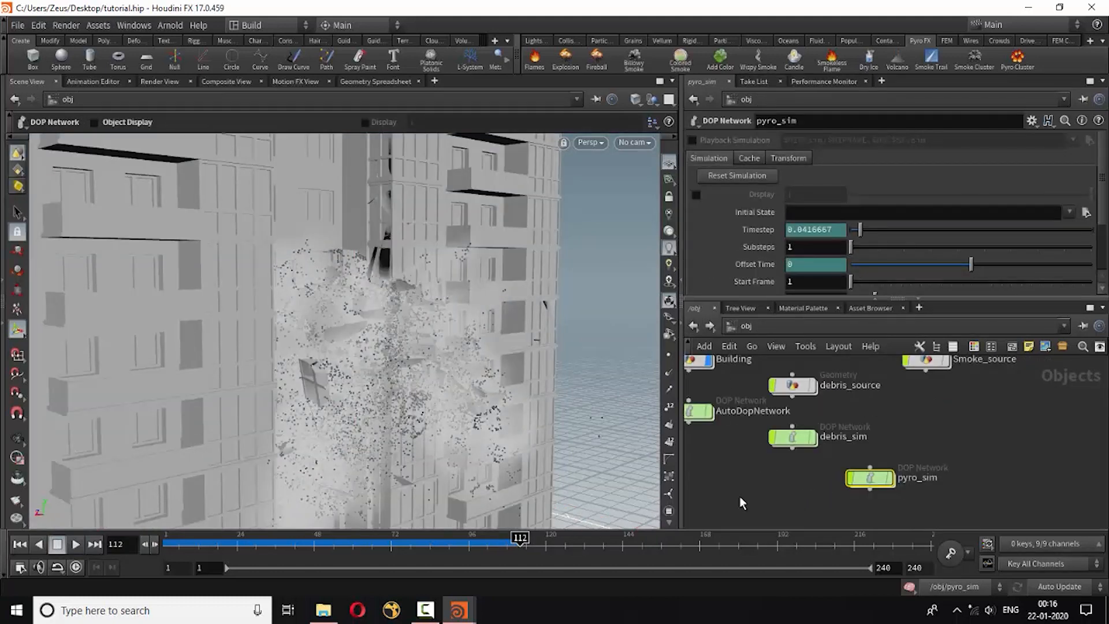
{"action": "left_click", "coordinate": [753, 491]}
{"action": "key", "text": "Tab"}
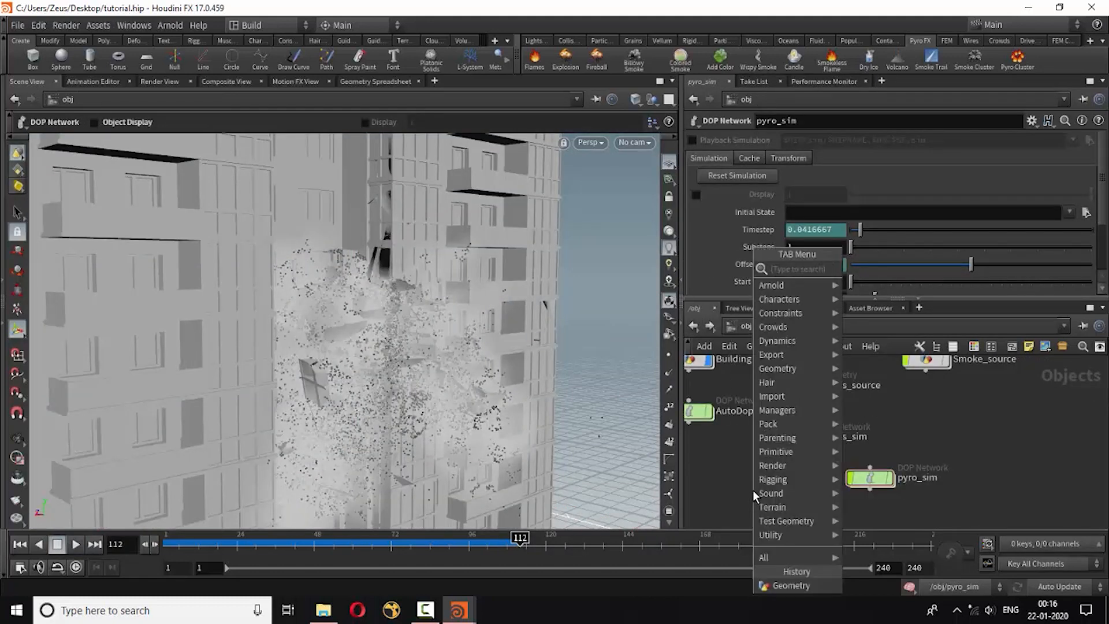
{"action": "left_click", "coordinate": [721, 486]}
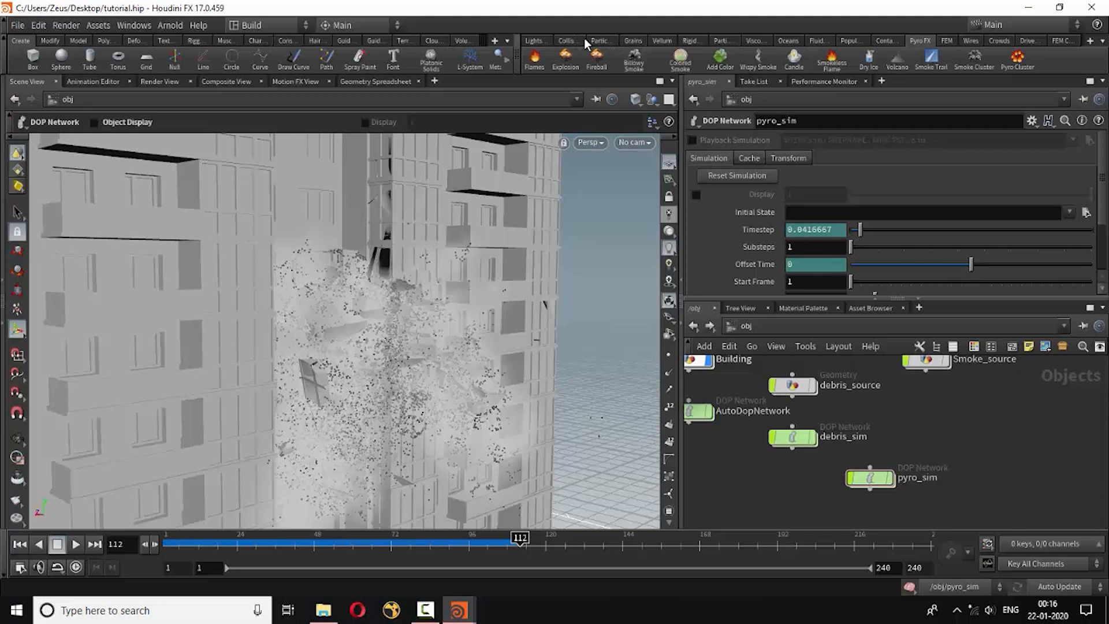
- Add a Sky Light to the scene and orbit around the lit smoke
{"action": "left_click", "coordinate": [533, 40]}
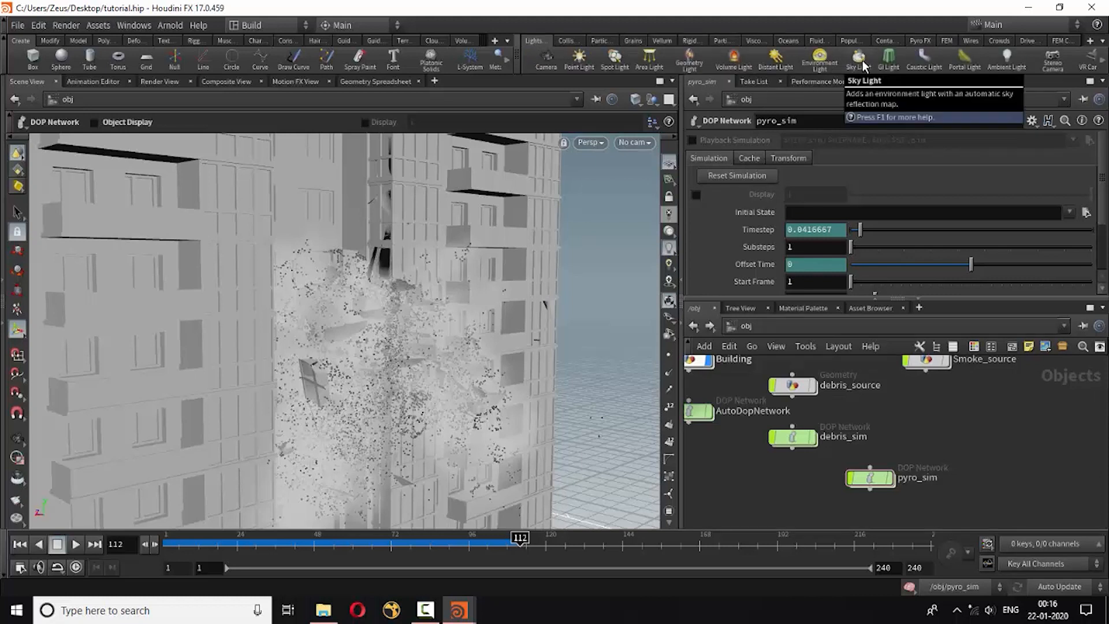
{"action": "left_click", "coordinate": [858, 64]}
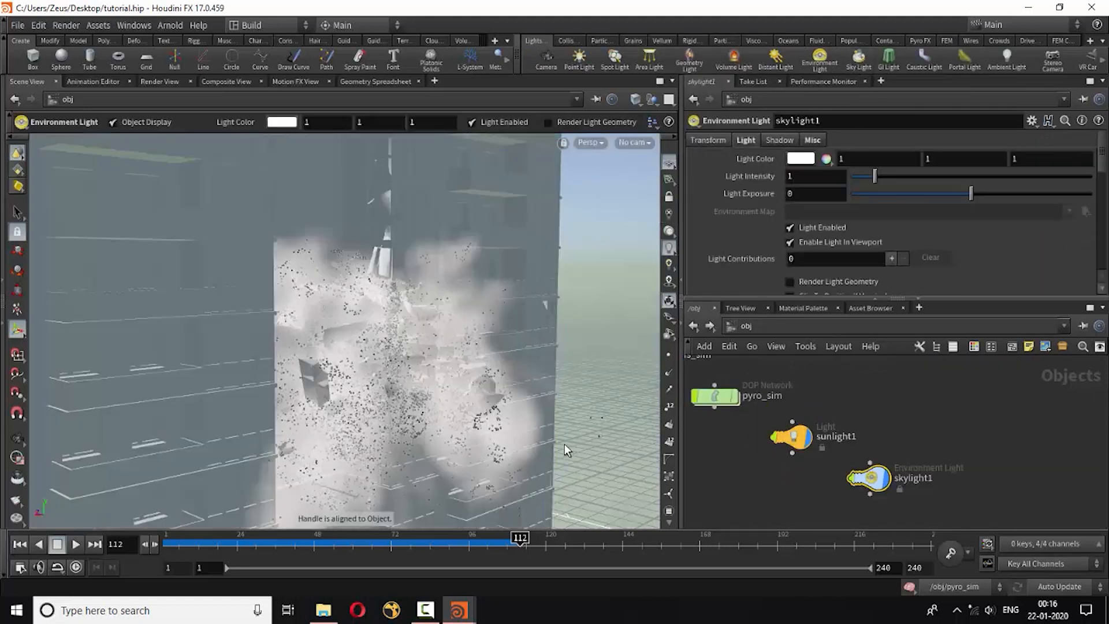
{"action": "key", "text": "Escape"}
{"action": "left_click_drag", "start_coordinate": [540, 405], "coordinate": [510, 396]}
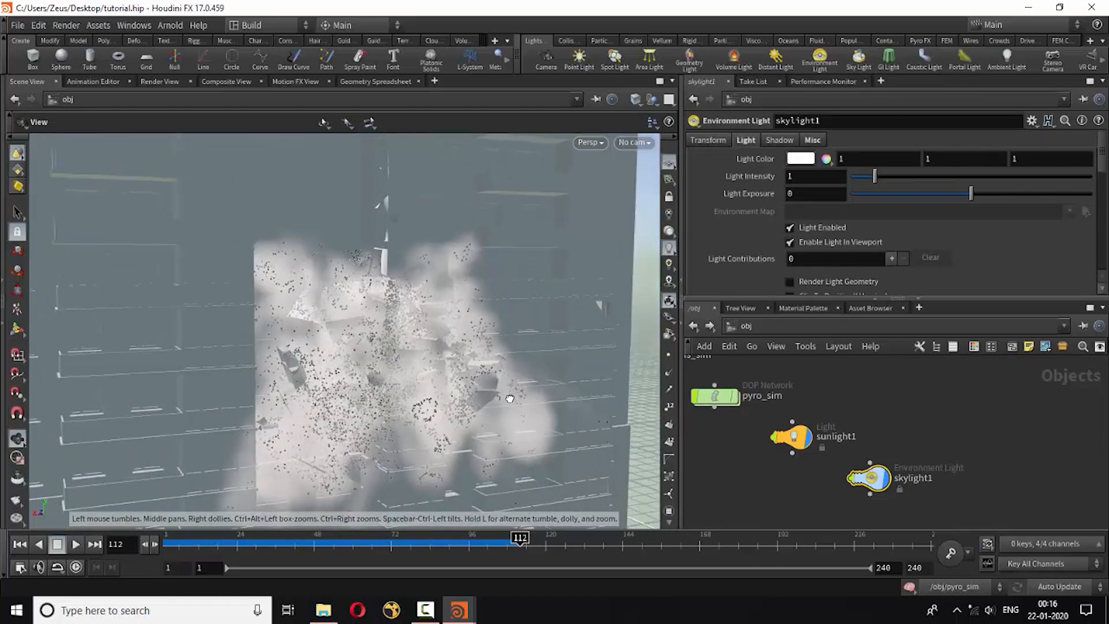
- Switch the viewport to high quality lighting and examine the smoke and debris around the impact
{"action": "left_click", "coordinate": [668, 266]}
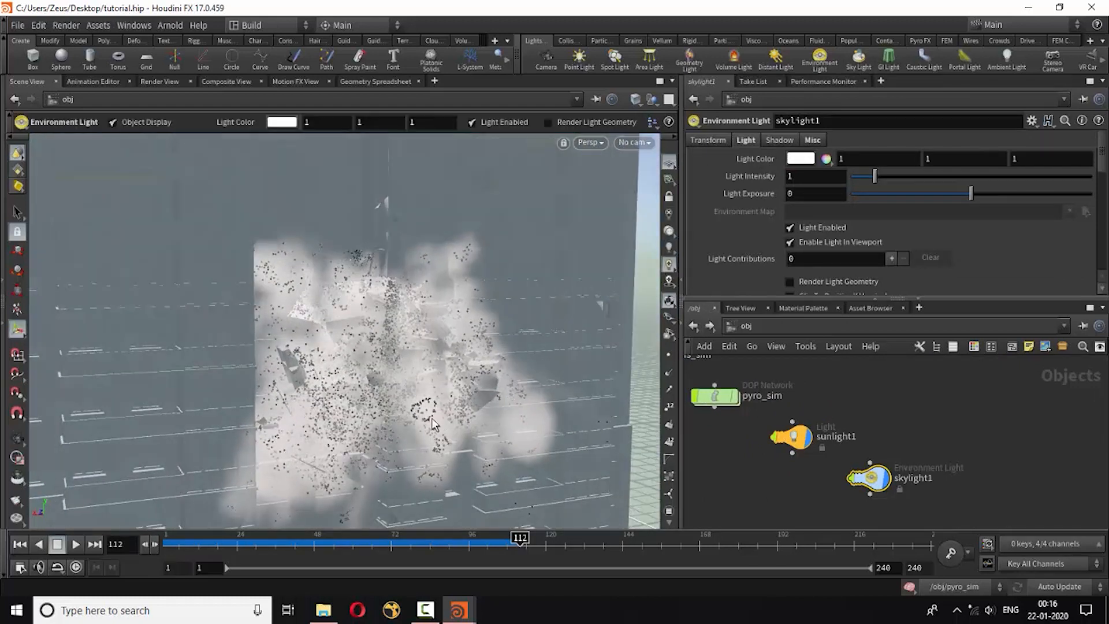
{"action": "key", "text": "Escape"}
{"action": "left_click_drag", "start_coordinate": [319, 401], "coordinate": [484, 483]}
{"action": "key", "text": "Return"}
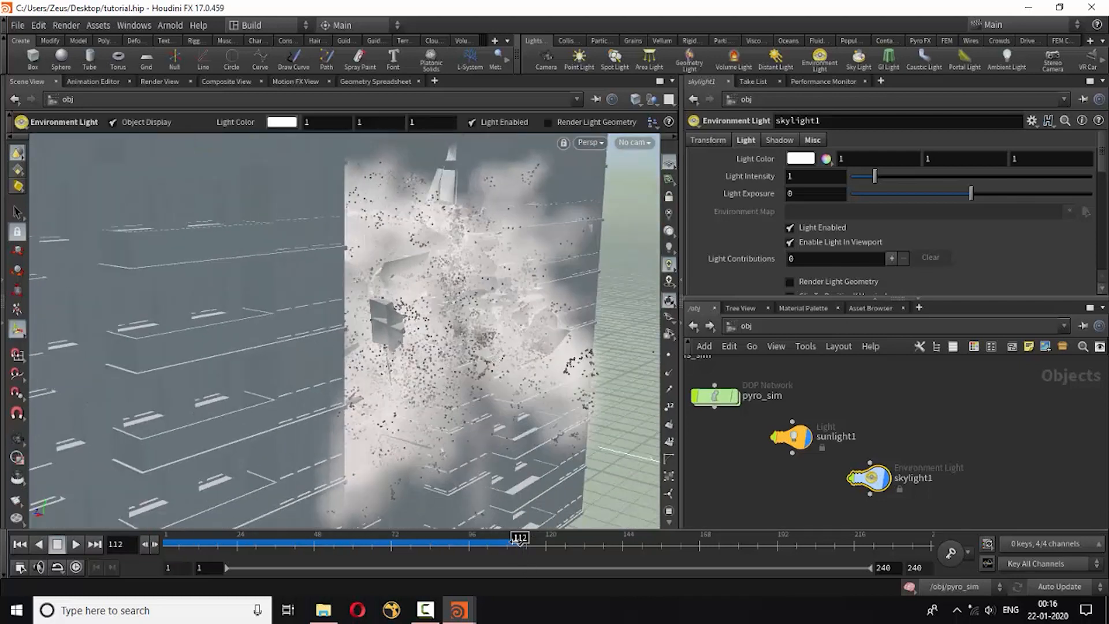
- Scrub back to frame 101 and examine the lit smoke around the car breaking through the building
{"action": "mouse_move", "coordinate": [482, 544]}
{"action": "left_mouse_down"}
{"action": "mouse_move", "coordinate": [441, 547]}
{"action": "mouse_move", "coordinate": [483, 558]}
{"action": "left_mouse_up"}
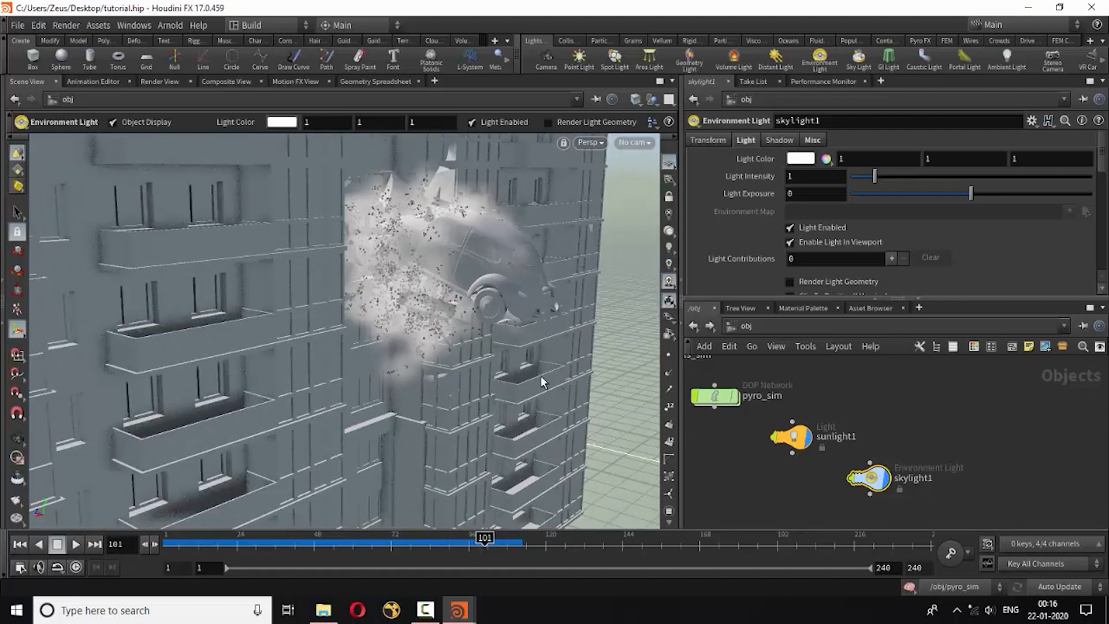
{"action": "key", "text": "Escape"}
{"action": "left_click_drag", "start_coordinate": [462, 370], "coordinate": [451, 341]}
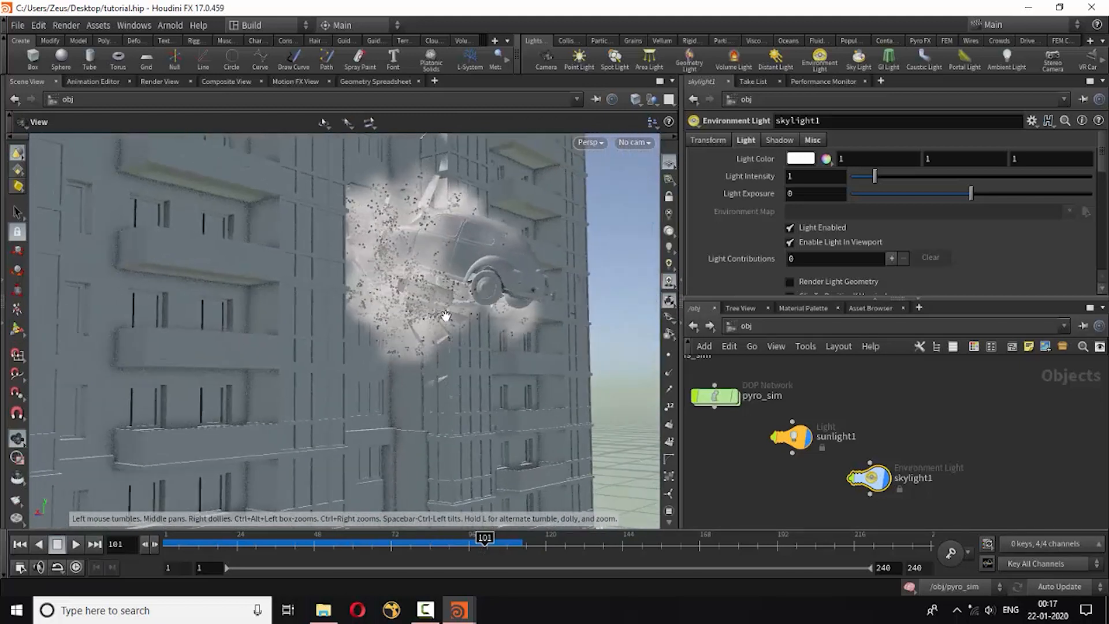
- Enable Ambient Occlusion in the viewport's lighting and shadow quality options
{"action": "key", "text": "Return"}
{"action": "right_click", "coordinate": [668, 302]}
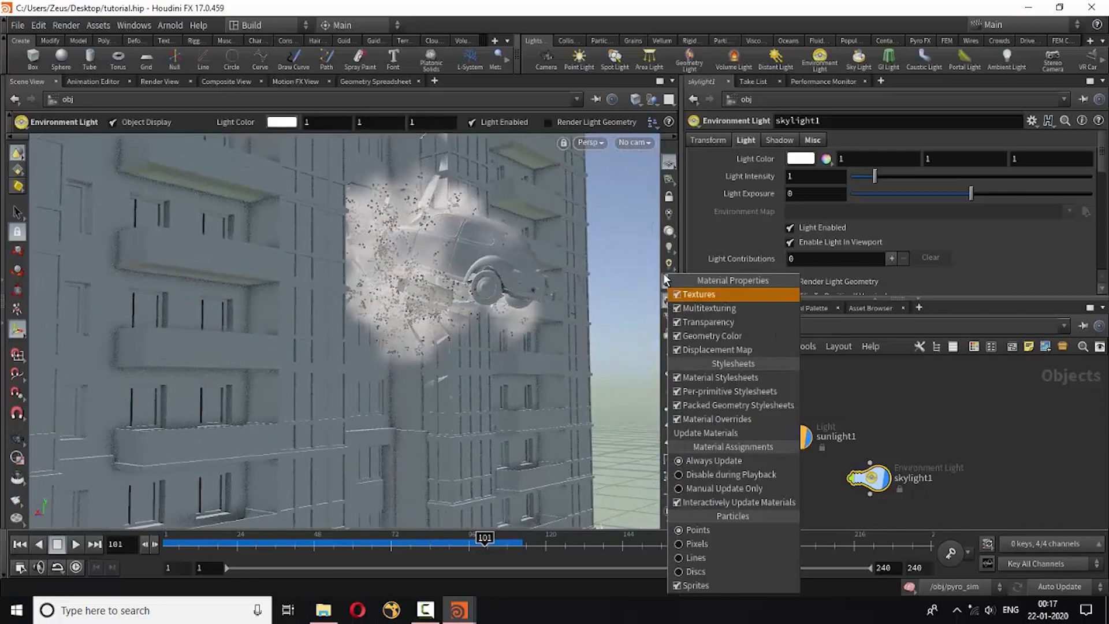
{"action": "left_click", "coordinate": [650, 279]}
{"action": "right_click", "coordinate": [667, 282]}
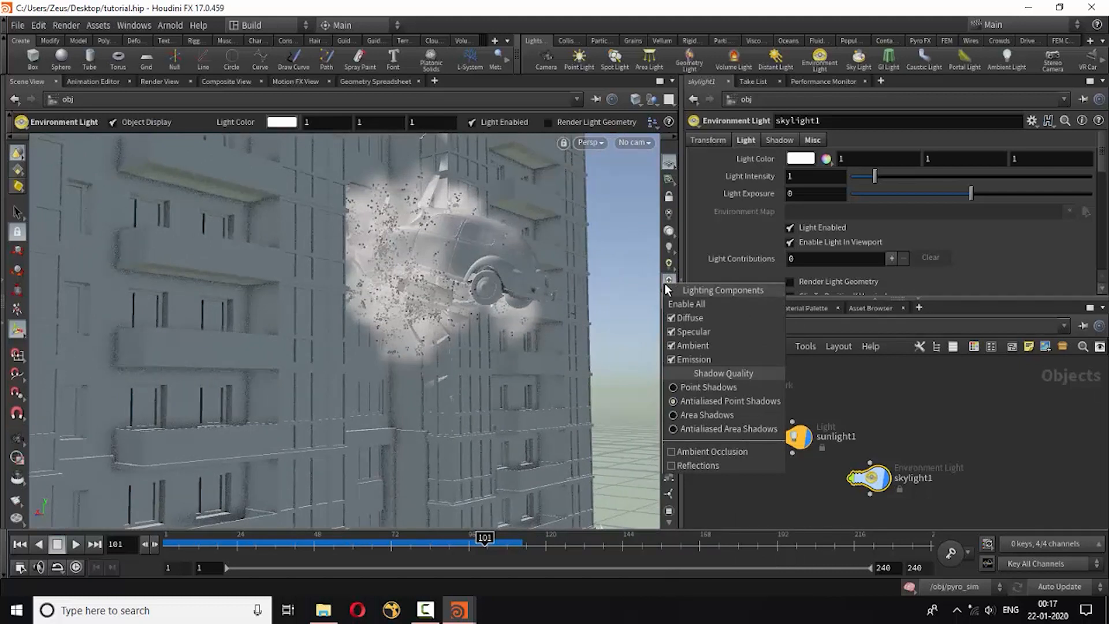
{"action": "left_click", "coordinate": [676, 452]}
{"action": "key", "text": "Escape"}
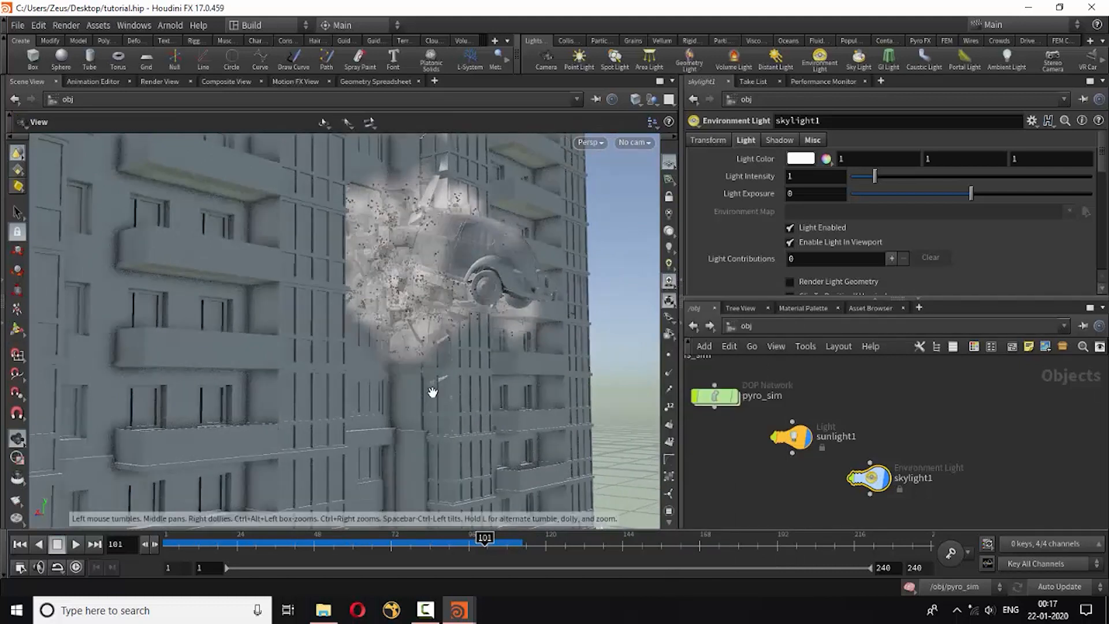
- Scrub forward to frame 106 and examine the shaded smoke and debris around the car up close
{"action": "mouse_move", "coordinate": [431, 389]}
{"action": "left_mouse_down"}
{"action": "mouse_move", "coordinate": [372, 421]}
{"action": "mouse_move", "coordinate": [262, 408]}
{"action": "mouse_move", "coordinate": [330, 421]}
{"action": "mouse_move", "coordinate": [318, 385]}
{"action": "mouse_move", "coordinate": [359, 364]}
{"action": "mouse_move", "coordinate": [302, 435]}
{"action": "mouse_move", "coordinate": [317, 424]}
{"action": "mouse_move", "coordinate": [345, 438]}
{"action": "left_mouse_up"}
{"action": "right_click_drag", "start_coordinate": [345, 438], "coordinate": [392, 412]}
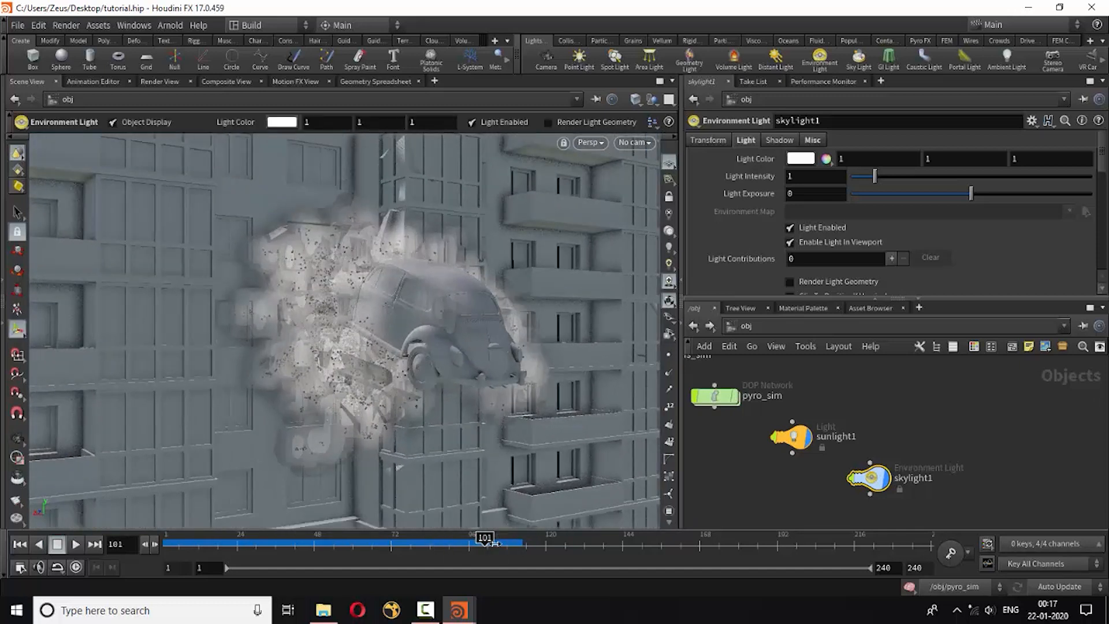
{"action": "left_click_drag", "start_coordinate": [488, 541], "coordinate": [502, 543]}
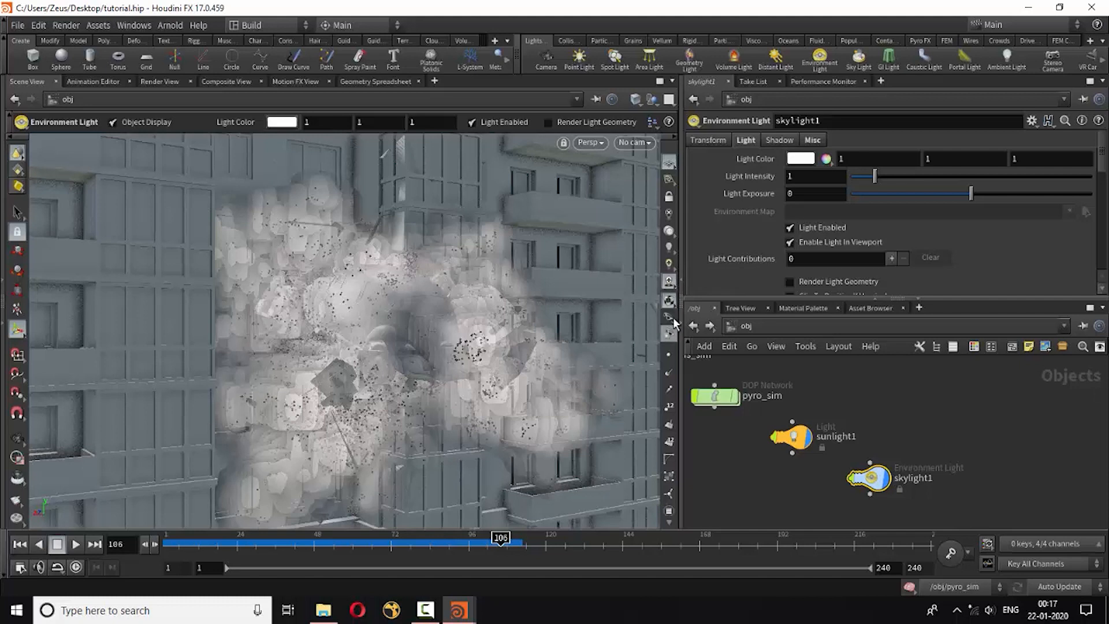
- Switch the viewport to high quality lighting without shadows and examine the smoke against the building from farther away
{"action": "left_click", "coordinate": [668, 267]}
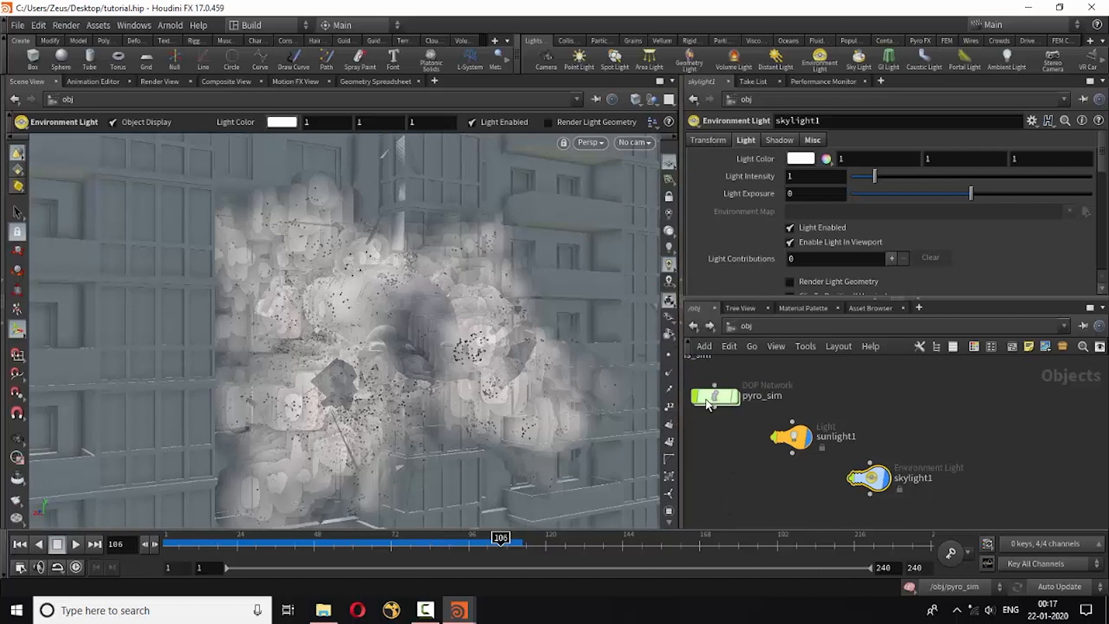
{"action": "left_click", "coordinate": [670, 231]}
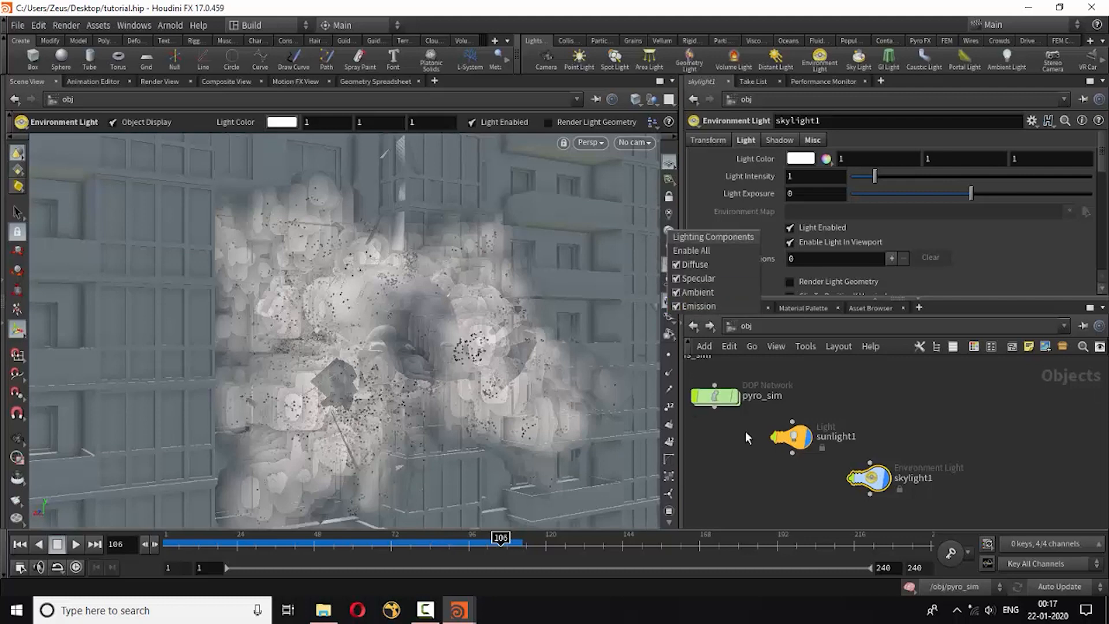
{"action": "left_click", "coordinate": [745, 511]}
{"action": "mouse_move", "coordinate": [495, 412]}
{"action": "left_mouse_down", "text": "alt"}
{"action": "mouse_move", "coordinate": [384, 401]}
{"action": "mouse_move", "coordinate": [471, 441]}
{"action": "mouse_move", "coordinate": [480, 425]}
{"action": "left_mouse_up", "text": "alt"}
{"action": "right_click_drag", "start_coordinate": [540, 396], "coordinate": [319, 398], "text": "alt"}
{"action": "left_click_drag", "start_coordinate": [318, 398], "coordinate": [470, 412]}
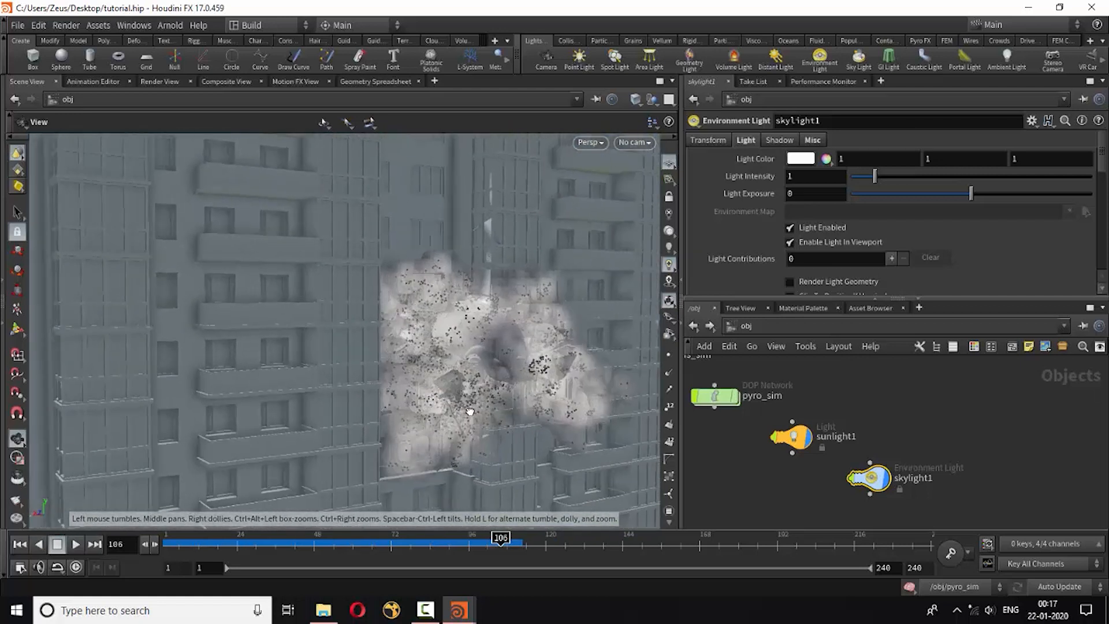
{"action": "left_click_drag", "start_coordinate": [538, 410], "coordinate": [265, 320]}
{"action": "key", "text": "Return"}
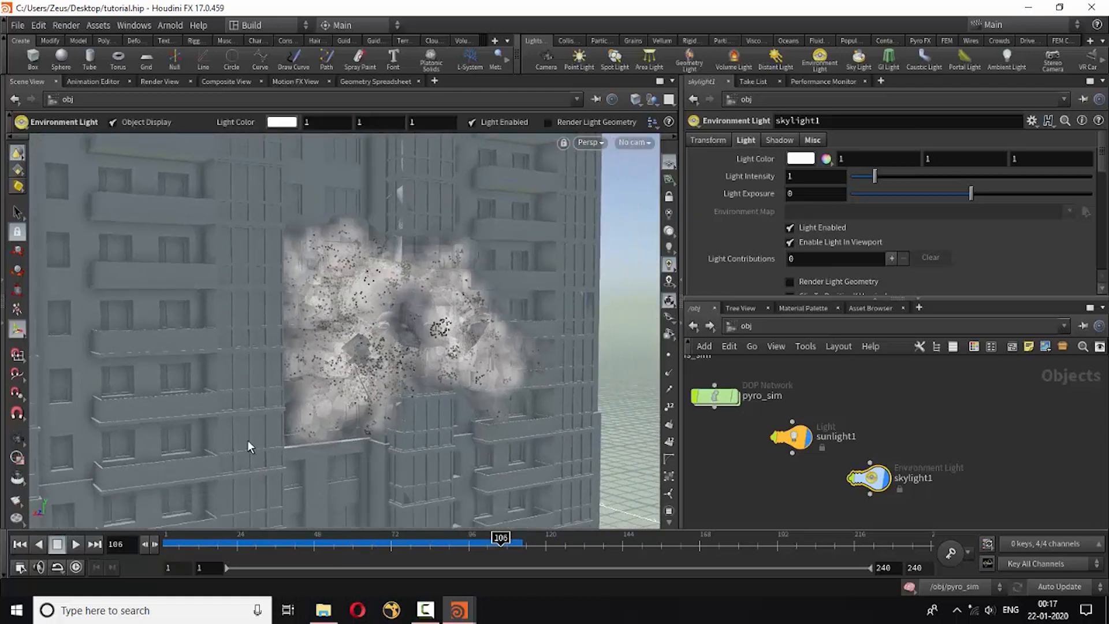
{"action": "left_click", "coordinate": [426, 610]}
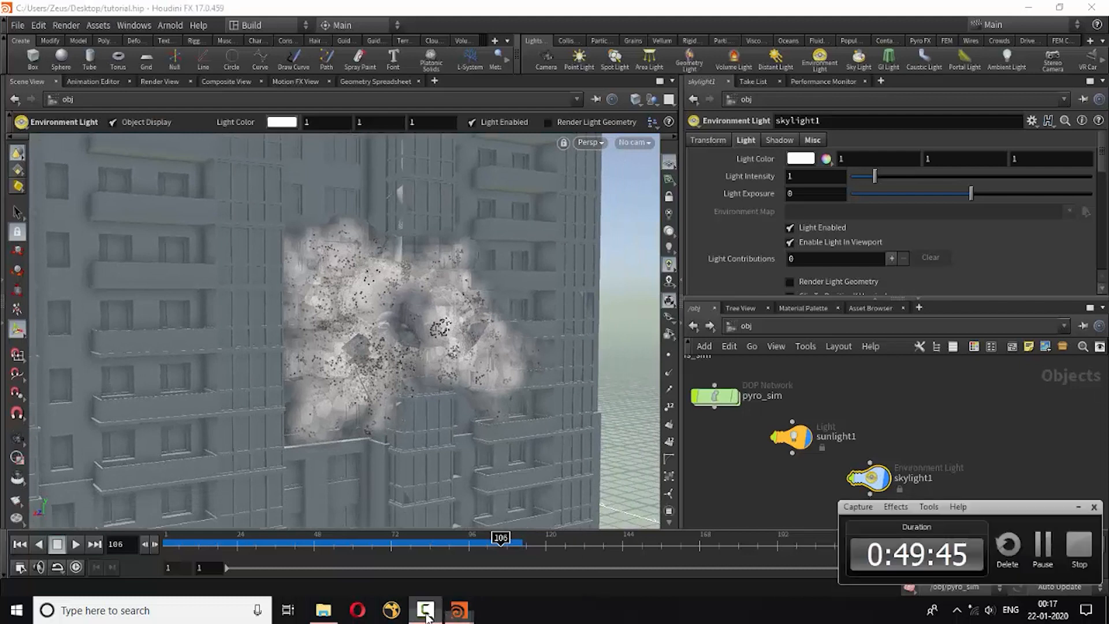